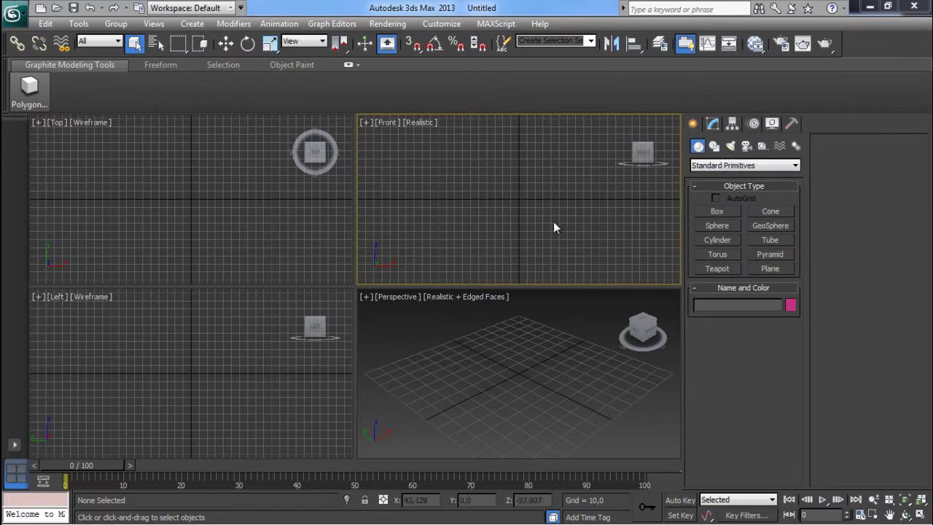
# Step: Create a box in the Front view, about 87 long, 120 wide and 95 high
pyautogui.moveTo(554, 207); pyautogui.dragTo(555, 248, button='middle')
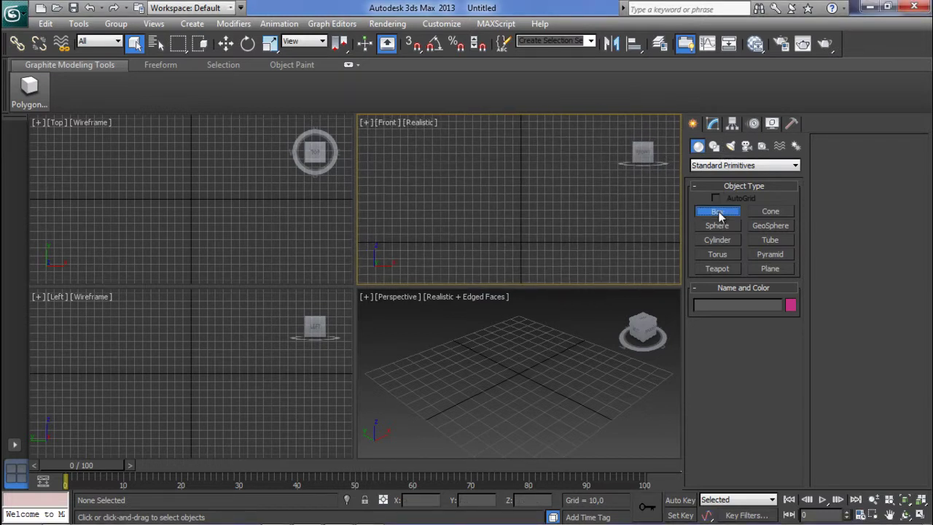
pyautogui.click(717, 211)
pyautogui.moveTo(455, 172); pyautogui.dragTo(558, 242)
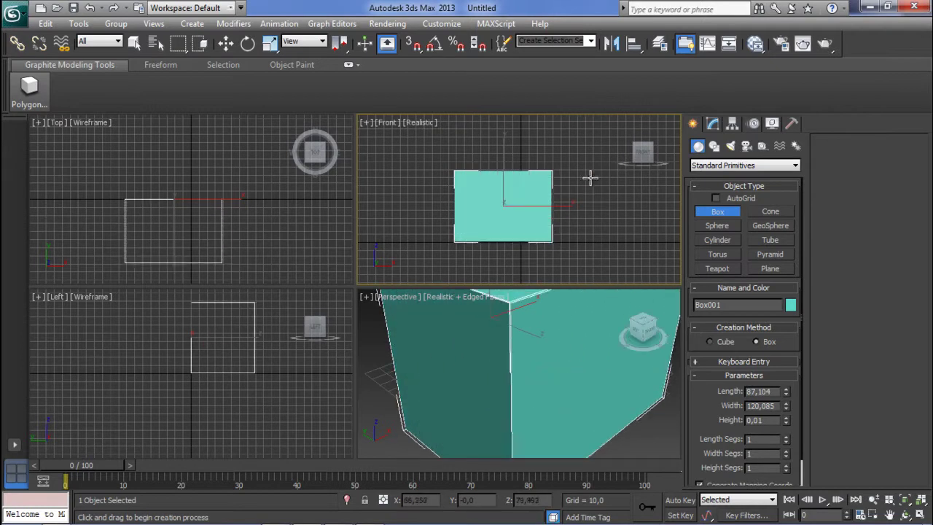
pyautogui.moveTo(520, 213); pyautogui.dragTo(506, 192, button='middle')
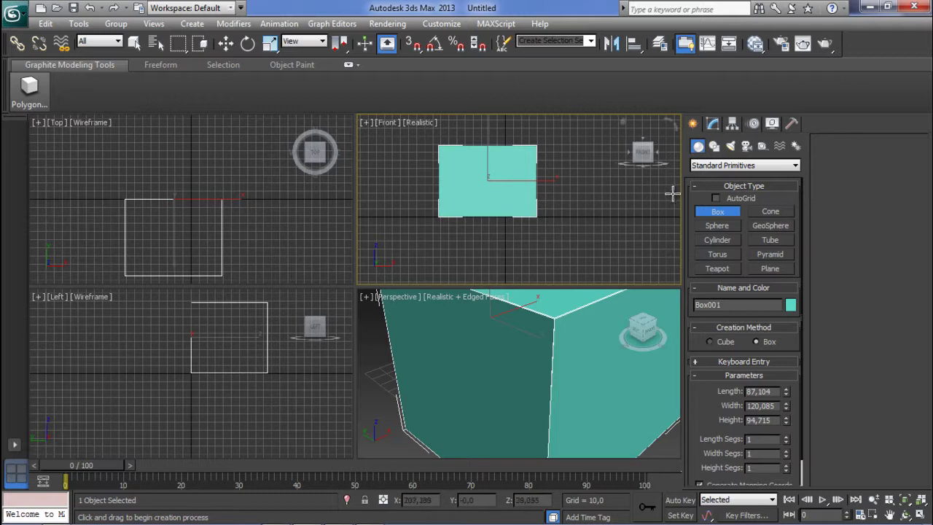
# Step: Divide the box into 3 length segments, 4 width segments and 3 height segments
pyautogui.click(786, 437)
pyautogui.click(786, 437)
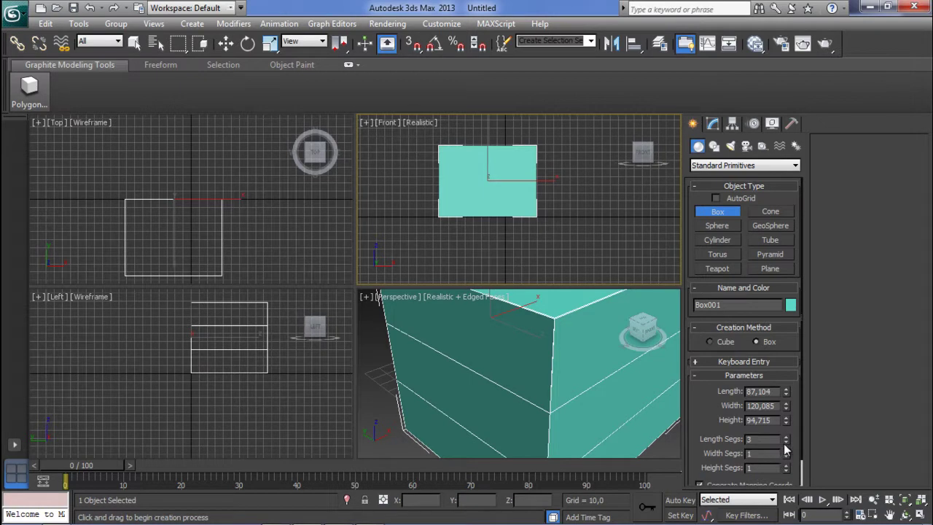
pyautogui.click(785, 451)
pyautogui.click(785, 451)
pyautogui.click(786, 451)
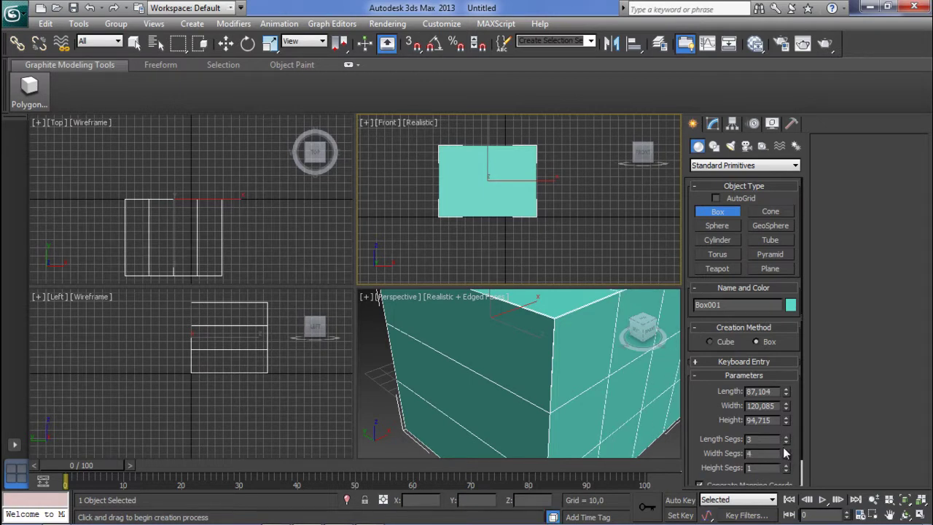
pyautogui.click(785, 465)
pyautogui.click(785, 467)
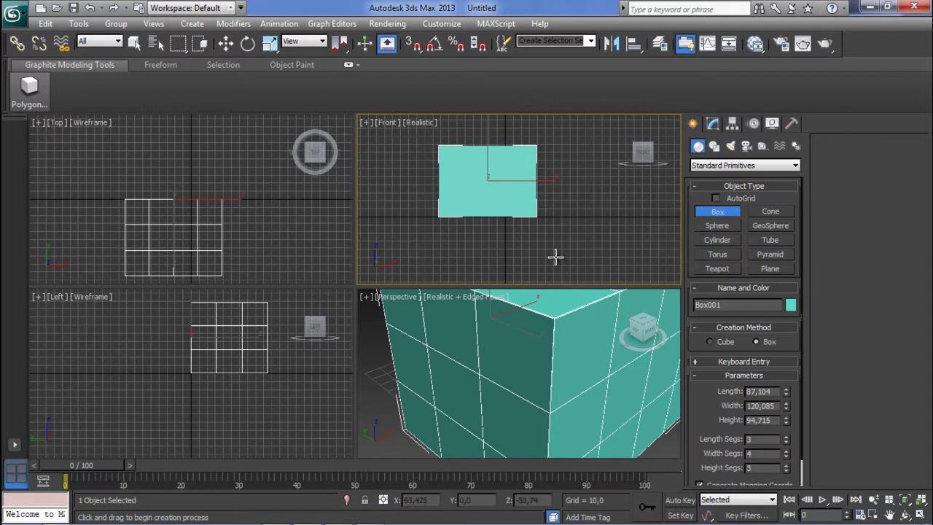
# Step: Switch to the Move tool and convert the box to an Editable Poly
pyautogui.moveTo(498, 238); pyautogui.dragTo(544, 244, button='middle')
pyautogui.press('w')
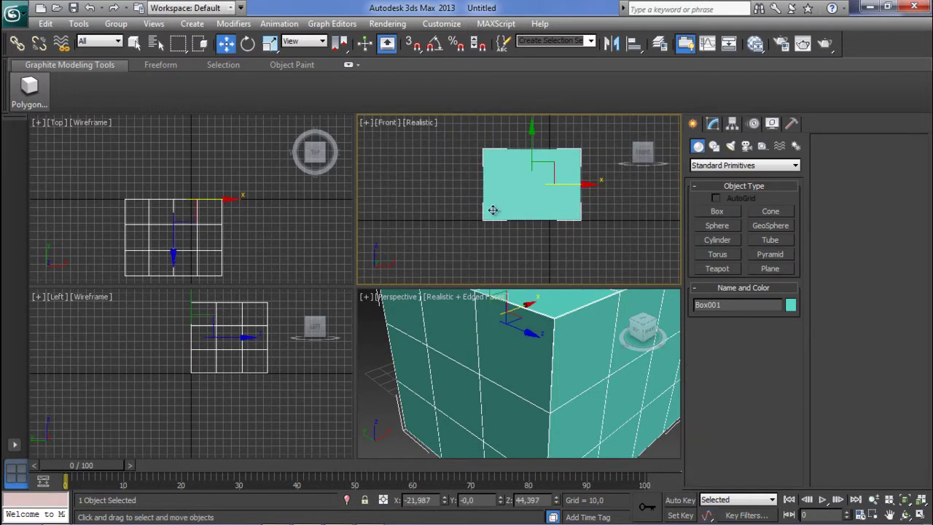
pyautogui.moveTo(478, 216); pyautogui.dragTo(464, 222, button='middle')
pyautogui.rightClick(482, 206)
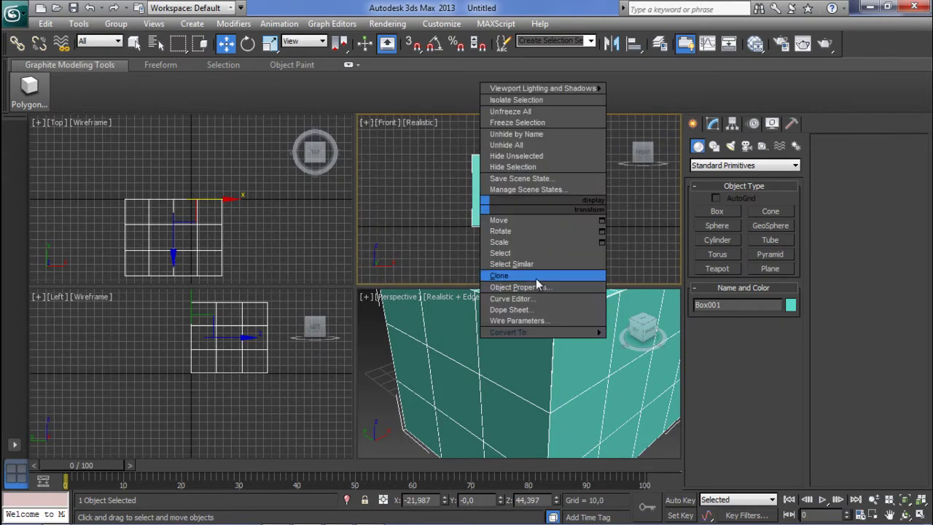
pyautogui.moveTo(538, 339)
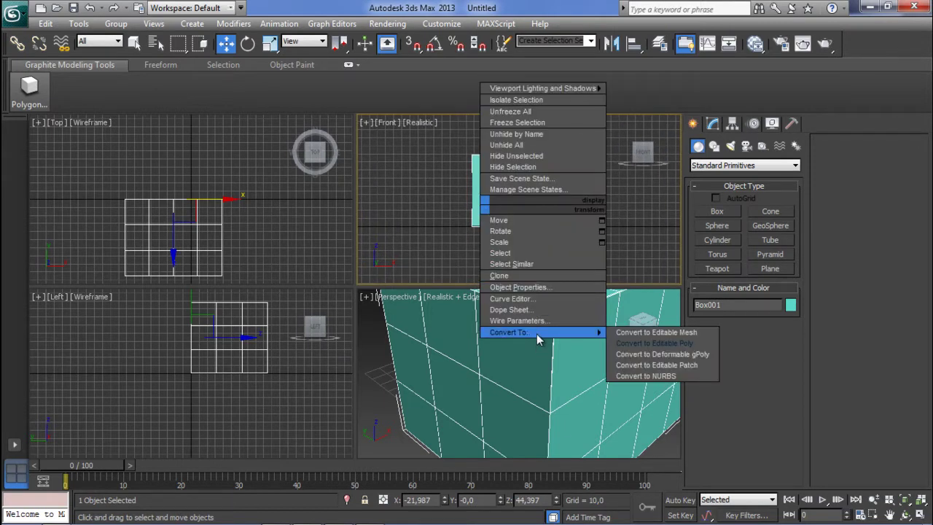
pyautogui.click(654, 342)
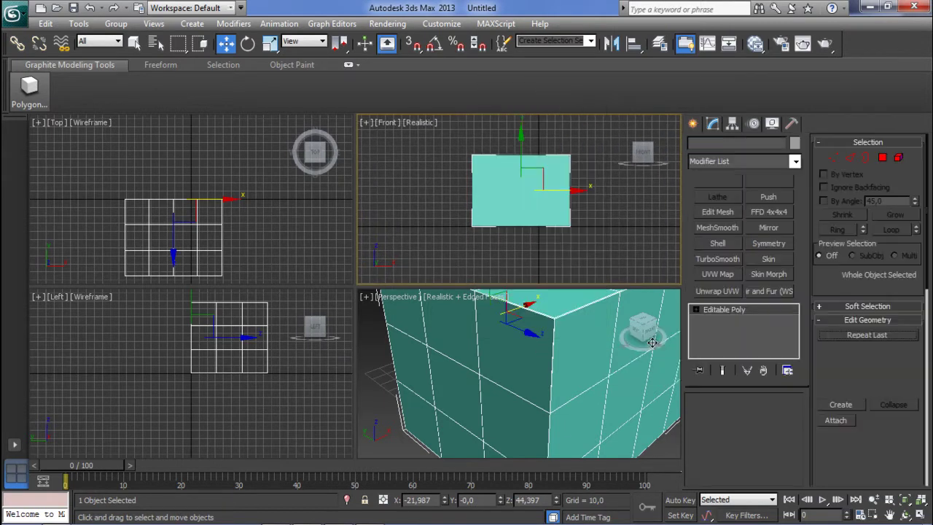
# Step: At Polygon level, delete two diagonally adjacent front polygons: second column of the middle row and third column of the top row
pyautogui.click(696, 310)
pyautogui.scroll(-1, 787, 328)
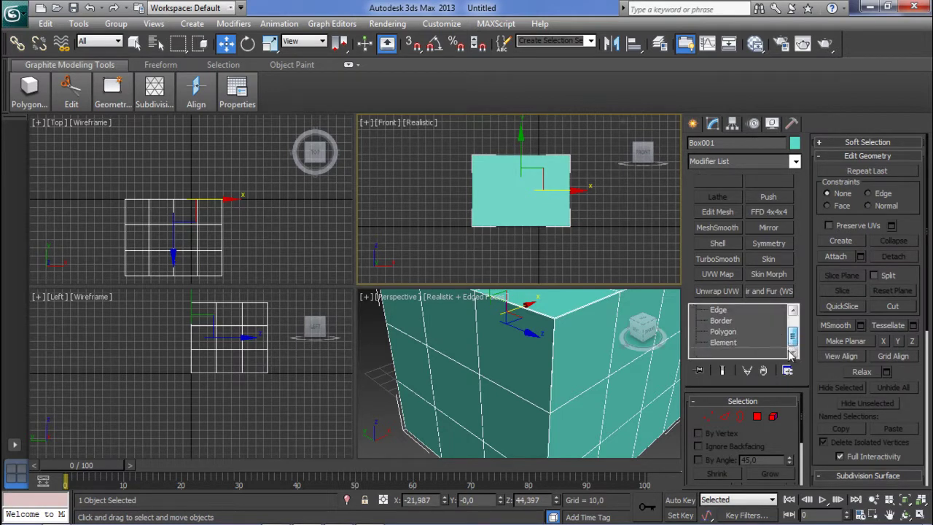
pyautogui.click(734, 332)
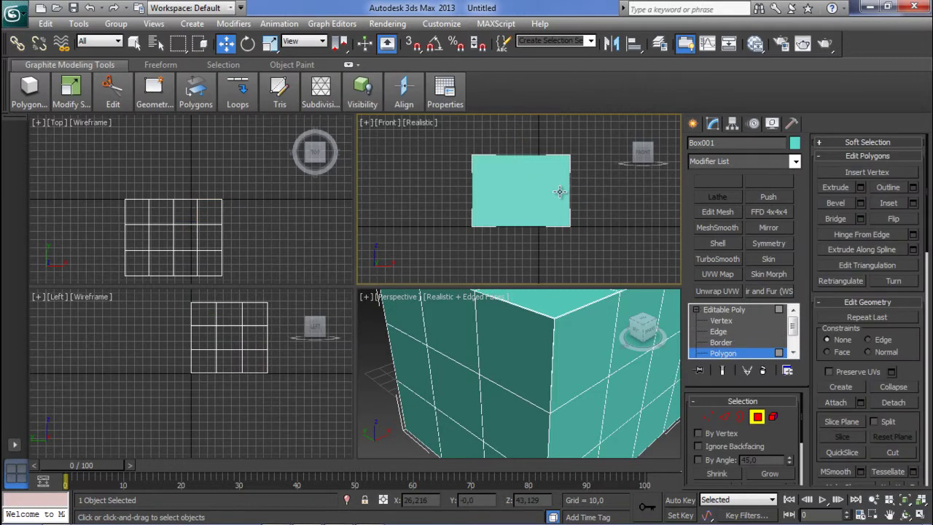
pyautogui.moveTo(592, 198); pyautogui.dragTo(543, 201, button='middle')
pyautogui.click(463, 194)
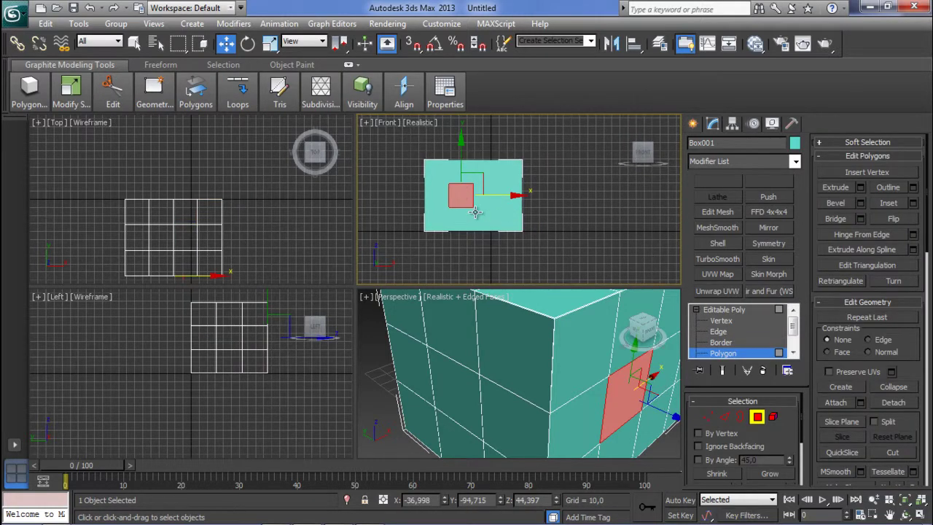
pyautogui.press('Delete')
pyautogui.click(485, 175)
pyautogui.press('Delete')
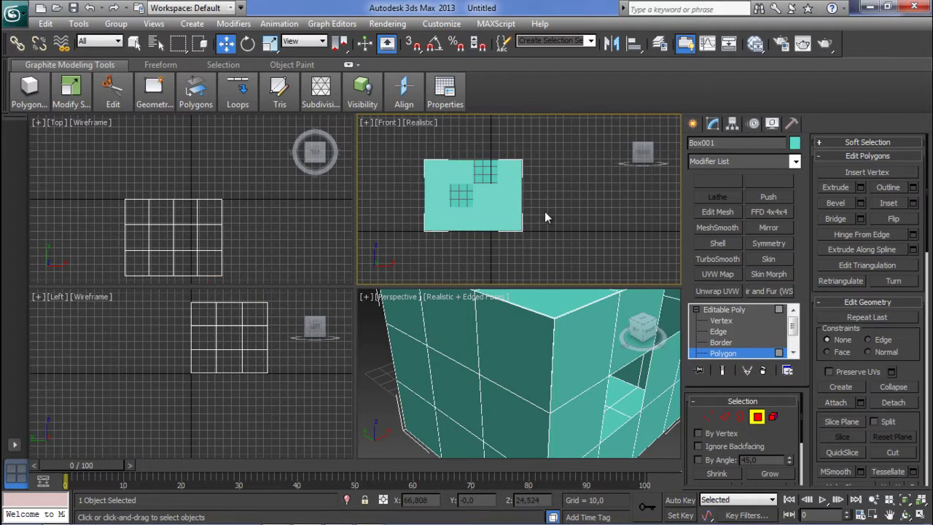
pyautogui.moveTo(500, 208); pyautogui.dragTo(498, 224, button='middle')
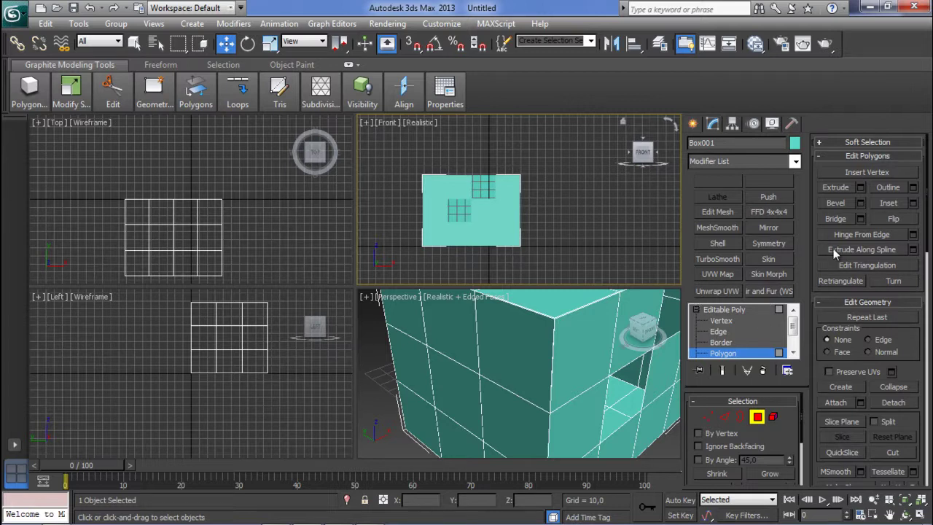
# Step: Maximize the Perspective view and examine the two openings in the box's front face up close
pyautogui.moveTo(927, 220); pyautogui.dragTo(930, 196)
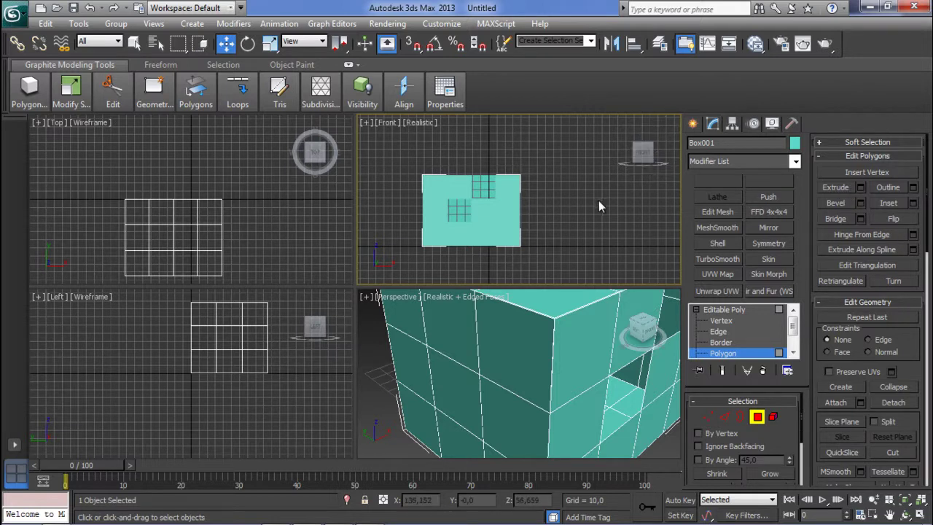
pyautogui.moveTo(598, 200); pyautogui.dragTo(615, 193, button='middle')
pyautogui.scroll(2, 533, 197)
pyautogui.moveTo(529, 200); pyautogui.dragTo(533, 210, button='middle')
pyautogui.scroll(1, 605, 395)
pyautogui.moveTo(605, 395); pyautogui.dragTo(550, 393, button='middle')
pyautogui.scroll(-3, 549, 393)
pyautogui.hotkey('alt', 'w')
pyautogui.keyDown('alt'); pyautogui.moveTo(446, 342); pyautogui.dragTo(410, 376, button='middle'); pyautogui.keyUp('alt')
pyautogui.scroll(4, 418, 306)
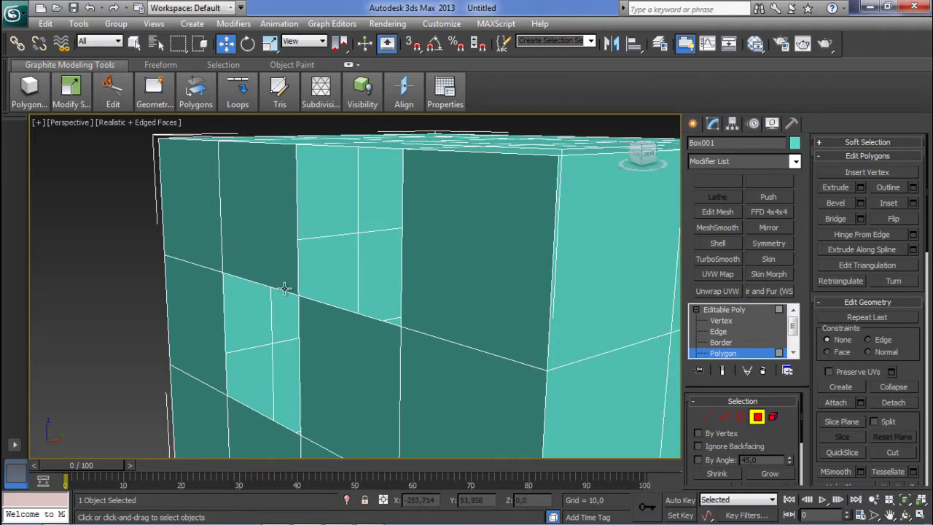
# Step: Try to cap the open borders of the two holes in the front face, then clear the selection
pyautogui.click(735, 342)
pyautogui.click(402, 273)
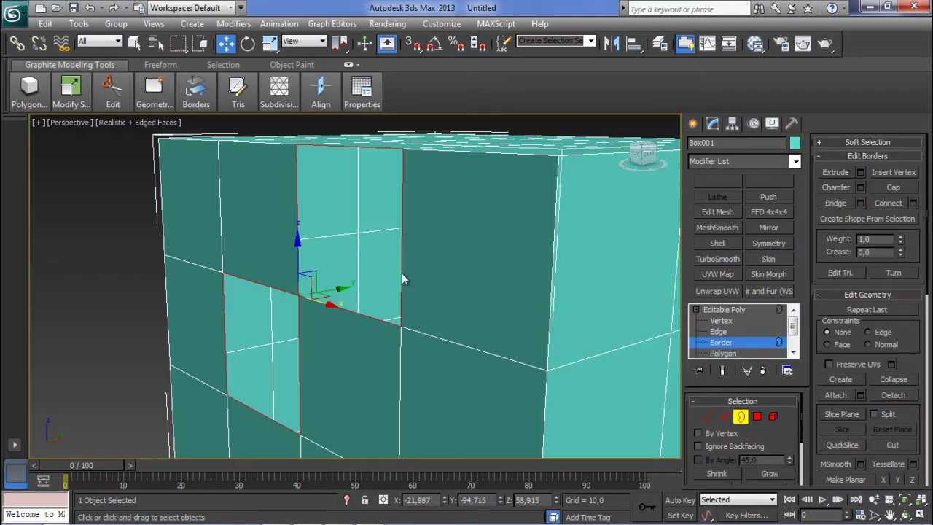
pyautogui.rightClick(402, 273)
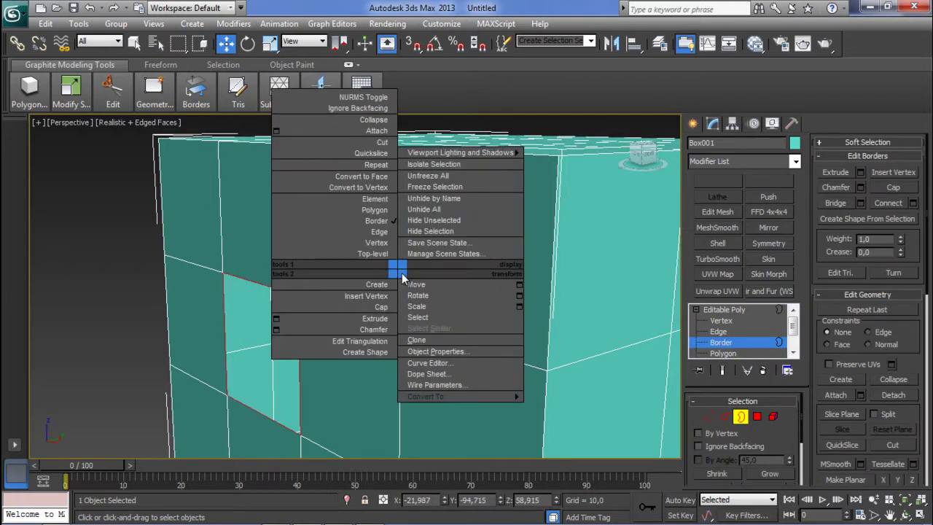
pyautogui.click(382, 307)
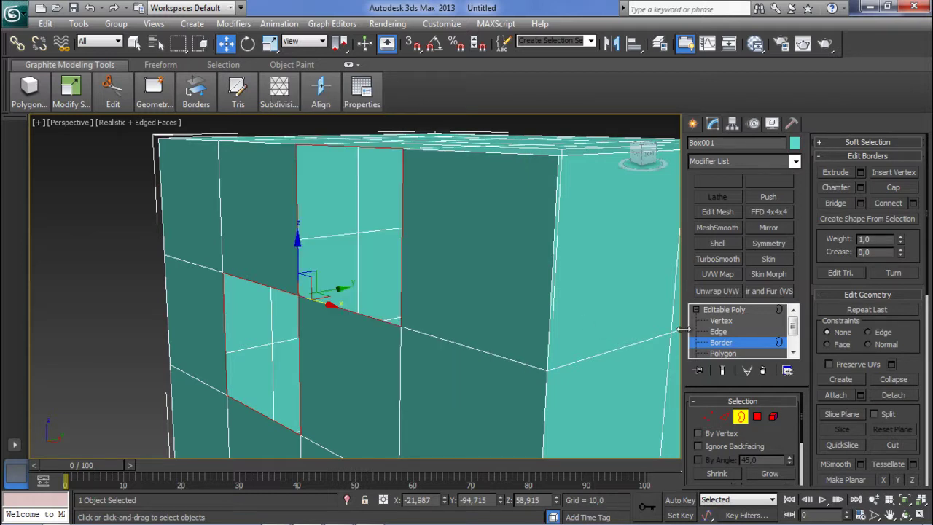
pyautogui.click(443, 314)
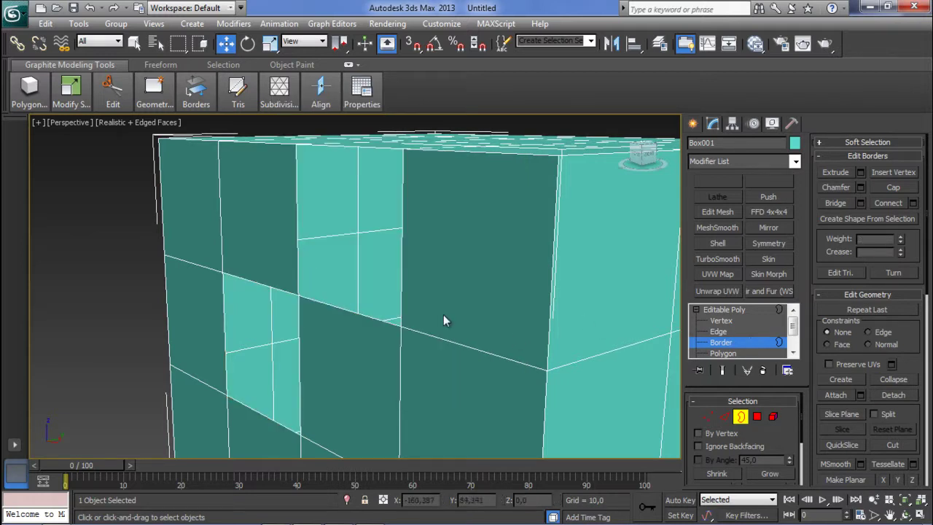
# Step: At Edge level, bridge the two opposite vertical edges of the upper opening in the front face
pyautogui.click(729, 331)
pyautogui.keyDown('alt'); pyautogui.moveTo(446, 309); pyautogui.dragTo(306, 297, button='middle'); pyautogui.keyUp('alt')
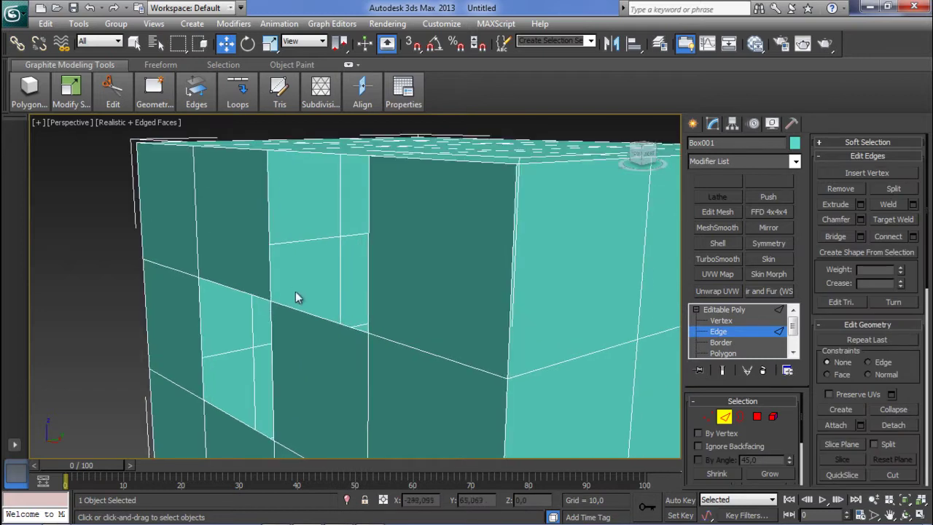
pyautogui.click(271, 263)
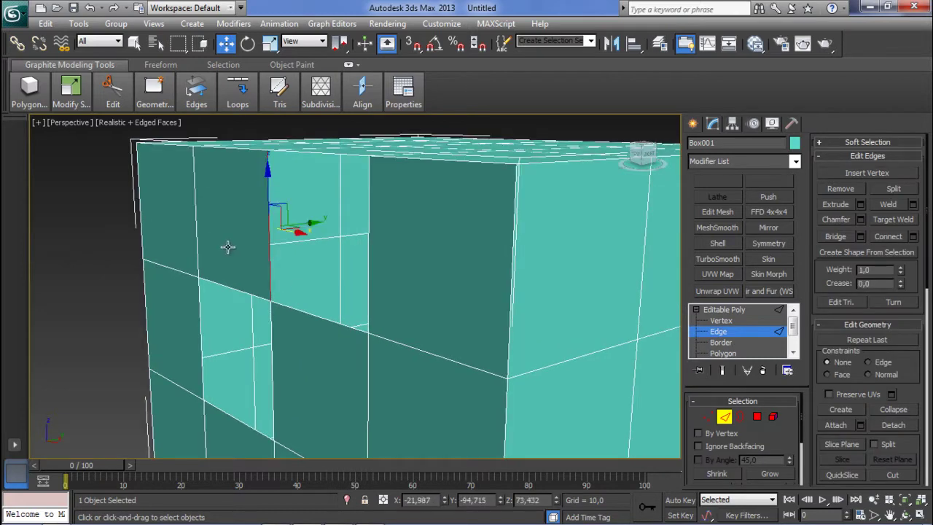
pyautogui.keyDown('alt'); pyautogui.moveTo(298, 269); pyautogui.dragTo(333, 271, button='middle'); pyautogui.keyUp('alt')
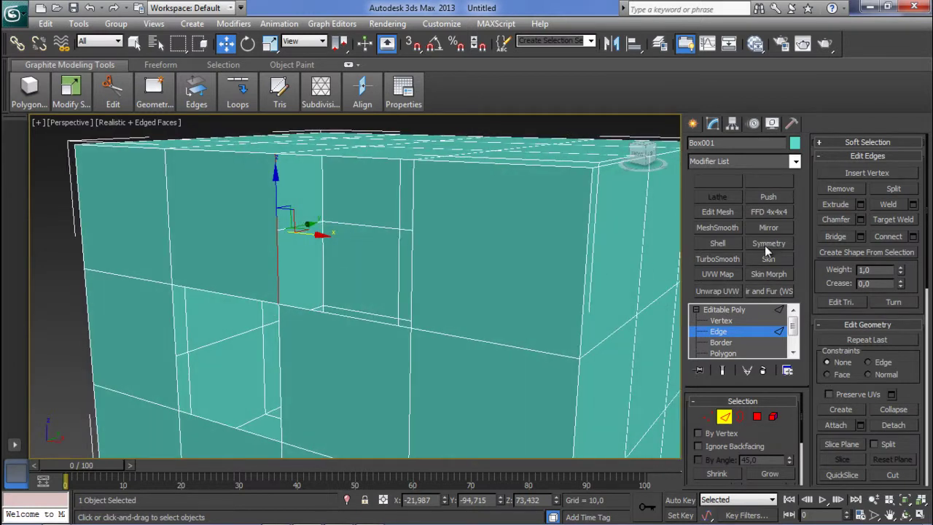
pyautogui.click(844, 237)
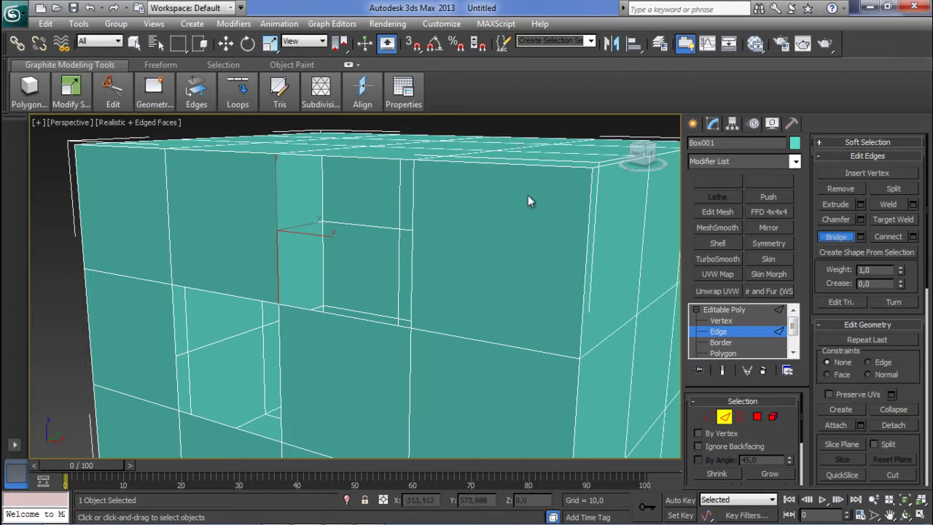
pyautogui.click(277, 232)
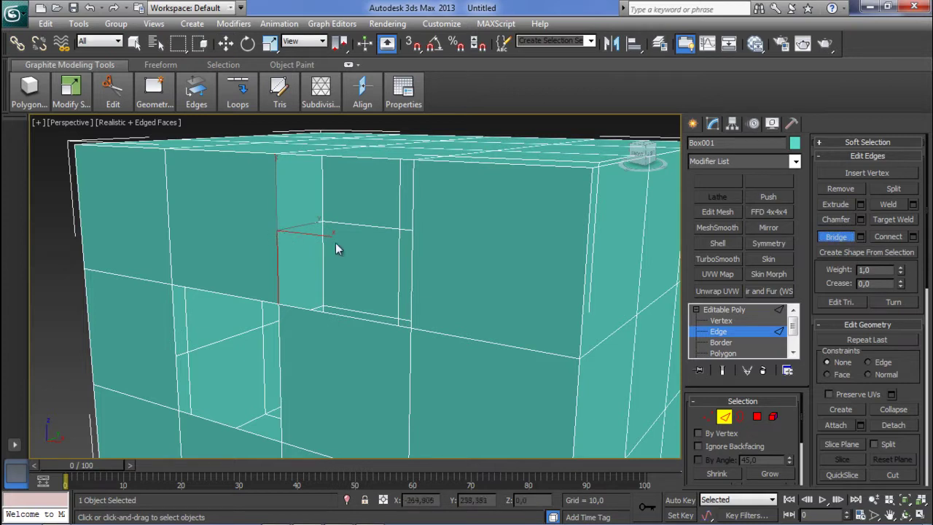
pyautogui.click(413, 243)
pyautogui.keyDown('alt'); pyautogui.moveTo(395, 266); pyautogui.dragTo(315, 263, button='middle'); pyautogui.keyUp('alt')
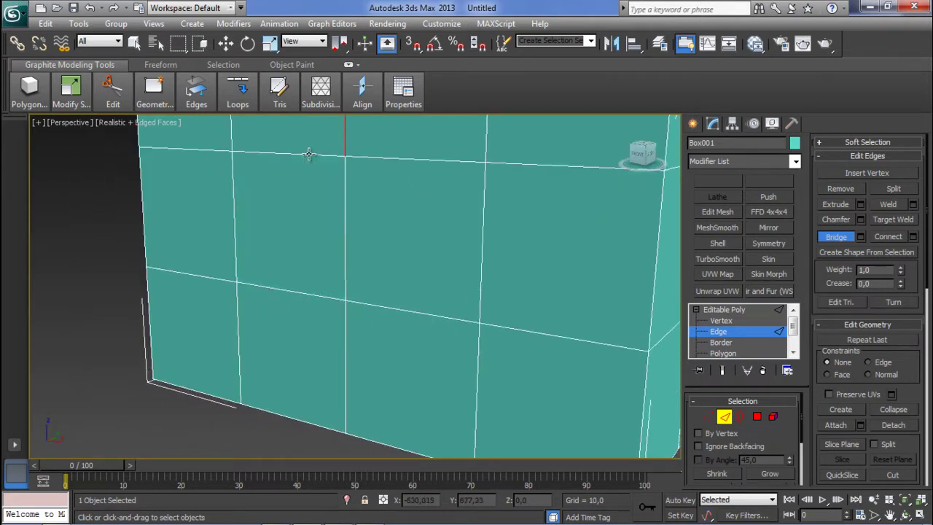
pyautogui.moveTo(332, 195); pyautogui.dragTo(379, 210, button='middle')
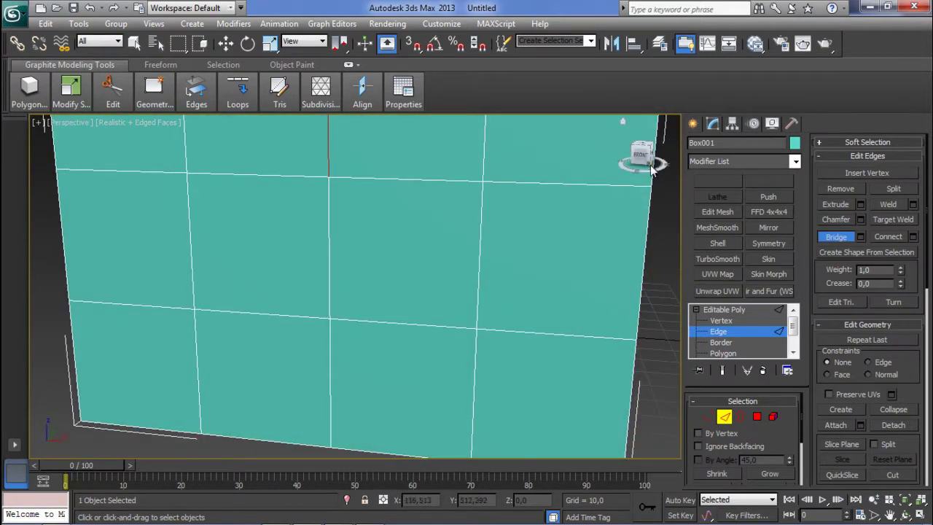
pyautogui.click(835, 238)
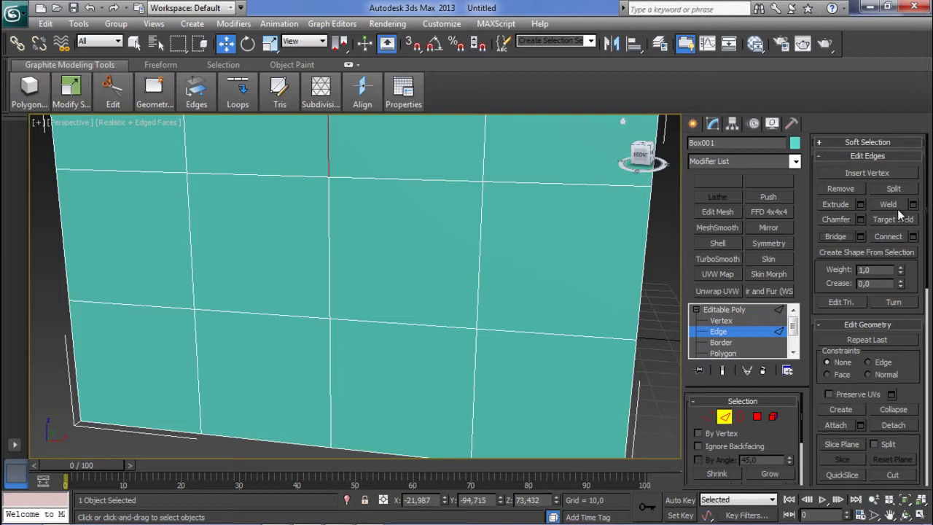
# Step: At Polygon level, extrude the front face's polygon in the middle row, second column, by about 30.5, then clear the selection
pyautogui.click(840, 206)
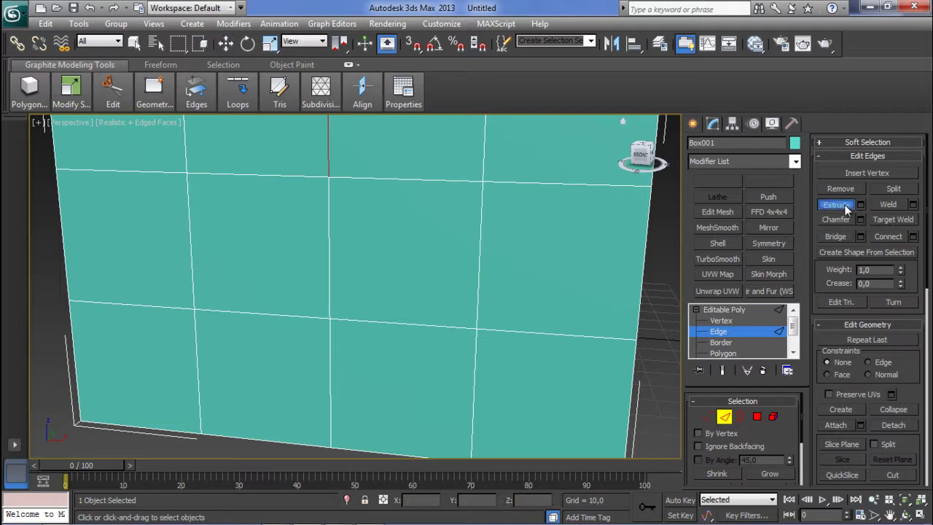
pyautogui.click(844, 207)
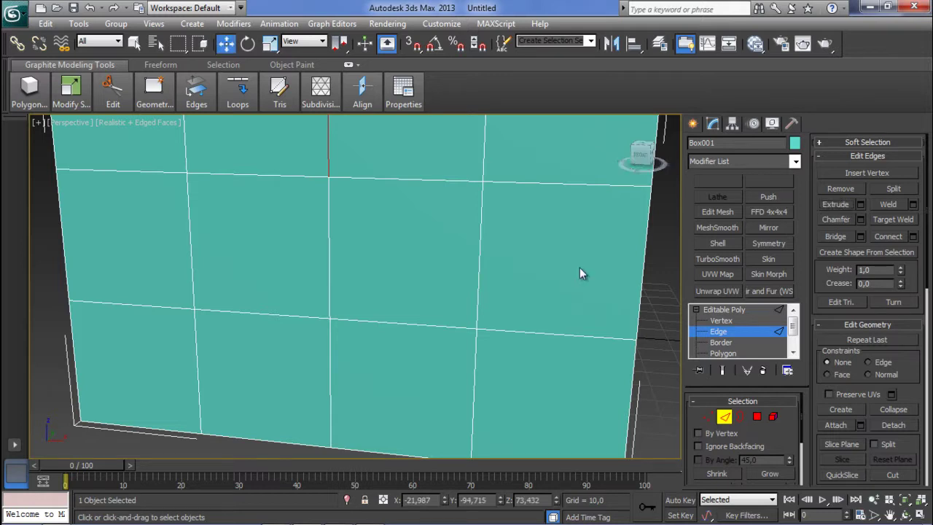
pyautogui.click(380, 254)
pyautogui.click(722, 353)
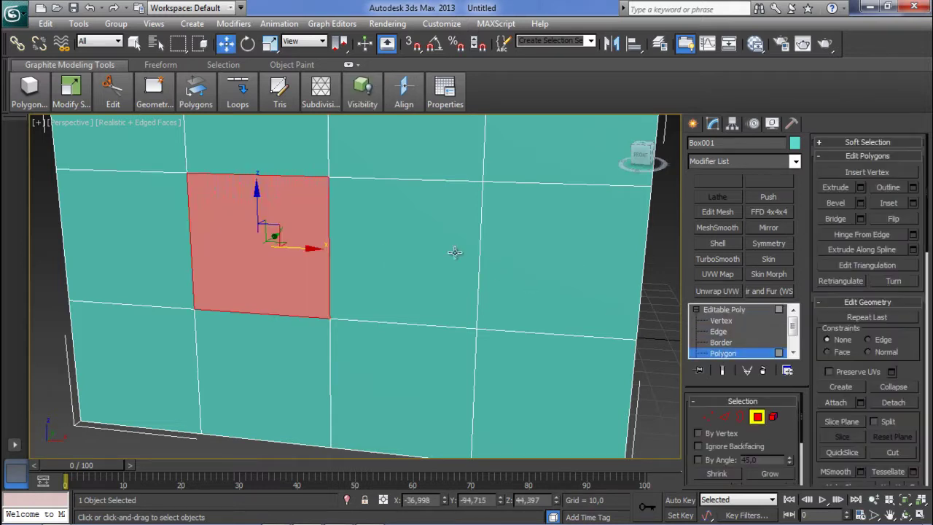
pyautogui.click(860, 188)
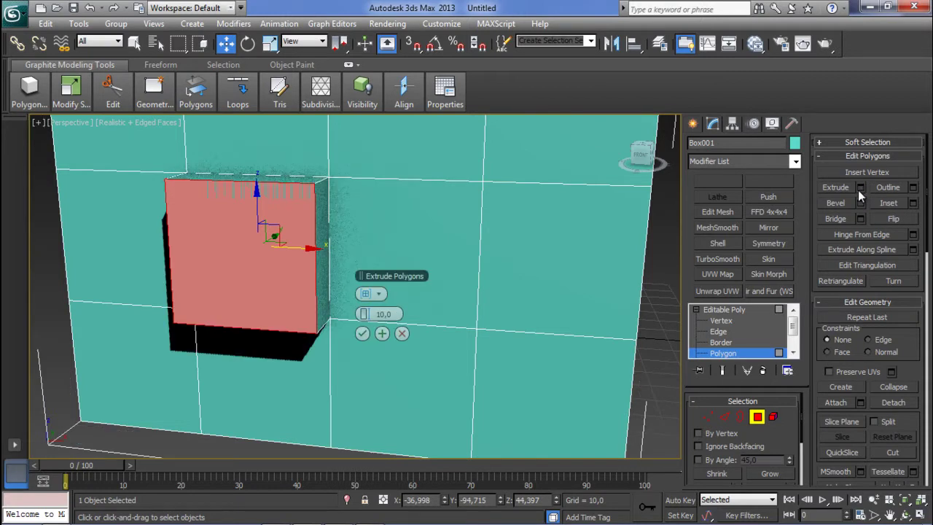
pyautogui.keyDown('alt'); pyautogui.moveTo(477, 311); pyautogui.dragTo(363, 315, button='middle'); pyautogui.keyUp('alt')
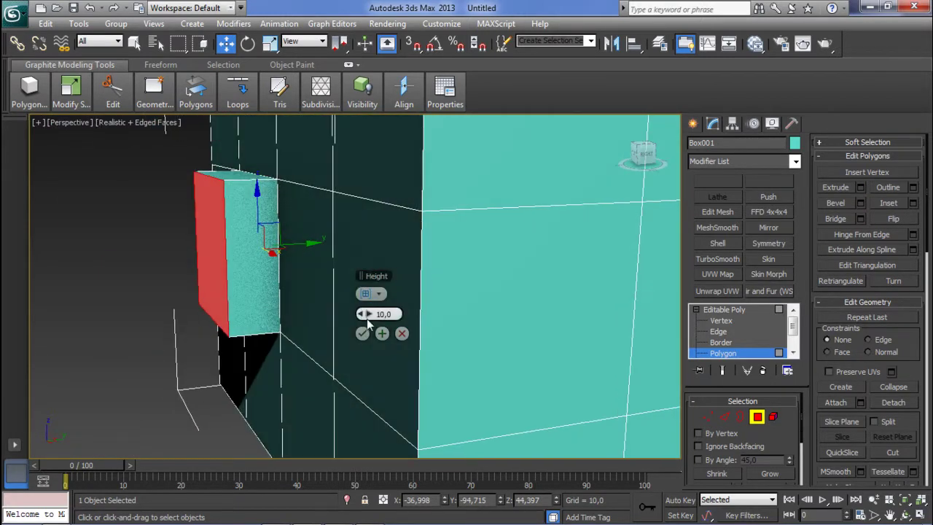
pyautogui.moveTo(368, 314); pyautogui.dragTo(449, 322)
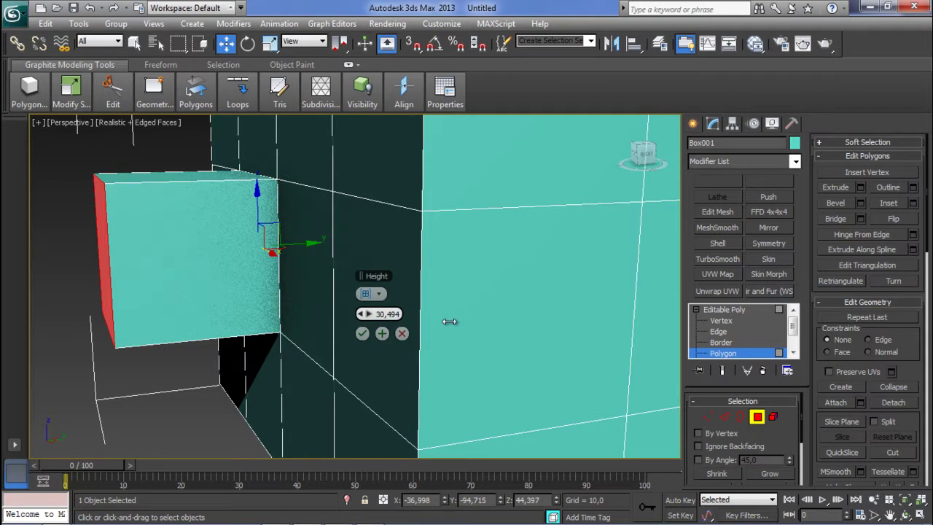
pyautogui.click(362, 333)
pyautogui.keyDown('alt'); pyautogui.moveTo(282, 300); pyautogui.dragTo(540, 310, button='middle'); pyautogui.keyUp('alt')
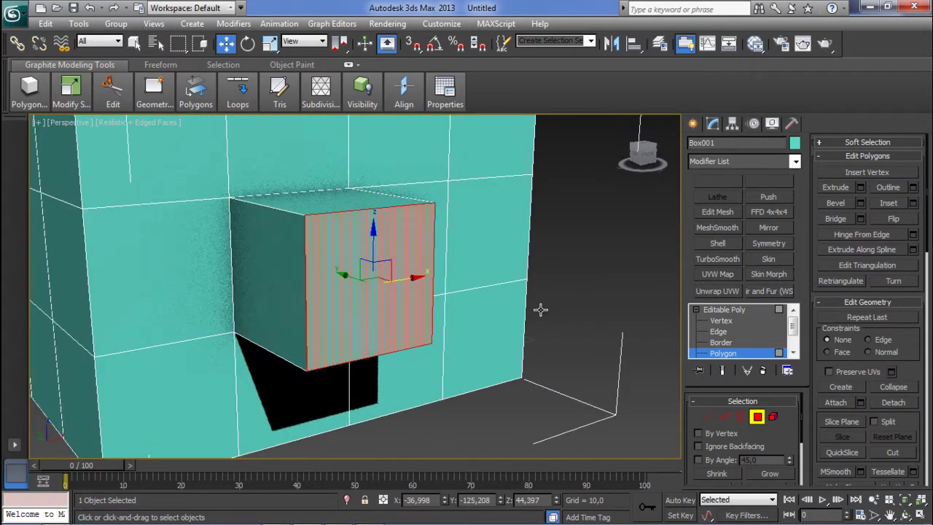
pyautogui.click(589, 283)
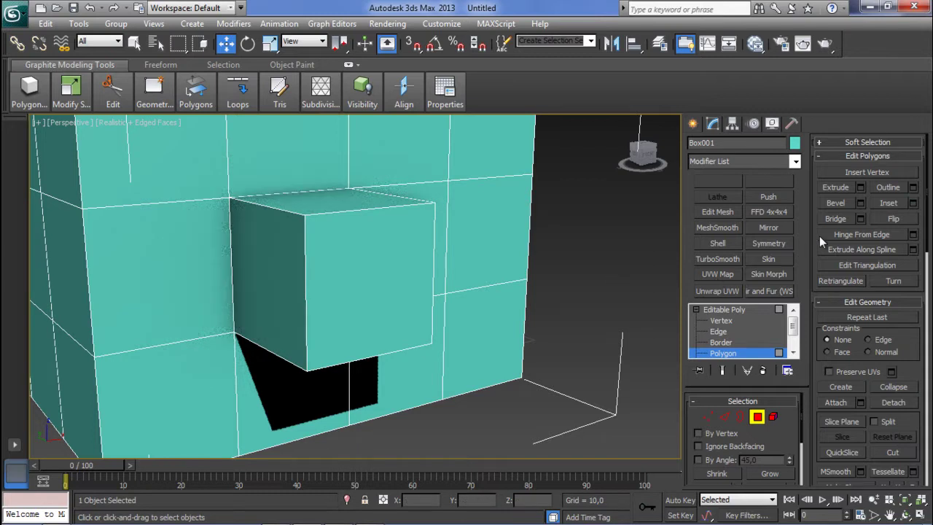
# Step: Bevel the end polygon of the extruded block with a height of about 15.9 and an outline of about -6.7
pyautogui.click(386, 281)
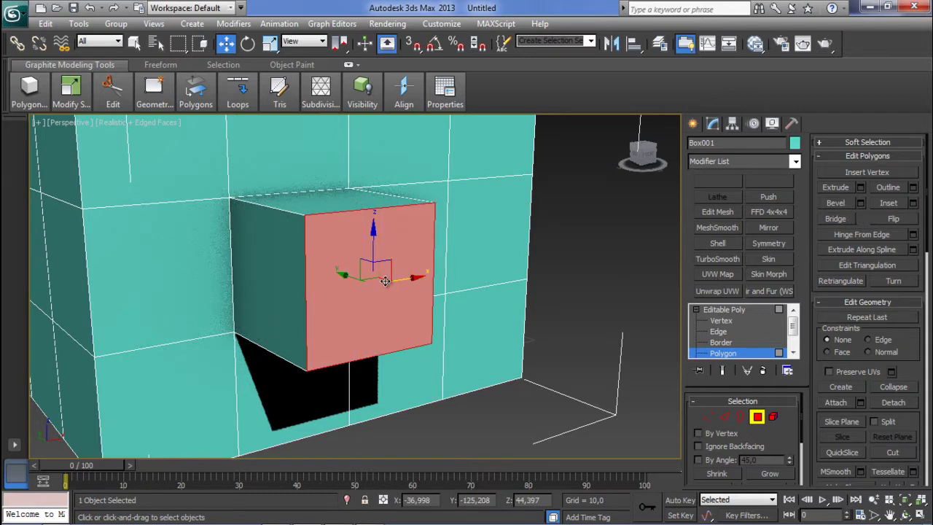
pyautogui.keyDown('alt'); pyautogui.moveTo(378, 285); pyautogui.dragTo(430, 303, button='middle'); pyautogui.keyUp('alt')
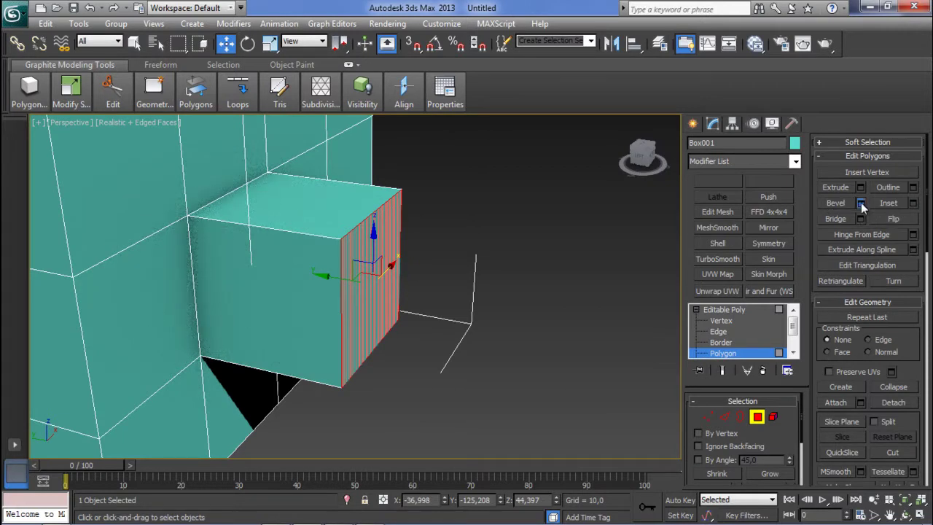
pyautogui.click(860, 202)
pyautogui.keyDown('alt'); pyautogui.moveTo(437, 355); pyautogui.dragTo(364, 328, button='middle'); pyautogui.keyUp('alt')
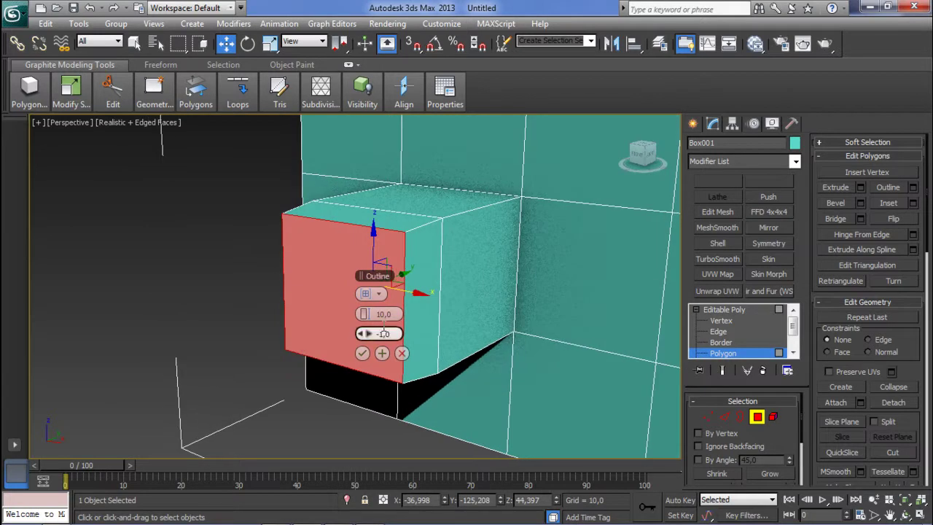
pyautogui.moveTo(371, 320); pyautogui.dragTo(352, 333)
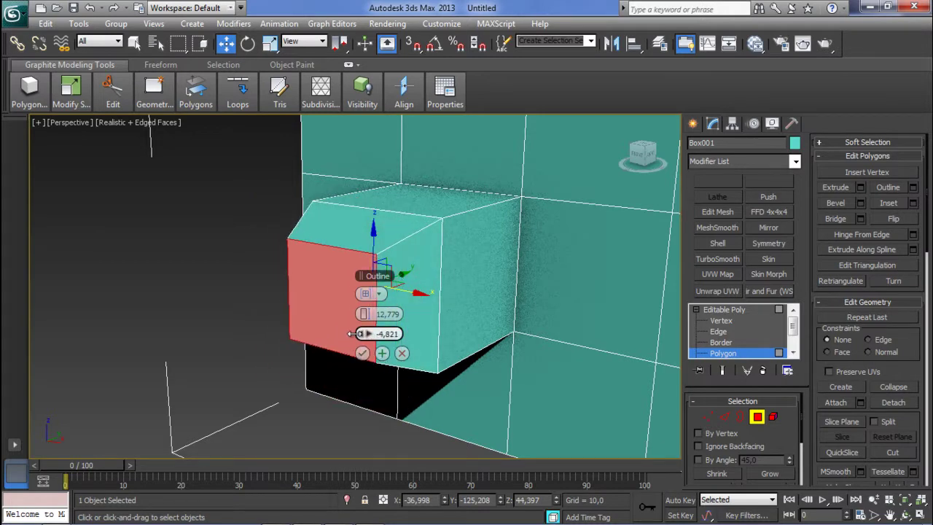
pyautogui.click(248, 324)
pyautogui.moveTo(369, 314); pyautogui.dragTo(365, 333)
pyautogui.click(415, 270)
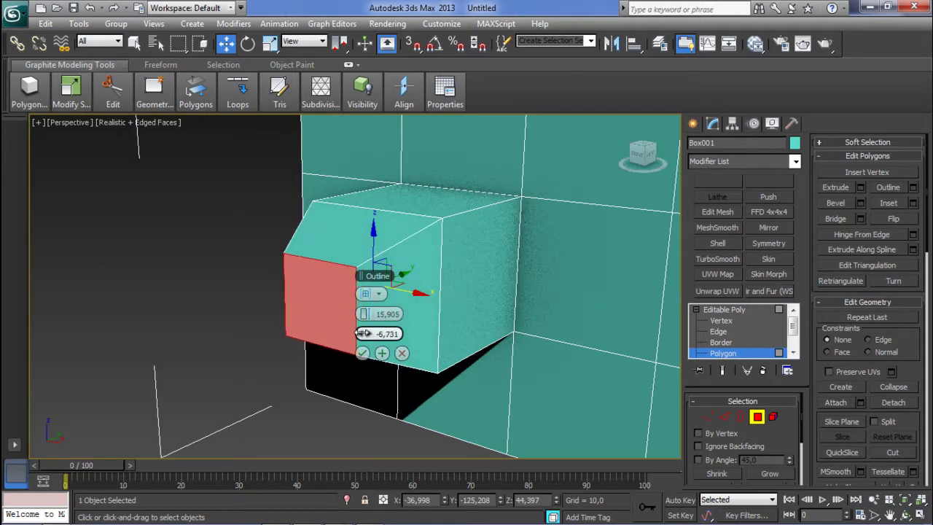
pyautogui.click(362, 353)
pyautogui.click(177, 308)
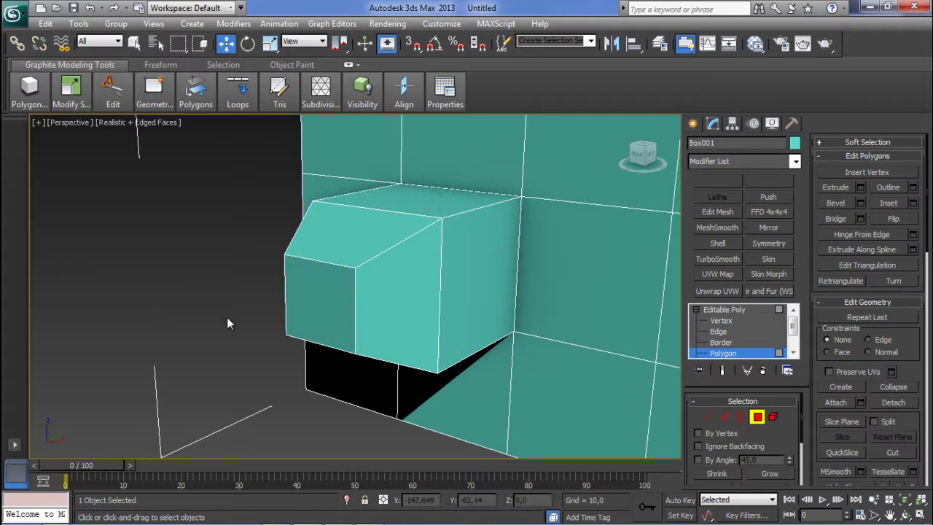
pyautogui.keyDown('alt'); pyautogui.moveTo(186, 291); pyautogui.dragTo(379, 273, button='middle'); pyautogui.keyUp('alt')
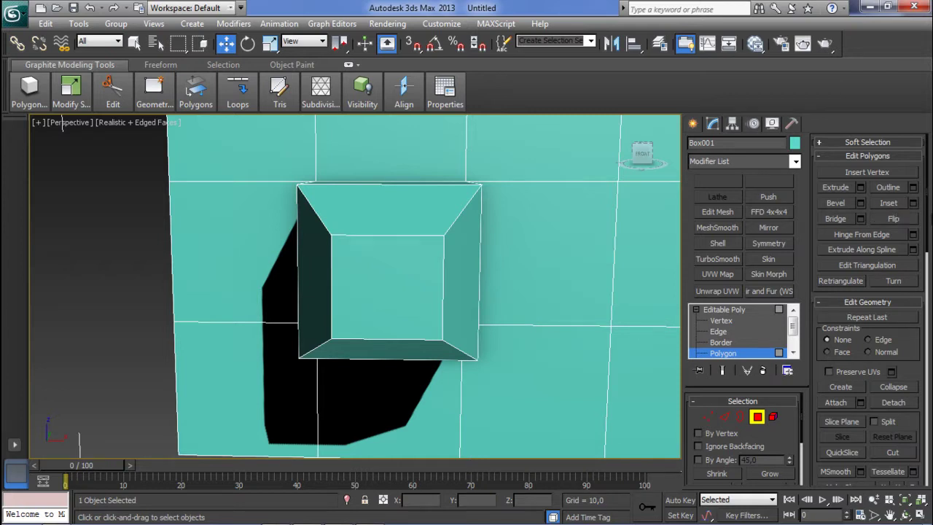
pyautogui.click(392, 288)
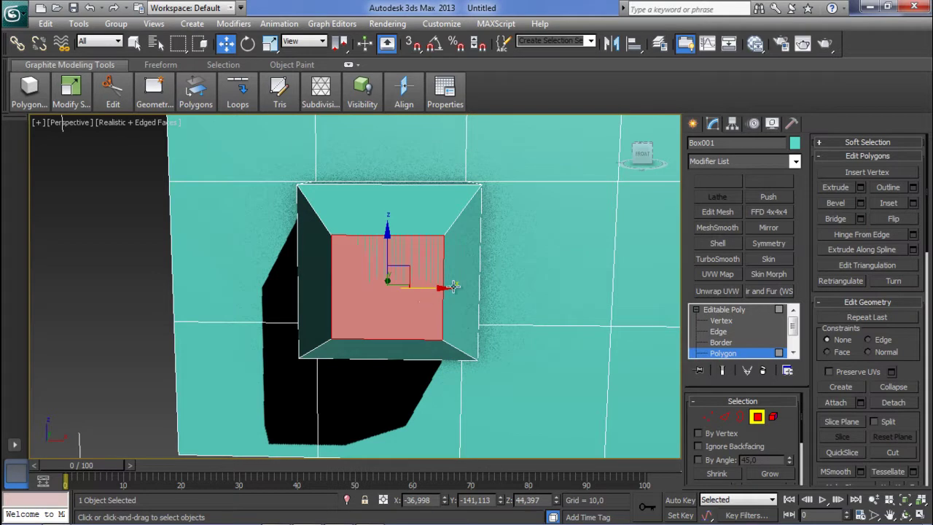
pyautogui.click(913, 202)
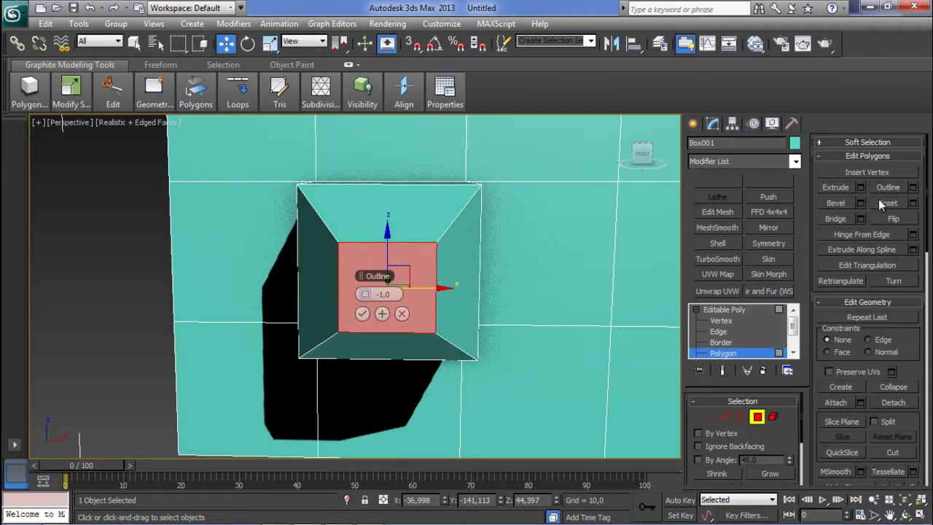
pyautogui.click(521, 284)
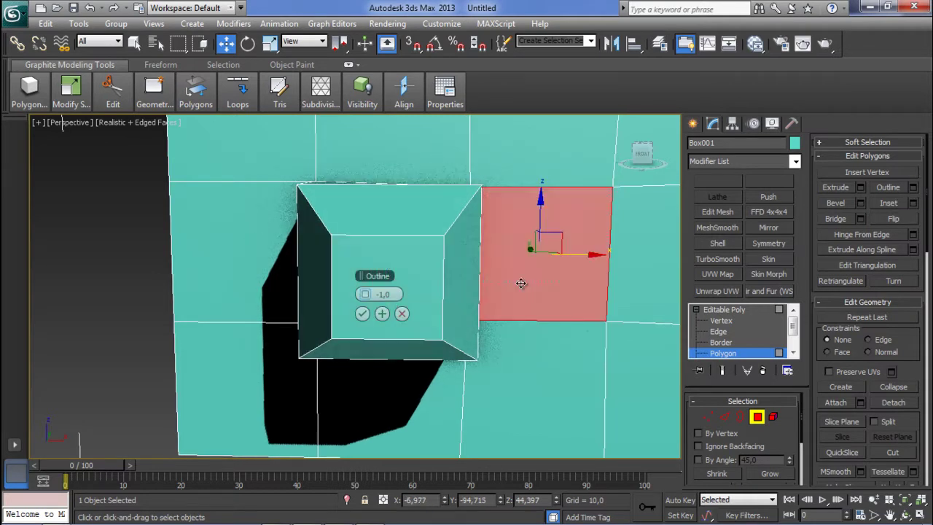
pyautogui.click(402, 313)
# Step: Outline the centre polygon of the box's right side face by about 22.97, then clear the selection
pyautogui.moveTo(590, 256); pyautogui.dragTo(223, 258, button='middle')
pyautogui.scroll(-5, 367, 291)
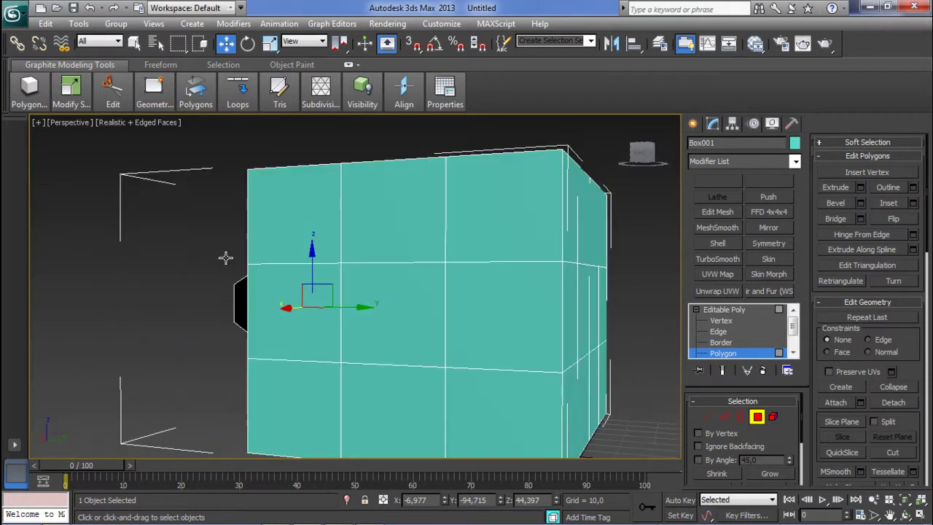
pyautogui.click(377, 294)
pyautogui.keyDown('alt'); pyautogui.moveTo(413, 298); pyautogui.dragTo(431, 298, button='middle'); pyautogui.keyUp('alt')
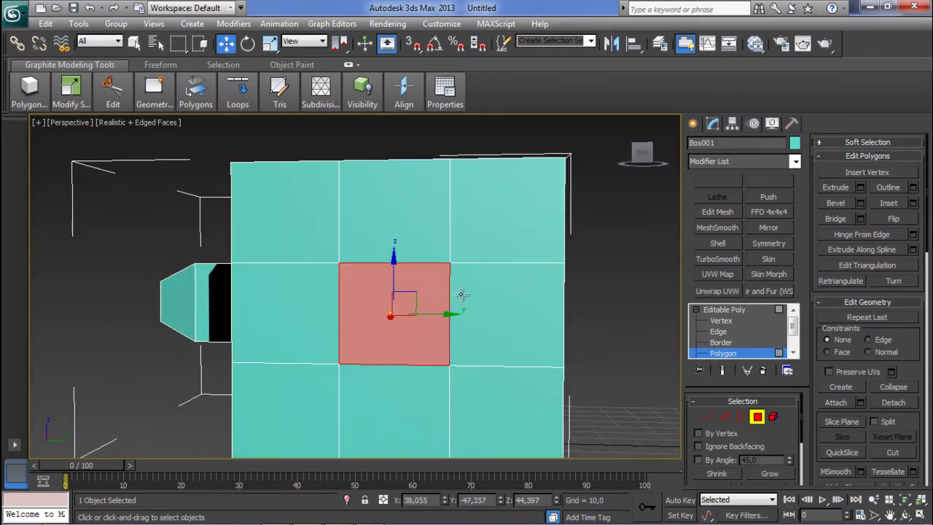
pyautogui.click(913, 188)
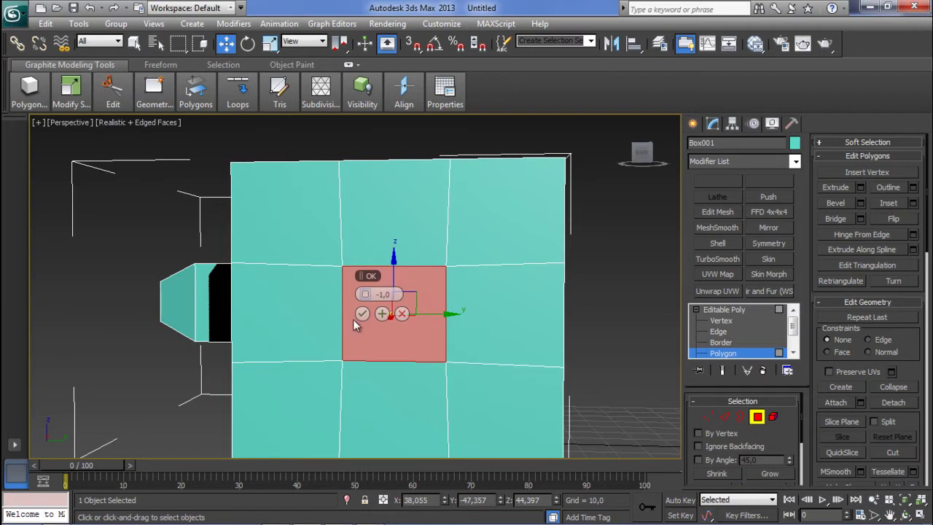
pyautogui.moveTo(364, 294); pyautogui.dragTo(464, 345)
pyautogui.click(546, 325)
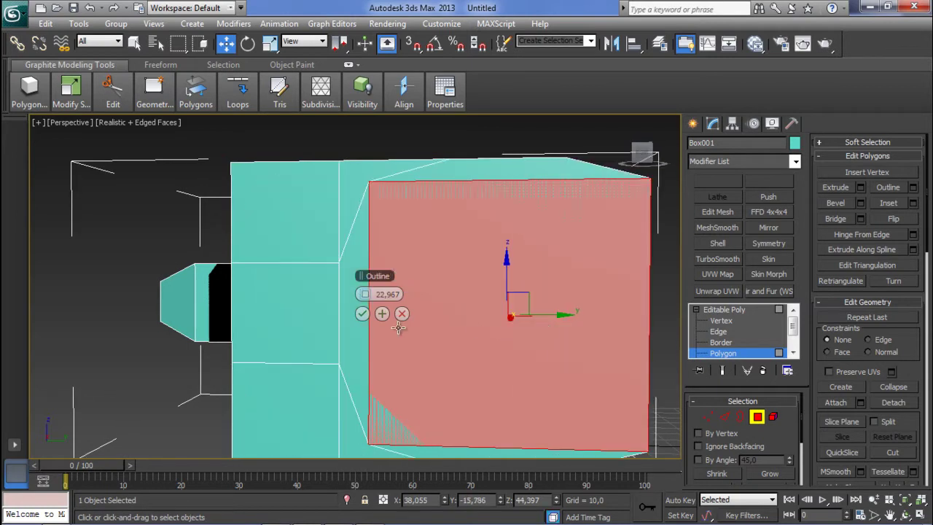
pyautogui.click(425, 322)
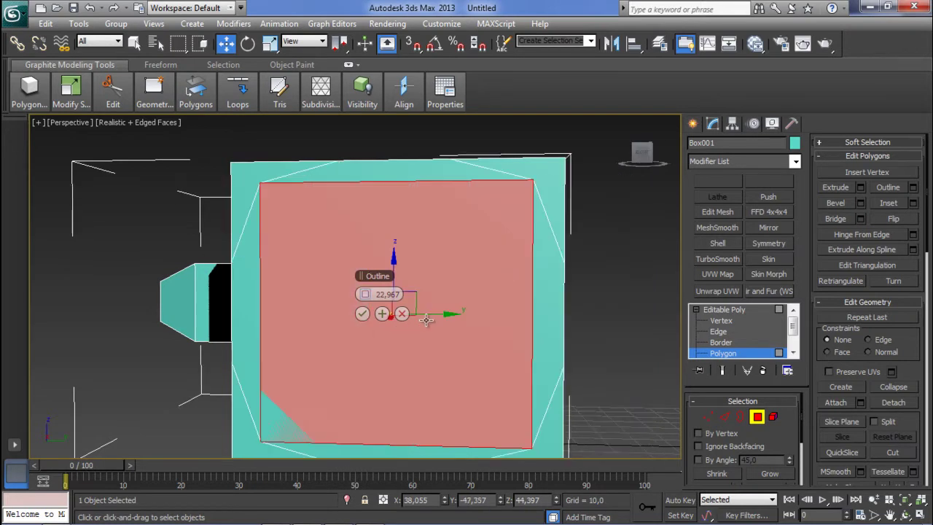
pyautogui.click(362, 313)
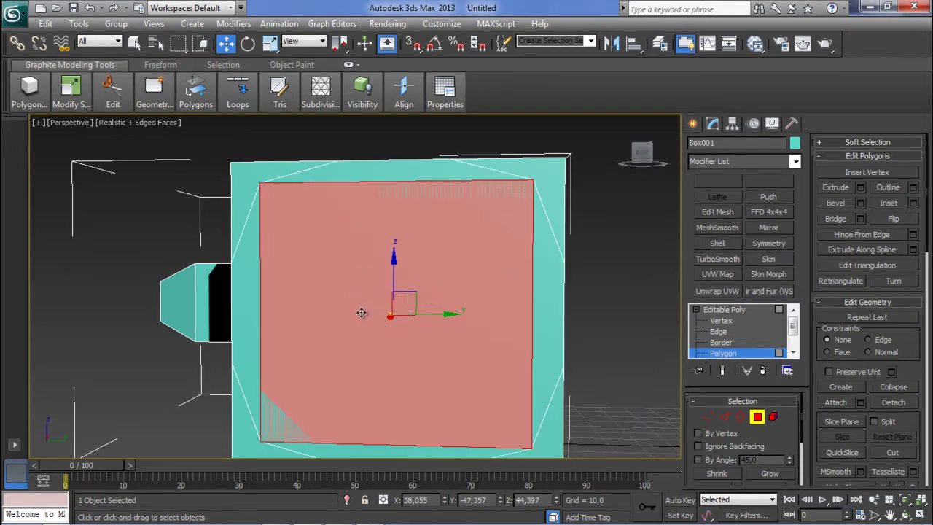
pyautogui.click(247, 318)
pyautogui.scroll(-3, 285, 335)
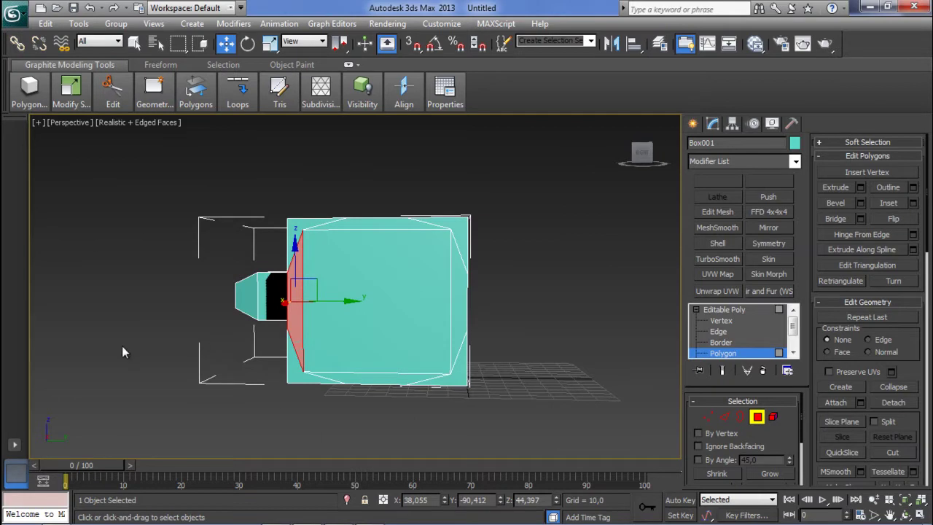
pyautogui.click(232, 334)
# Step: Inset the back face's middle-row polygon directly behind the extruded block by 1.36, then clear the selection
pyautogui.keyDown('alt'); pyautogui.moveTo(232, 334); pyautogui.dragTo(314, 329, button='middle'); pyautogui.keyUp('alt')
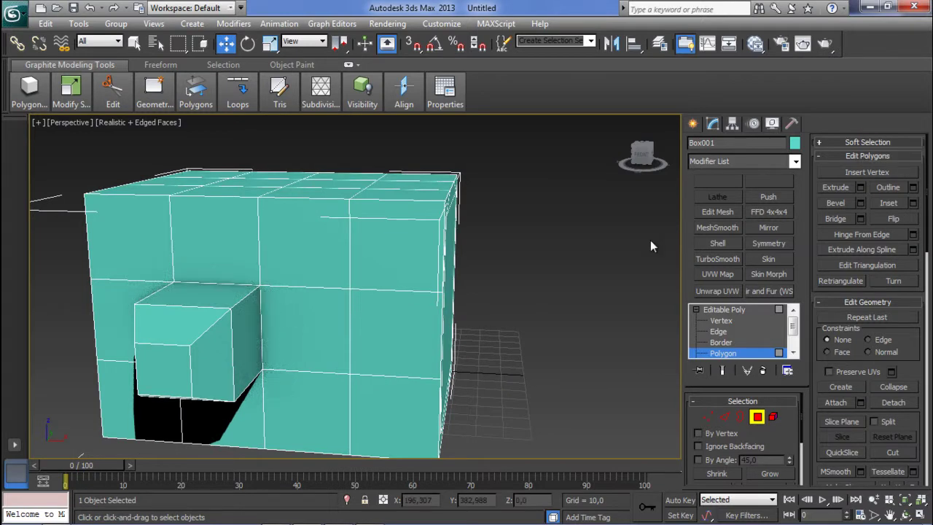
pyautogui.keyDown('alt'); pyautogui.moveTo(408, 271); pyautogui.dragTo(291, 306, button='middle'); pyautogui.keyUp('alt')
pyautogui.click(332, 347)
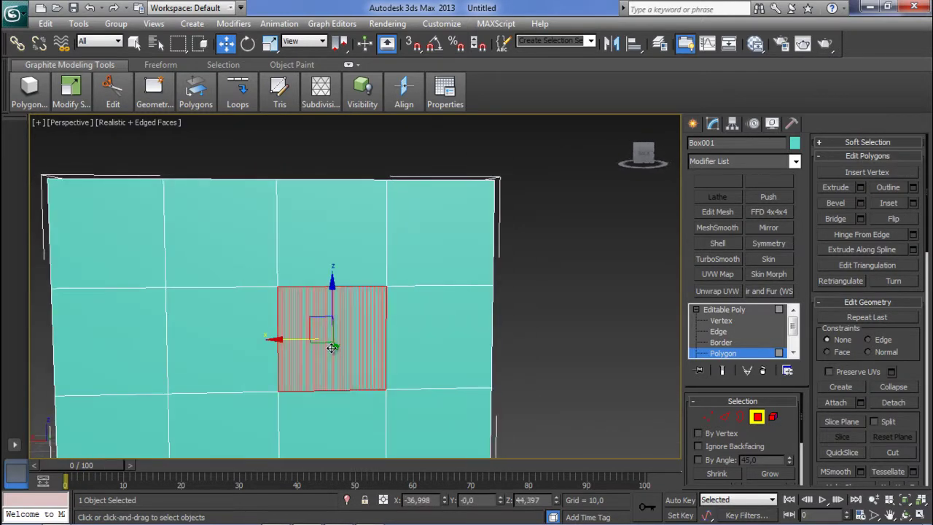
pyautogui.click(913, 203)
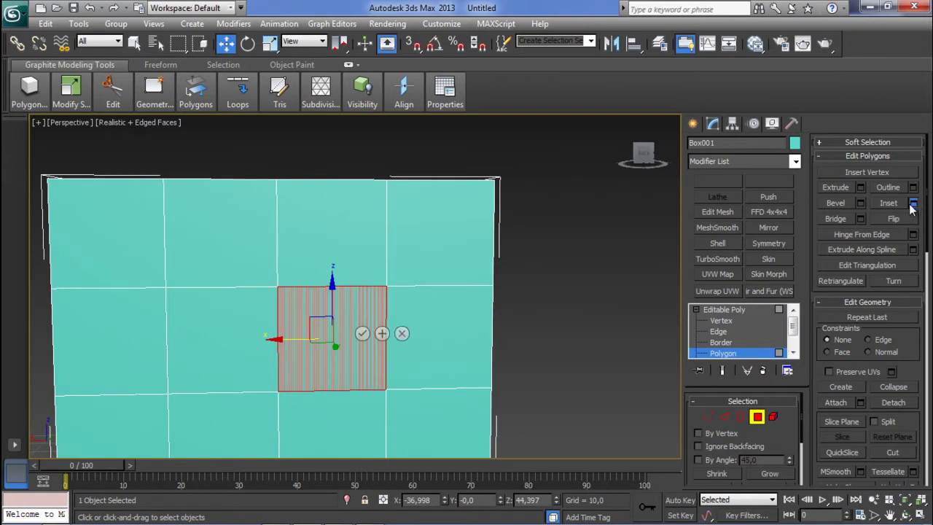
pyautogui.scroll(5, 323, 335)
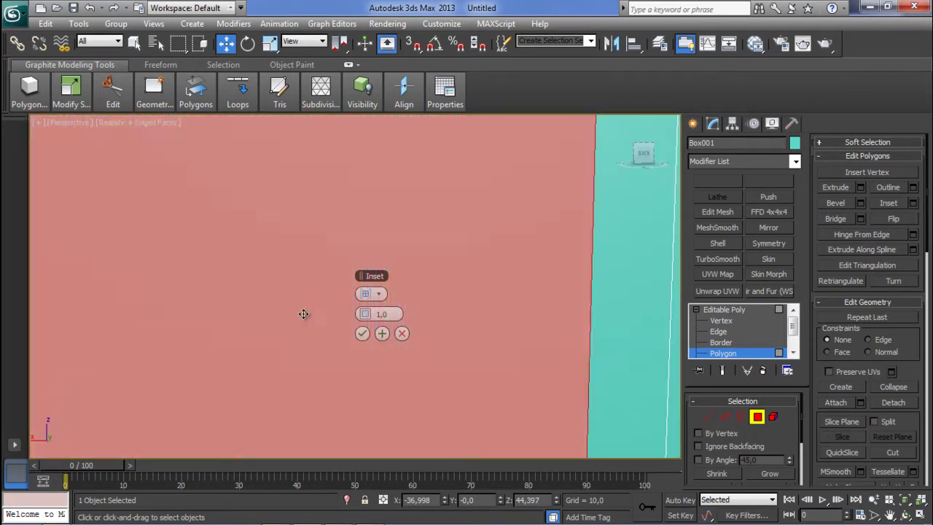
pyautogui.scroll(-3, 306, 315)
pyautogui.moveTo(308, 318); pyautogui.dragTo(319, 296, button='middle')
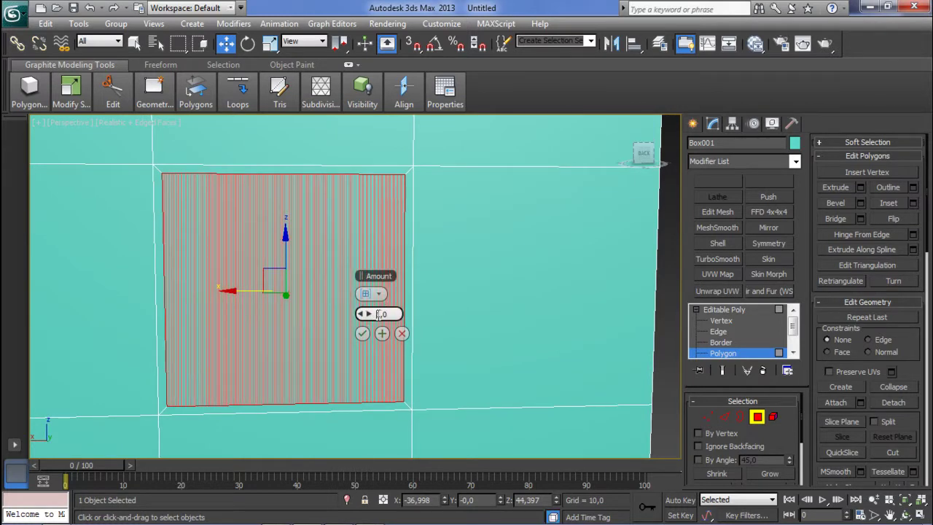
pyautogui.moveTo(370, 318)
pyautogui.mouseDown()
pyautogui.moveTo(375, 312)
pyautogui.moveTo(367, 315)
pyautogui.mouseUp()
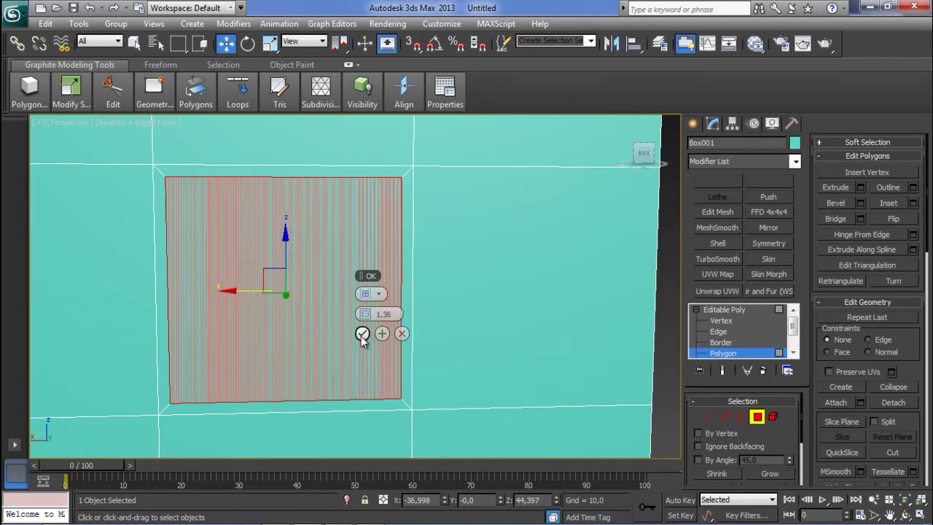
pyautogui.click(362, 333)
pyautogui.click(444, 315)
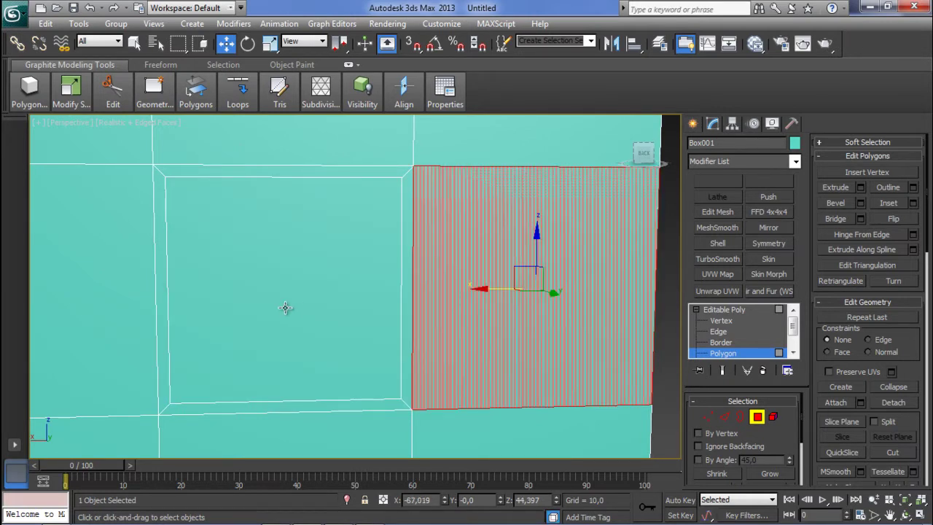
pyautogui.scroll(-5, 285, 307)
pyautogui.click(115, 301)
# Step: Insert a vertex in the front face's polygon in the top row, fourth column, close to its edge with the third column
pyautogui.keyDown('alt'); pyautogui.moveTo(114, 301); pyautogui.dragTo(332, 341, button='middle'); pyautogui.keyUp('alt')
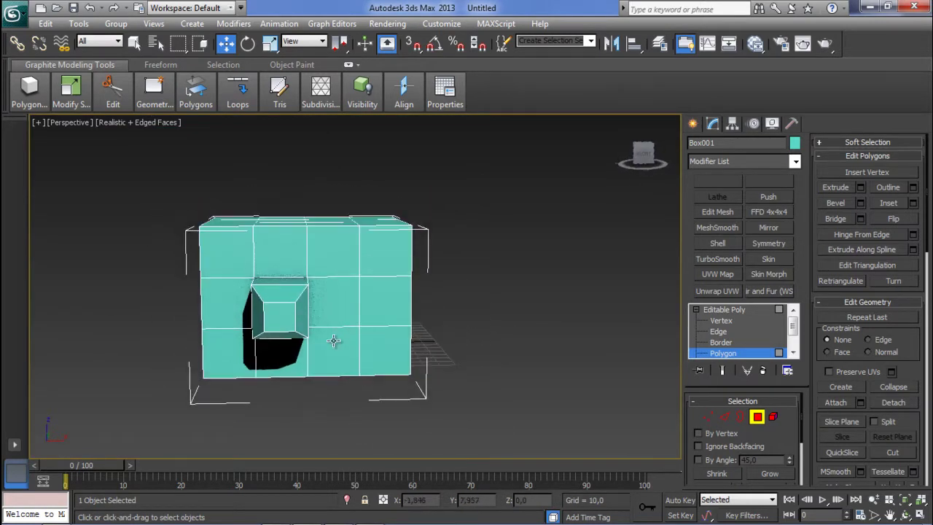
pyautogui.scroll(4, 332, 340)
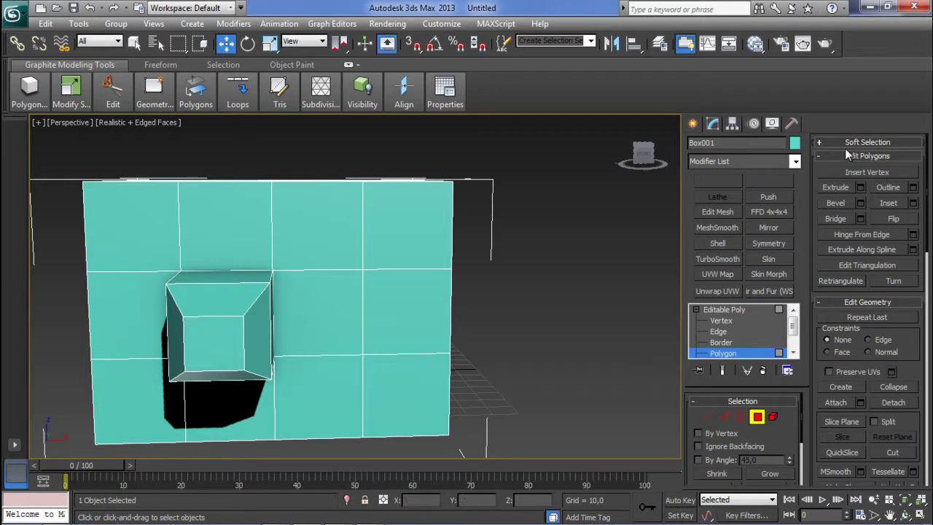
pyautogui.click(850, 171)
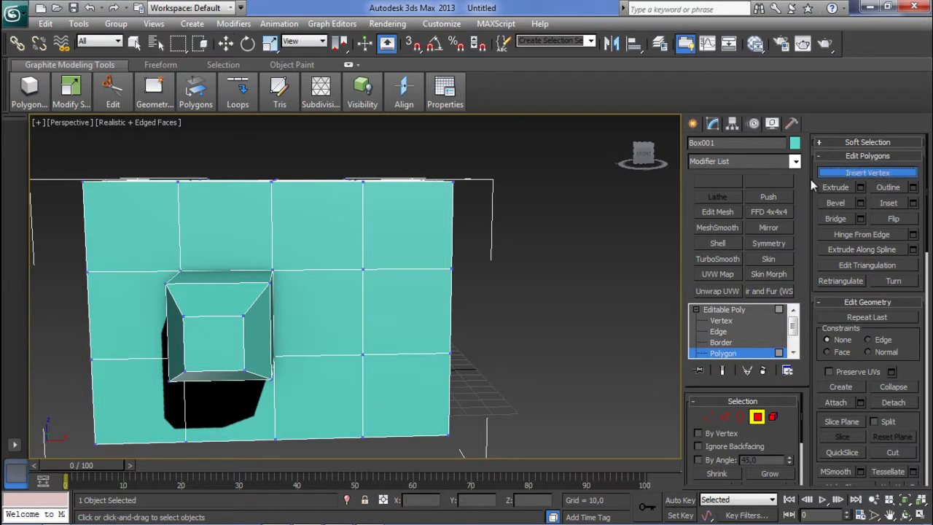
pyautogui.click(363, 233)
# Step: Examine the new edges that run from the inserted vertex to the polygon's corners from several angles
pyautogui.keyDown('alt'); pyautogui.moveTo(377, 246); pyautogui.dragTo(320, 258, button='middle'); pyautogui.keyUp('alt')
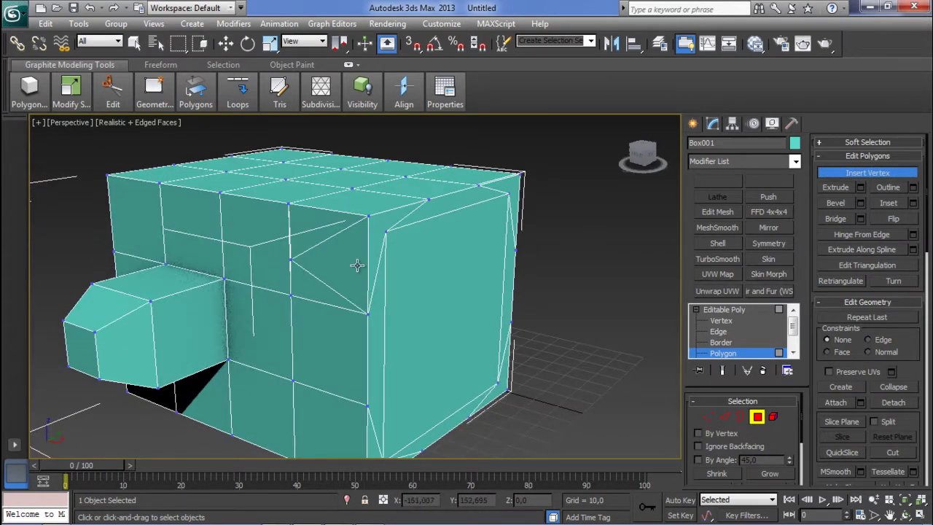
pyautogui.moveTo(339, 289); pyautogui.dragTo(340, 308, button='middle')
pyautogui.scroll(3, 339, 308)
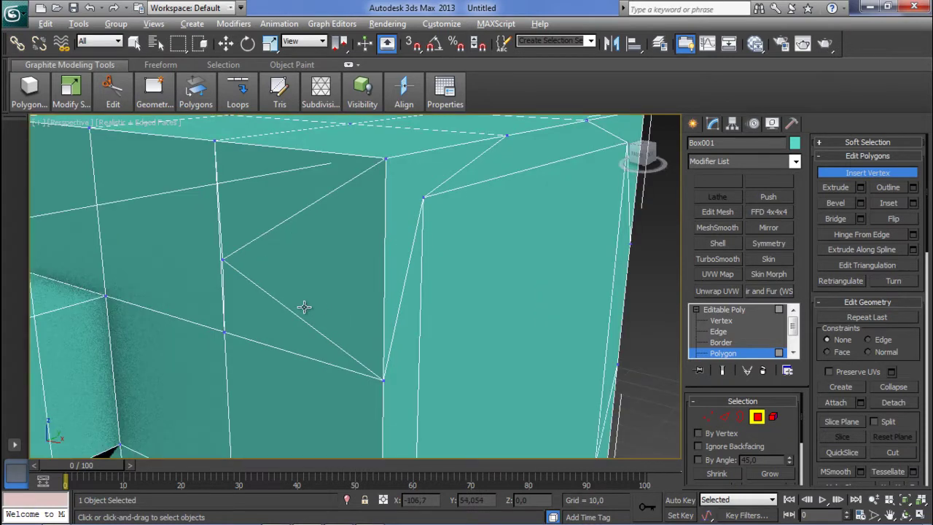
pyautogui.scroll(3, 375, 295)
pyautogui.scroll(-6, 402, 231)
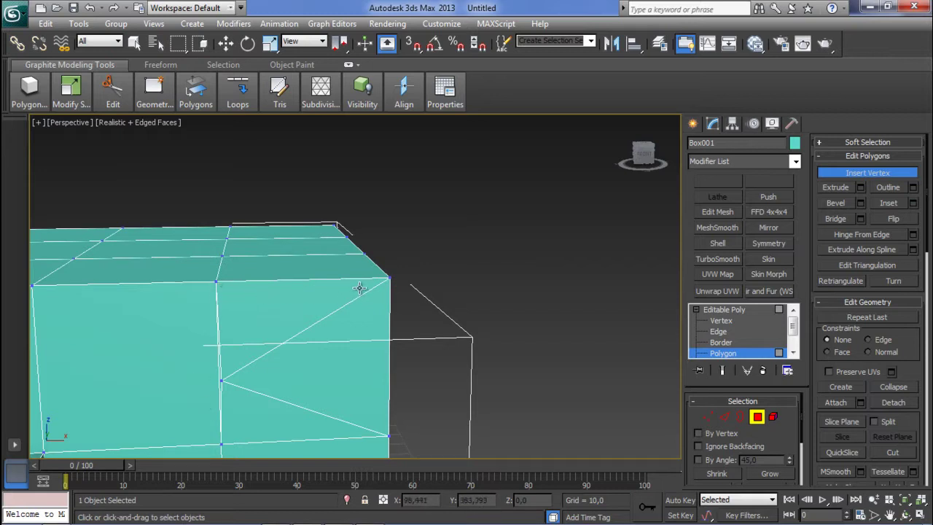
pyautogui.keyDown('alt'); pyautogui.moveTo(322, 398); pyautogui.dragTo(283, 292, button='middle'); pyautogui.keyUp('alt')
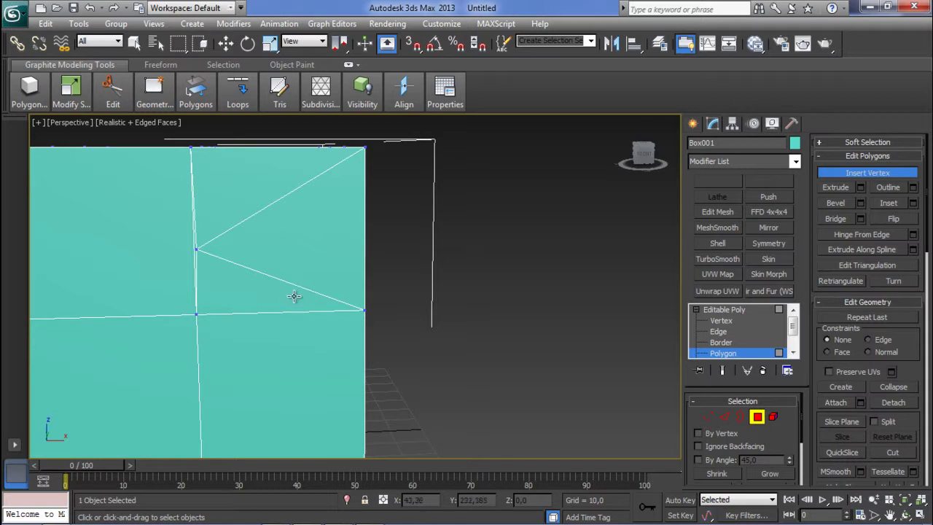
pyautogui.keyDown('alt'); pyautogui.moveTo(308, 281); pyautogui.dragTo(271, 289, button='middle'); pyautogui.keyUp('alt')
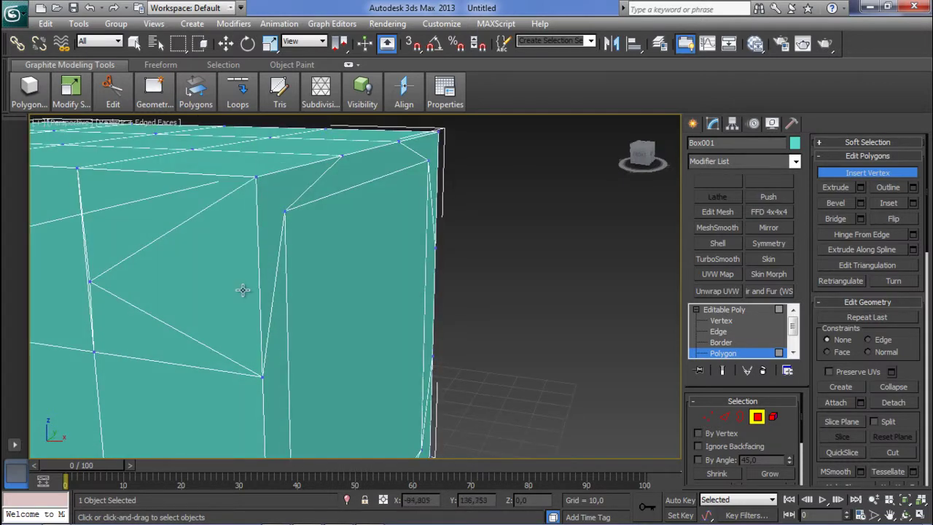
pyautogui.keyDown('alt'); pyautogui.moveTo(248, 296); pyautogui.dragTo(266, 298, button='middle'); pyautogui.keyUp('alt')
# Step: Undo the vertex insertion on the front face and leave the Insert Vertex tool
pyautogui.hotkey('ctrl', 'z')
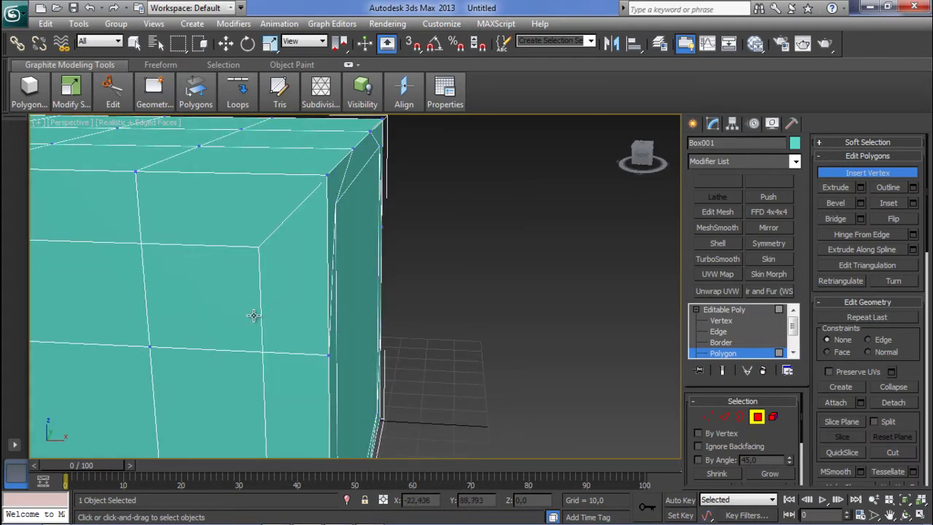
pyautogui.keyDown('alt'); pyautogui.moveTo(242, 307); pyautogui.dragTo(196, 291, button='middle'); pyautogui.keyUp('alt')
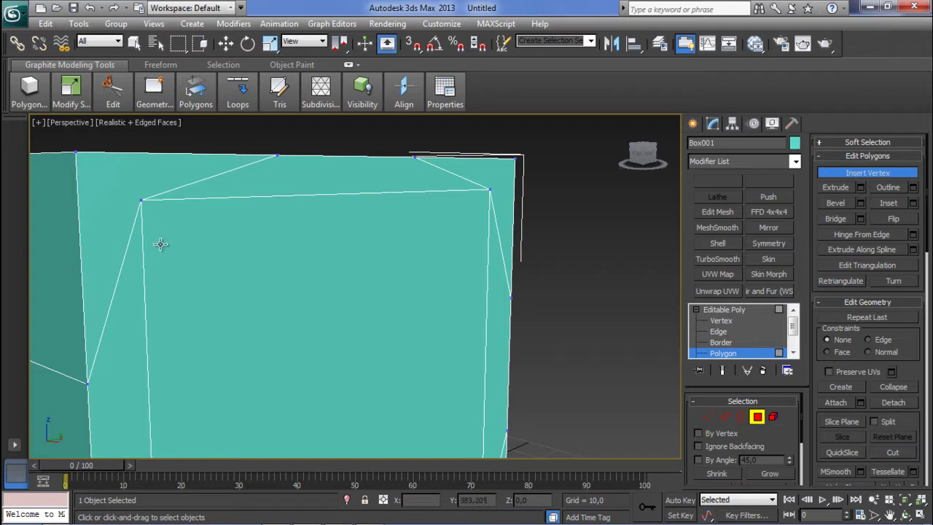
pyautogui.keyDown('alt'); pyautogui.moveTo(118, 281); pyautogui.dragTo(218, 294, button='middle'); pyautogui.keyUp('alt')
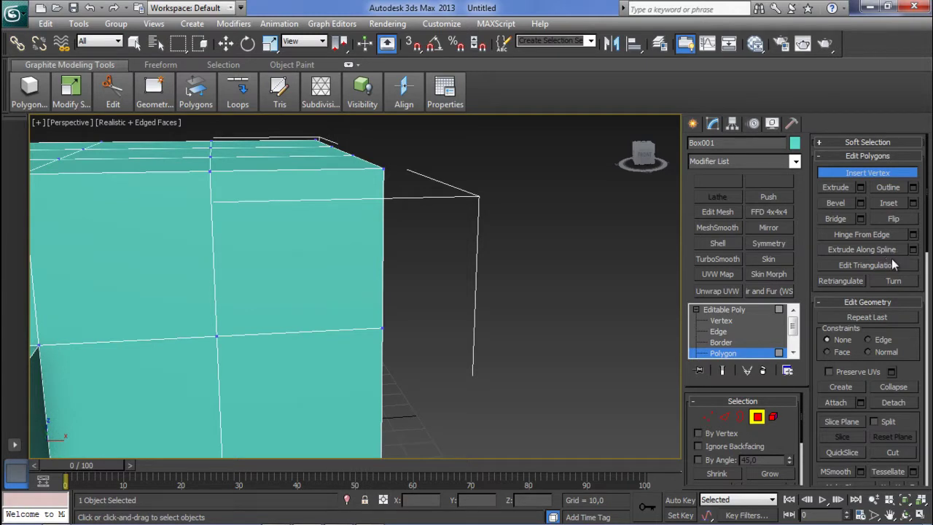
pyautogui.click(887, 172)
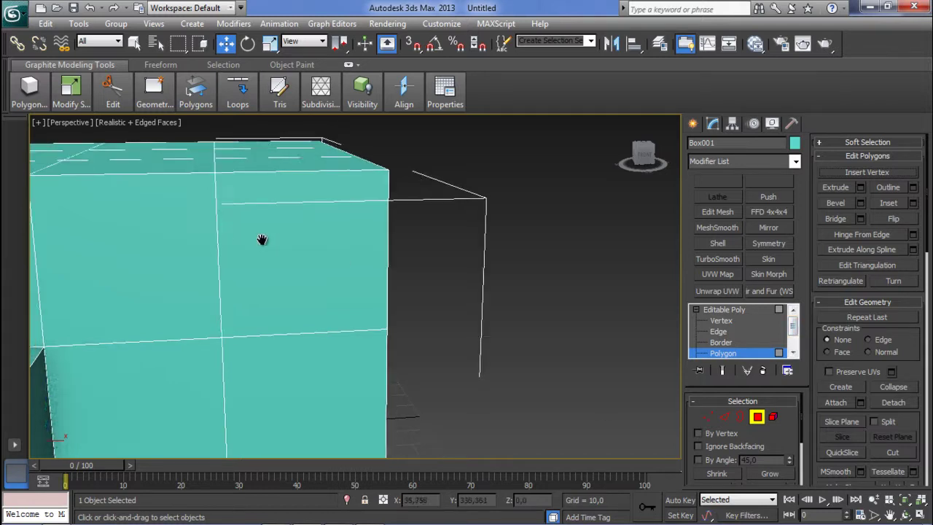
# Step: Select the side polygon of the extruded block on the front face, on the side nearest the outlined face
pyautogui.scroll(3, 264, 277)
pyautogui.moveTo(349, 344); pyautogui.dragTo(357, 274, button='middle')
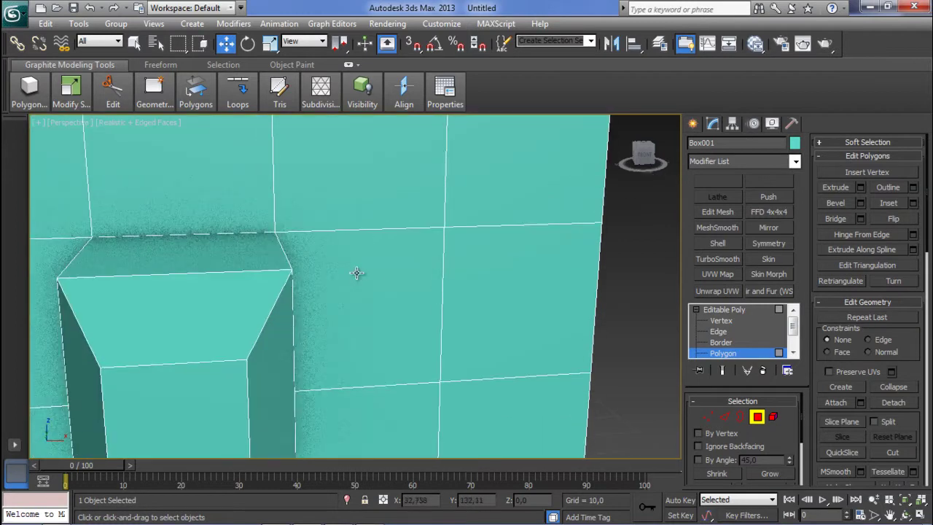
pyautogui.scroll(-4, 358, 274)
pyautogui.keyDown('alt'); pyautogui.moveTo(313, 314); pyautogui.dragTo(220, 306, button='middle'); pyautogui.keyUp('alt')
pyautogui.scroll(5, 215, 305)
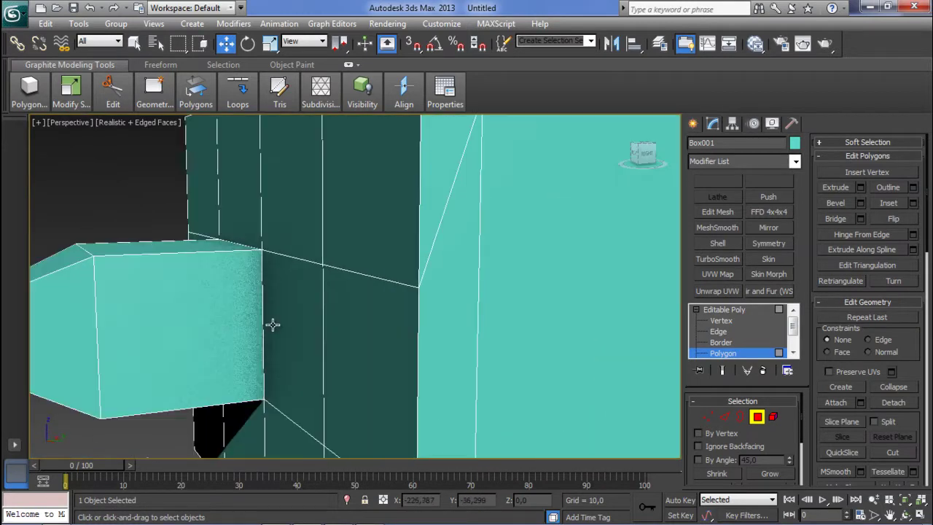
pyautogui.click(158, 257)
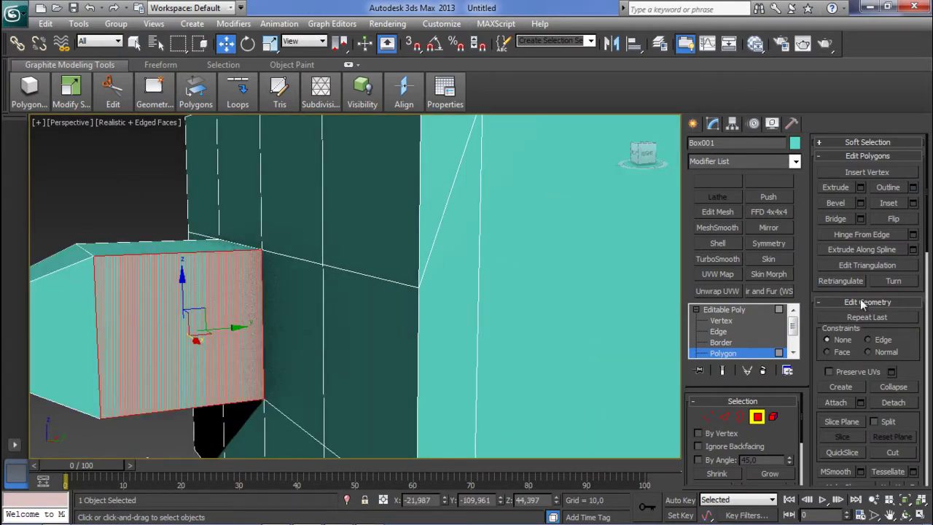
# Step: Switch to Edge level, select the extruded block's upper lengthwise edge and expand the selection with Ring
pyautogui.click(719, 332)
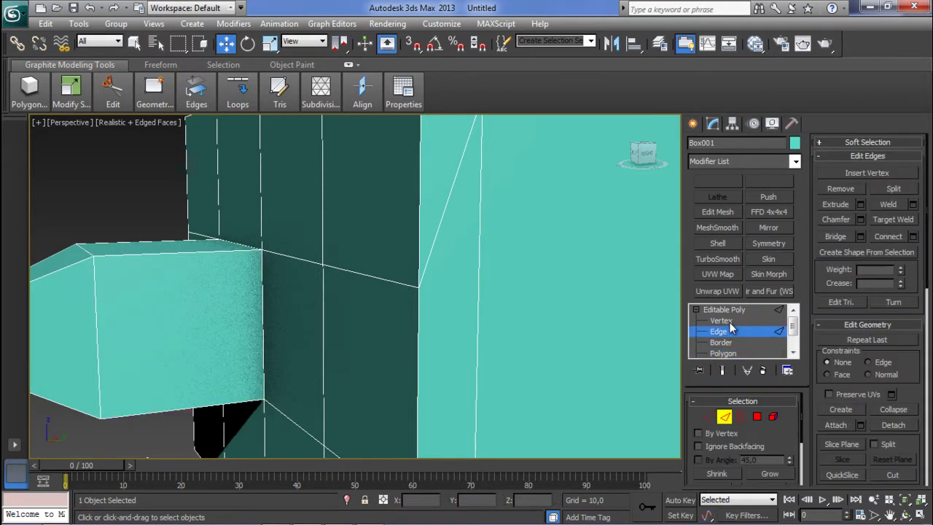
pyautogui.click(178, 252)
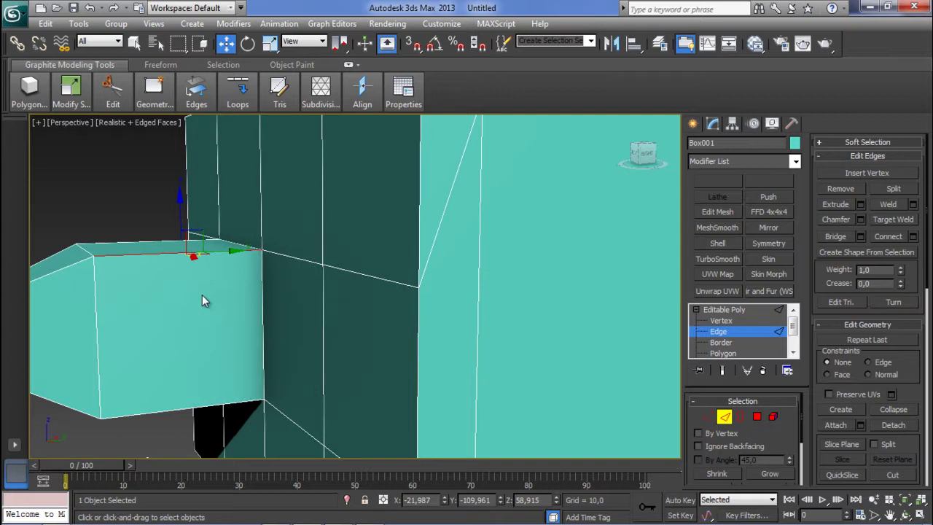
pyautogui.moveTo(191, 304); pyautogui.dragTo(222, 293, button='middle')
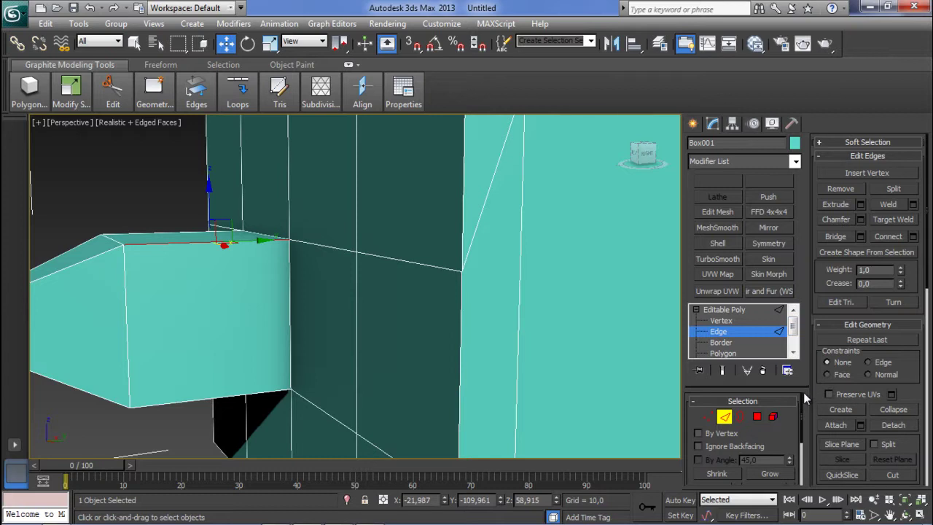
pyautogui.moveTo(810, 406); pyautogui.dragTo(802, 347)
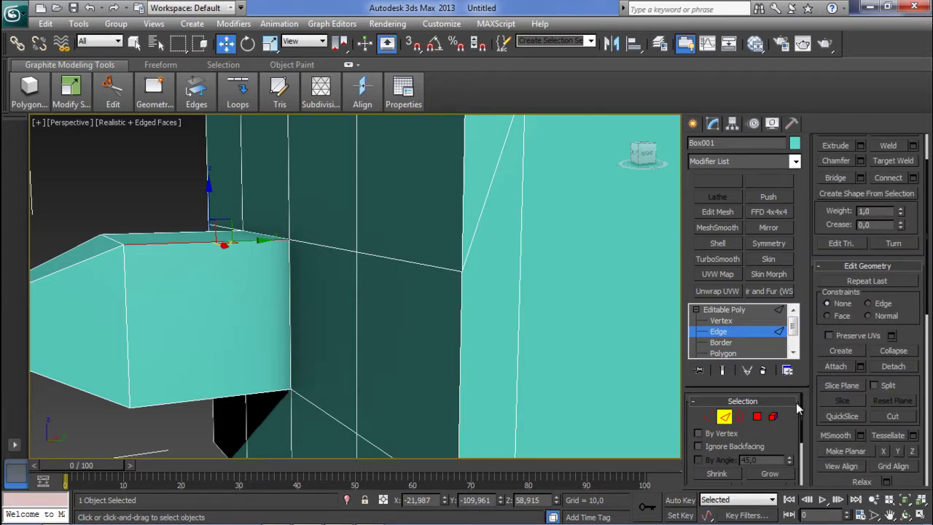
pyautogui.scroll(-3, 789, 412)
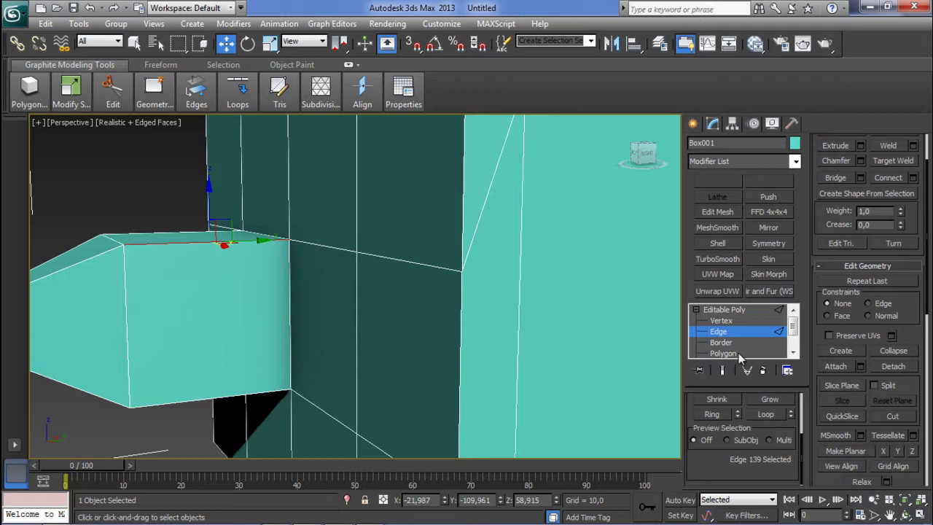
pyautogui.click(712, 414)
pyautogui.moveTo(116, 306)
pyautogui.keyDown('alt'); pyautogui.mouseDown(button='middle')
pyautogui.moveTo(184, 254)
pyautogui.moveTo(290, 250)
pyautogui.moveTo(272, 296)
pyautogui.moveTo(113, 309)
pyautogui.moveTo(113, 296)
pyautogui.moveTo(165, 287)
pyautogui.moveTo(149, 308)
pyautogui.moveTo(120, 300)
pyautogui.mouseUp(button='middle'); pyautogui.keyUp('alt')
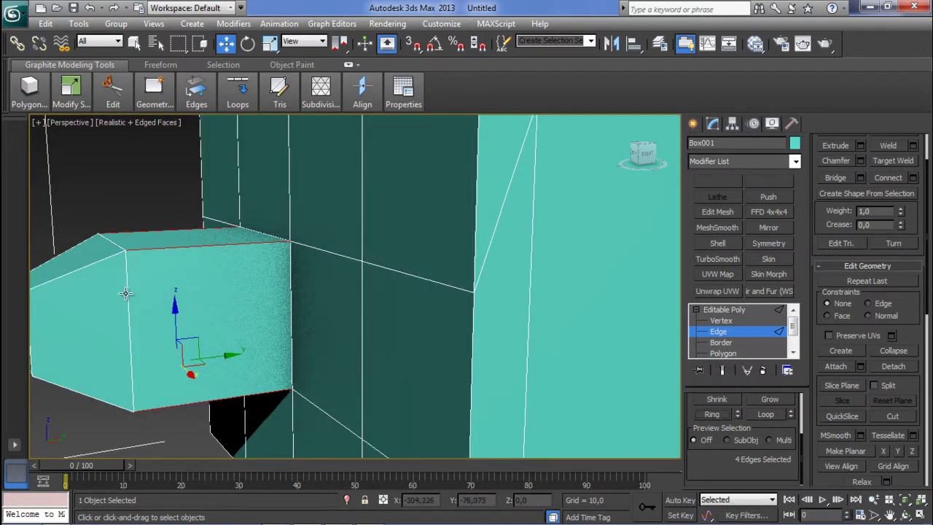
# Step: Reselect the block's upper lengthwise edge and extend it to the full ring by picking the parallel lower edge
pyautogui.click(215, 245)
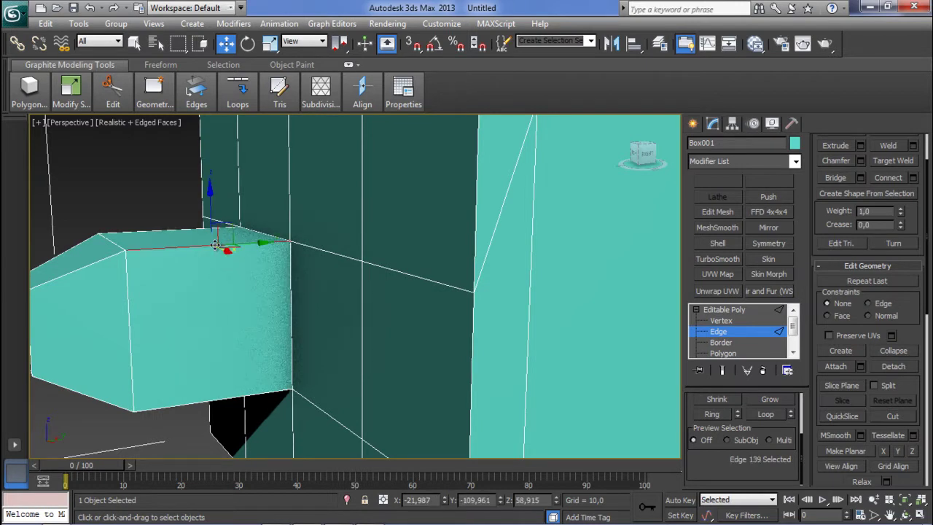
pyautogui.keyDown('alt'); pyautogui.moveTo(185, 313); pyautogui.dragTo(162, 306, button='middle'); pyautogui.keyUp('alt')
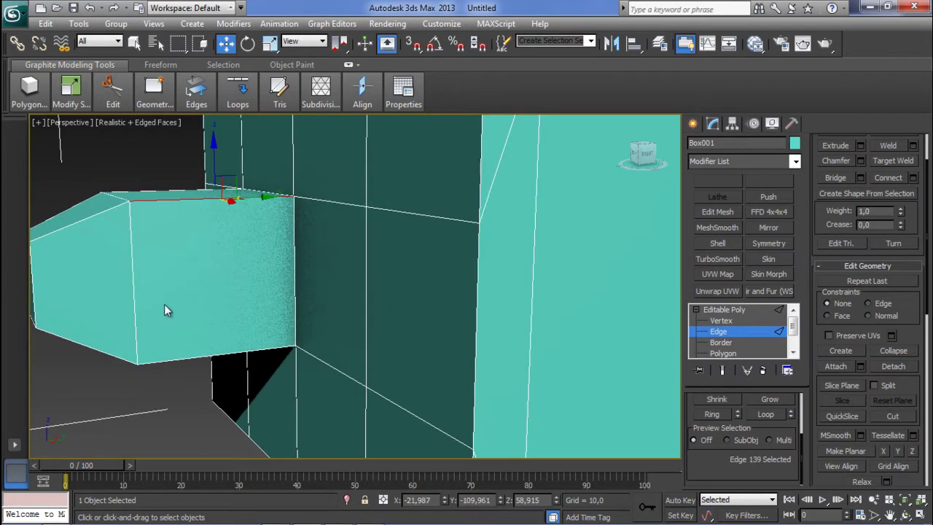
pyautogui.keyDown('shift'); pyautogui.click(215, 355); pyautogui.keyUp('shift')
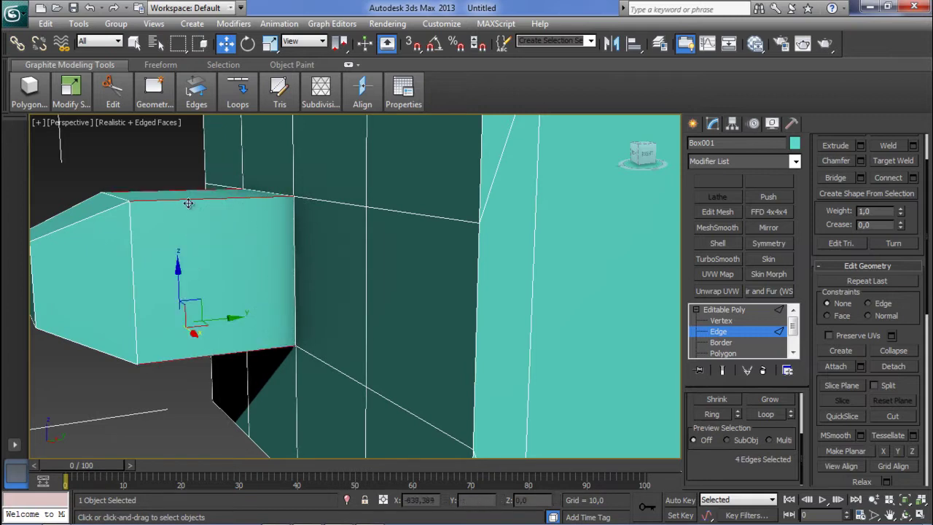
pyautogui.keyDown('alt'); pyautogui.moveTo(213, 332); pyautogui.dragTo(239, 318, button='middle'); pyautogui.keyUp('alt')
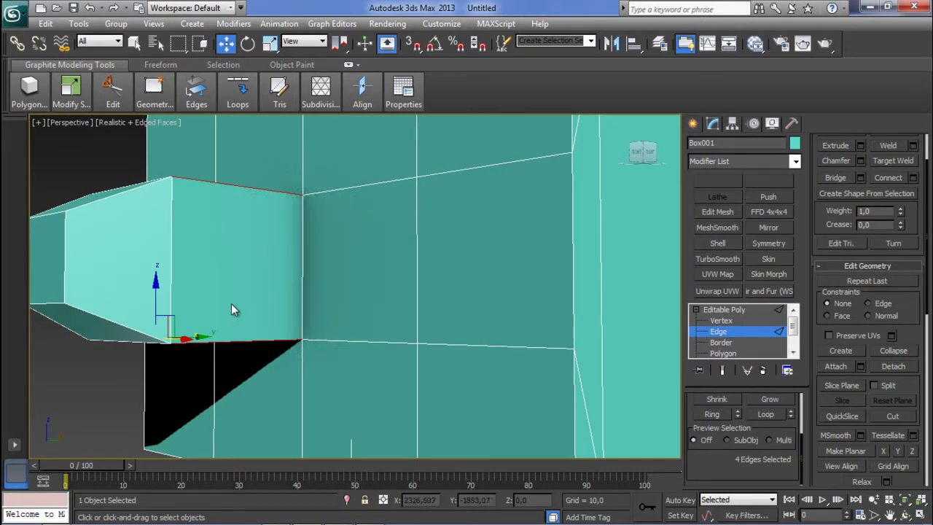
pyautogui.click(231, 340)
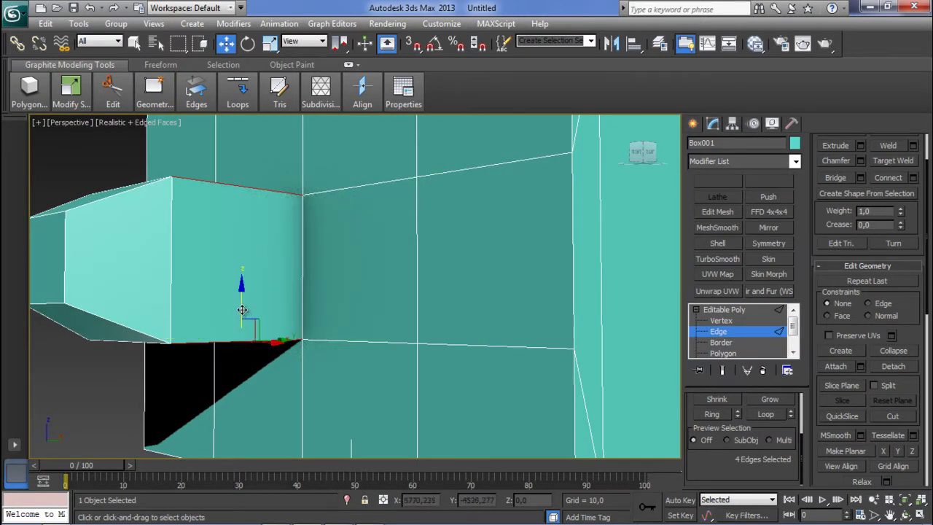
pyautogui.keyDown('alt'); pyautogui.moveTo(275, 315); pyautogui.dragTo(299, 356, button='middle'); pyautogui.keyUp('alt')
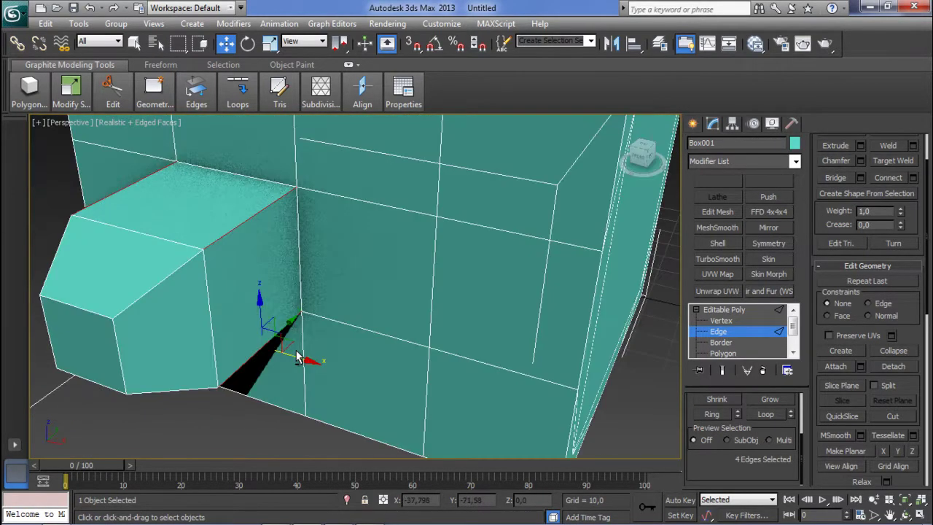
pyautogui.keyDown('alt'); pyautogui.moveTo(265, 276); pyautogui.dragTo(271, 319, button='middle'); pyautogui.keyUp('alt')
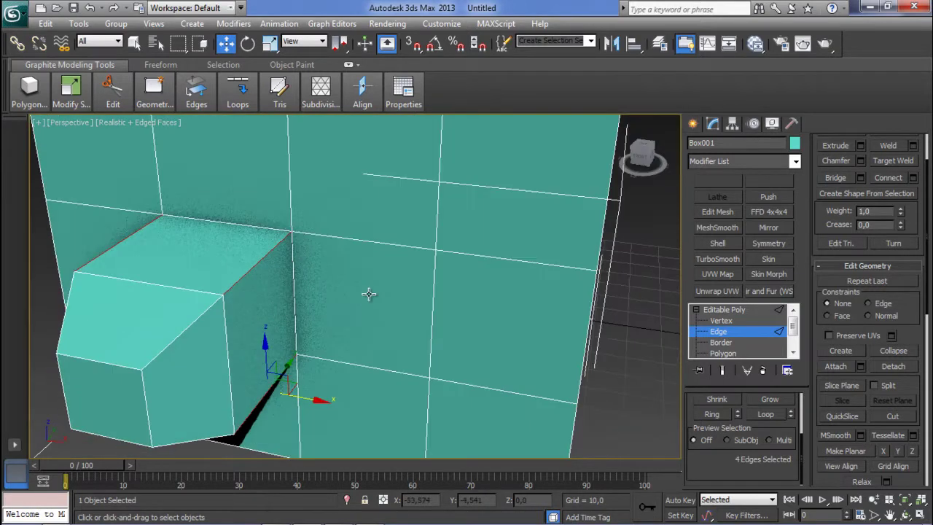
# Step: At Polygon level, select the whole loop of top-row polygons around the box, starting from a front-face polygon
pyautogui.click(725, 353)
pyautogui.click(251, 196)
pyautogui.keyDown('alt'); pyautogui.moveTo(297, 220); pyautogui.dragTo(242, 333, button='middle'); pyautogui.keyUp('alt')
pyautogui.keyDown('shift'); pyautogui.click(415, 317); pyautogui.keyUp('shift')
pyautogui.keyDown('alt'); pyautogui.moveTo(422, 318); pyautogui.dragTo(403, 295, button='middle'); pyautogui.keyUp('alt')
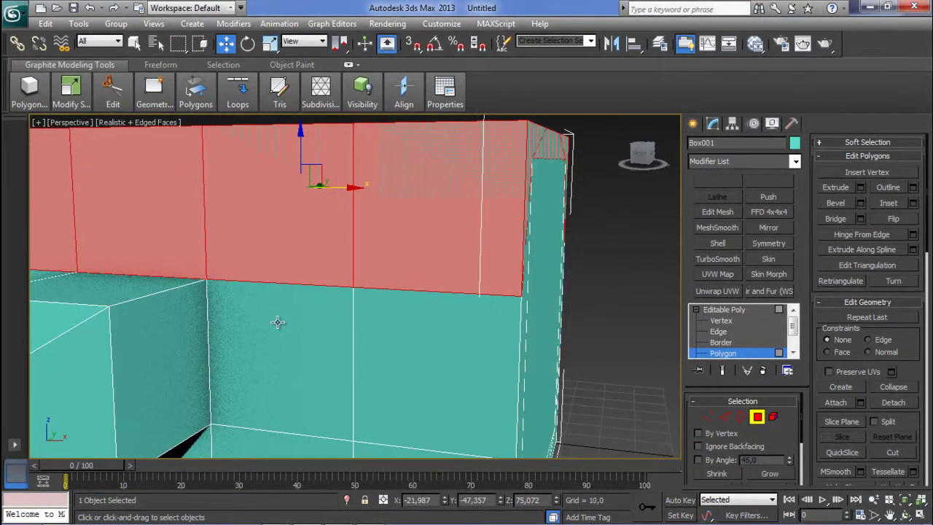
pyautogui.moveTo(277, 321); pyautogui.dragTo(304, 292, button='middle')
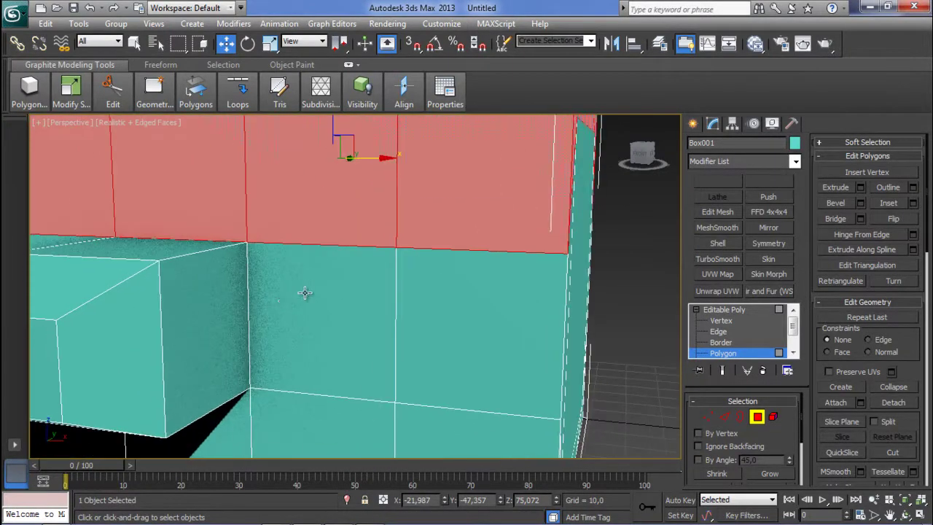
# Step: At Edge level, select the extruded block's upper lengthwise edge and expand it to all parallel edges with Ring
pyautogui.click(711, 332)
pyautogui.keyDown('alt'); pyautogui.moveTo(183, 278); pyautogui.dragTo(195, 260, button='middle'); pyautogui.keyUp('alt')
pyautogui.click(204, 225)
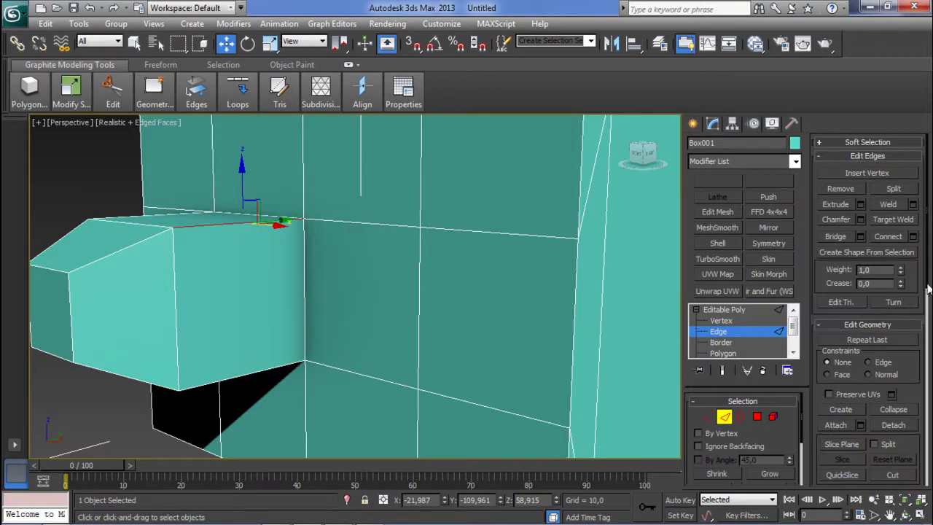
pyautogui.moveTo(785, 430); pyautogui.dragTo(782, 371)
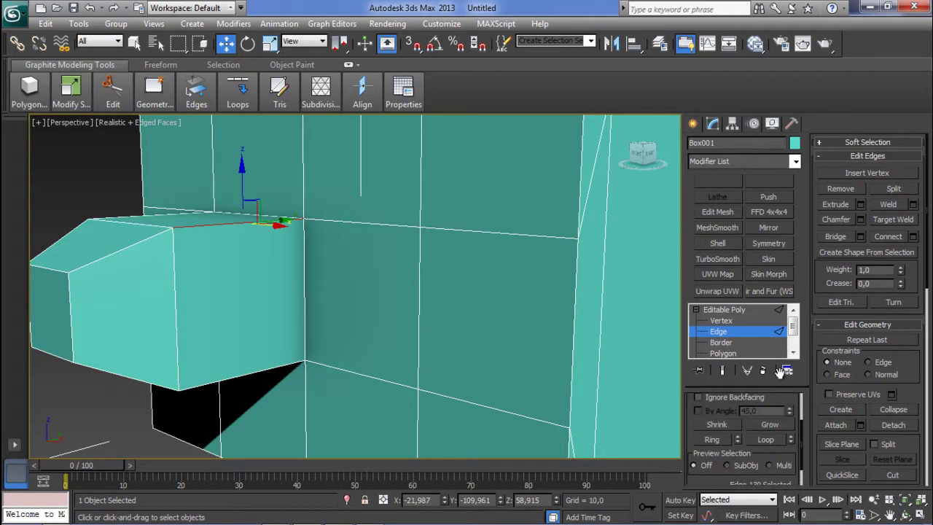
pyautogui.click(714, 438)
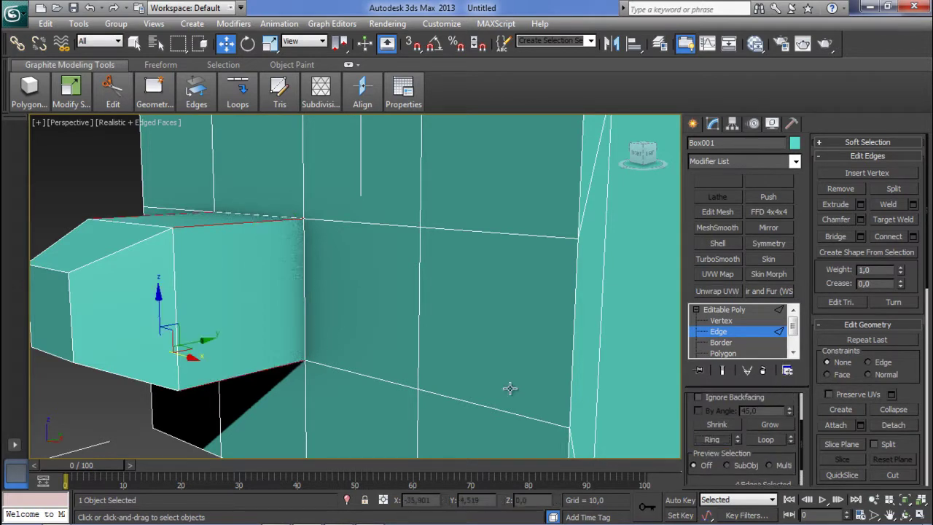
# Step: Connect the block's ringed edges with 2 segments, pinched apart so they sit close to the block's base and shoulder
pyautogui.rightClick(217, 225)
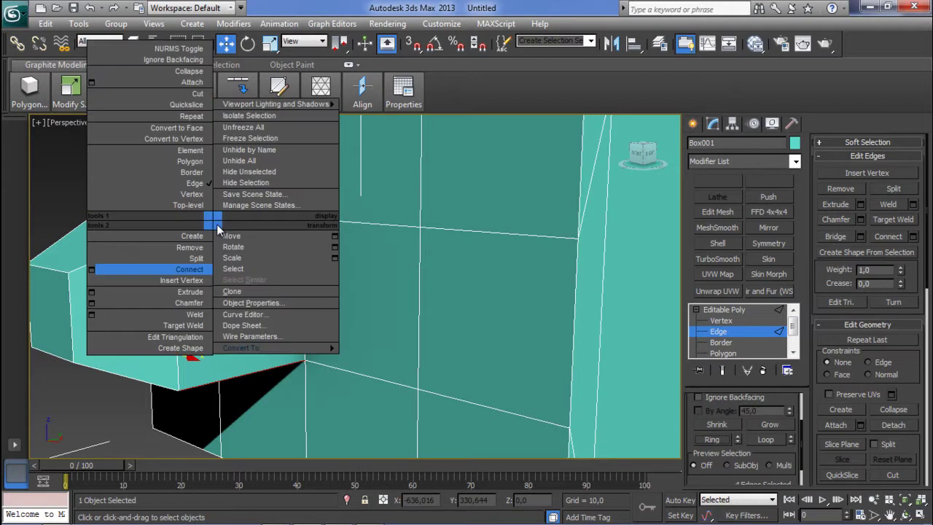
pyautogui.click(92, 272)
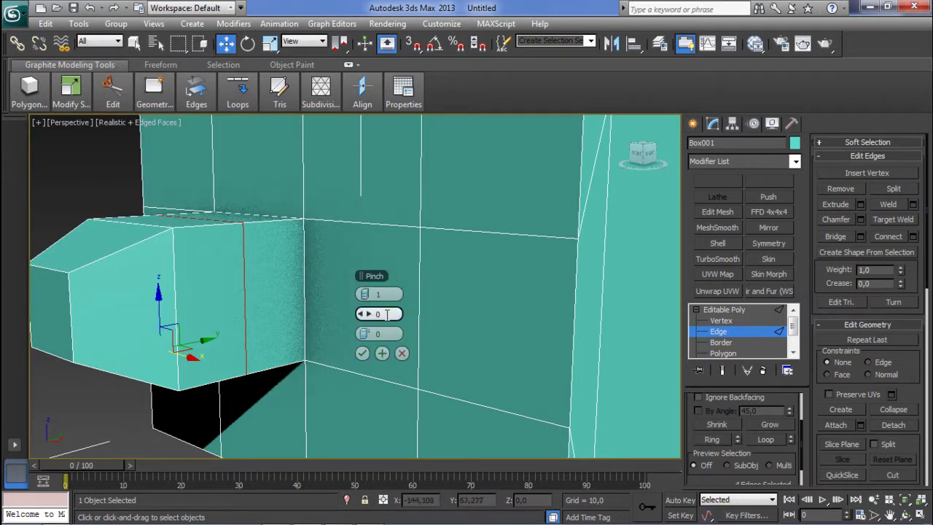
pyautogui.click(364, 294)
pyautogui.keyDown('alt'); pyautogui.moveTo(287, 309); pyautogui.dragTo(271, 299, button='middle'); pyautogui.keyUp('alt')
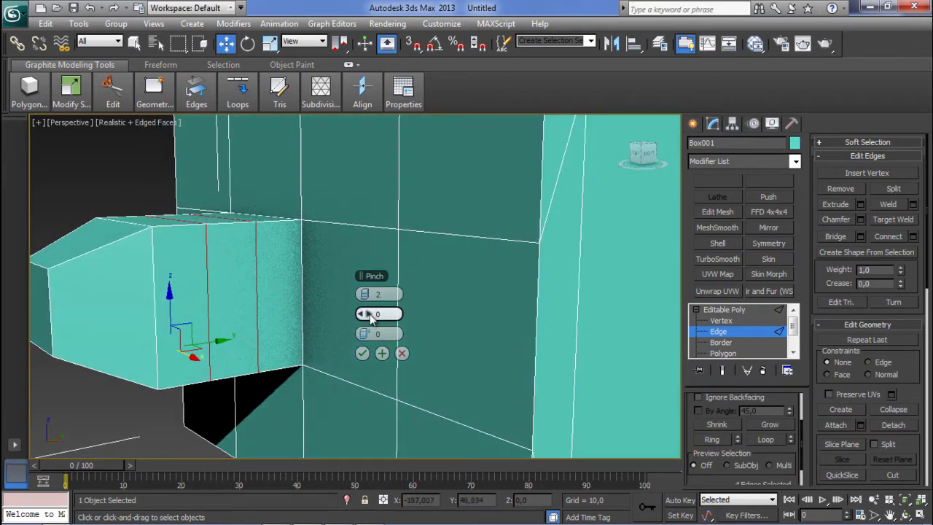
pyautogui.moveTo(368, 314); pyautogui.dragTo(627, 277)
pyautogui.click(362, 354)
pyautogui.moveTo(191, 308); pyautogui.dragTo(204, 336, button='middle')
pyautogui.scroll(4, 197, 299)
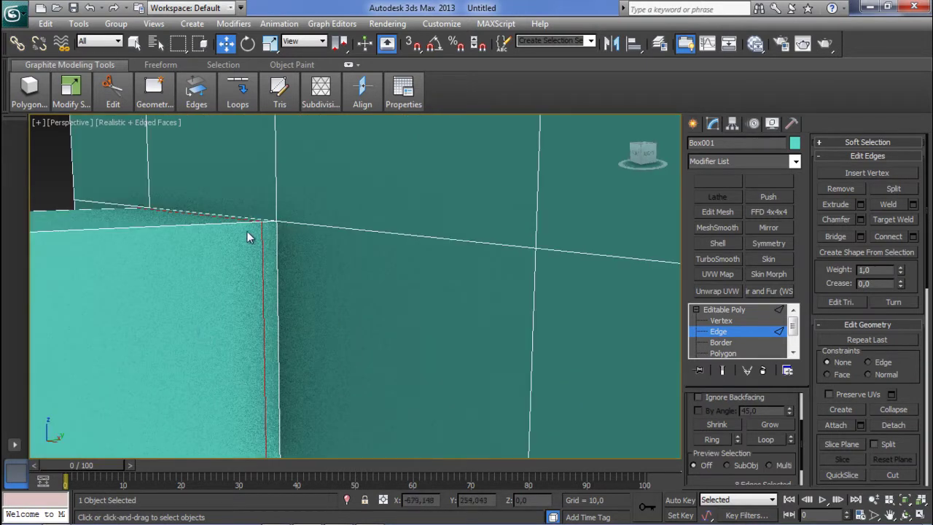
pyautogui.keyDown('alt'); pyautogui.moveTo(282, 233); pyautogui.dragTo(280, 271, button='middle'); pyautogui.keyUp('alt')
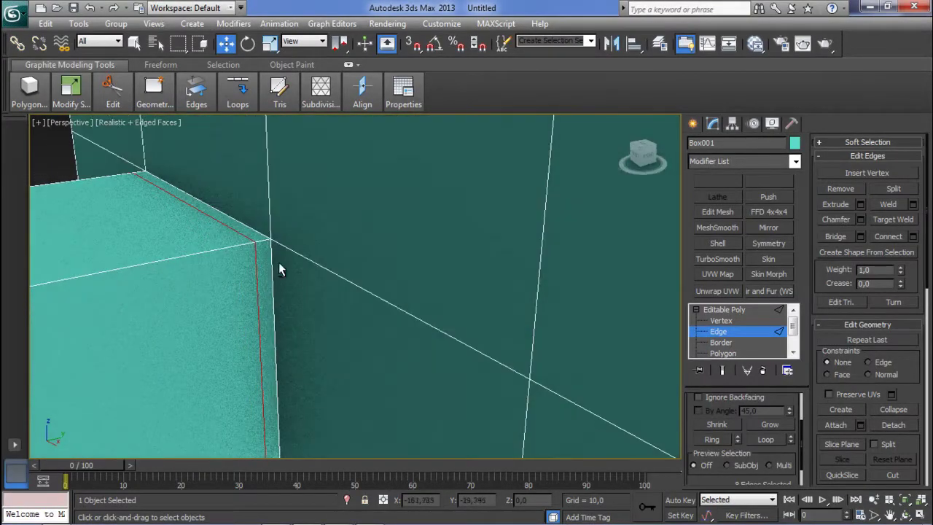
pyautogui.moveTo(184, 256); pyautogui.dragTo(288, 215, button='middle')
pyautogui.scroll(-4, 286, 217)
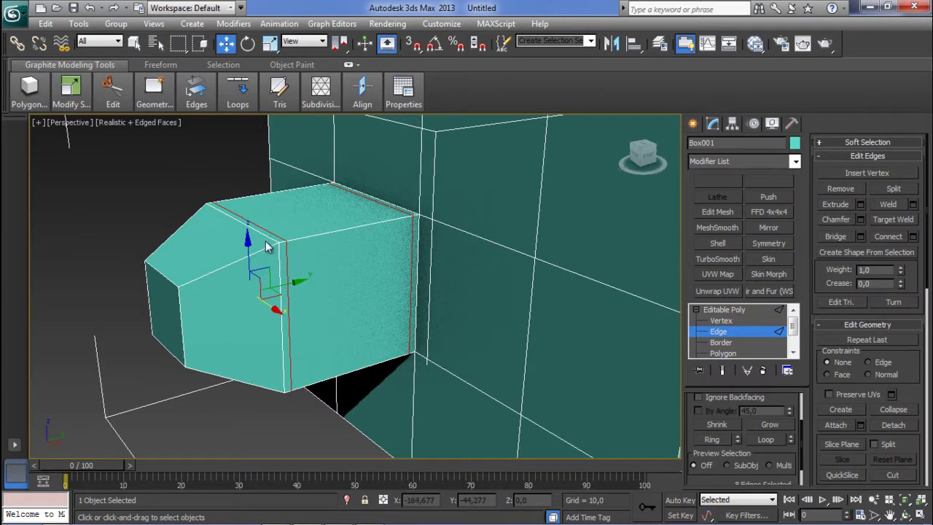
pyautogui.moveTo(288, 261); pyautogui.dragTo(238, 286, button='middle')
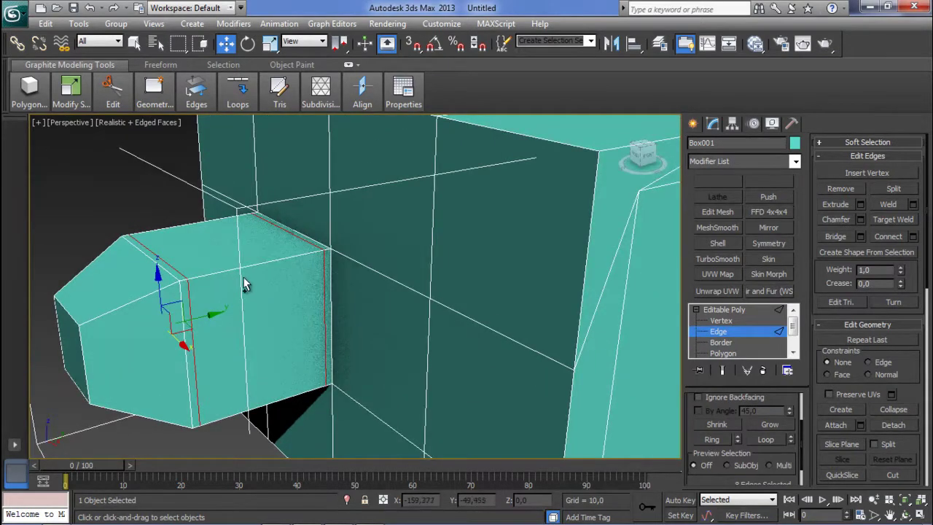
# Step: Undo the edge connection on the extruded block and clear the edge selection
pyautogui.click(252, 279)
pyautogui.click(92, 214)
pyautogui.keyDown('alt'); pyautogui.moveTo(198, 306); pyautogui.dragTo(269, 267, button='middle'); pyautogui.keyUp('alt')
pyautogui.moveTo(365, 269); pyautogui.dragTo(282, 312, button='middle')
pyautogui.scroll(-5, 283, 313)
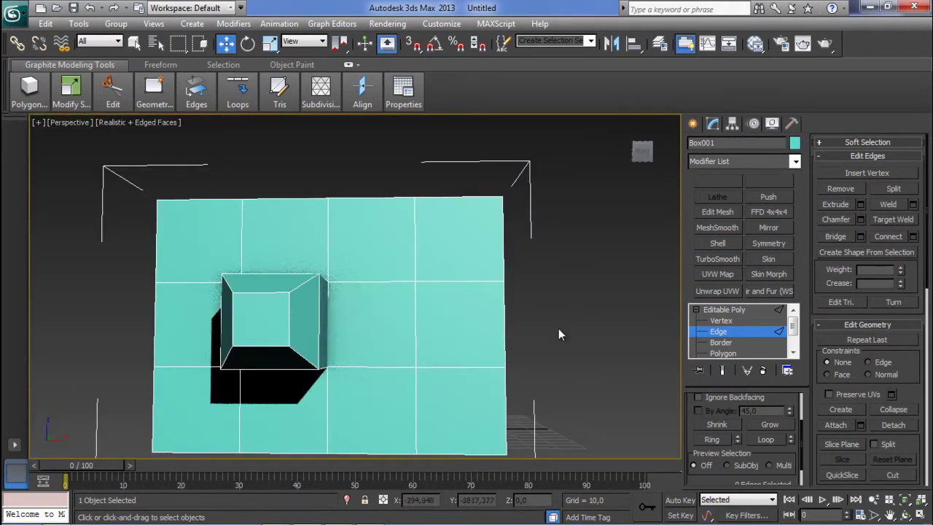
# Step: Preview the smoothed box with Use NURMS Subdivision and switch the subdivision off again
pyautogui.moveTo(929, 289); pyautogui.dragTo(930, 386)
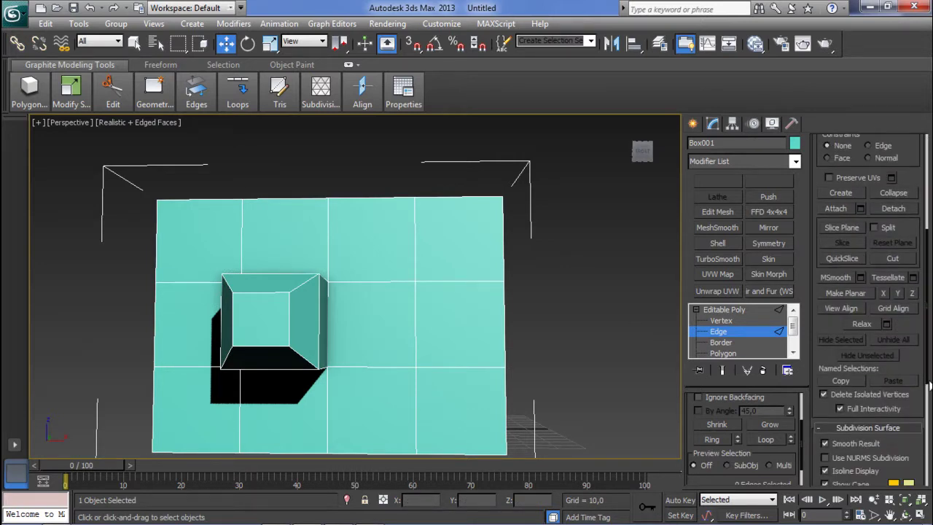
pyautogui.click(825, 457)
pyautogui.keyDown('alt'); pyautogui.moveTo(370, 236); pyautogui.dragTo(367, 255, button='middle'); pyautogui.keyUp('alt')
pyautogui.keyDown('alt'); pyautogui.moveTo(516, 265); pyautogui.dragTo(431, 267, button='middle'); pyautogui.keyUp('alt')
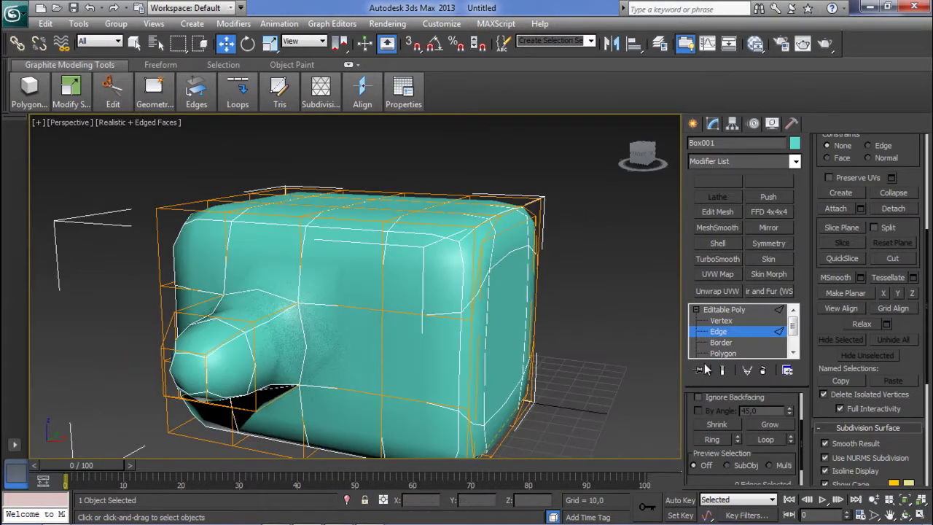
pyautogui.click(824, 458)
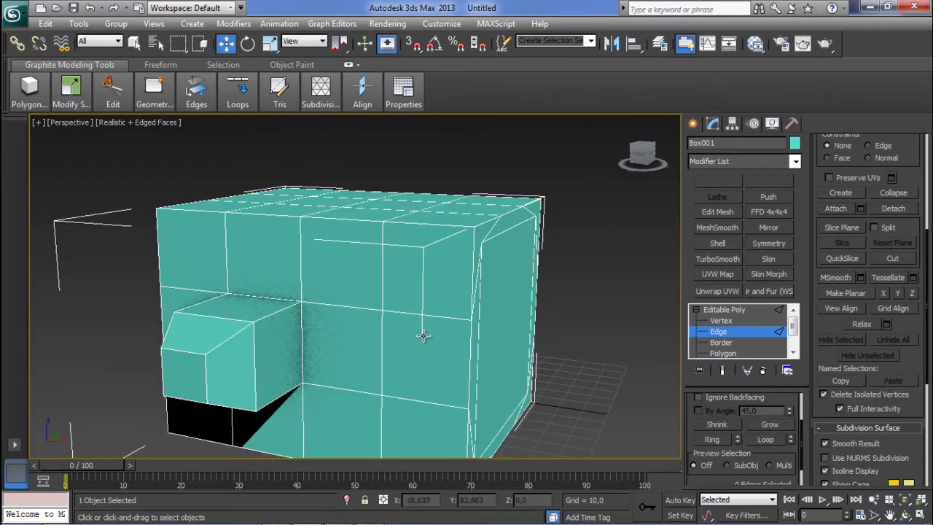
# Step: Select a vertical edge on the front face beside the extruded block, expand it with Loop around the box, and clear the selection
pyautogui.keyDown('alt'); pyautogui.moveTo(403, 335); pyautogui.dragTo(339, 328, button='middle'); pyautogui.keyUp('alt')
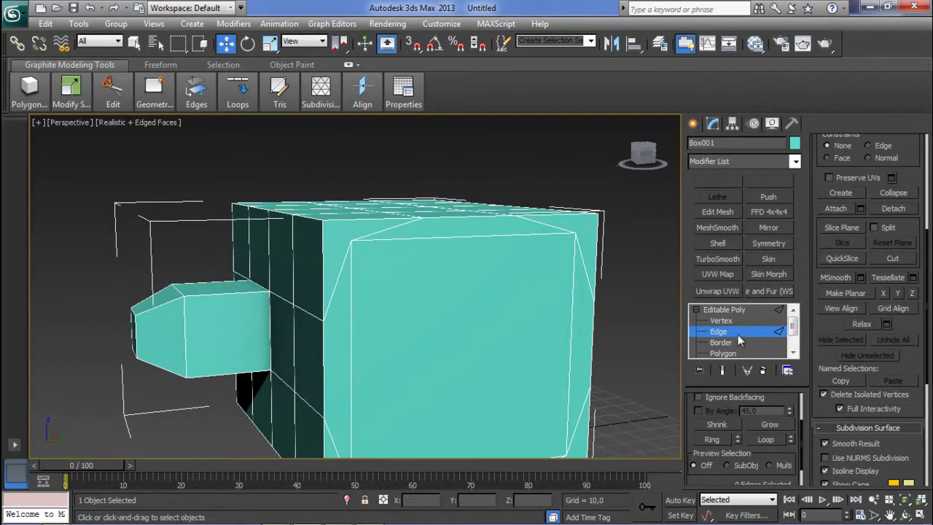
pyautogui.moveTo(804, 435); pyautogui.dragTo(801, 454)
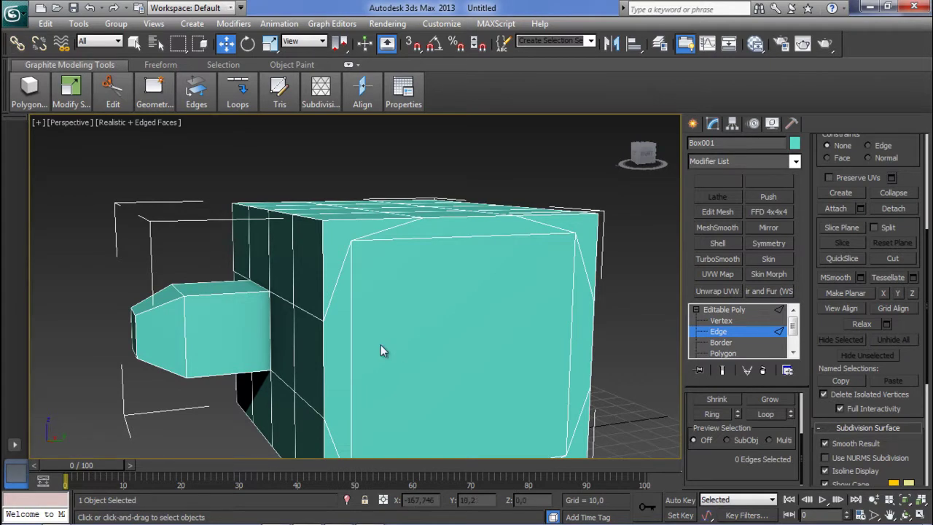
pyautogui.keyDown('alt'); pyautogui.moveTo(316, 344); pyautogui.dragTo(363, 343, button='middle'); pyautogui.keyUp('alt')
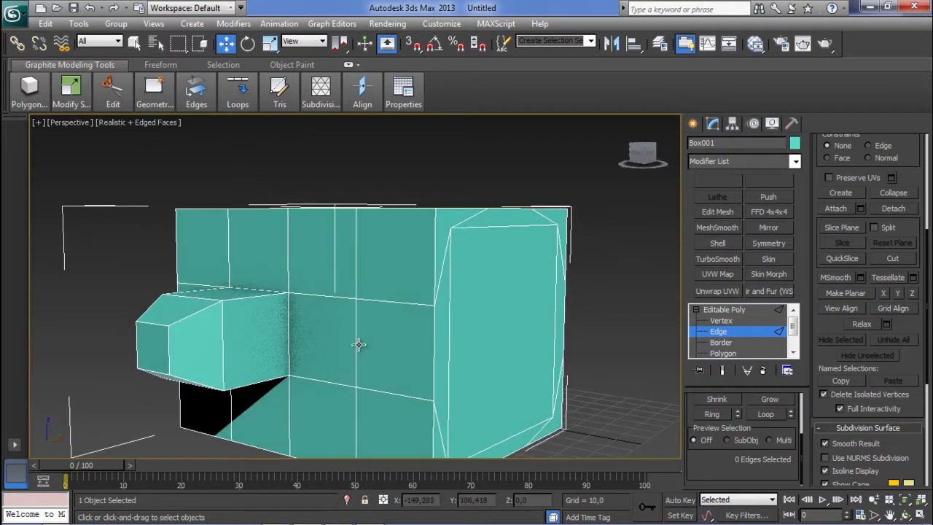
pyautogui.click(356, 348)
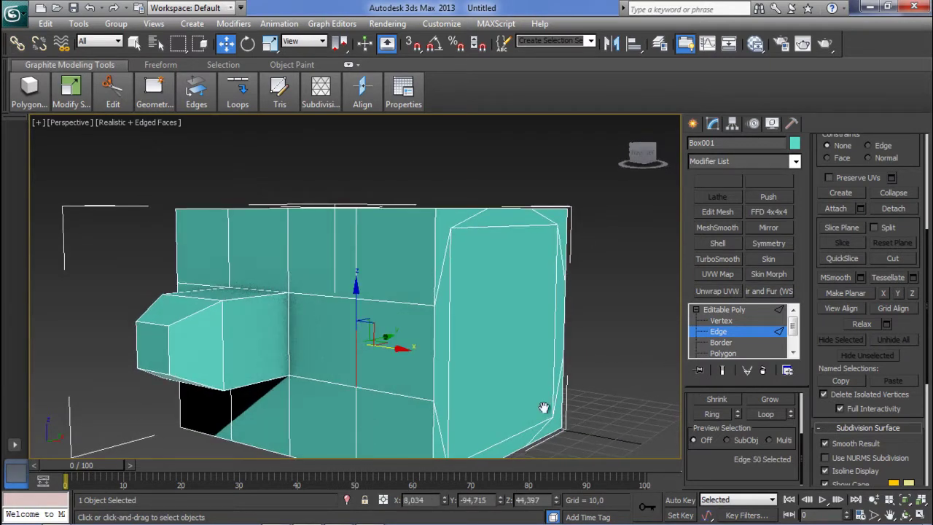
pyautogui.click(765, 414)
pyautogui.keyDown('alt'); pyautogui.moveTo(584, 368); pyautogui.dragTo(411, 214, button='middle'); pyautogui.keyUp('alt')
pyautogui.keyDown('alt'); pyautogui.moveTo(452, 341); pyautogui.dragTo(500, 335, button='middle'); pyautogui.keyUp('alt')
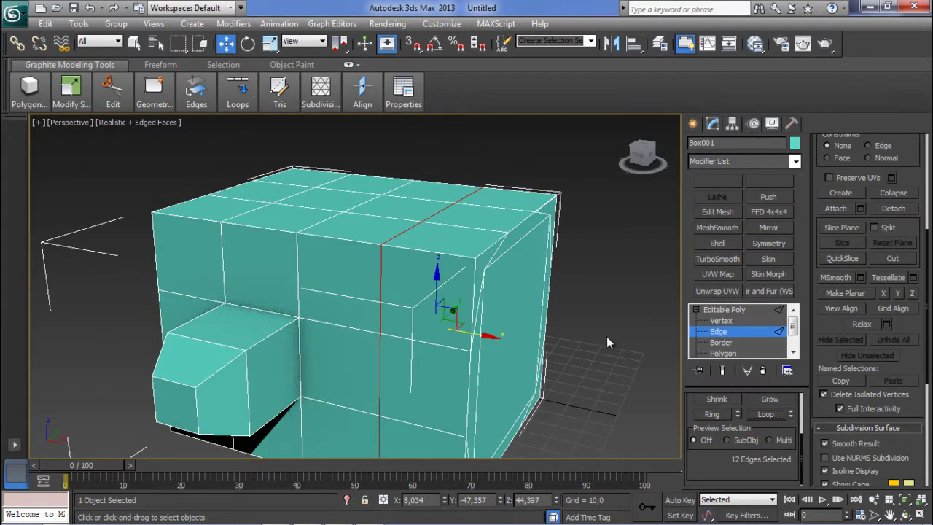
pyautogui.click(618, 234)
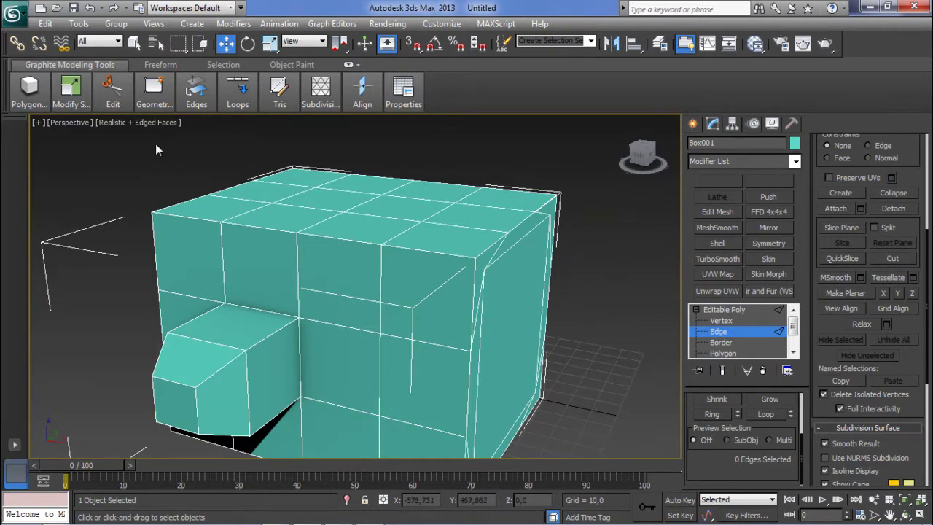
pyautogui.moveTo(182, 97)
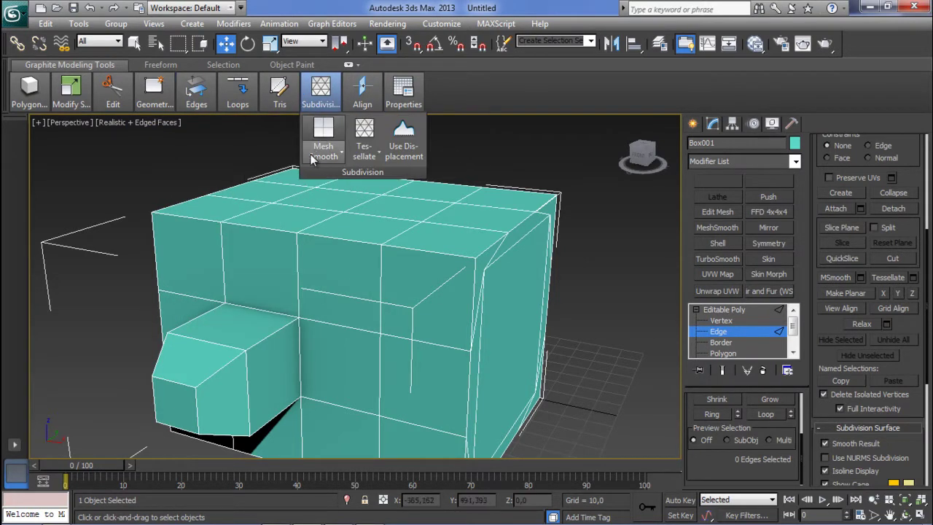
pyautogui.click(357, 65)
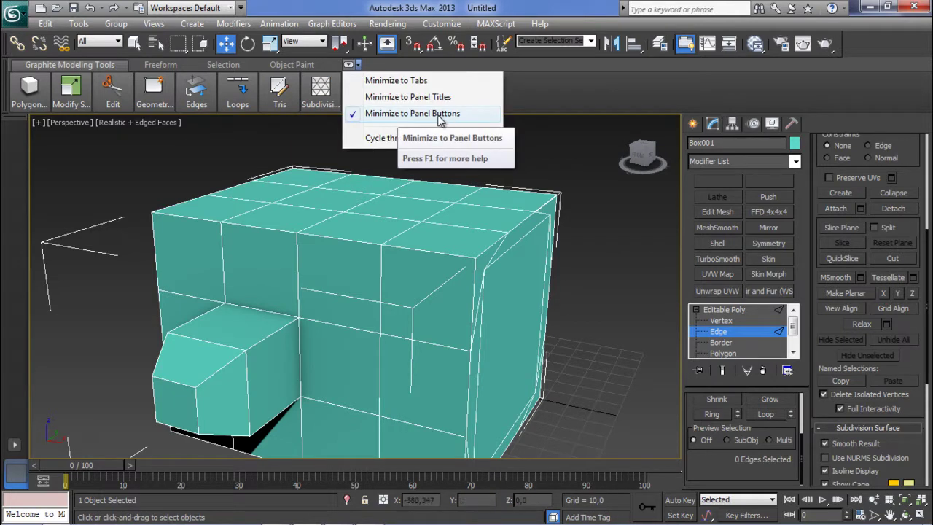
pyautogui.click(580, 145)
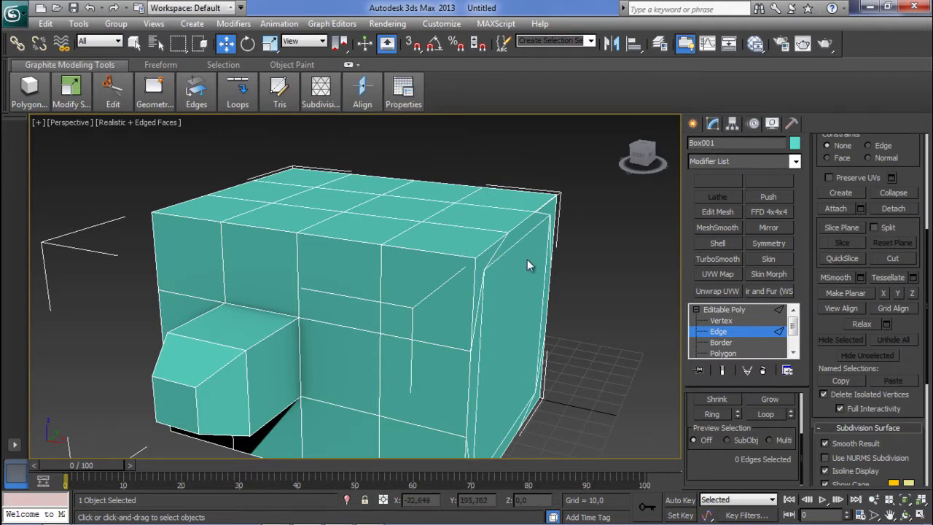
pyautogui.moveTo(323, 106)
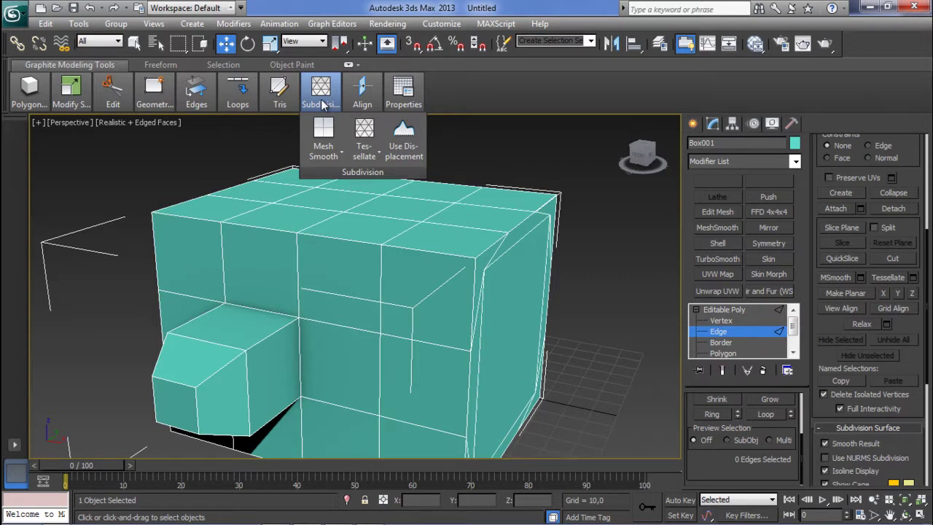
# Step: Use SwiftLoop to insert edge loops around the extruded block near its shoulder, its base and its tip
pyautogui.moveTo(122, 102)
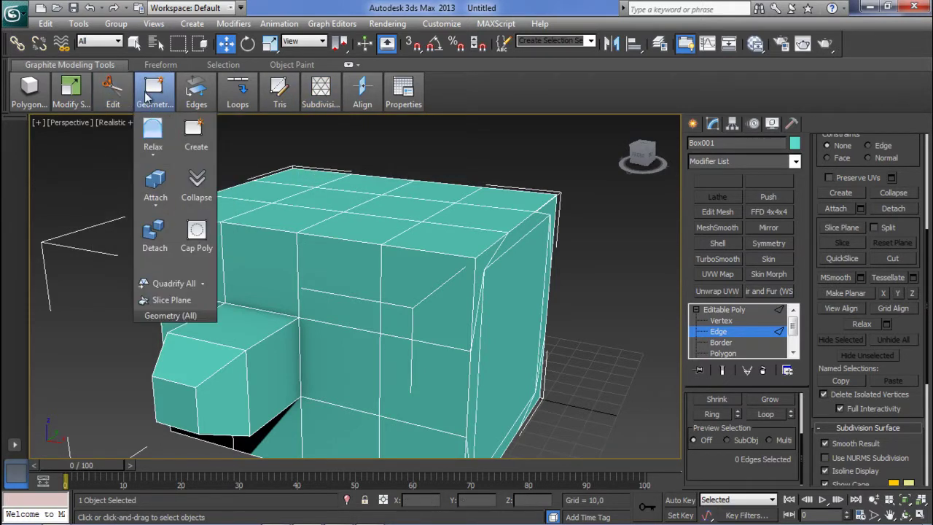
pyautogui.click(215, 145)
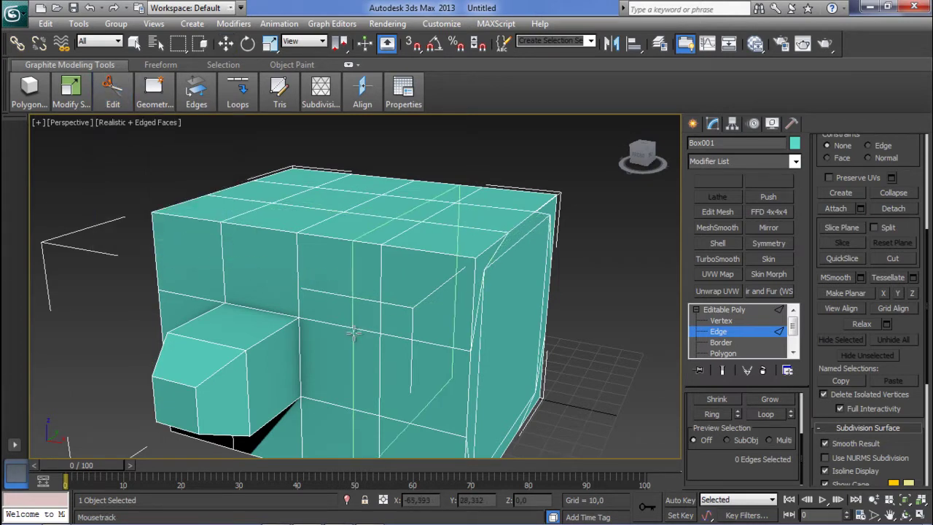
pyautogui.keyDown('alt'); pyautogui.moveTo(351, 345); pyautogui.dragTo(291, 333, button='middle'); pyautogui.keyUp('alt')
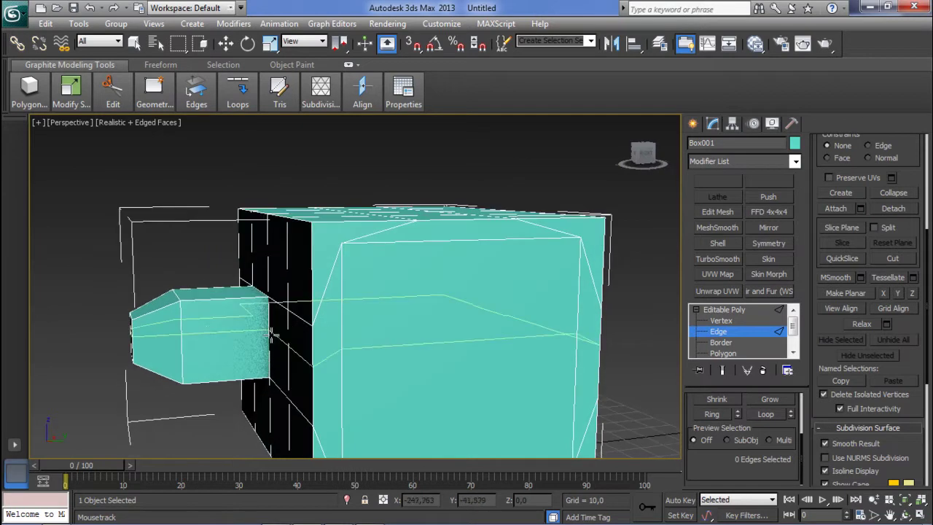
pyautogui.click(185, 303)
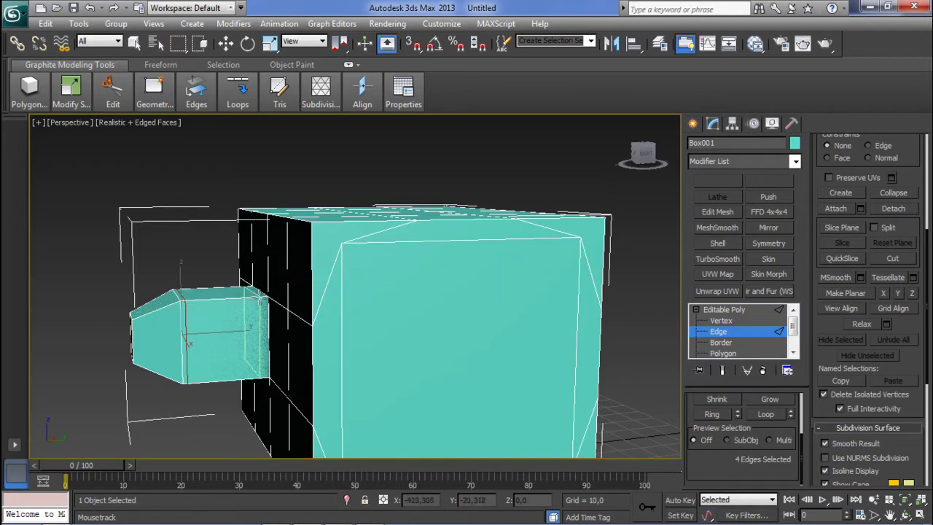
pyautogui.click(259, 295)
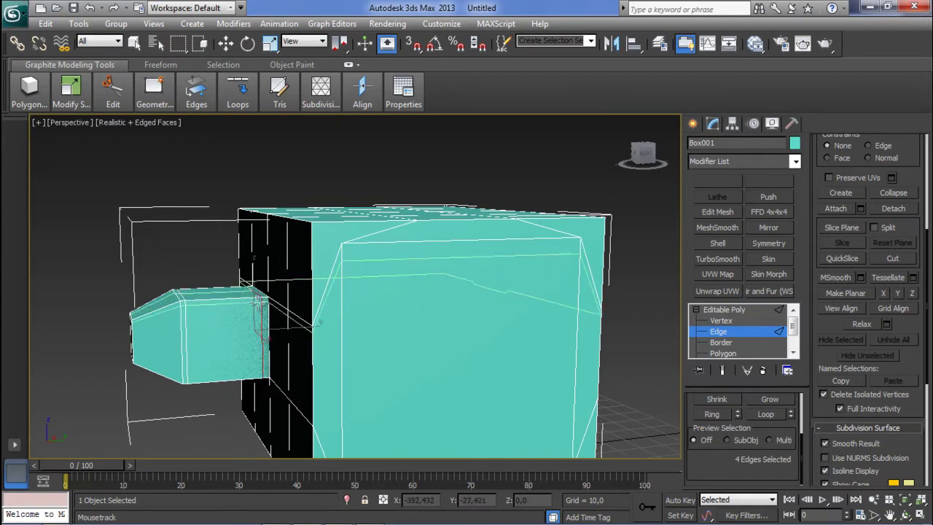
pyautogui.click(135, 316)
# Step: Insert a vertical edge loop around the box close to each of the front face's two vertical corners
pyautogui.keyDown('alt'); pyautogui.moveTo(230, 343); pyautogui.dragTo(319, 223, button='middle'); pyautogui.keyUp('alt')
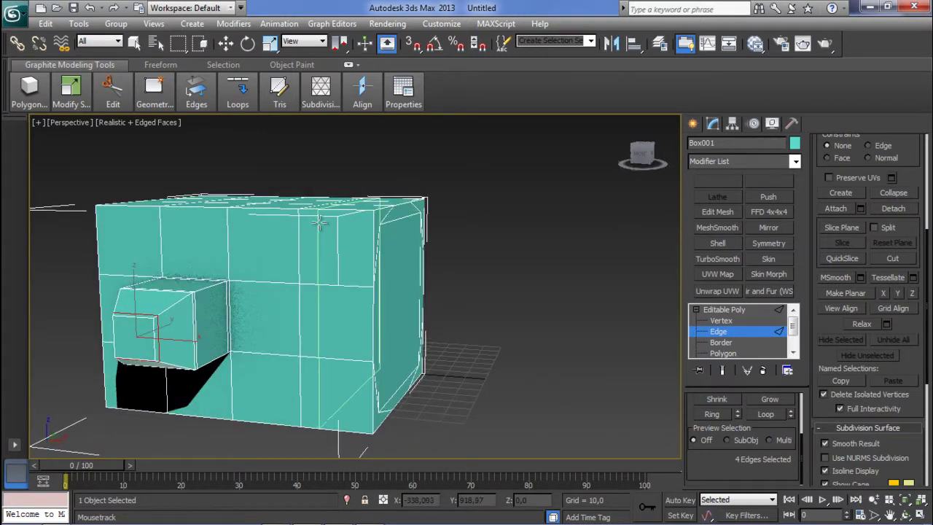
pyautogui.click(368, 219)
pyautogui.keyDown('alt'); pyautogui.moveTo(138, 230); pyautogui.dragTo(98, 223, button='middle'); pyautogui.keyUp('alt')
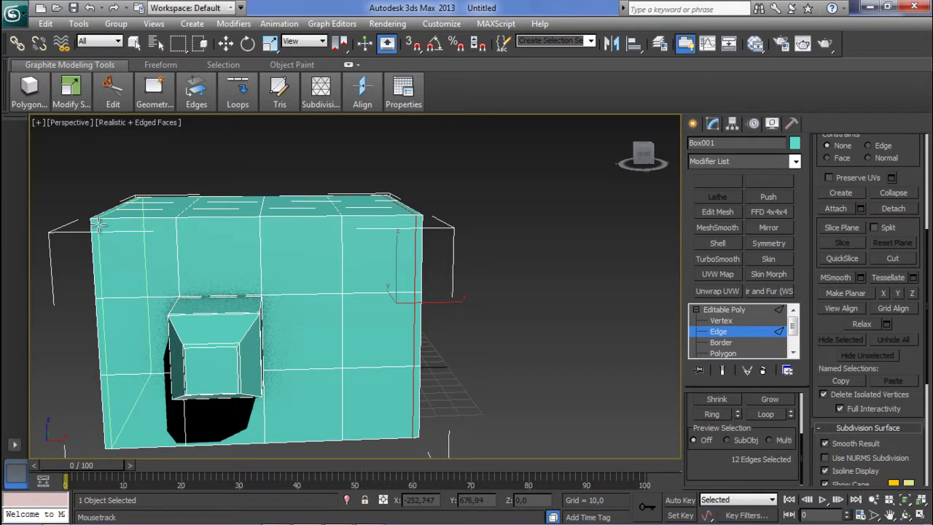
pyautogui.click(99, 224)
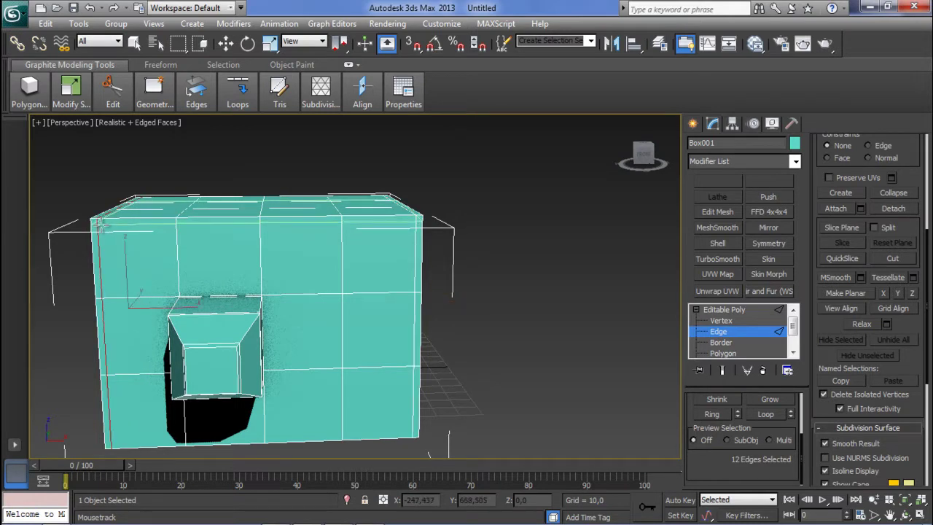
# Step: Insert horizontal edge loops around the box close to its top and bottom edges
pyautogui.click(100, 225)
pyautogui.moveTo(117, 272); pyautogui.dragTo(119, 176, button='middle')
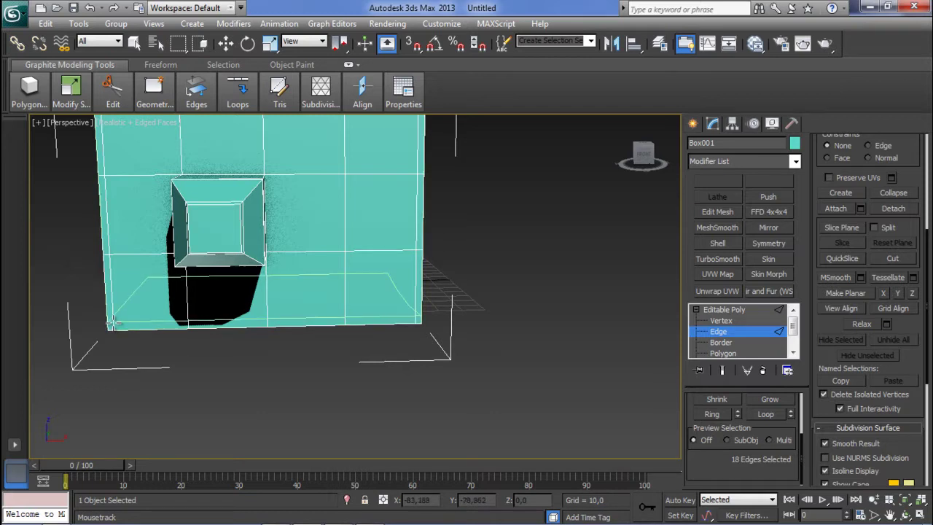
pyautogui.keyDown('alt'); pyautogui.moveTo(389, 312); pyautogui.dragTo(228, 324, button='middle'); pyautogui.keyUp('alt')
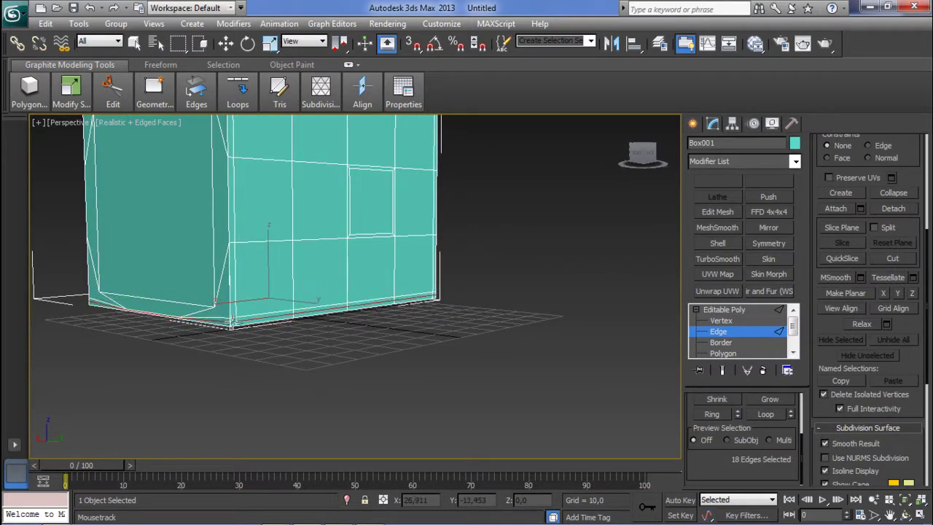
pyautogui.moveTo(232, 259); pyautogui.dragTo(264, 297, button='middle')
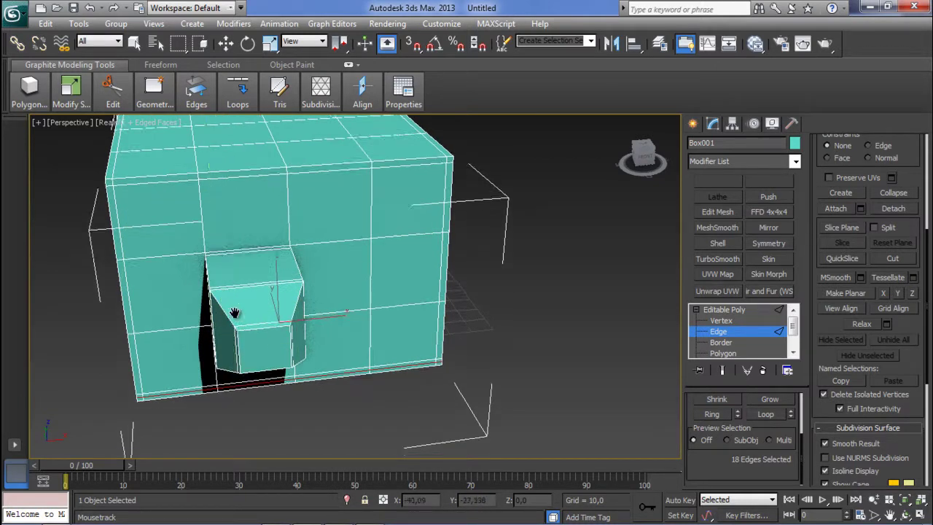
# Step: Insert supporting edge loops close to the top, bottom and both side edges of the extruded block's front face
pyautogui.scroll(5, 239, 321)
pyautogui.scroll(-3, 218, 295)
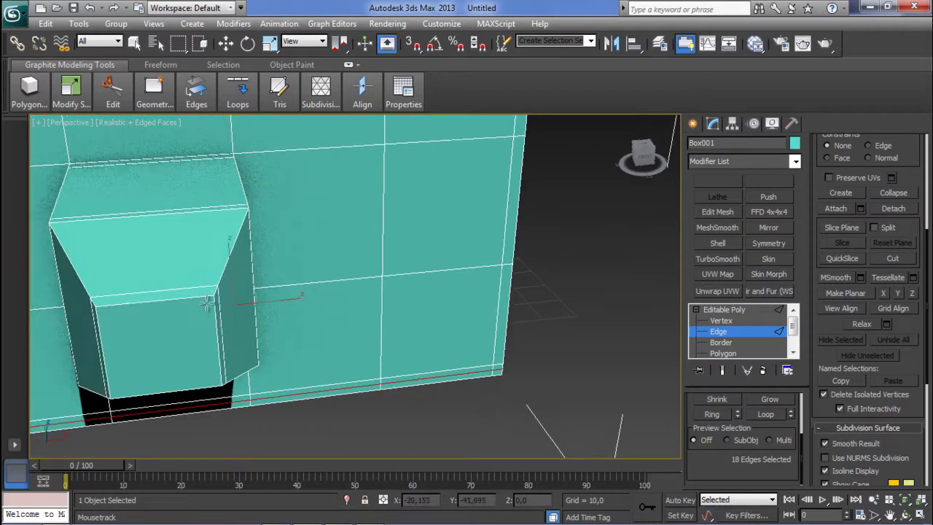
pyautogui.keyDown('alt'); pyautogui.moveTo(205, 283); pyautogui.dragTo(261, 277, button='middle'); pyautogui.keyUp('alt')
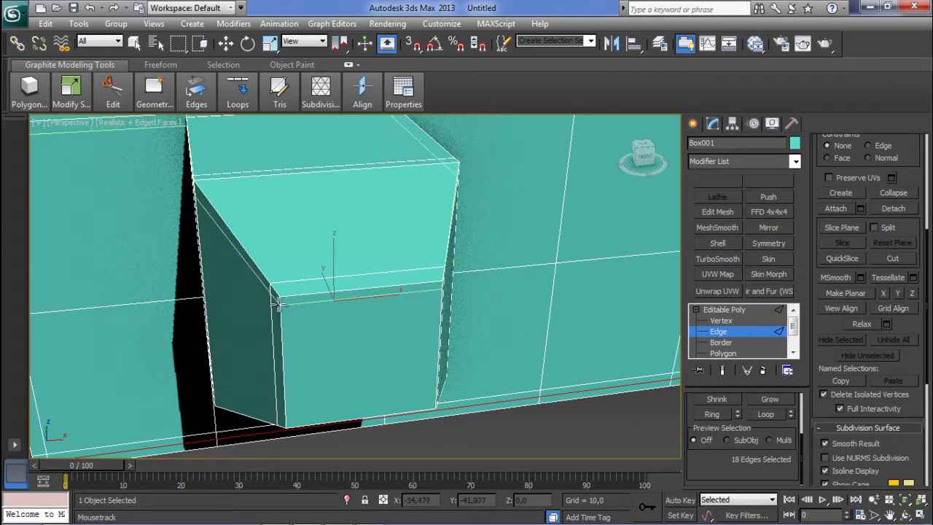
pyautogui.click(277, 302)
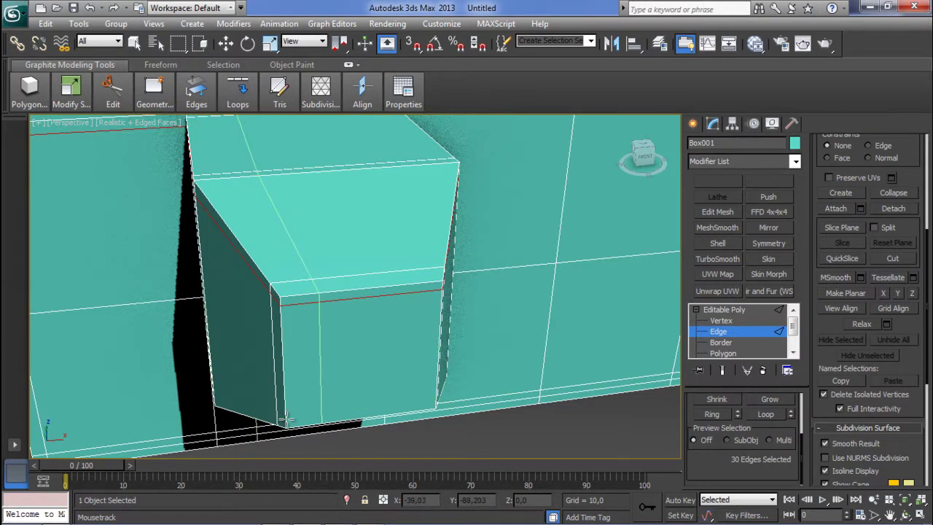
pyautogui.click(436, 401)
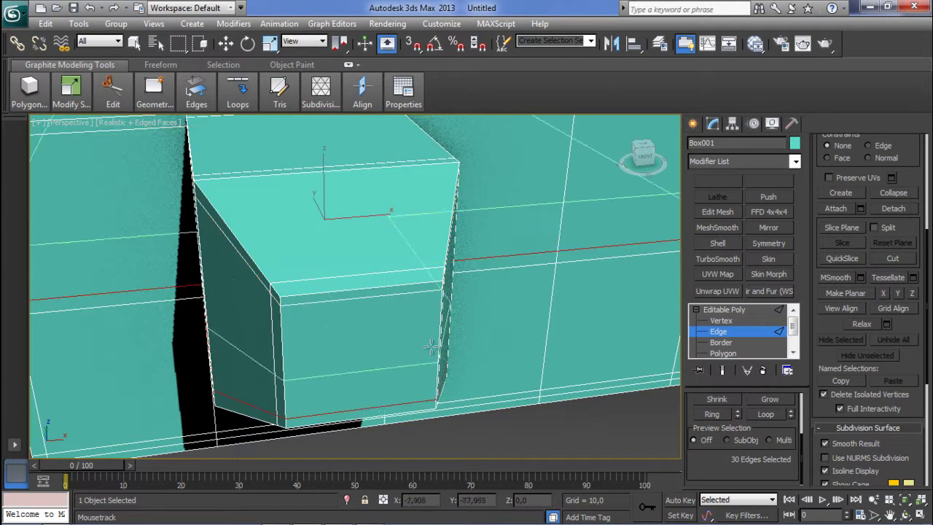
pyautogui.click(433, 289)
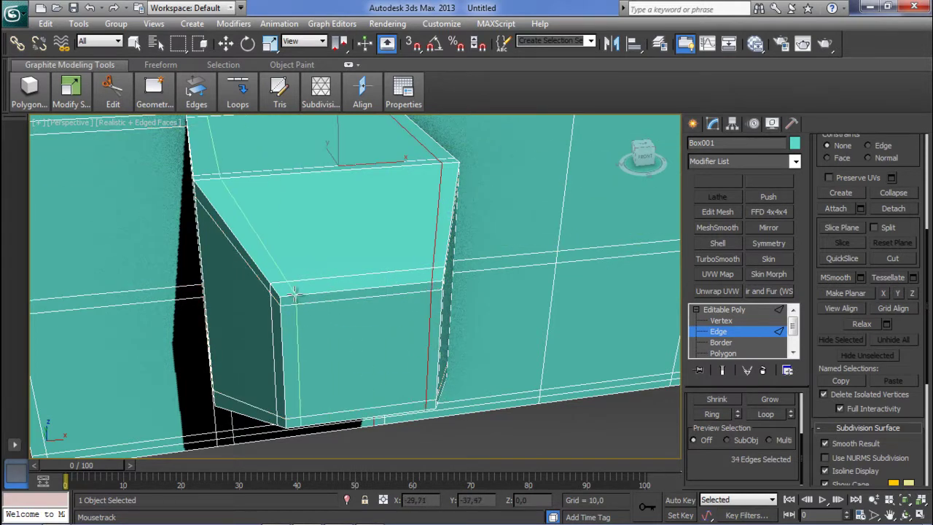
pyautogui.click(293, 296)
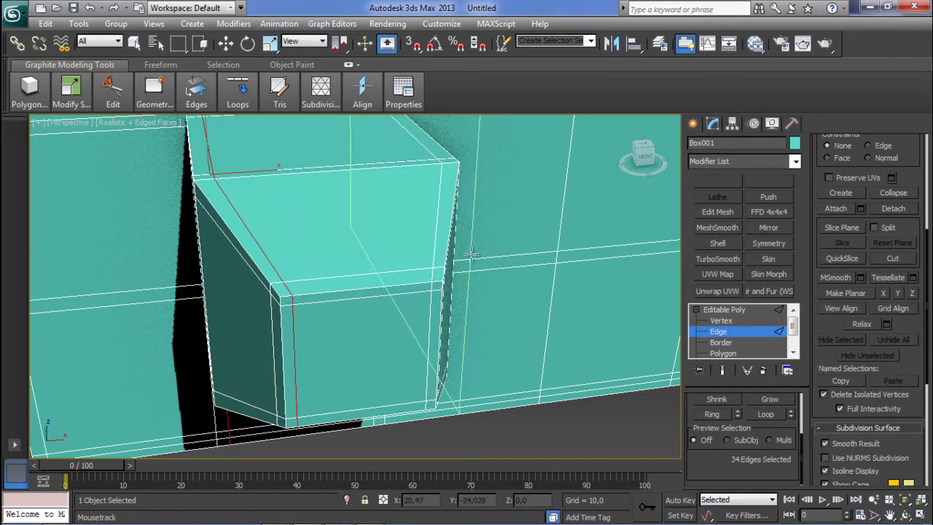
# Step: Turn on NURMS subdivision to smooth the box and inspect its rounded edges
pyautogui.scroll(-4, 464, 271)
pyautogui.keyDown('alt'); pyautogui.moveTo(405, 270); pyautogui.dragTo(301, 261, button='middle'); pyautogui.keyUp('alt')
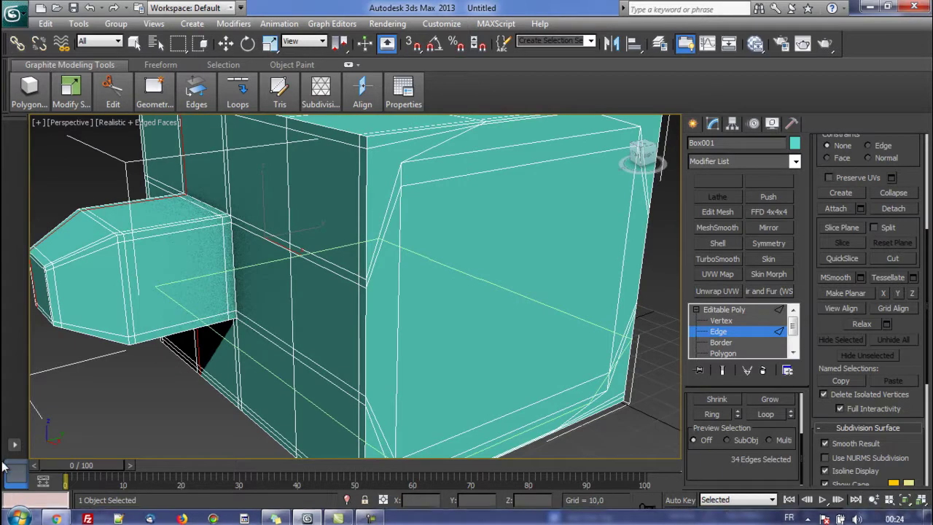
pyautogui.click(826, 458)
pyautogui.keyDown('alt'); pyautogui.moveTo(604, 395); pyautogui.dragTo(299, 291, button='middle'); pyautogui.keyUp('alt')
pyautogui.scroll(-3, 261, 334)
pyautogui.scroll(3, 284, 331)
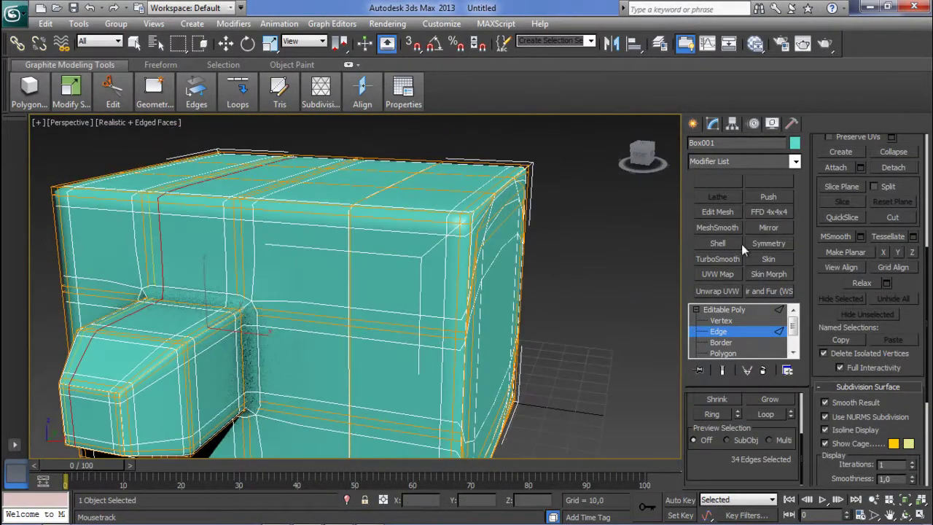
# Step: Change the box's object color to the grey swatch in the 3ds Max palette
pyautogui.click(795, 142)
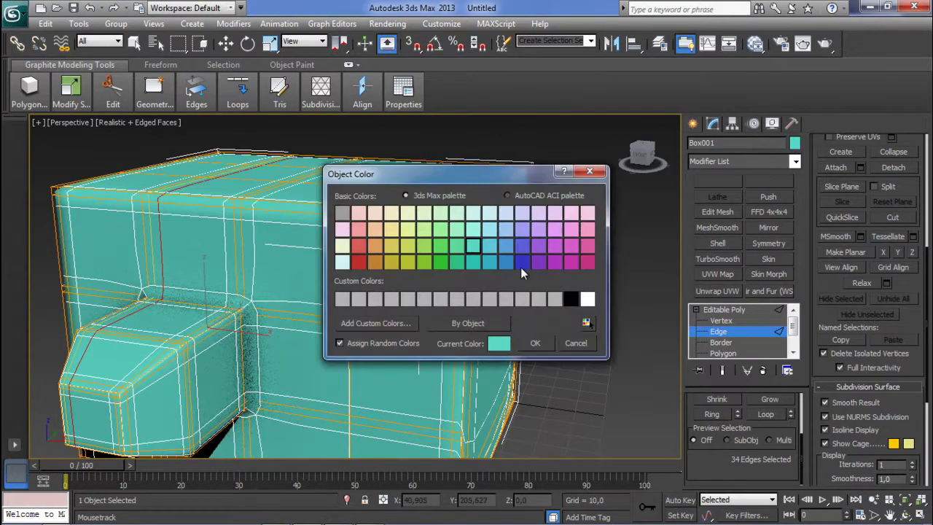
pyautogui.click(343, 212)
pyautogui.click(550, 341)
# Step: Render the perspective view of the smoothed box from an angle showing the block and side face, and close the rendered image
pyautogui.keyDown('alt'); pyautogui.moveTo(456, 270); pyautogui.dragTo(440, 291, button='middle'); pyautogui.keyUp('alt')
pyautogui.scroll(-2, 430, 313)
pyautogui.keyDown('alt'); pyautogui.moveTo(421, 345); pyautogui.dragTo(400, 326, button='middle'); pyautogui.keyUp('alt')
pyautogui.keyDown('alt'); pyautogui.moveTo(400, 326); pyautogui.dragTo(399, 319); pyautogui.keyUp('alt')
pyautogui.scroll(1, 401, 313)
pyautogui.keyDown('alt'); pyautogui.moveTo(408, 286); pyautogui.dragTo(399, 299, button='middle'); pyautogui.keyUp('alt')
pyautogui.click(824, 43)
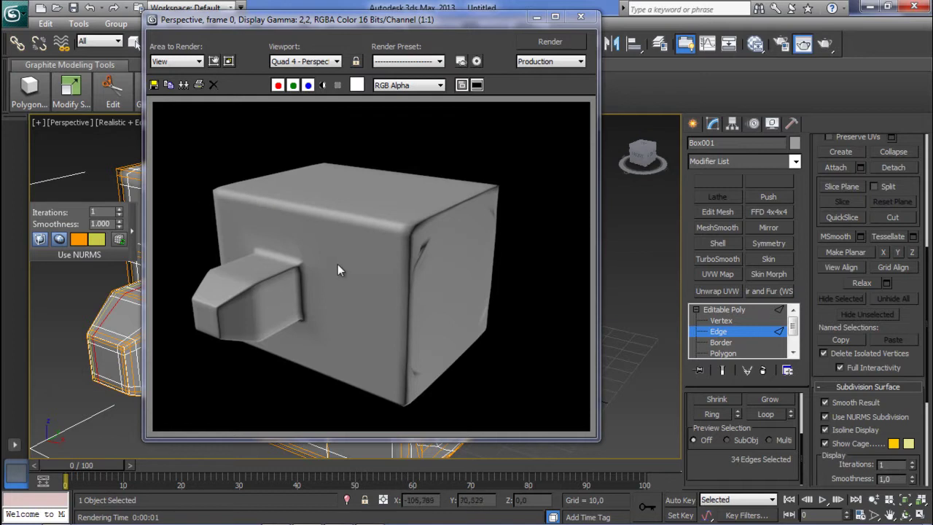
pyautogui.click(581, 16)
# Step: Turn off NURMS subdivision and examine the edge layout on the box's side, top and front faces
pyautogui.keyDown('alt'); pyautogui.moveTo(482, 230); pyautogui.dragTo(543, 221, button='middle'); pyautogui.keyUp('alt')
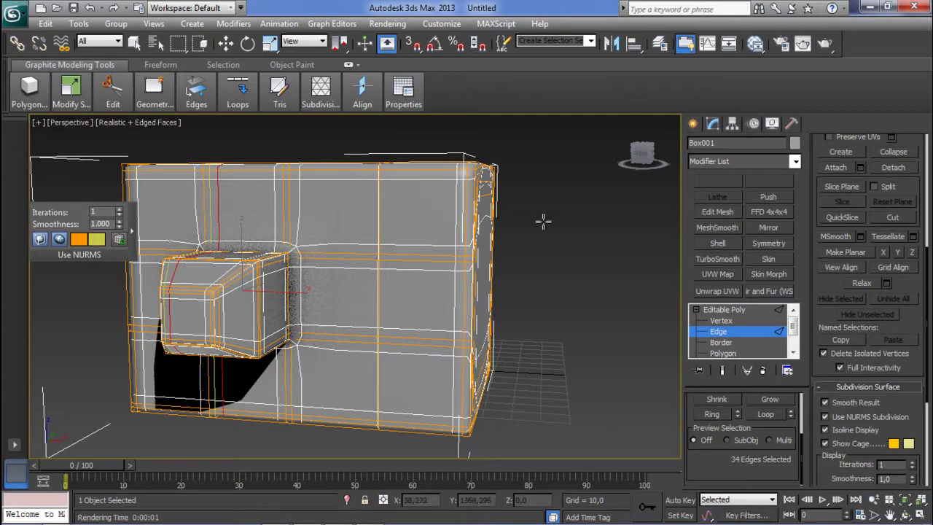
pyautogui.click(826, 416)
pyautogui.keyDown('alt'); pyautogui.moveTo(517, 229); pyautogui.dragTo(447, 240, button='middle'); pyautogui.keyUp('alt')
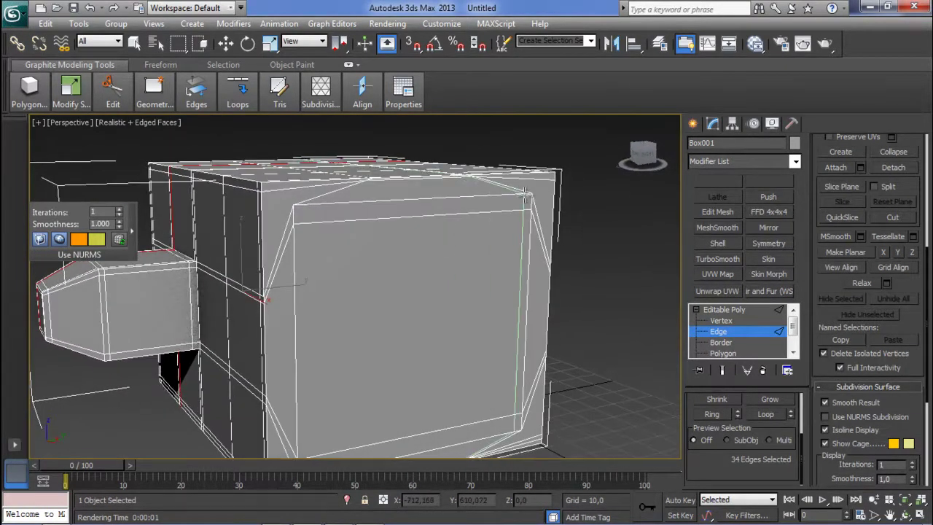
pyautogui.keyDown('alt'); pyautogui.moveTo(503, 205); pyautogui.dragTo(277, 192, button='middle'); pyautogui.keyUp('alt')
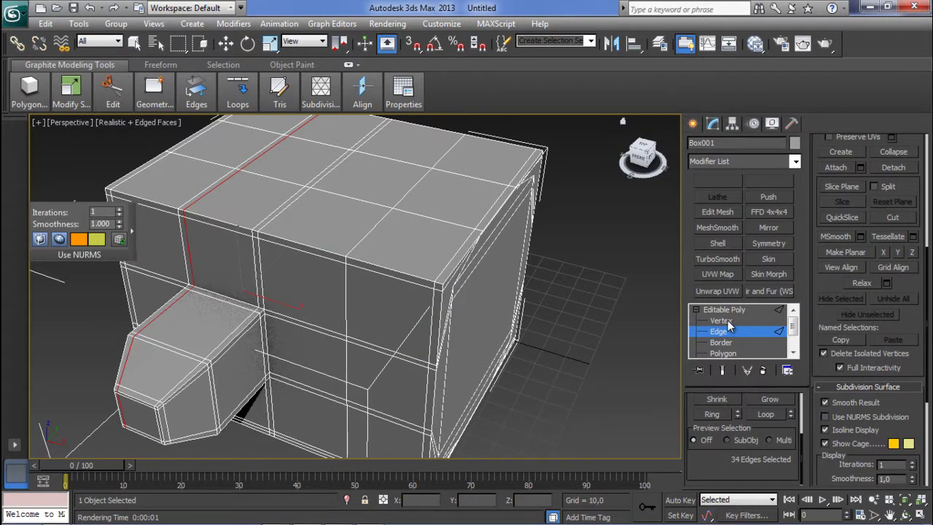
pyautogui.keyDown('alt'); pyautogui.moveTo(396, 325); pyautogui.dragTo(426, 291, button='middle'); pyautogui.keyUp('alt')
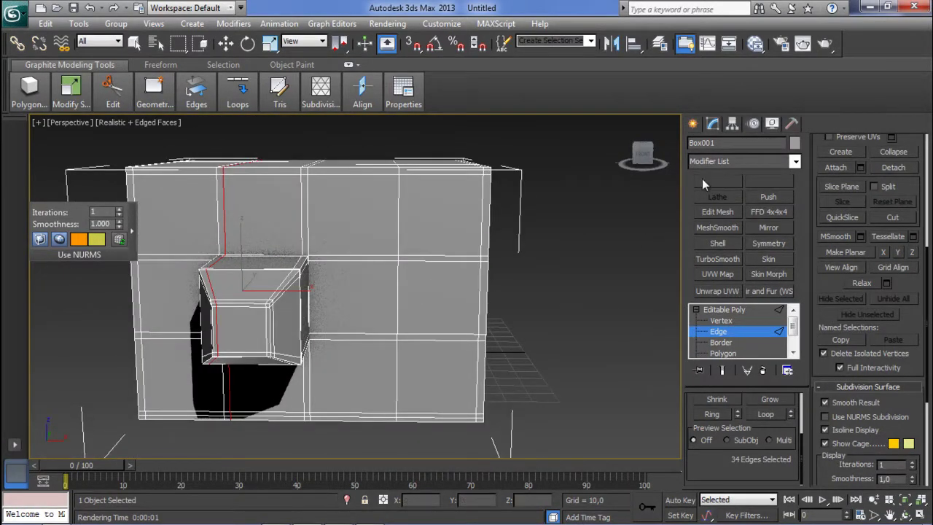
# Step: Leave edge editing and delete the box from the scene
pyautogui.click(693, 124)
pyautogui.click(565, 207)
pyautogui.click(454, 239)
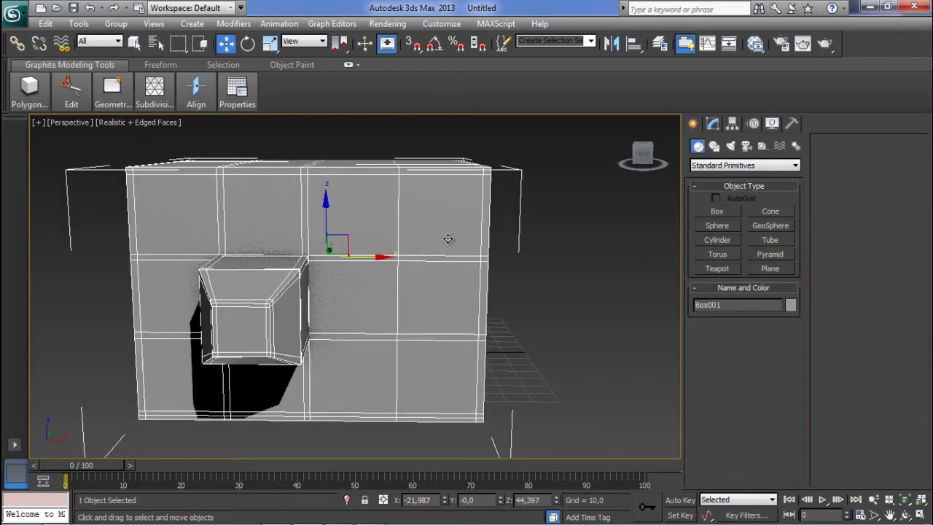
pyautogui.press('Delete')
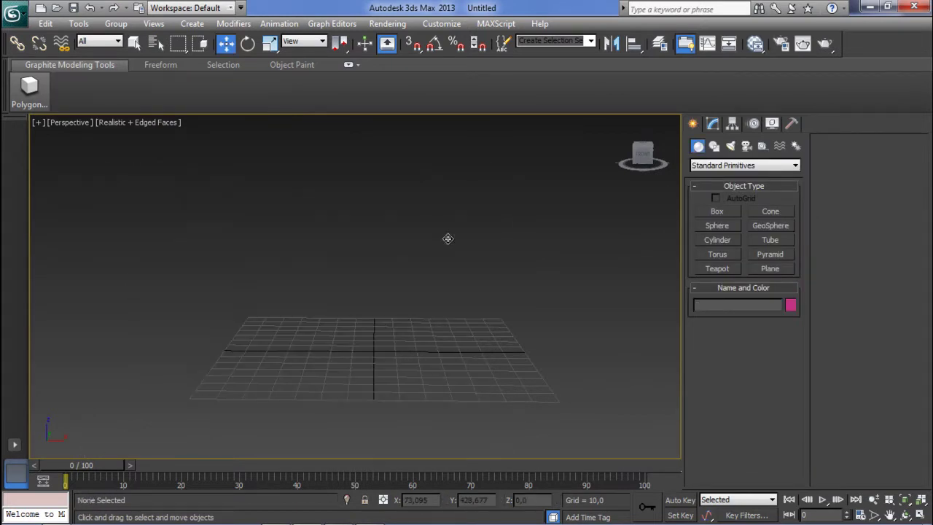
# Step: Switch to the front view and create a new box standing on the horizontal axis, centred near the origin
pyautogui.press('f')
pyautogui.scroll(-5, 379, 257)
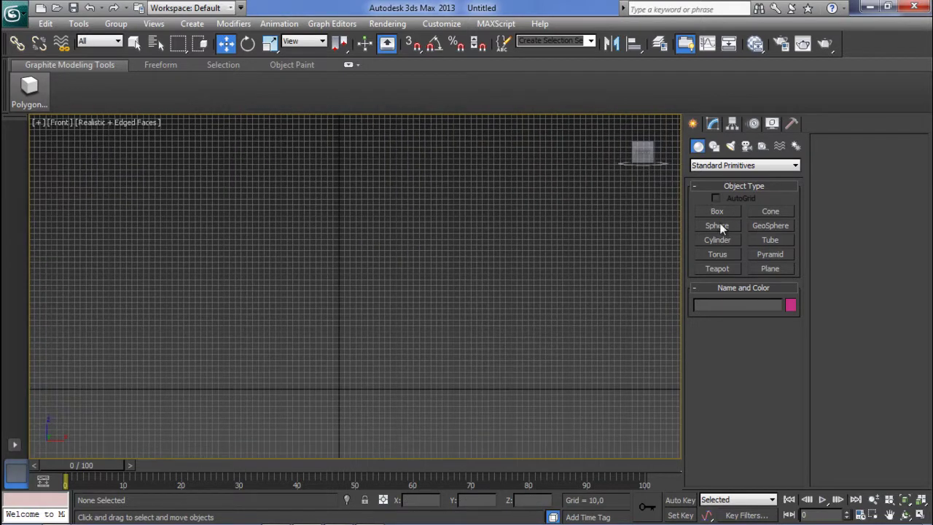
pyautogui.click(717, 211)
pyautogui.moveTo(241, 233); pyautogui.dragTo(441, 387)
pyautogui.click(532, 295)
pyautogui.moveTo(526, 288); pyautogui.dragTo(512, 275, button='middle')
pyautogui.press('w')
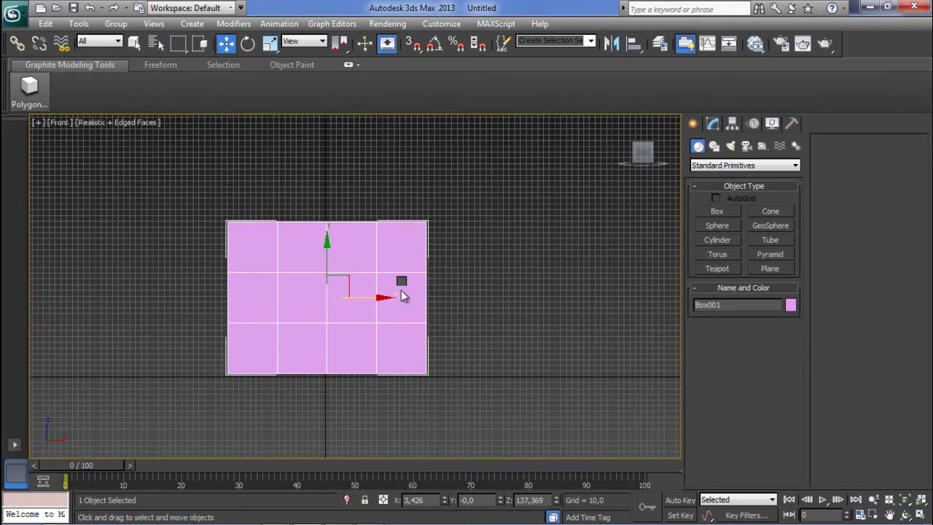
# Step: Convert the new box to Editable Poly and enter Edge sub-object level
pyautogui.rightClick(403, 295)
pyautogui.moveTo(445, 414)
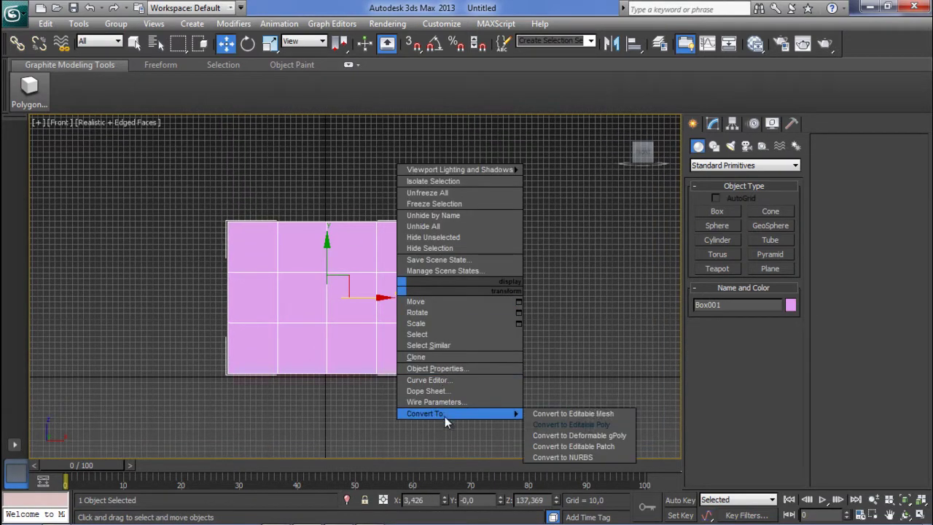
pyautogui.click(572, 424)
pyautogui.moveTo(443, 304); pyautogui.dragTo(458, 298, button='middle')
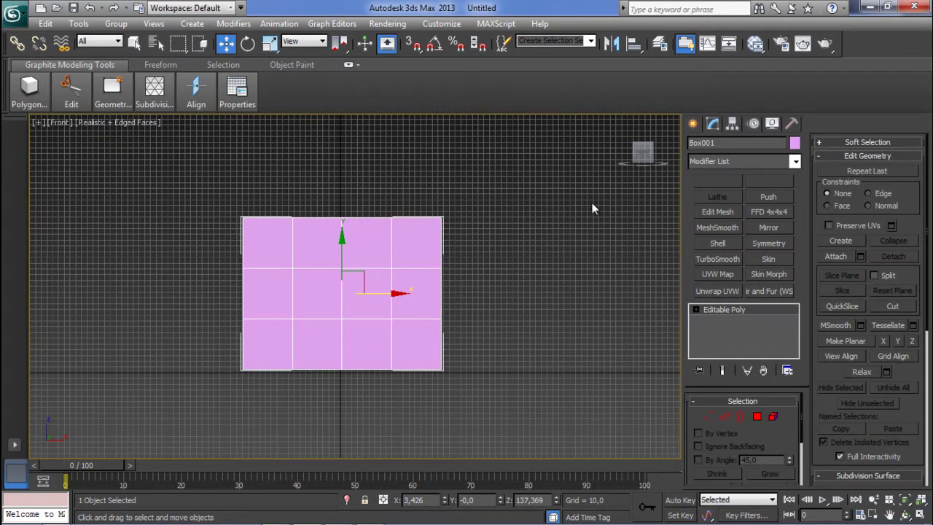
pyautogui.click(695, 310)
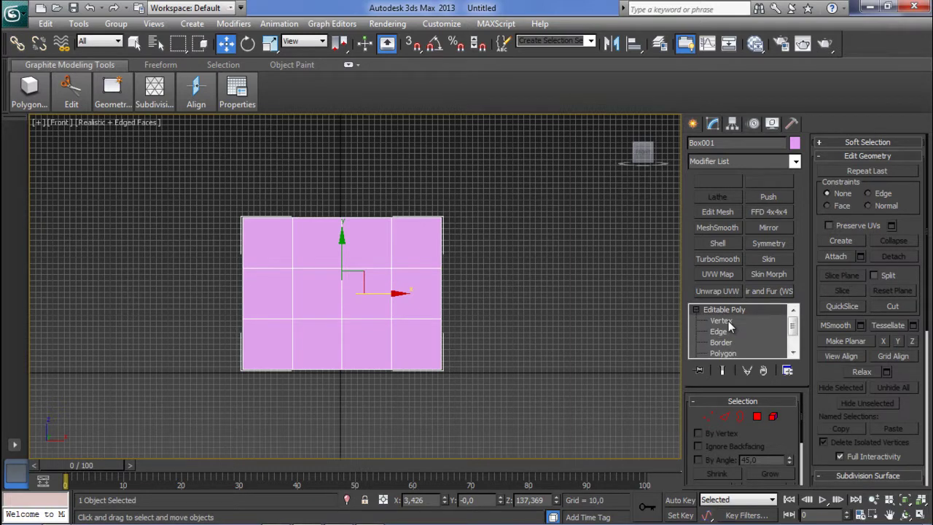
pyautogui.click(718, 332)
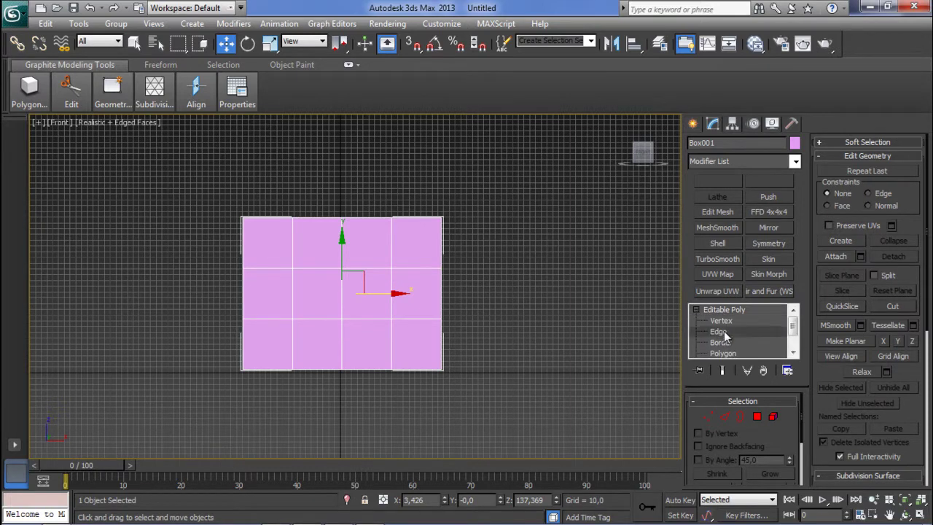
# Step: Switch to perspective and select all four edge segments along the top front edge of the box
pyautogui.click(357, 219)
pyautogui.keyDown('alt'); pyautogui.moveTo(351, 227); pyautogui.dragTo(341, 276, button='middle'); pyautogui.keyUp('alt')
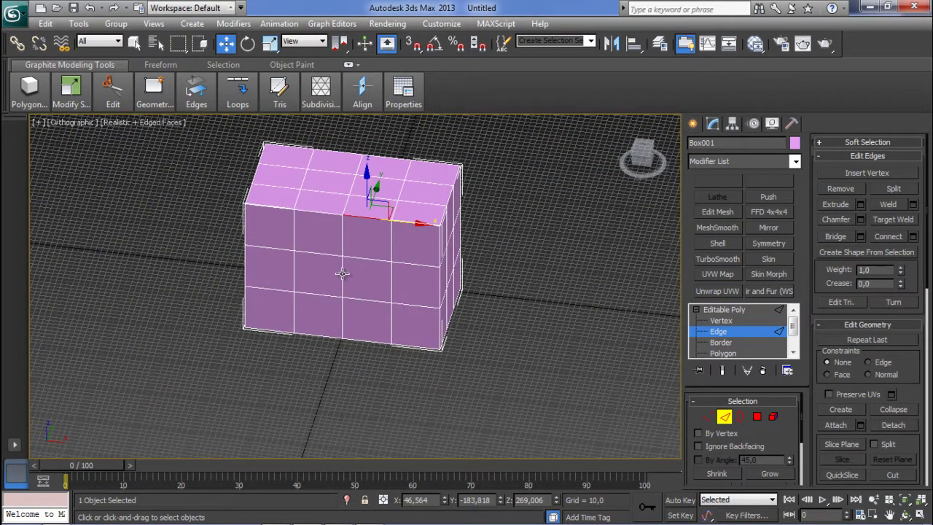
pyautogui.press('p')
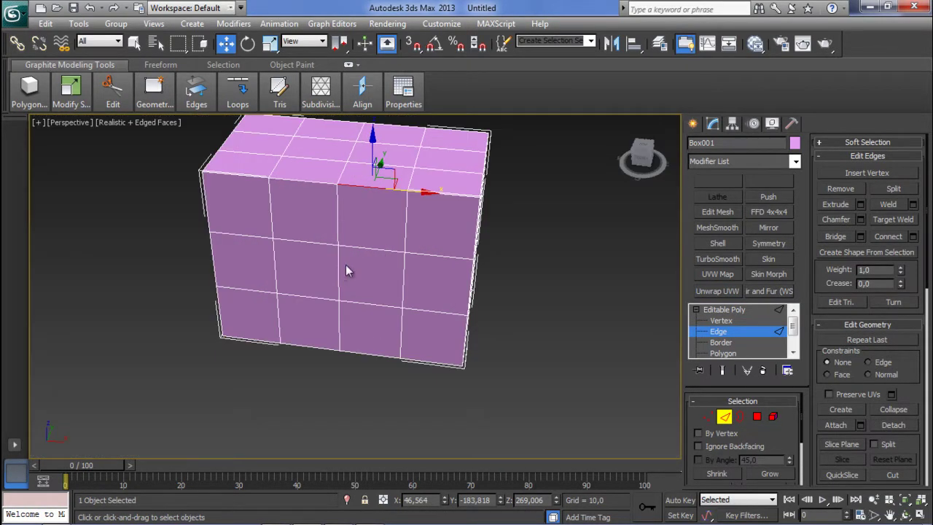
pyautogui.press('z')
pyautogui.keyDown('ctrl'); pyautogui.keyDown('alt'); pyautogui.moveTo(326, 288); pyautogui.dragTo(314, 484, button='middle'); pyautogui.keyUp('alt'); pyautogui.keyUp('ctrl')
pyautogui.keyDown('alt'); pyautogui.moveTo(223, 344); pyautogui.dragTo(244, 310, button='middle'); pyautogui.keyUp('alt')
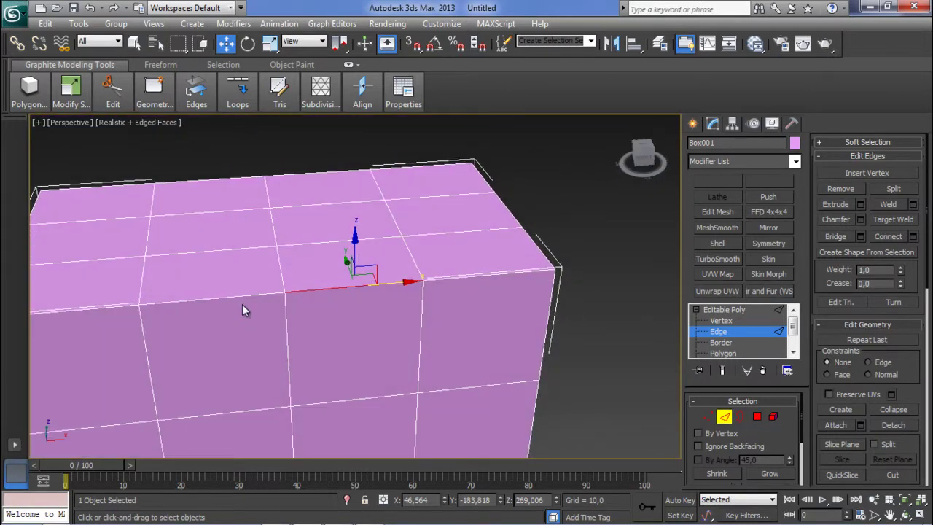
pyautogui.keyDown('ctrl'); pyautogui.click(141, 299); pyautogui.keyUp('ctrl')
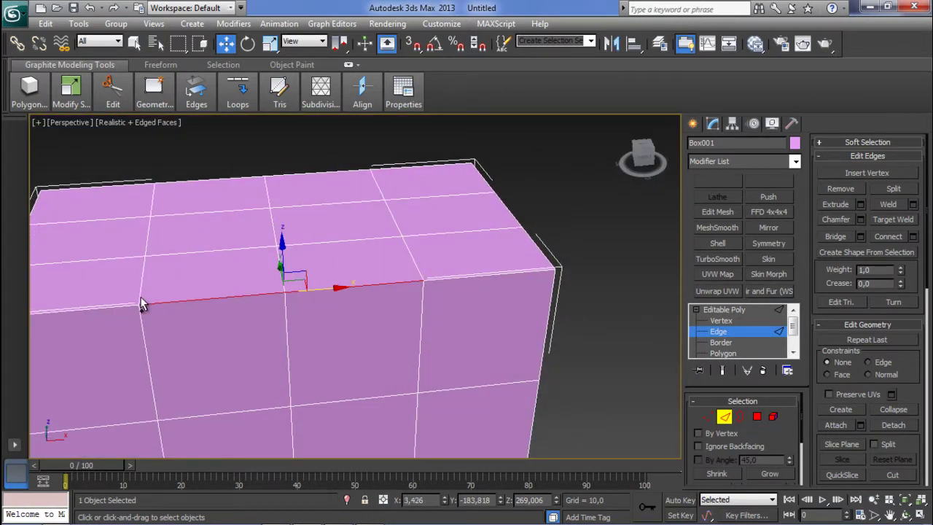
pyautogui.keyDown('ctrl'); pyautogui.click(98, 309); pyautogui.keyUp('ctrl')
pyautogui.keyDown('ctrl'); pyautogui.click(448, 281); pyautogui.keyUp('ctrl')
pyautogui.keyDown('alt'); pyautogui.moveTo(443, 320); pyautogui.dragTo(410, 318, button='middle'); pyautogui.keyUp('alt')
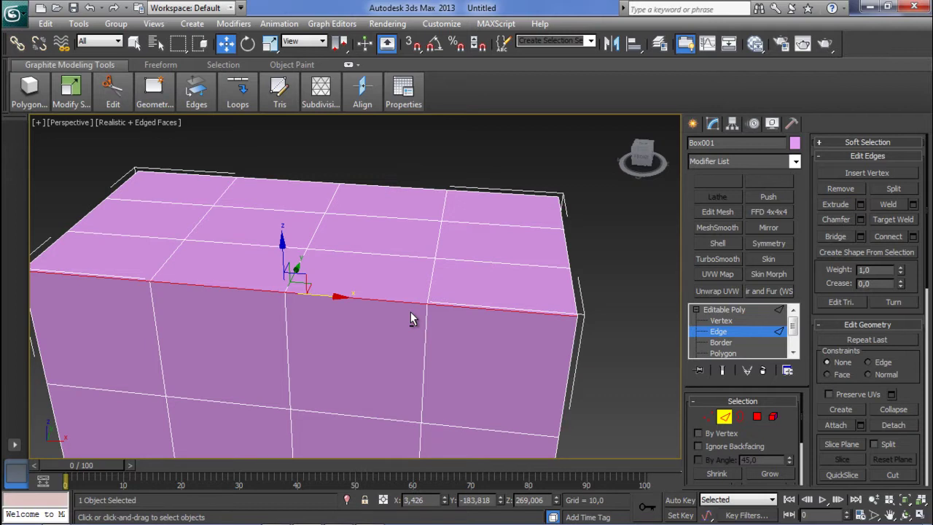
# Step: Chamfer the selected top front edges with an amount of 15,068 and 8 segments, and inspect the rounded profile
pyautogui.click(196, 89)
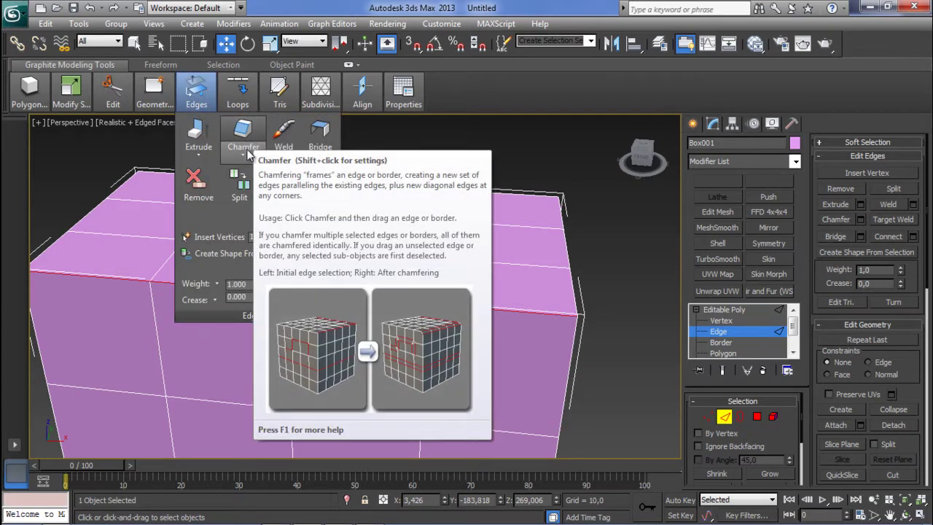
pyautogui.click(242, 155)
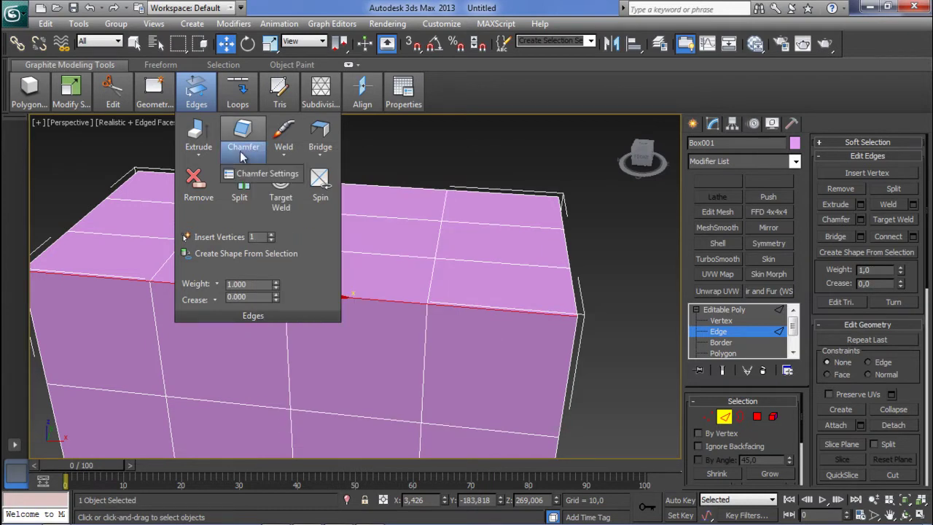
pyautogui.click(255, 175)
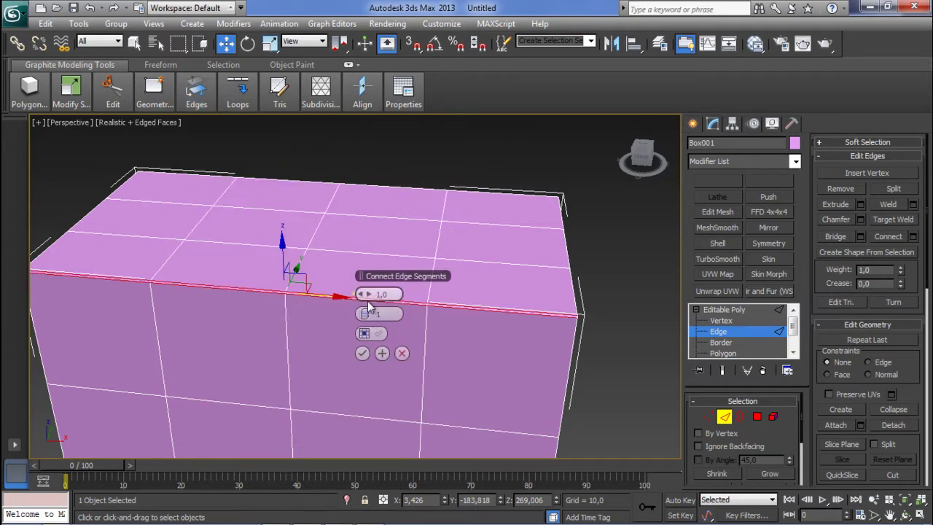
pyautogui.moveTo(374, 294); pyautogui.dragTo(392, 315)
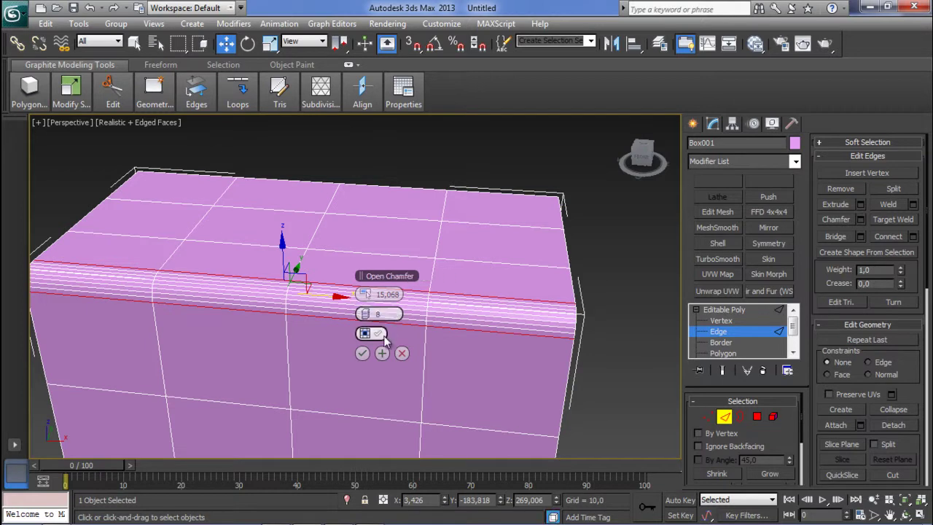
pyautogui.click(363, 353)
pyautogui.keyDown('alt'); pyautogui.moveTo(457, 352); pyautogui.dragTo(264, 276, button='middle'); pyautogui.keyUp('alt')
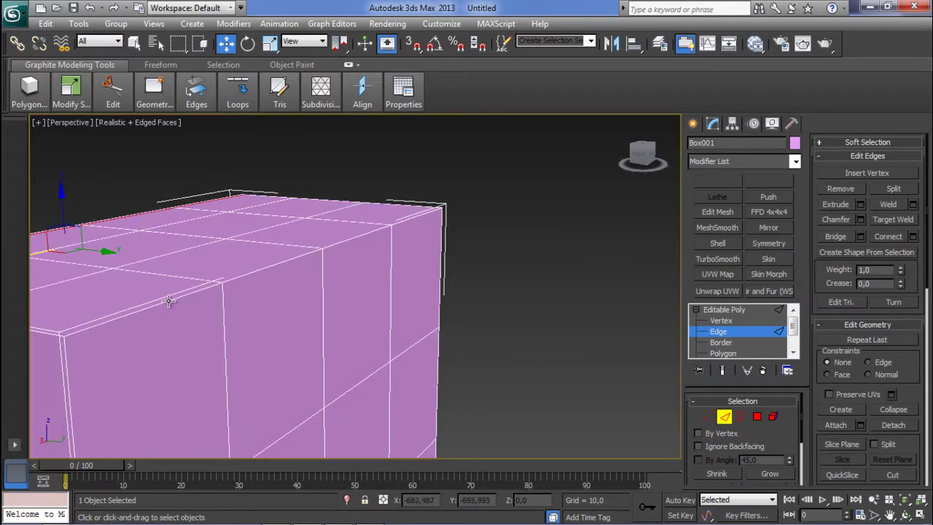
pyautogui.keyDown('alt'); pyautogui.moveTo(169, 300); pyautogui.dragTo(277, 328, button='middle'); pyautogui.keyUp('alt')
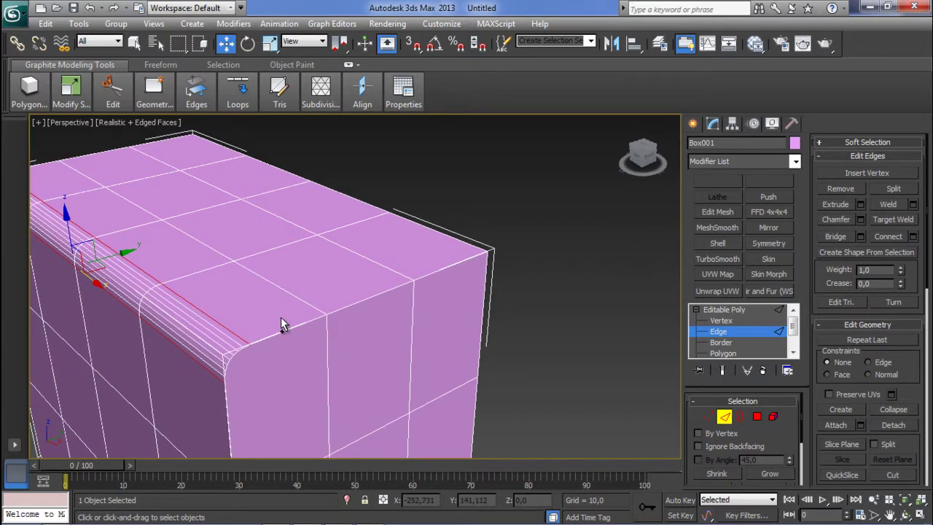
# Step: Undo the chamfer, select one segment of the box's top front edge, and extend the selection to the whole edge with Loop
pyautogui.hotkey('ctrl', 'z')
pyautogui.click(195, 334)
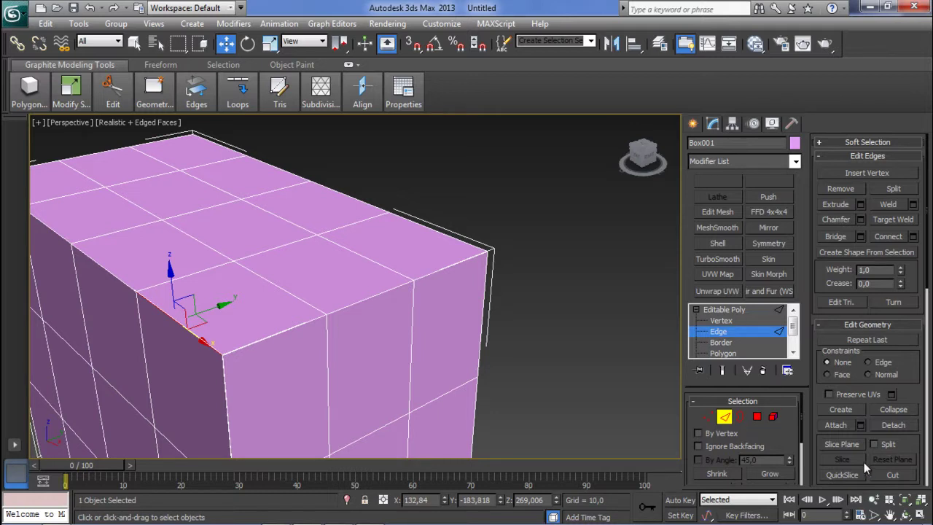
pyautogui.scroll(-3, 775, 452)
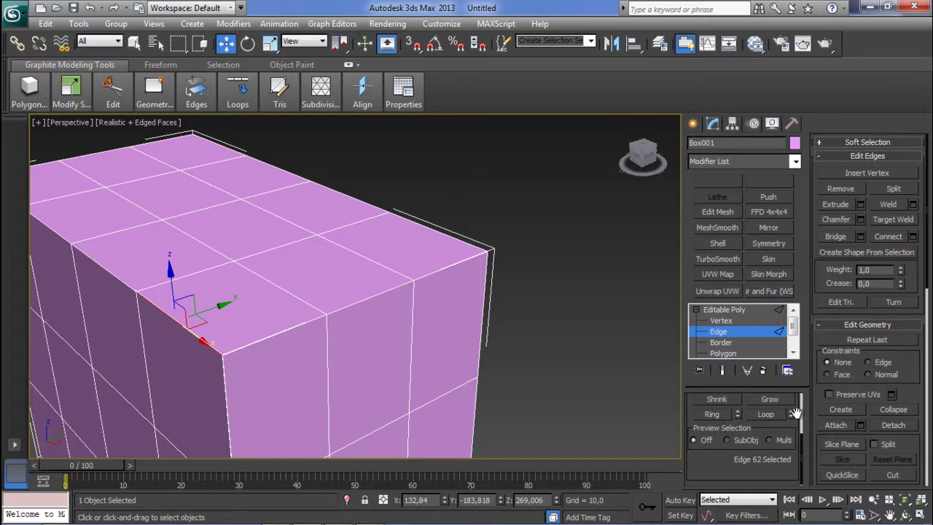
pyautogui.click(765, 414)
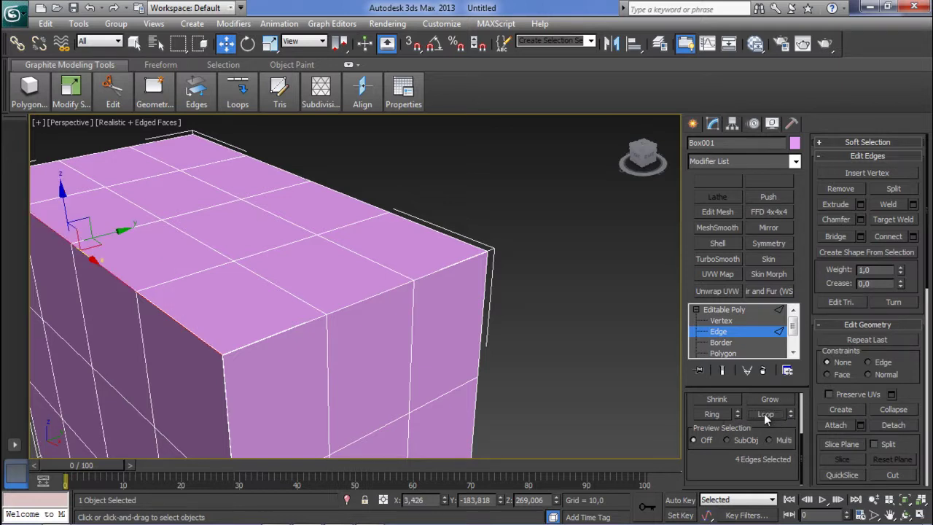
# Step: Add the three edge segments along one short side of the box's top face to the selection
pyautogui.keyDown('alt'); pyautogui.moveTo(305, 360); pyautogui.dragTo(373, 326, button='middle'); pyautogui.keyUp('alt')
pyautogui.keyDown('alt'); pyautogui.moveTo(376, 322); pyautogui.dragTo(365, 350, button='middle'); pyautogui.keyUp('alt')
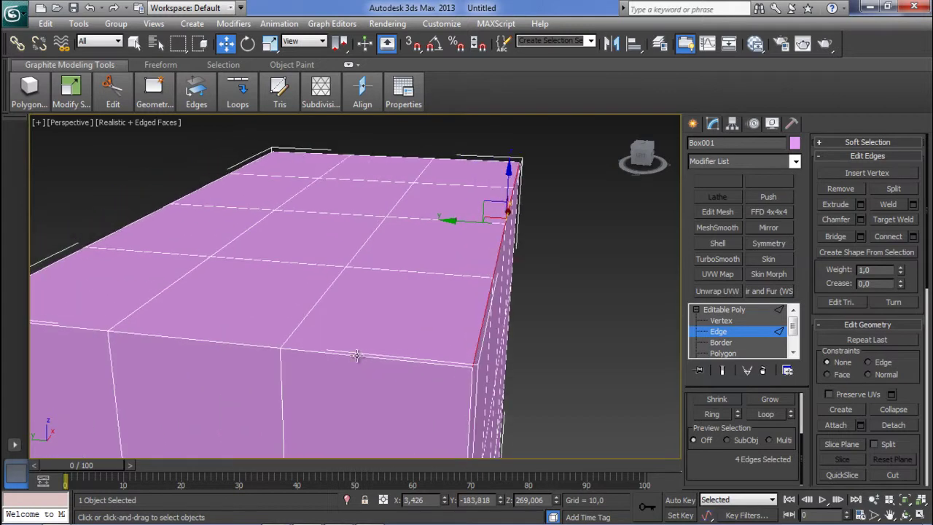
pyautogui.keyDown('ctrl'); pyautogui.click(357, 356); pyautogui.keyUp('ctrl')
pyautogui.keyDown('ctrl'); pyautogui.click(235, 342); pyautogui.keyUp('ctrl')
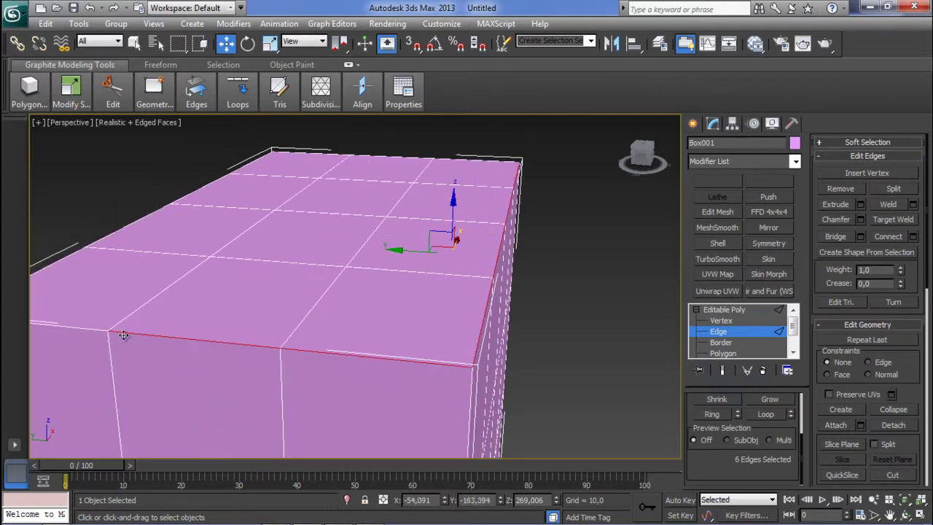
pyautogui.keyDown('ctrl'); pyautogui.click(88, 329); pyautogui.keyUp('ctrl')
# Step: Add all four edge segments along the box's top back edge to the selection
pyautogui.keyDown('alt'); pyautogui.moveTo(77, 322); pyautogui.dragTo(188, 228, button='middle'); pyautogui.keyUp('alt')
pyautogui.keyDown('ctrl'); pyautogui.click(419, 234); pyautogui.keyUp('ctrl')
pyautogui.keyDown('ctrl'); pyautogui.click(282, 259); pyautogui.keyUp('ctrl')
pyautogui.moveTo(226, 262); pyautogui.dragTo(408, 187, button='middle')
pyautogui.keyDown('ctrl'); pyautogui.click(409, 158); pyautogui.keyUp('ctrl')
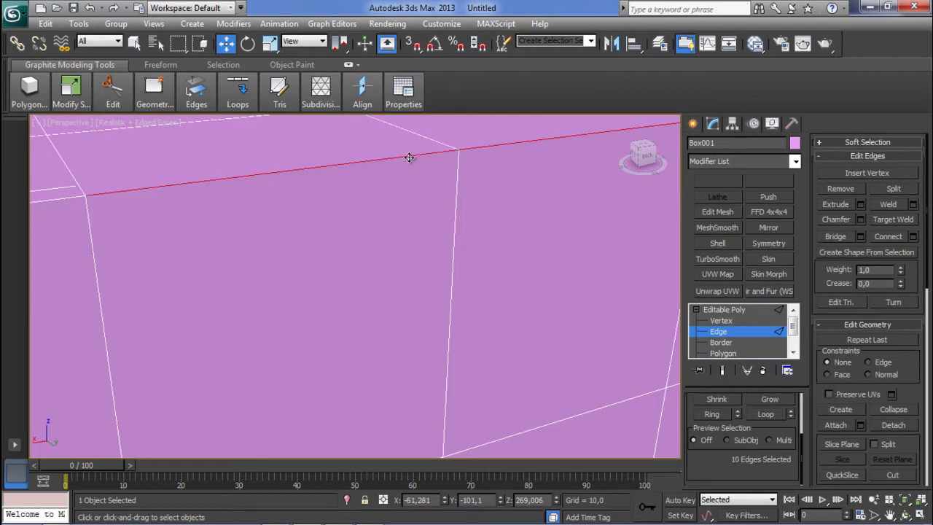
pyautogui.keyDown('alt'); pyautogui.moveTo(266, 172); pyautogui.dragTo(457, 272, button='middle'); pyautogui.keyUp('alt')
pyautogui.keyDown('ctrl'); pyautogui.click(450, 252); pyautogui.keyUp('ctrl')
# Step: Add the three edge segments on the remaining short side to complete the selection around the top face
pyautogui.keyDown('alt'); pyautogui.moveTo(240, 281); pyautogui.dragTo(406, 336, button='middle'); pyautogui.keyUp('alt')
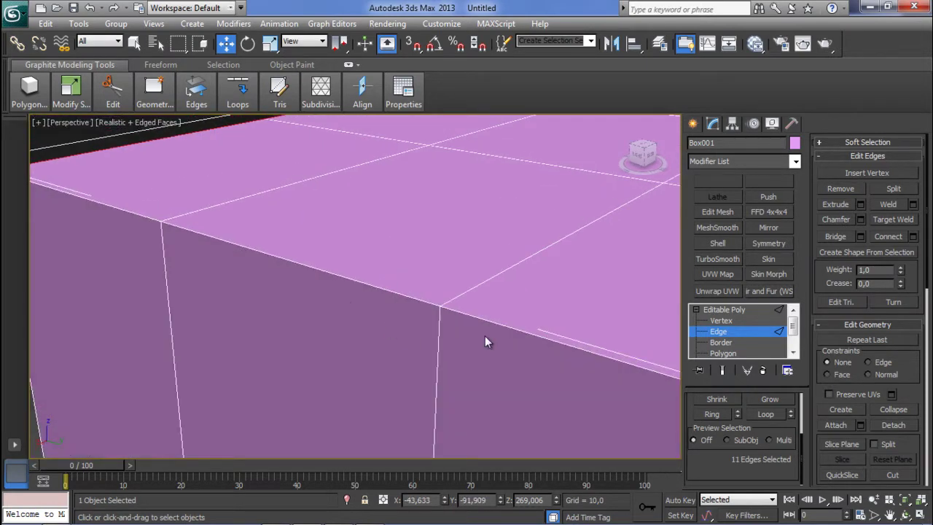
pyautogui.keyDown('ctrl'); pyautogui.click(514, 327); pyautogui.keyUp('ctrl')
pyautogui.keyDown('ctrl'); pyautogui.click(379, 289); pyautogui.keyUp('ctrl')
pyautogui.keyDown('ctrl'); pyautogui.click(143, 215); pyautogui.keyUp('ctrl')
pyautogui.moveTo(292, 279); pyautogui.dragTo(298, 280, button='middle')
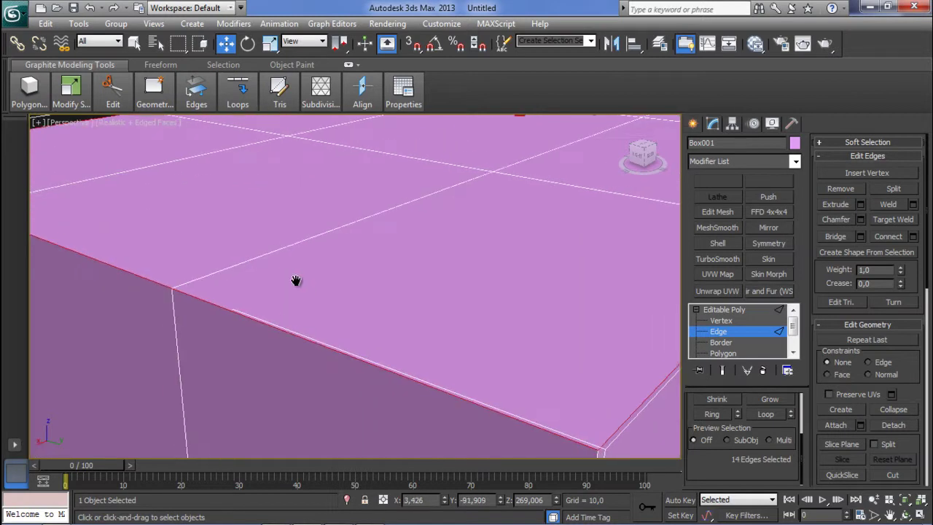
pyautogui.scroll(-5, 299, 281)
pyautogui.keyDown('alt'); pyautogui.moveTo(362, 291); pyautogui.dragTo(303, 286, button='middle'); pyautogui.keyUp('alt')
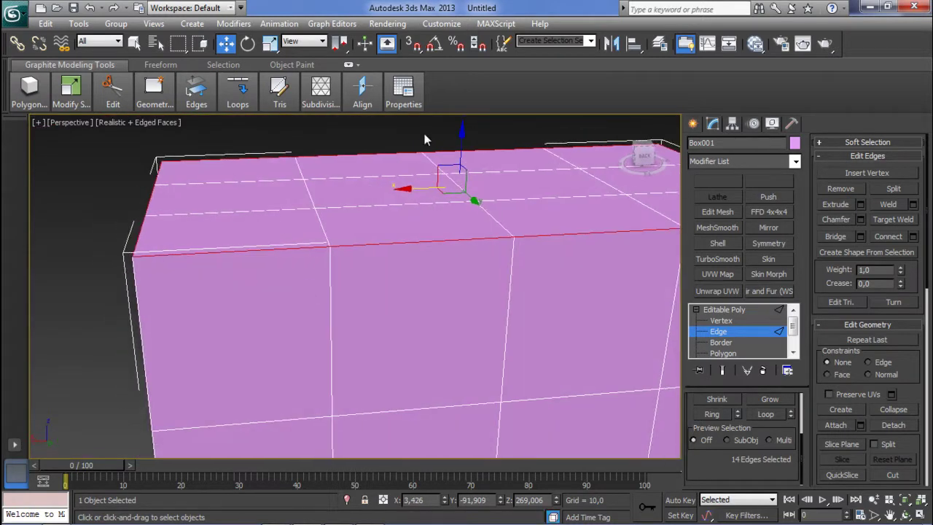
# Step: Chamfer the selected top perimeter edges with an amount of 15,068 and 8 segments, deselect them, and inspect the rounded rim
pyautogui.moveTo(217, 99)
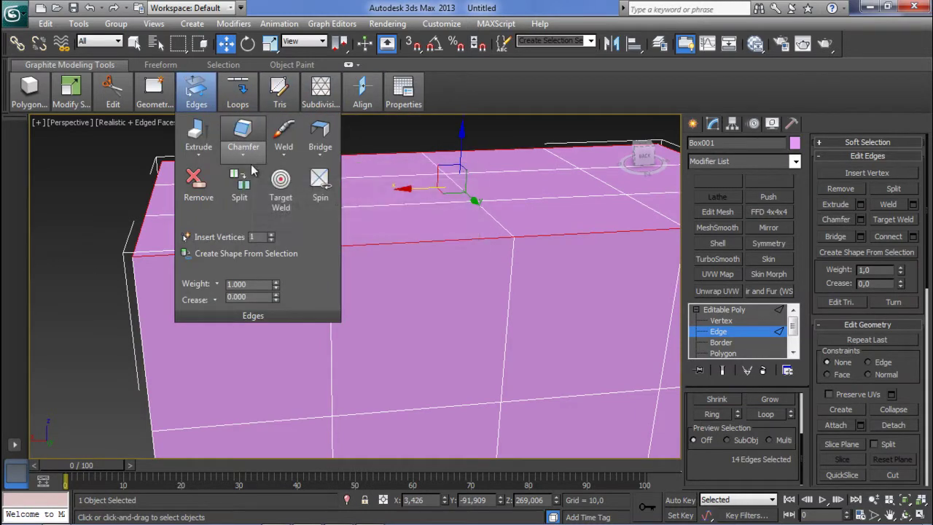
pyautogui.click(248, 151)
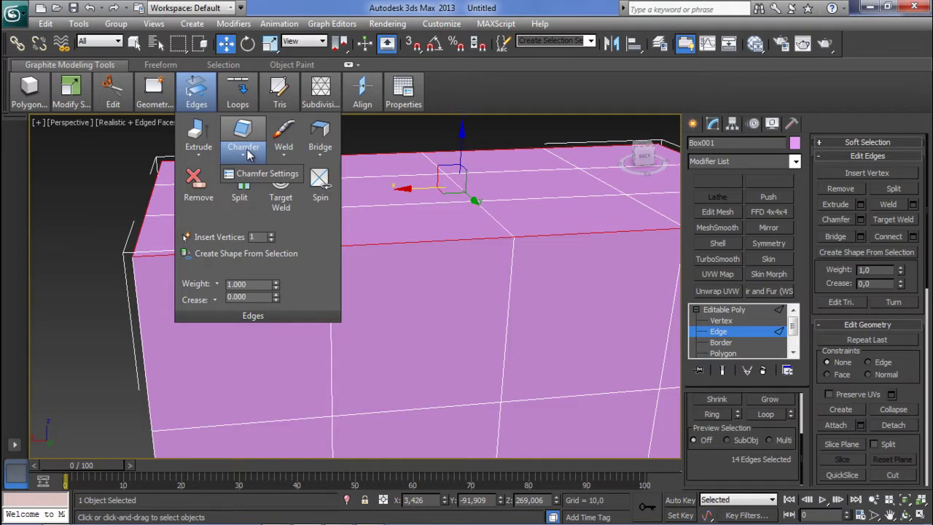
pyautogui.click(262, 174)
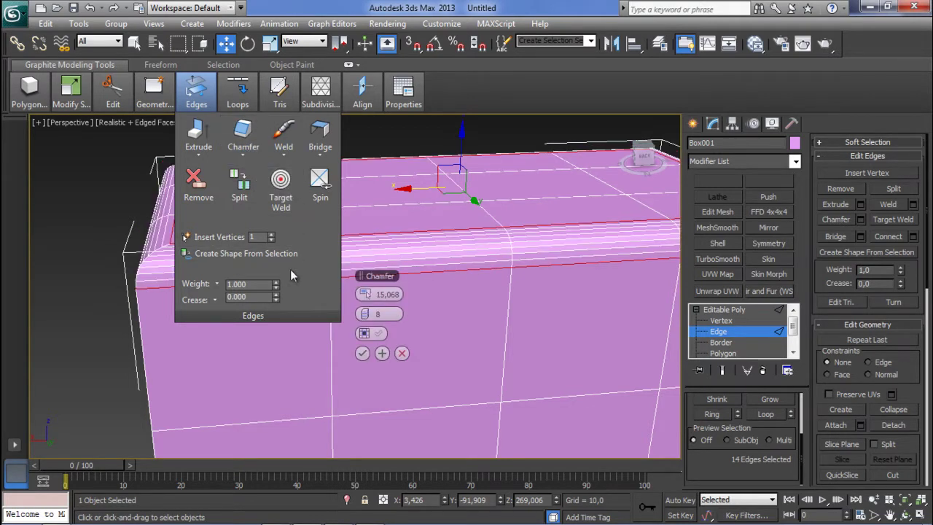
pyautogui.click(363, 352)
pyautogui.moveTo(438, 309); pyautogui.dragTo(343, 309, button='middle')
pyautogui.scroll(-3, 503, 319)
pyautogui.keyDown('alt'); pyautogui.moveTo(518, 319); pyautogui.dragTo(318, 329, button='middle'); pyautogui.keyUp('alt')
pyautogui.click(611, 186)
pyautogui.keyDown('alt'); pyautogui.moveTo(518, 225); pyautogui.dragTo(455, 202, button='middle'); pyautogui.keyUp('alt')
pyautogui.keyDown('alt'); pyautogui.moveTo(546, 234); pyautogui.dragTo(535, 269, button='middle'); pyautogui.keyUp('alt')
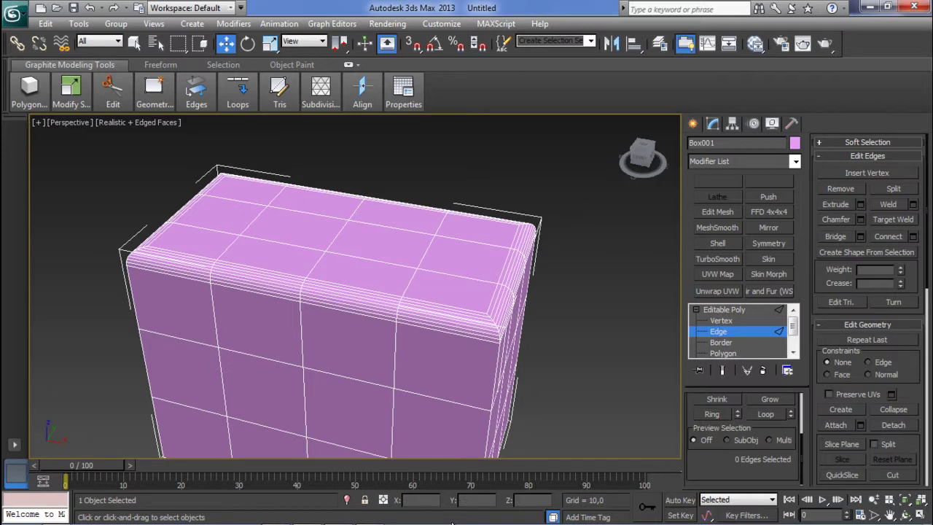
pyautogui.moveTo(452, 523)
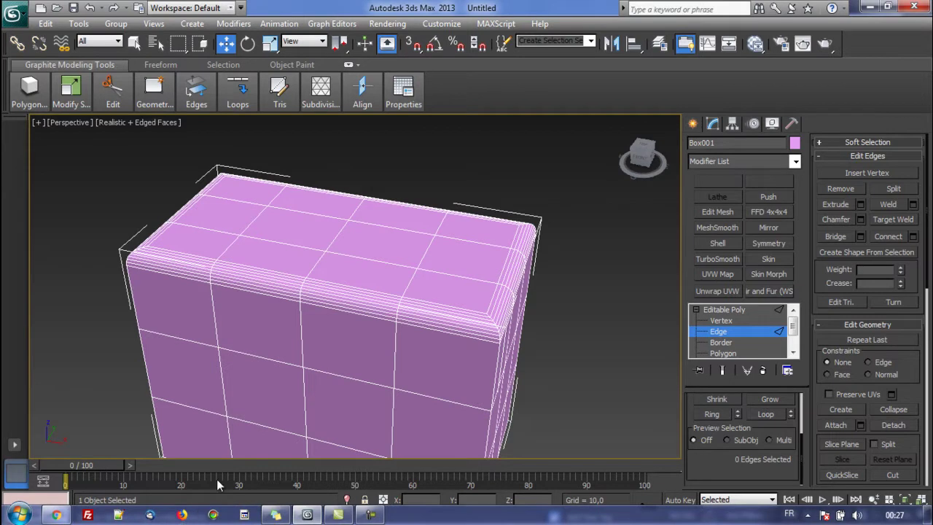
pyautogui.press('F9')
pyautogui.press('F9')
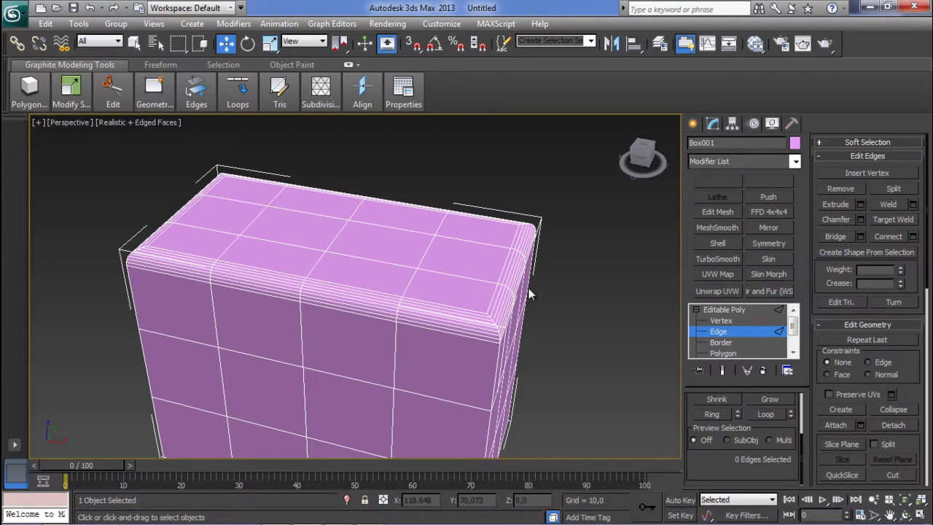
pyautogui.keyDown('alt'); pyautogui.moveTo(346, 336); pyautogui.dragTo(364, 297, button='middle'); pyautogui.keyUp('alt')
# Step: Return to the four-viewport layout, leave sub-object editing, and delete the chamfered box
pyautogui.hotkey('alt', 'w')
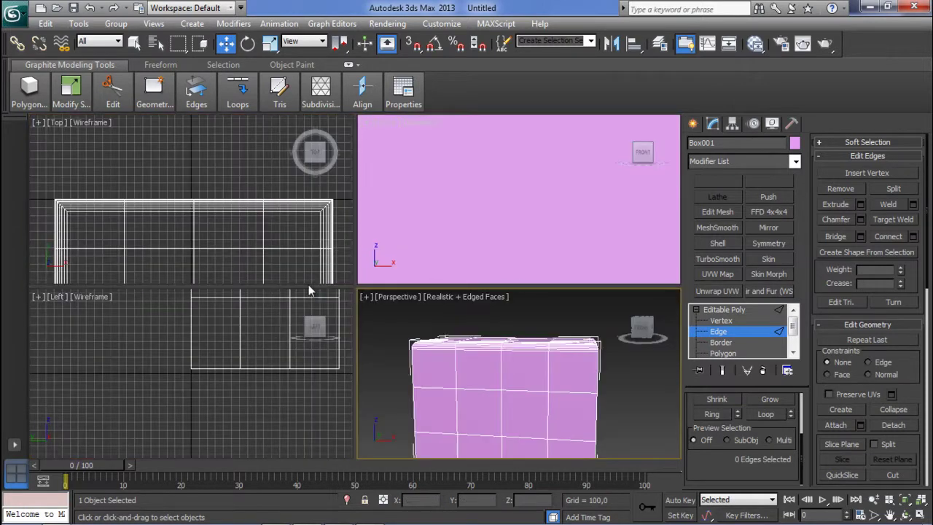
pyautogui.press('z')
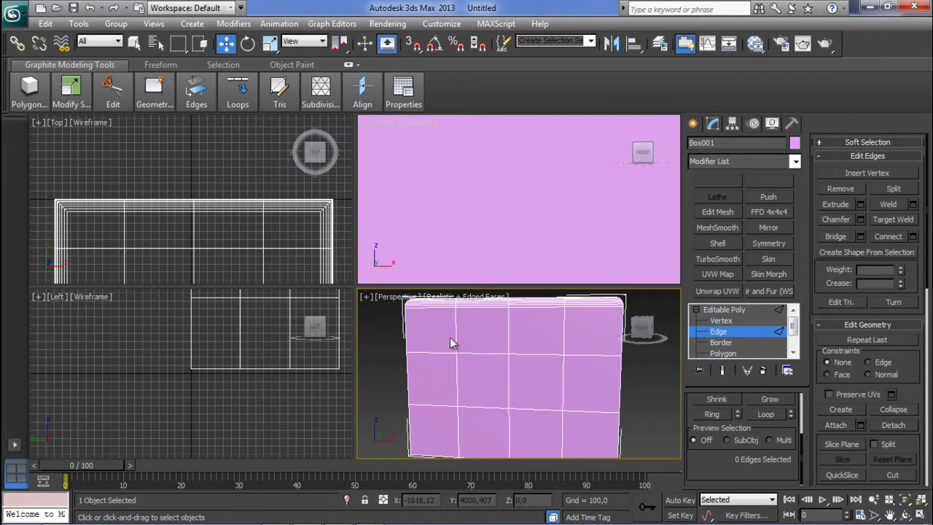
pyautogui.click(480, 222)
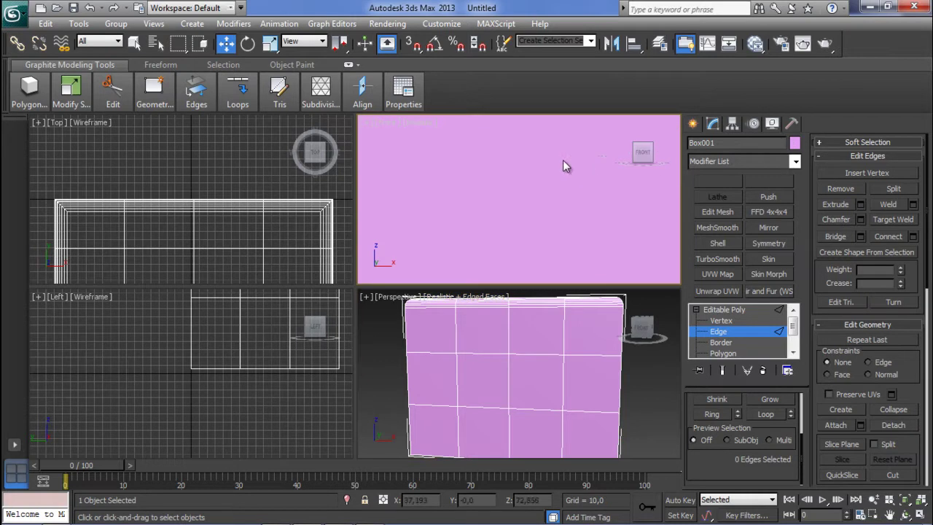
pyautogui.click(533, 331)
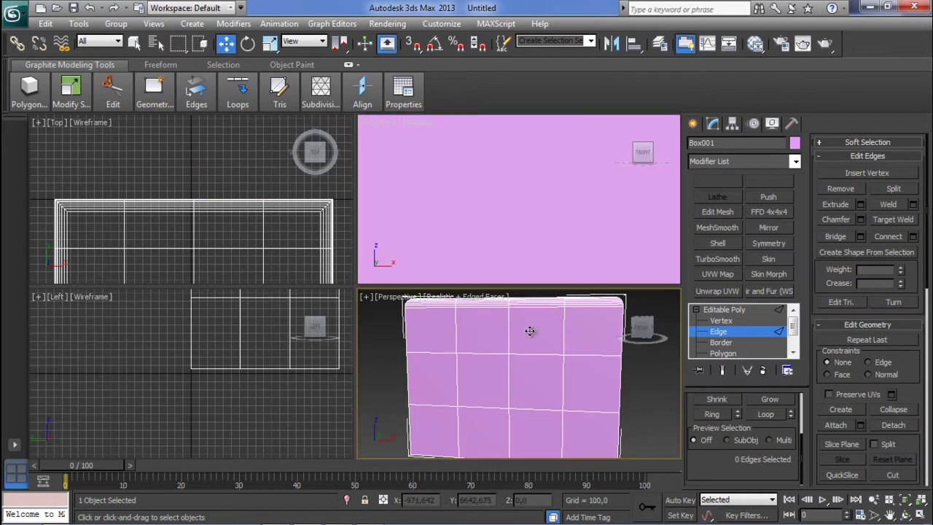
pyautogui.click(693, 124)
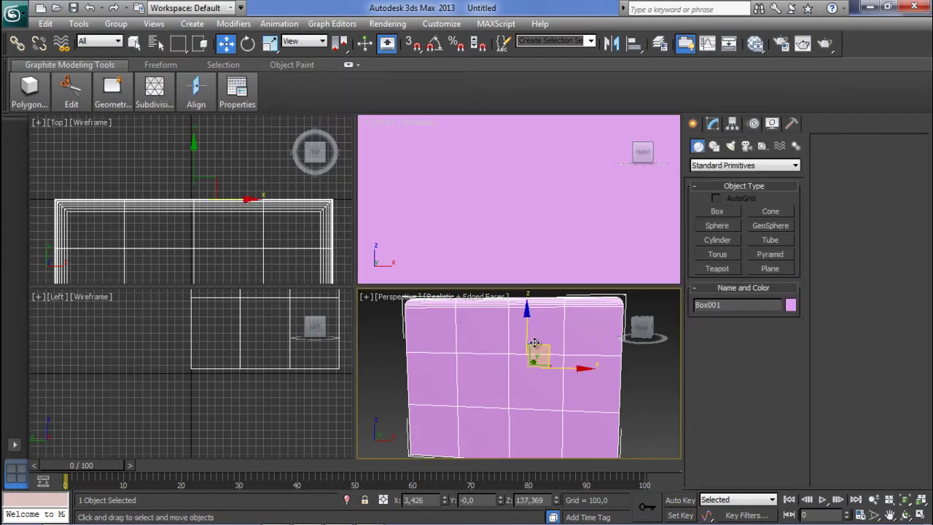
pyautogui.press('Delete')
# Step: Reset the zoom of the front and perspective viewports so each shows the empty grid centred on the origin
pyautogui.click(492, 264)
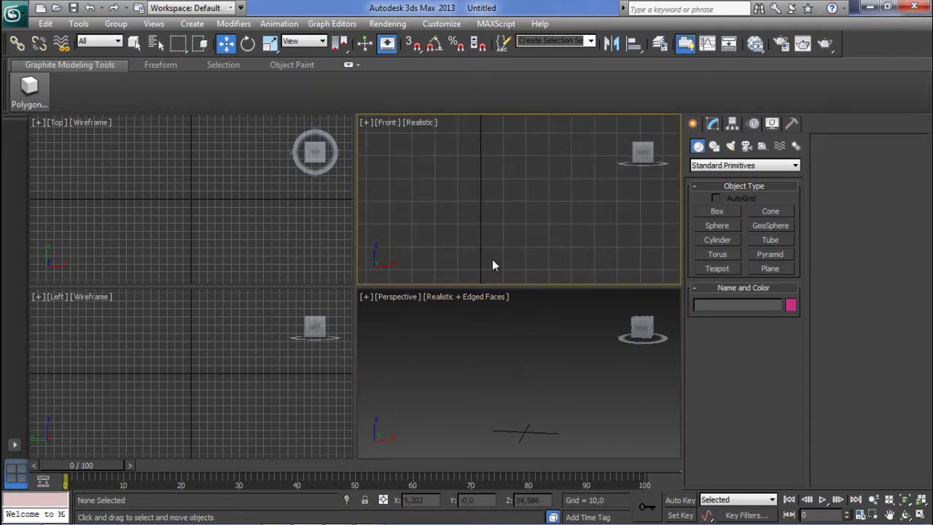
pyautogui.press('z')
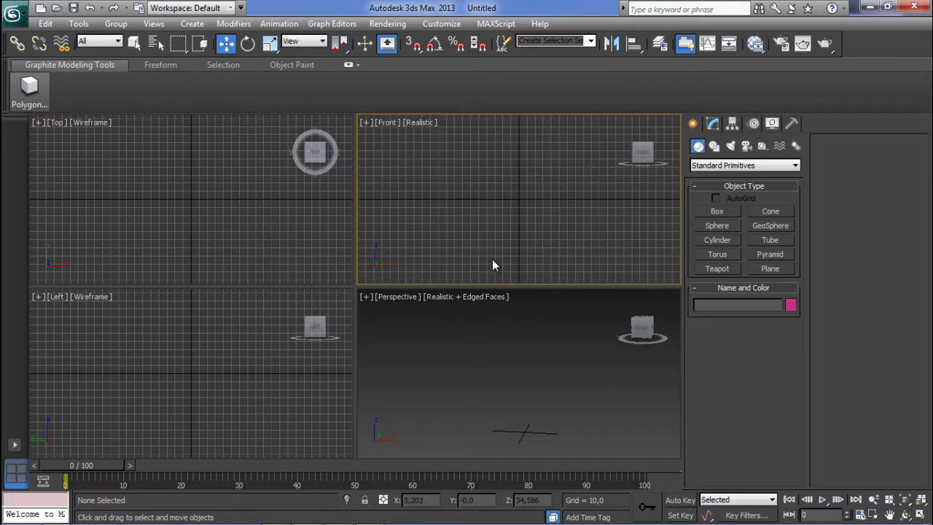
pyautogui.click(174, 173)
pyautogui.click(175, 341)
pyautogui.click(583, 352)
pyautogui.press('z')
pyautogui.moveTo(583, 352); pyautogui.dragTo(551, 364, button='middle')
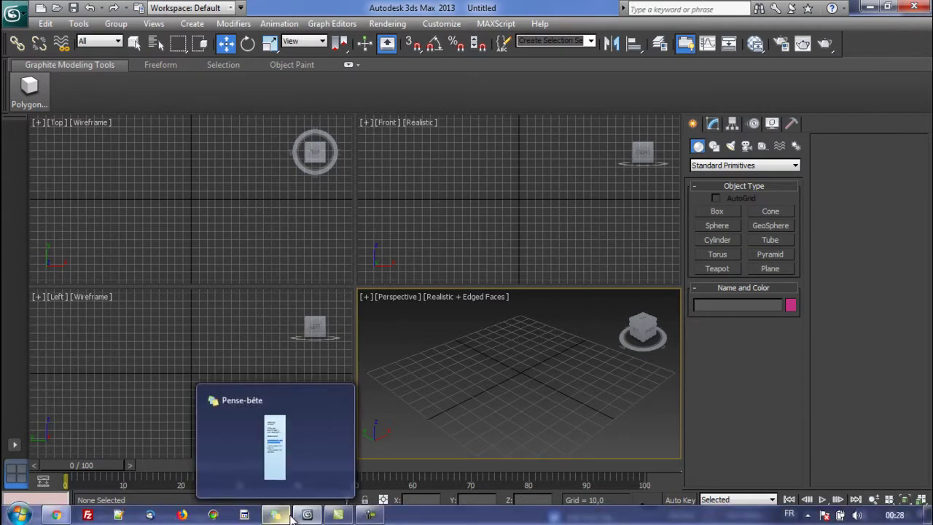
# Step: Switch to Chrome and search Google for "blueprint AT-AT Imperial Walker"
pyautogui.moveTo(338, 516)
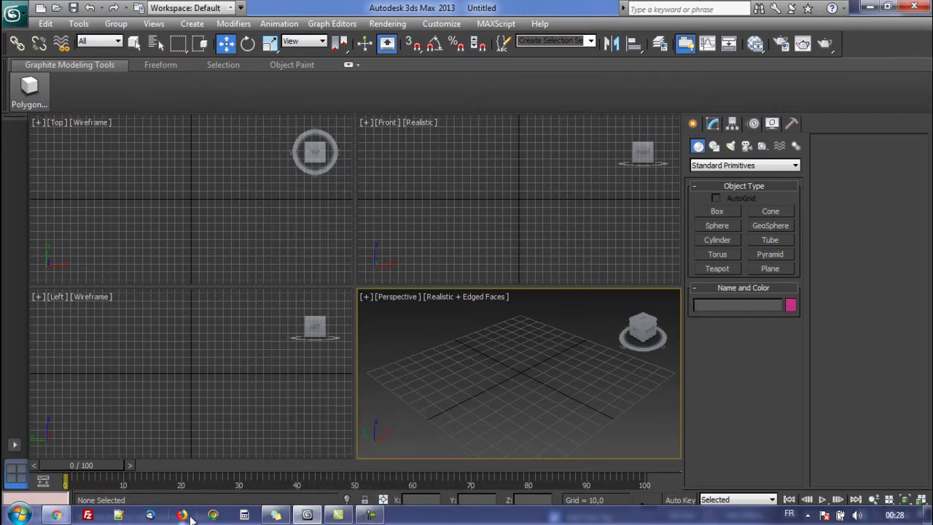
pyautogui.click(52, 516)
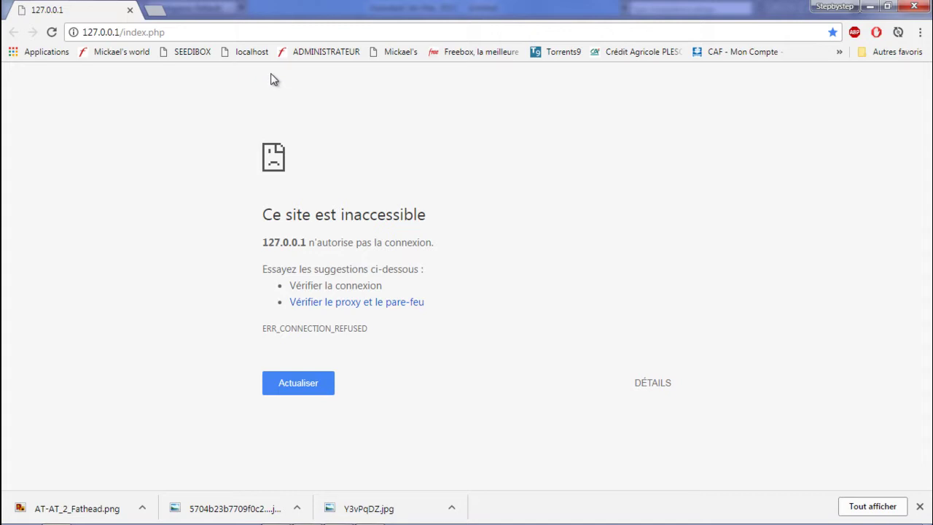
pyautogui.moveTo(268, 32); pyautogui.dragTo(3, 32)
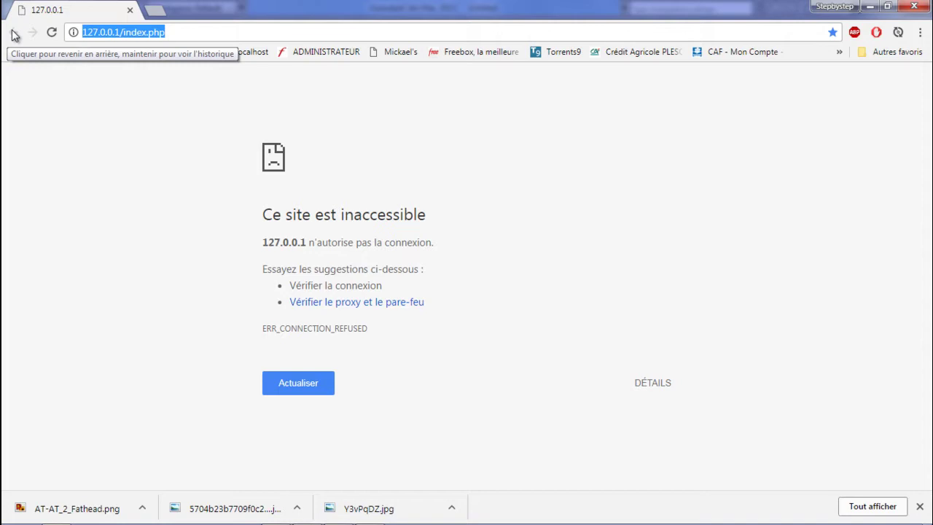
pyautogui.write('blue')
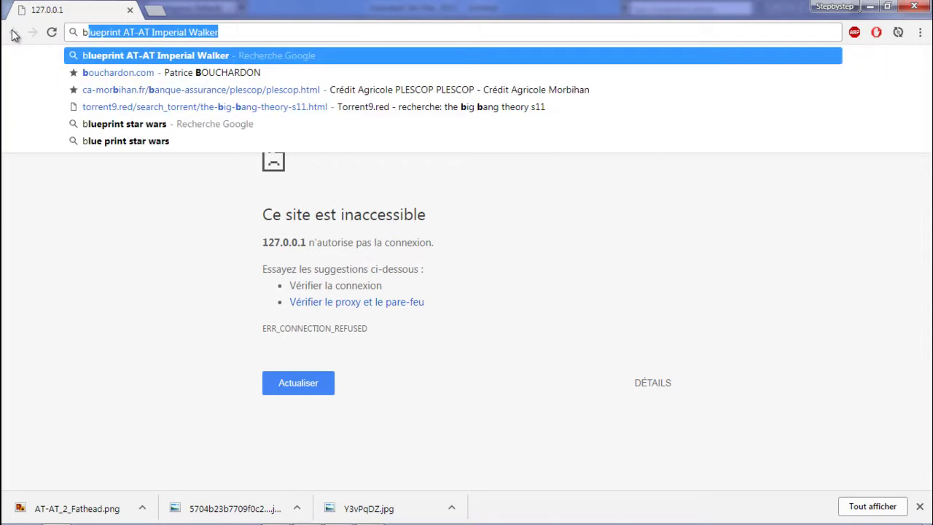
pyautogui.write('print')
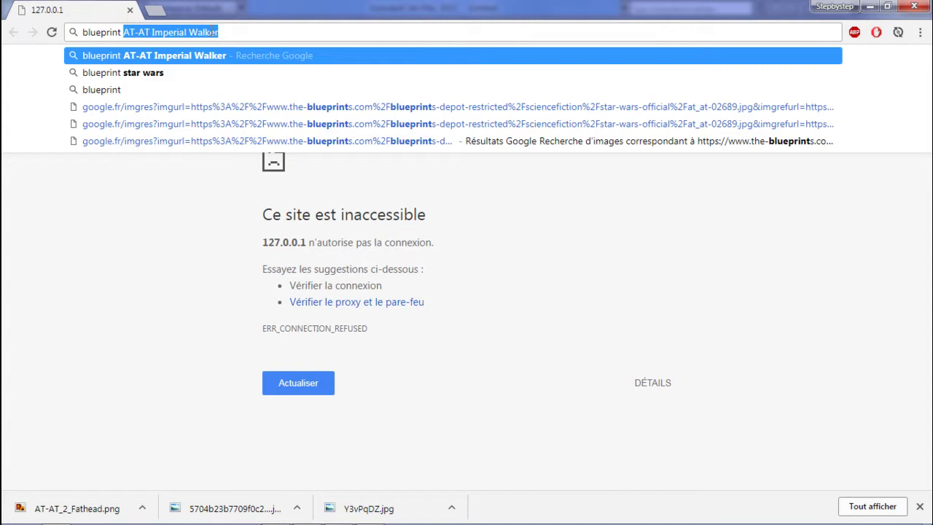
pyautogui.click(230, 32)
pyautogui.press('Return')
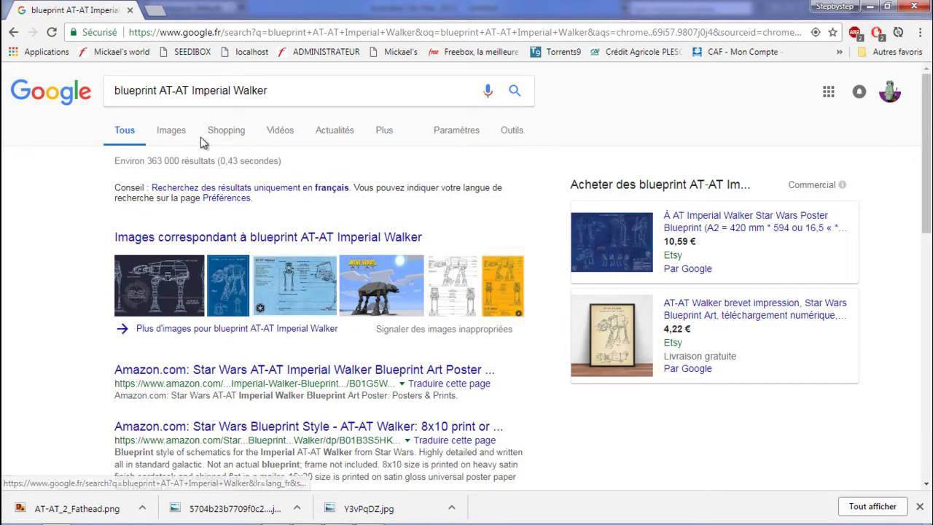
# Step: Show the image results, preview the black-and-white labelled side view of the AT-AT, and check its pixel dimensions
pyautogui.click(175, 131)
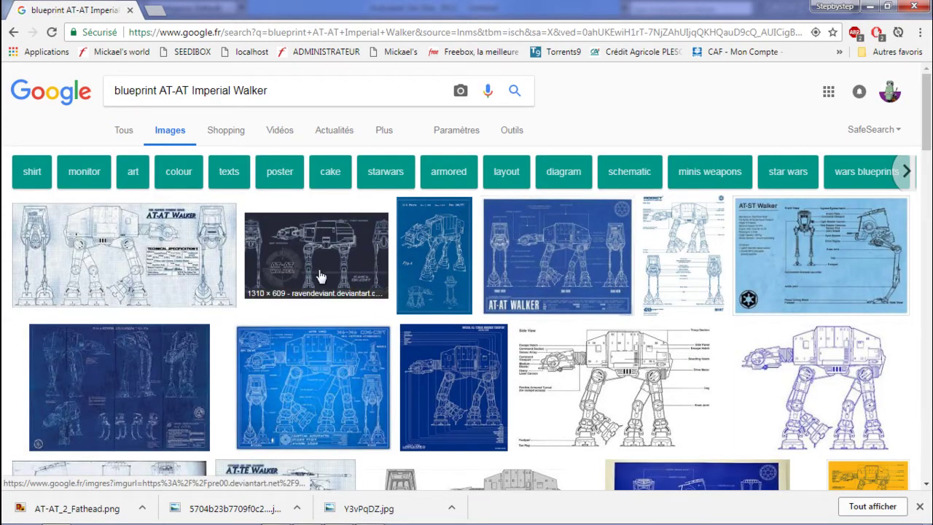
pyautogui.click(631, 385)
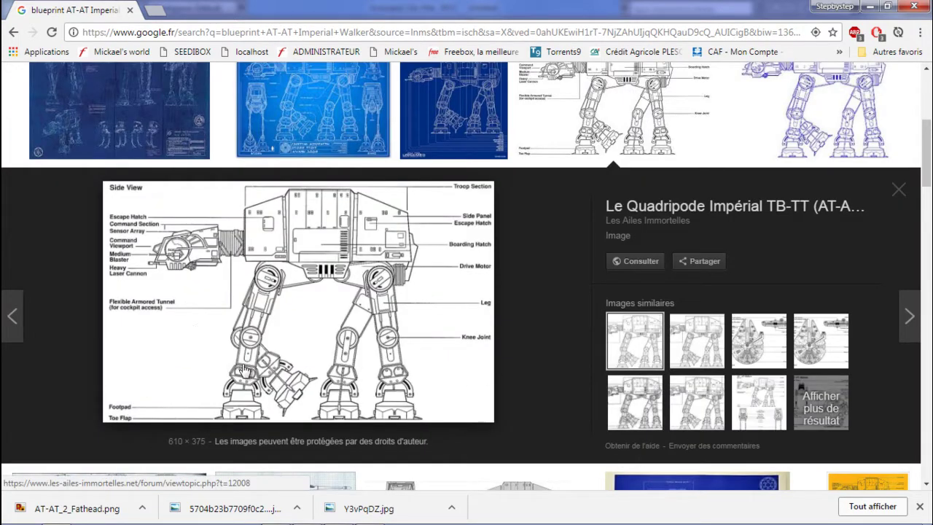
pyautogui.moveTo(164, 441); pyautogui.dragTo(199, 441)
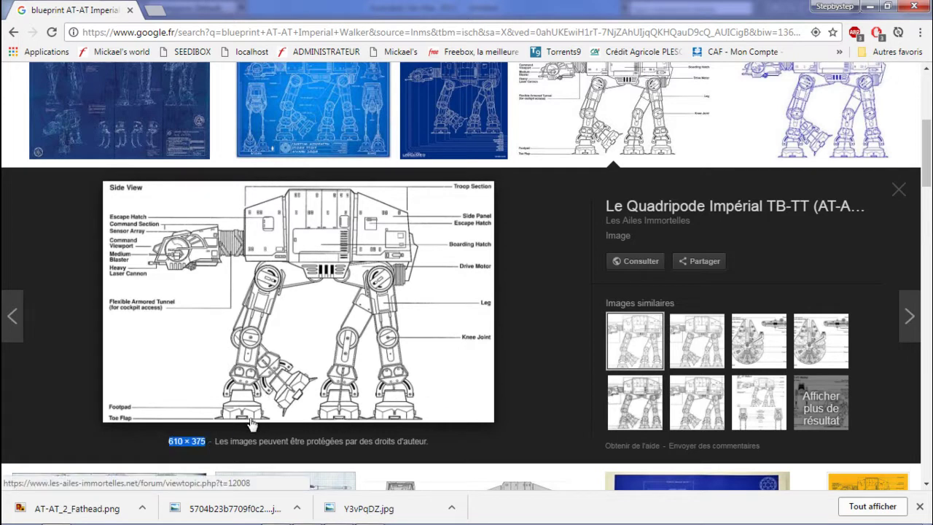
pyautogui.click(529, 306)
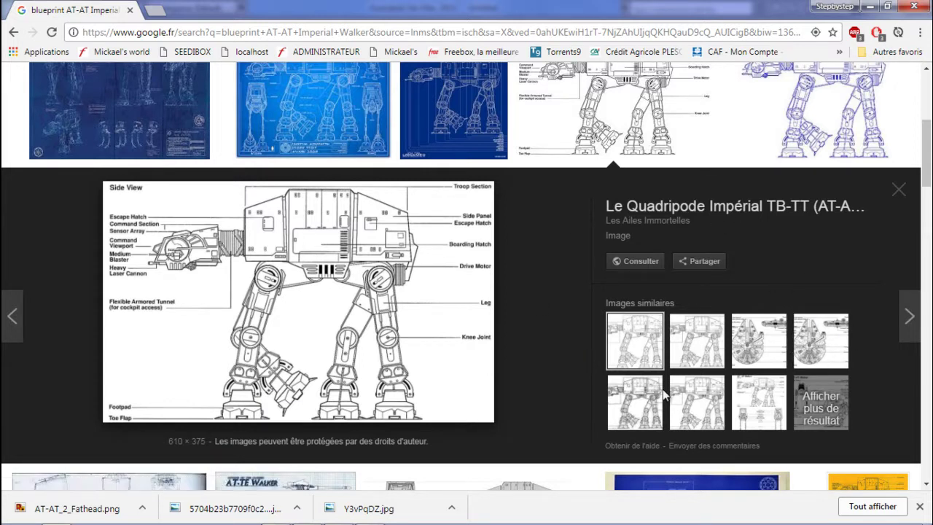
# Step: Close the image preview, glance over the other blueprint results, and switch back to 3ds Max
pyautogui.click(899, 191)
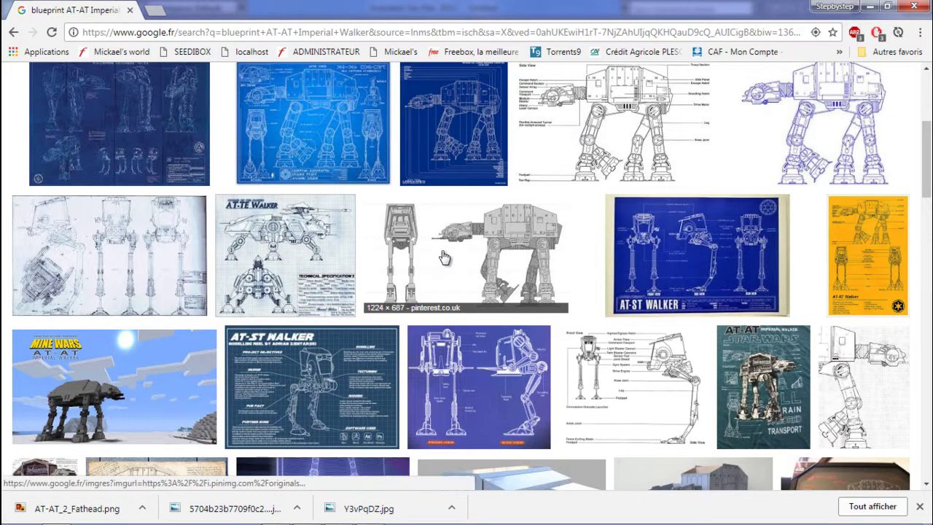
pyautogui.moveTo(274, 516)
pyautogui.click(307, 514)
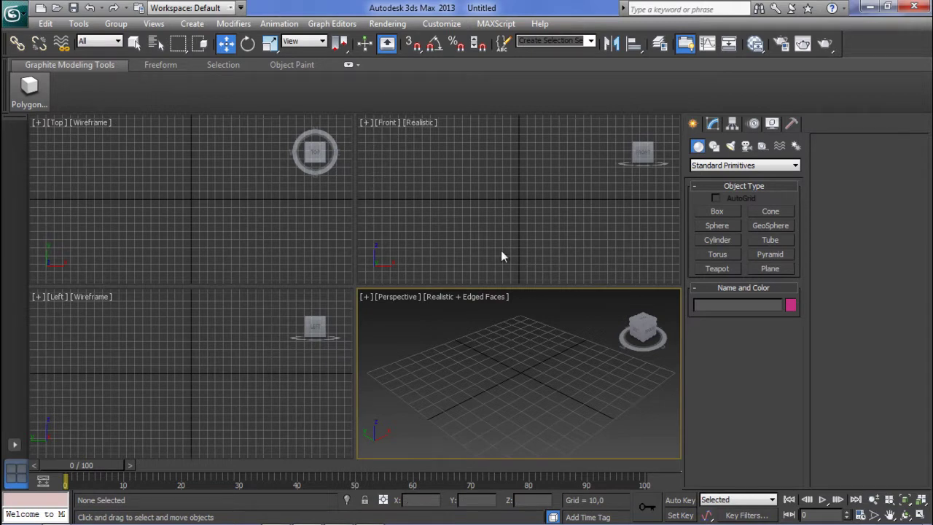
# Step: Create a plane about 344 long and 548 wide in the front viewport, with its lower edge on the ground line
pyautogui.click(770, 269)
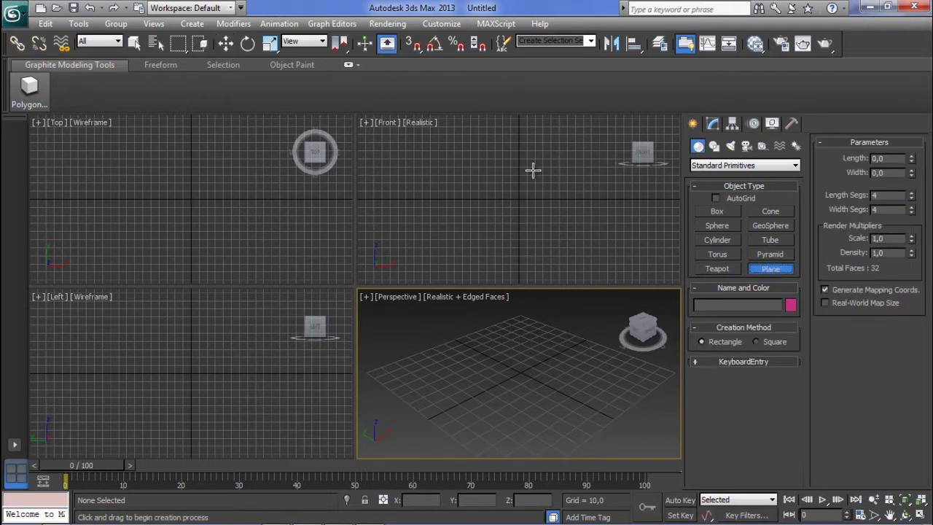
pyautogui.scroll(-5, 508, 200)
pyautogui.moveTo(472, 210); pyautogui.dragTo(446, 250, button='middle')
pyautogui.moveTo(413, 153); pyautogui.dragTo(571, 252)
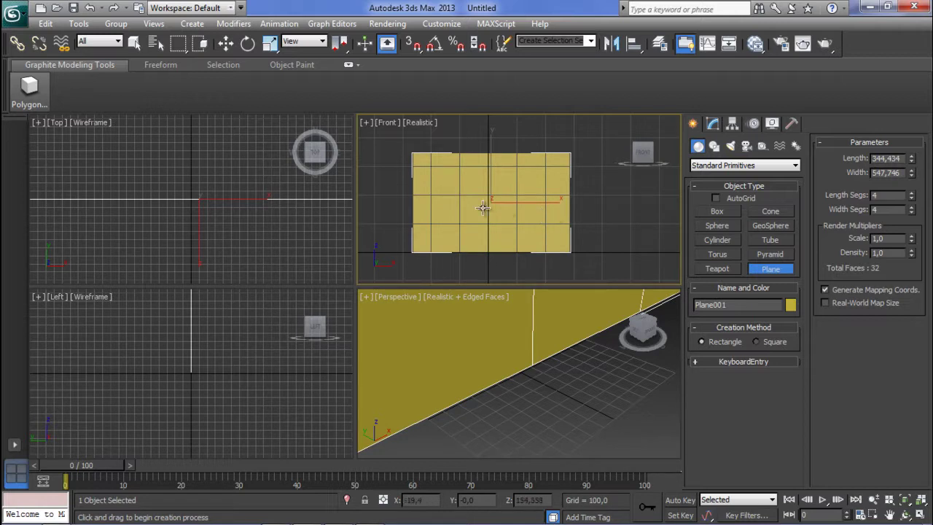
pyautogui.moveTo(552, 195); pyautogui.dragTo(565, 199, button='middle')
# Step: Open the Slate Material Editor, maximize it, and delete the existing material and map nodes from the view
pyautogui.press('m')
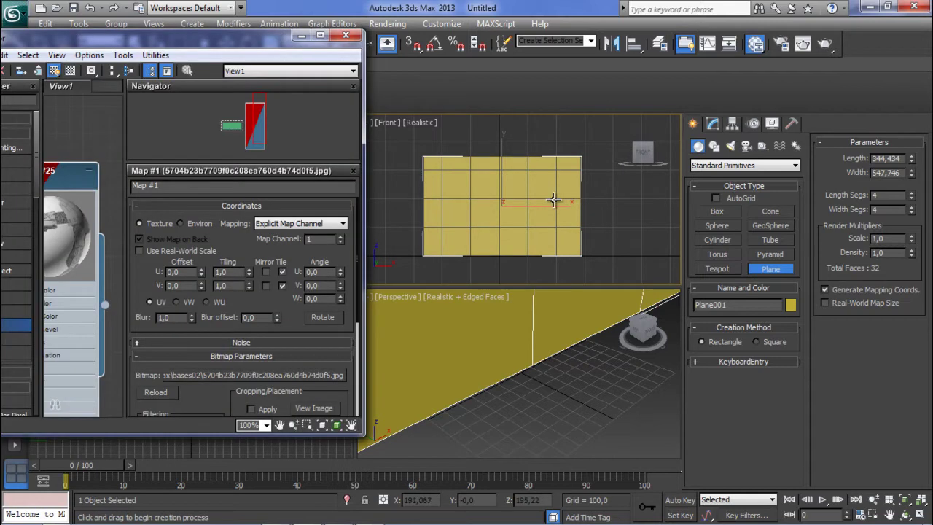
pyautogui.scroll(3, 77, 178)
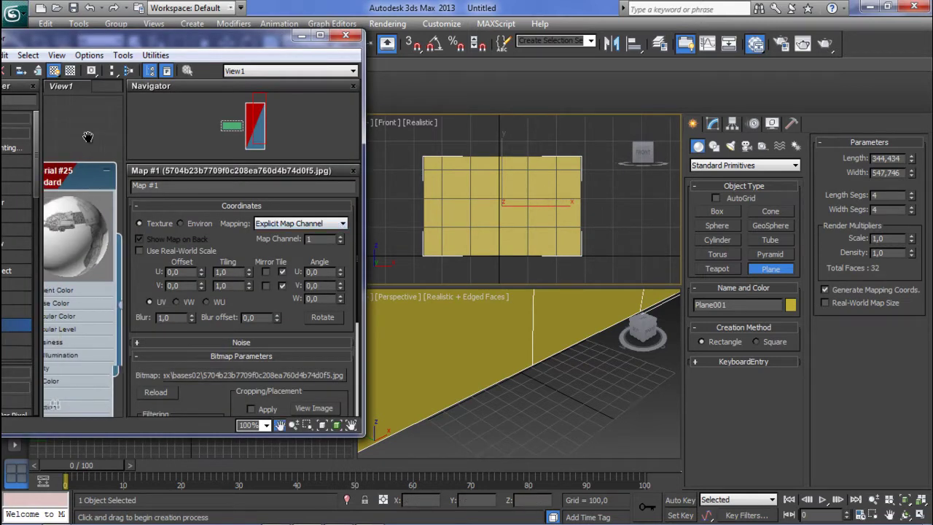
pyautogui.doubleClick(203, 41)
pyautogui.moveTo(153, 128); pyautogui.dragTo(329, 138)
pyautogui.moveTo(428, 244); pyautogui.dragTo(653, 202, button='middle')
pyautogui.moveTo(631, 91); pyautogui.dragTo(175, 430)
pyautogui.press('Delete')
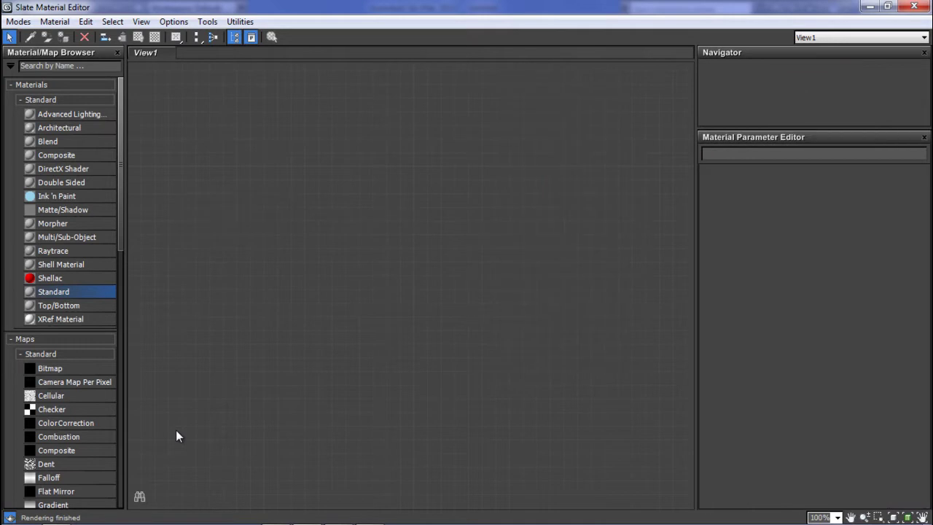
# Step: Add a Standard material with an enlarged preview to the empty node view and name it "plan"
pyautogui.doubleClick(59, 292)
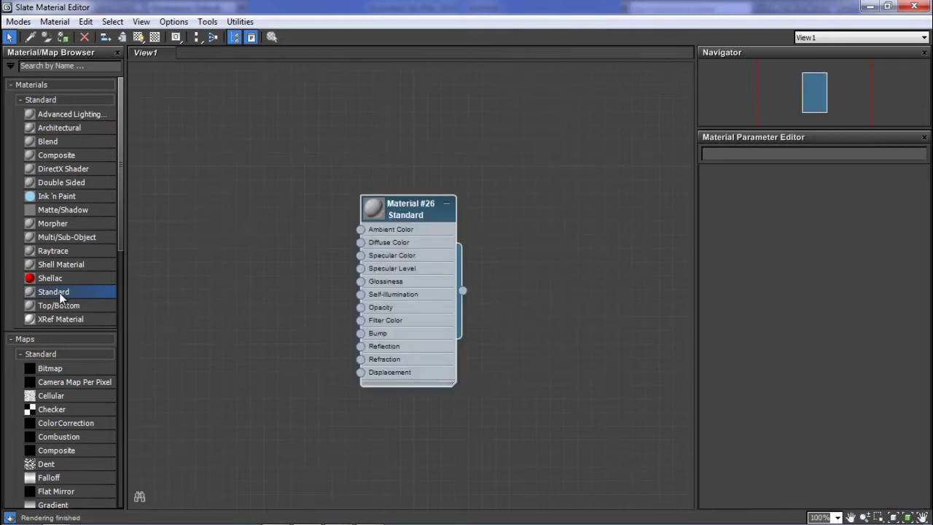
pyautogui.doubleClick(370, 209)
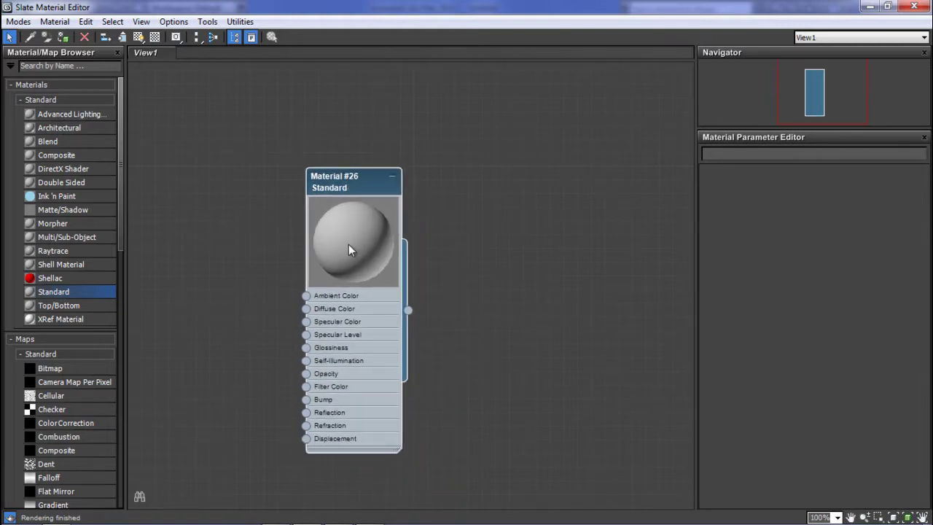
pyautogui.doubleClick(336, 185)
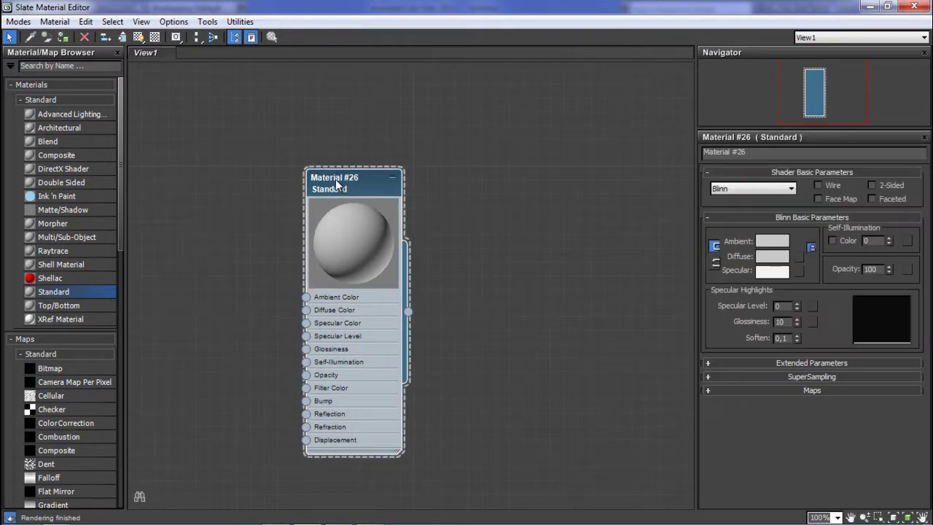
pyautogui.moveTo(746, 154); pyautogui.dragTo(628, 156)
pyautogui.write('plan')
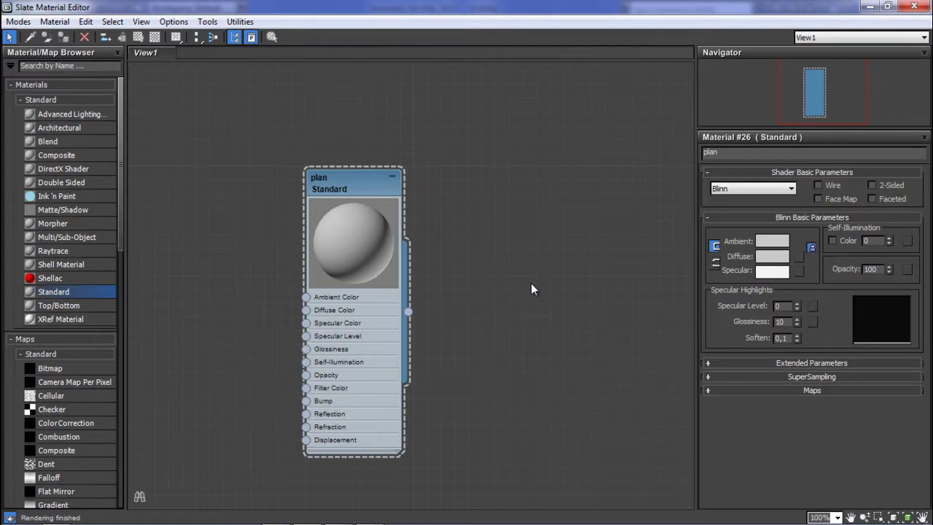
pyautogui.moveTo(361, 182); pyautogui.dragTo(393, 150)
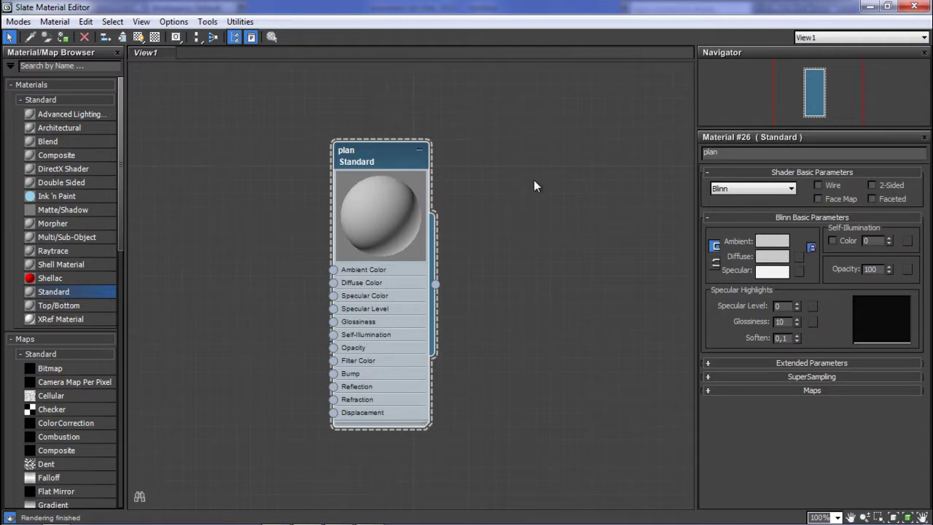
# Step: Assign the bitmap 5704b23b7709f0c208ea760d4b74d0f5.jpg from the bases02 folder to the plan material's diffuse colour and inspect its preview
pyautogui.click(799, 258)
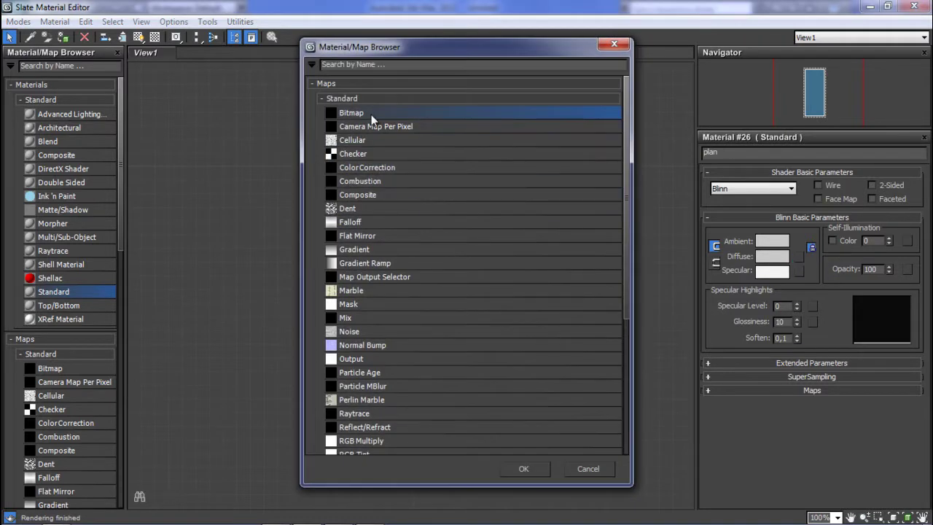
pyautogui.doubleClick(371, 115)
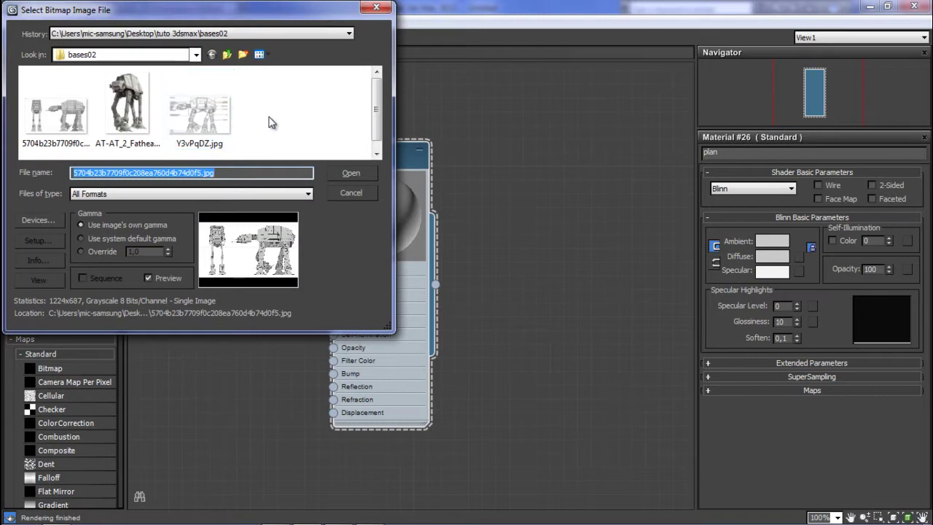
pyautogui.click(63, 121)
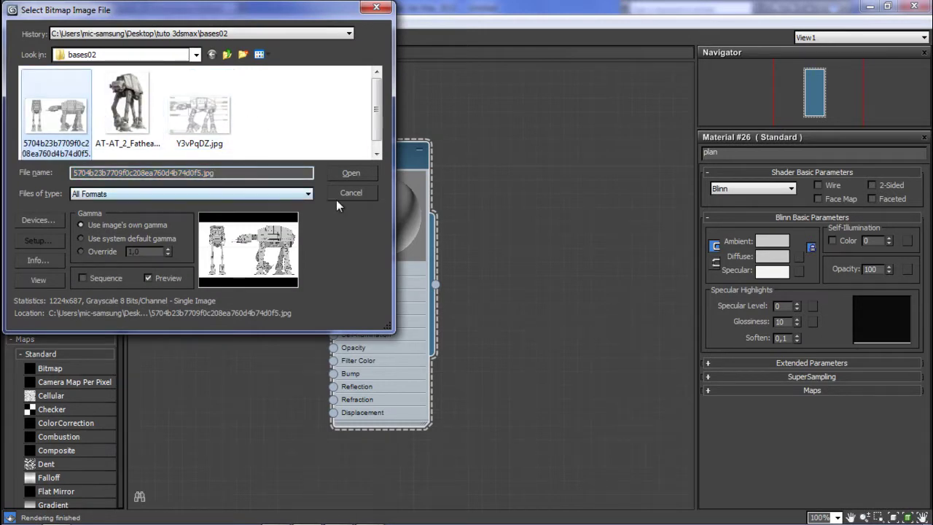
pyautogui.click(348, 175)
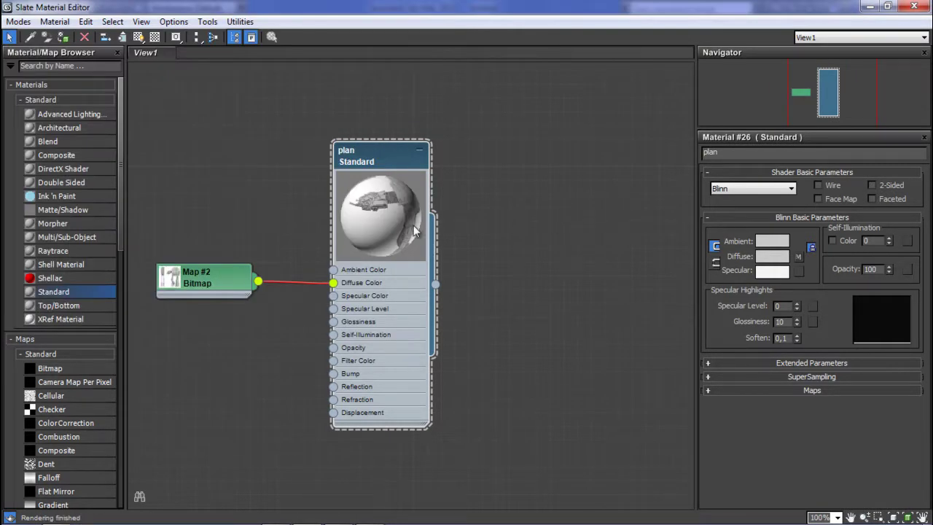
pyautogui.moveTo(401, 217)
pyautogui.mouseDown()
pyautogui.moveTo(387, 217)
pyautogui.moveTo(399, 217)
pyautogui.mouseUp()
pyautogui.scroll(-1, 380, 215)
pyautogui.scroll(1, 380, 212)
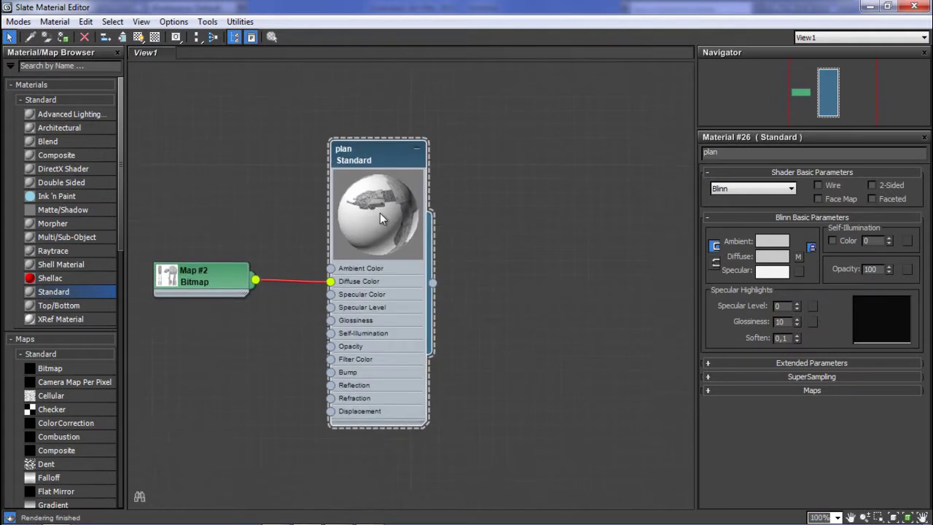
pyautogui.scroll(4, 380, 213)
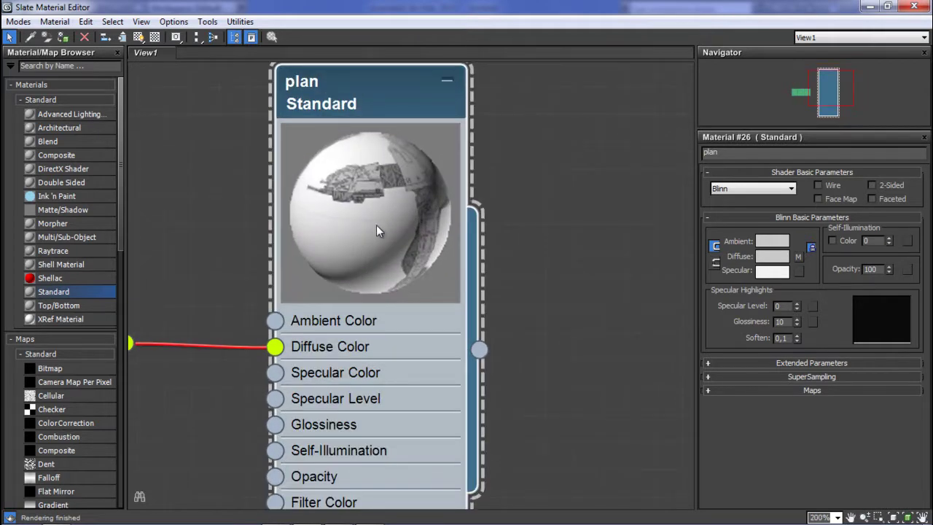
pyautogui.scroll(-2, 376, 226)
pyautogui.moveTo(420, 226)
pyautogui.mouseDown(button='middle')
pyautogui.moveTo(522, 214)
pyautogui.moveTo(428, 238)
pyautogui.mouseUp(button='middle')
pyautogui.scroll(-2, 519, 211)
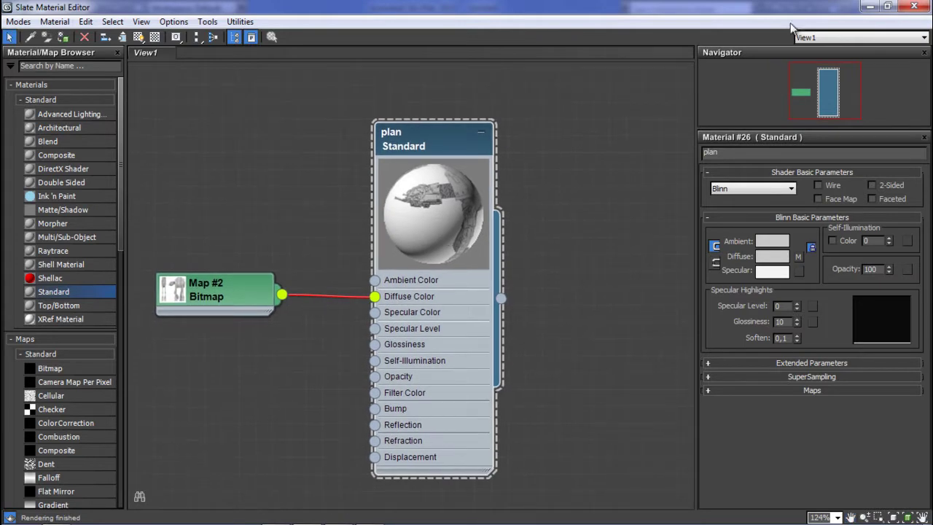
# Step: Restore the material editor to a smaller window and apply the plan material to the plane in the front viewport
pyautogui.moveTo(802, 9); pyautogui.dragTo(354, 105)
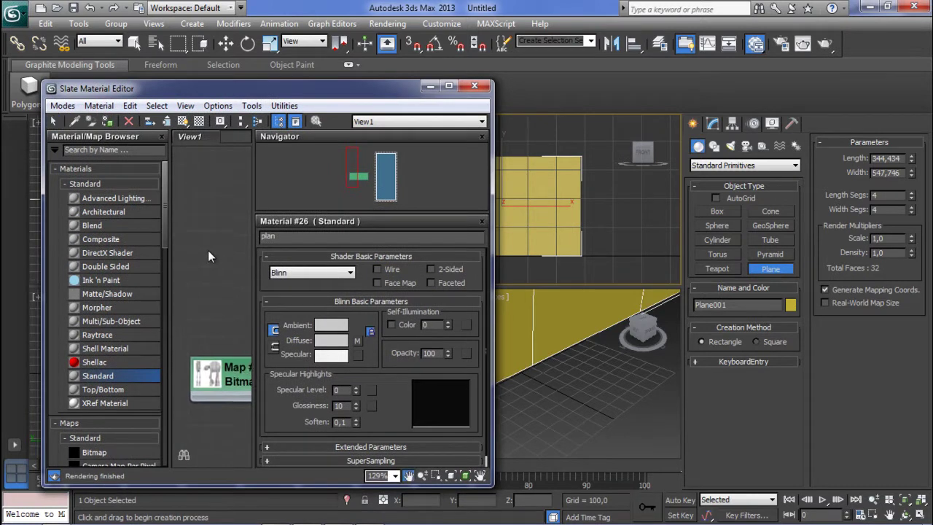
pyautogui.moveTo(217, 254); pyautogui.dragTo(175, 215, button='middle')
pyautogui.scroll(-1, 143, 193)
pyautogui.moveTo(234, 236); pyautogui.dragTo(172, 228, button='middle')
pyautogui.scroll(-1, 229, 320)
pyautogui.scroll(-3, 228, 320)
pyautogui.moveTo(228, 319); pyautogui.dragTo(175, 272, button='middle')
pyautogui.scroll(-5, 189, 272)
pyautogui.scroll(-3, 225, 284)
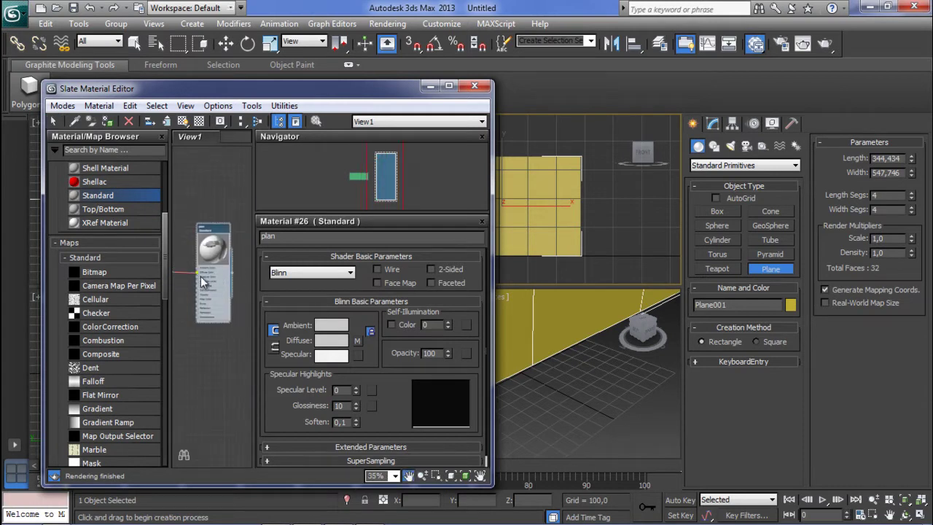
pyautogui.moveTo(216, 272); pyautogui.dragTo(540, 222)
pyautogui.moveTo(395, 90); pyautogui.dragTo(328, 107)
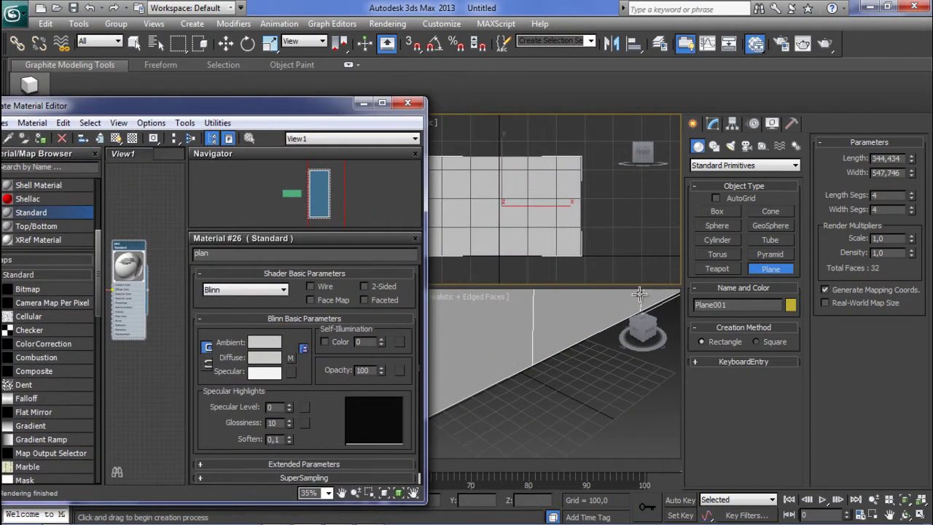
# Step: Show the shaded plan material in the viewports so the blueprint appears on the plane, then minimize the material editor
pyautogui.scroll(-10, 577, 311)
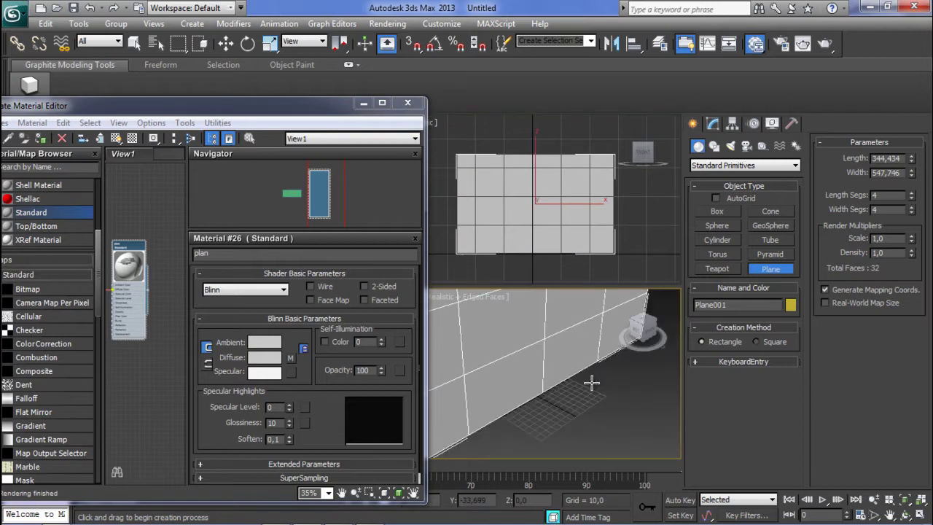
pyautogui.scroll(6, 577, 394)
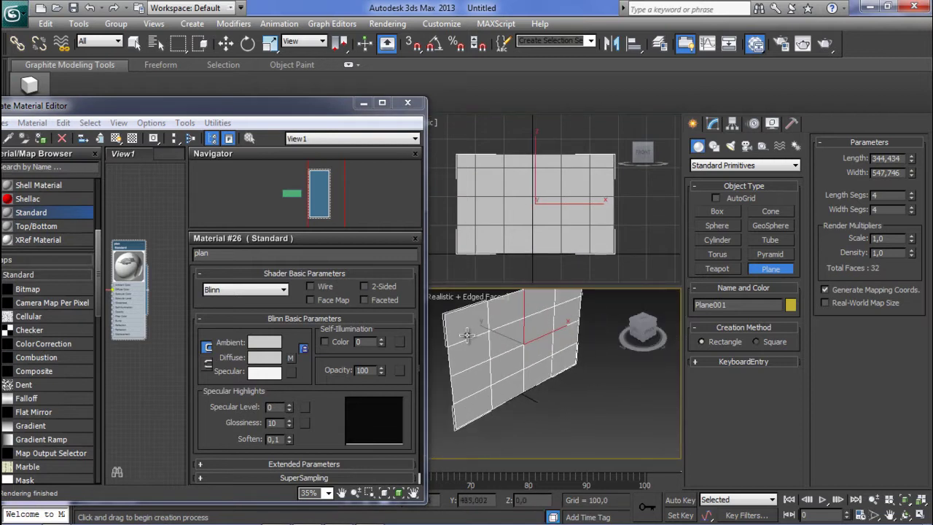
pyautogui.moveTo(245, 106); pyautogui.dragTo(306, 99)
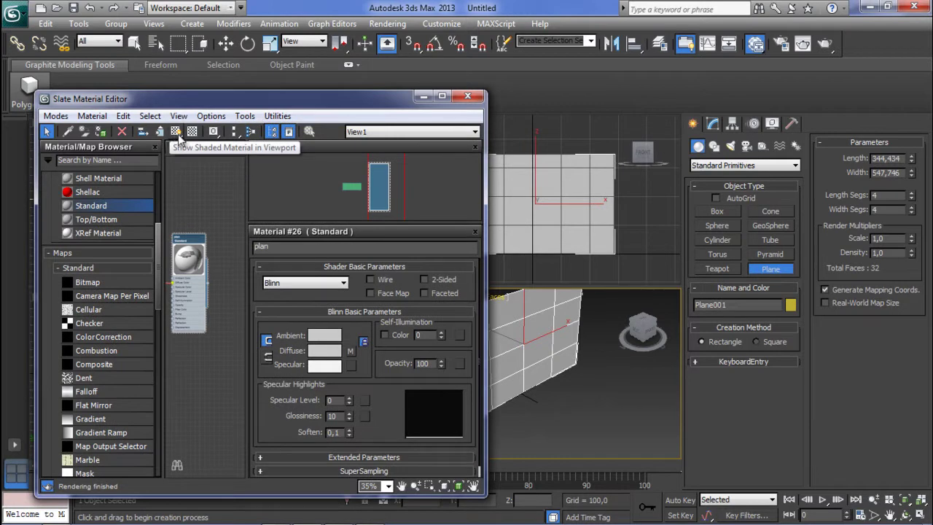
pyautogui.click(178, 137)
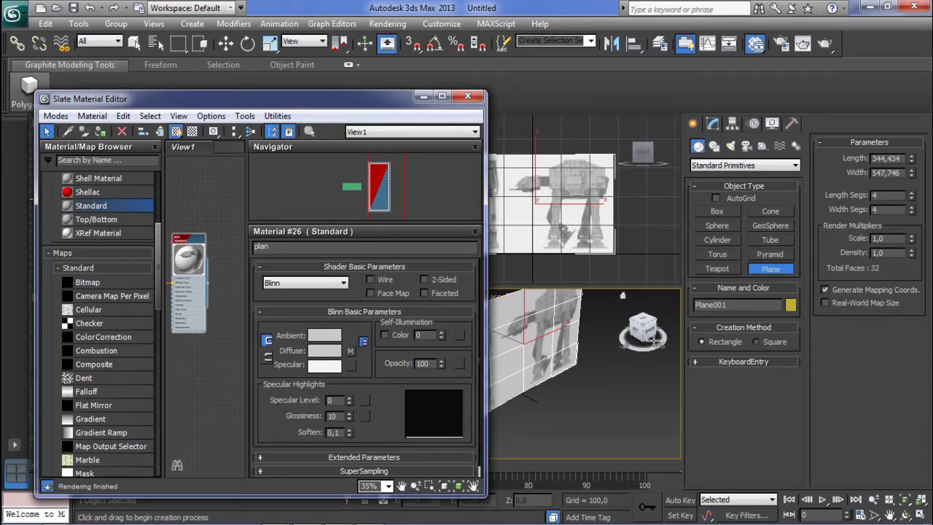
pyautogui.moveTo(372, 104); pyautogui.dragTo(431, 78)
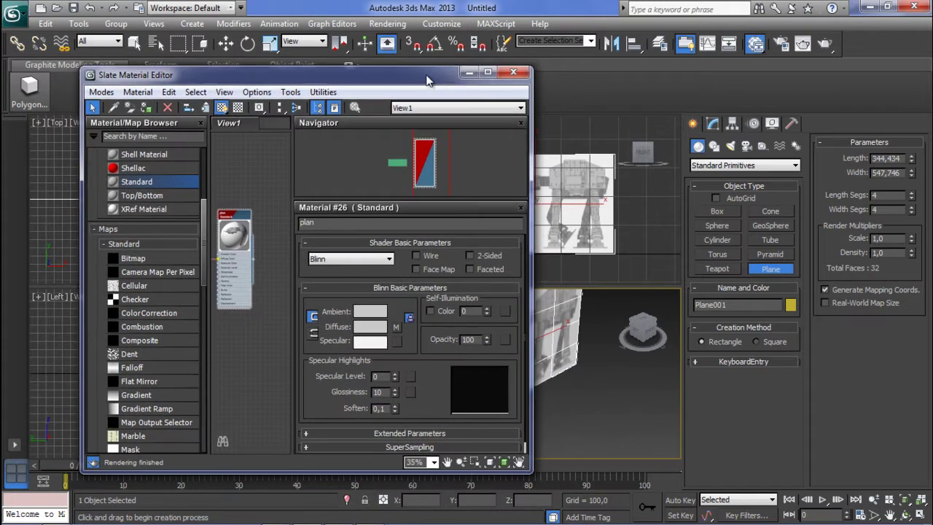
pyautogui.click(482, 70)
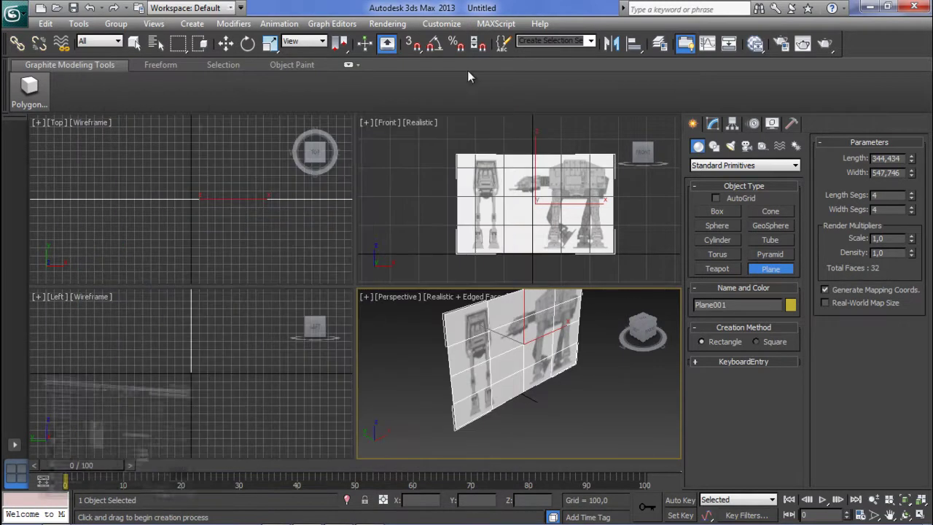
# Step: Set the perspective viewport's material display to Shaded Materials with Maps
pyautogui.click(469, 299)
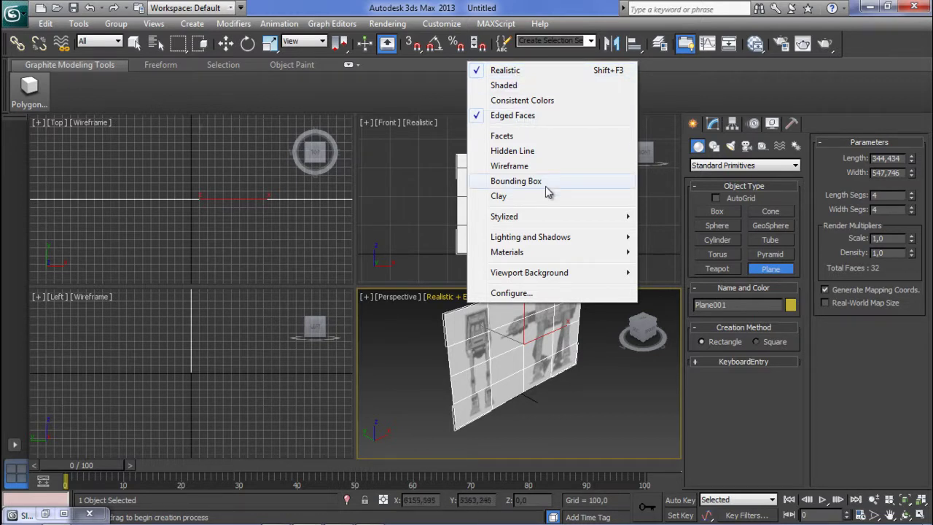
pyautogui.moveTo(556, 243)
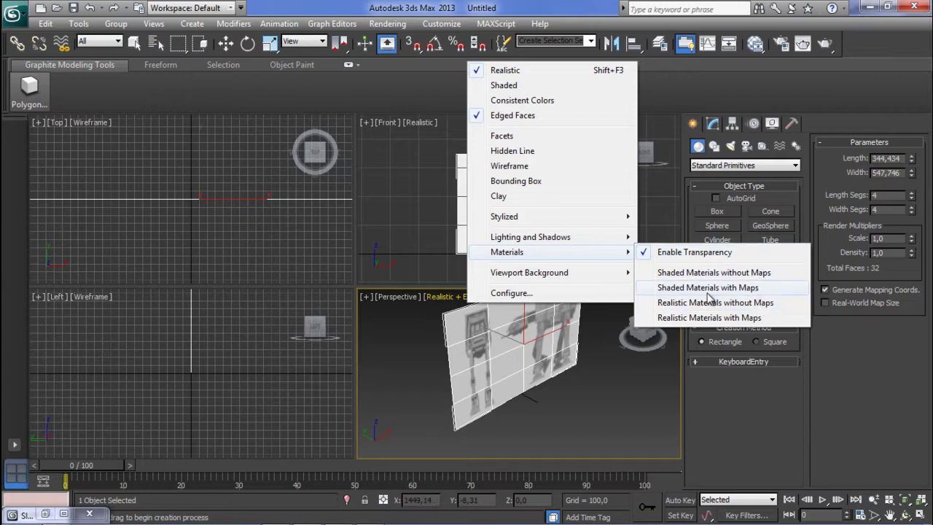
pyautogui.click(748, 288)
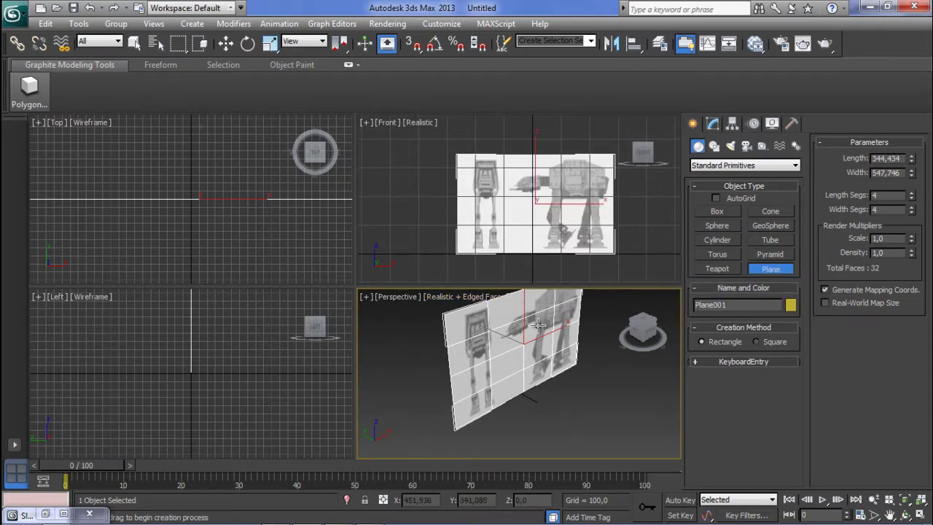
# Step: Examine the blueprint's sharpness on the plane up close in the perspective and front viewports, especially around the AT-AT's legs
pyautogui.scroll(5, 536, 337)
pyautogui.scroll(-2, 536, 340)
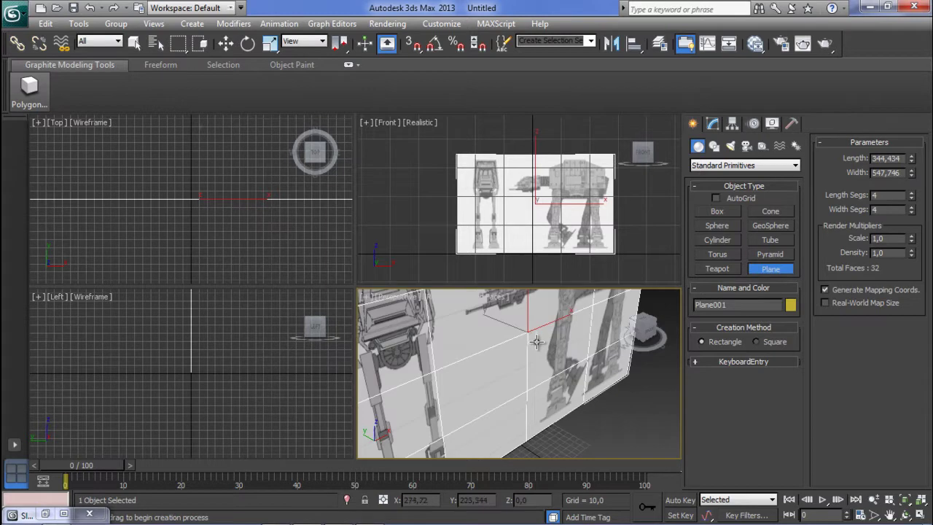
pyautogui.moveTo(534, 212); pyautogui.dragTo(508, 215, button='middle')
pyautogui.scroll(5, 508, 215)
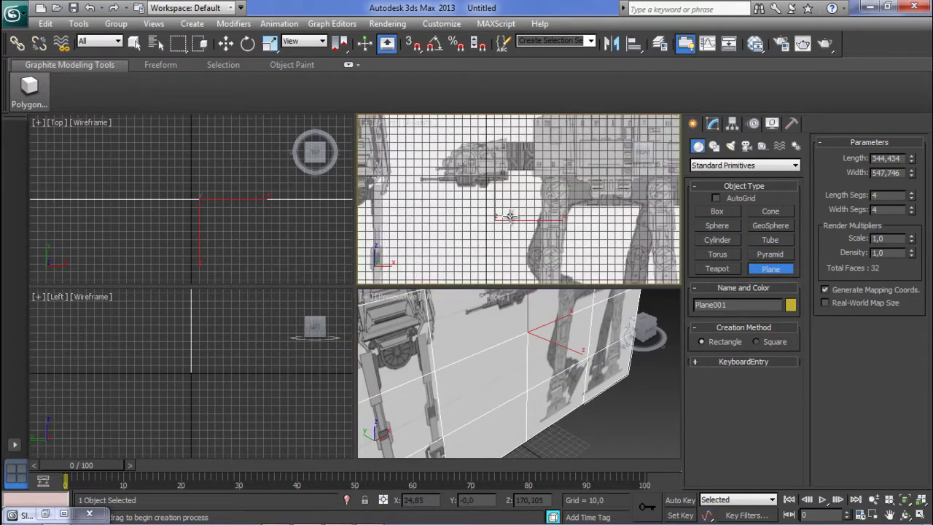
pyautogui.scroll(-3, 508, 216)
pyautogui.scroll(5, 485, 165)
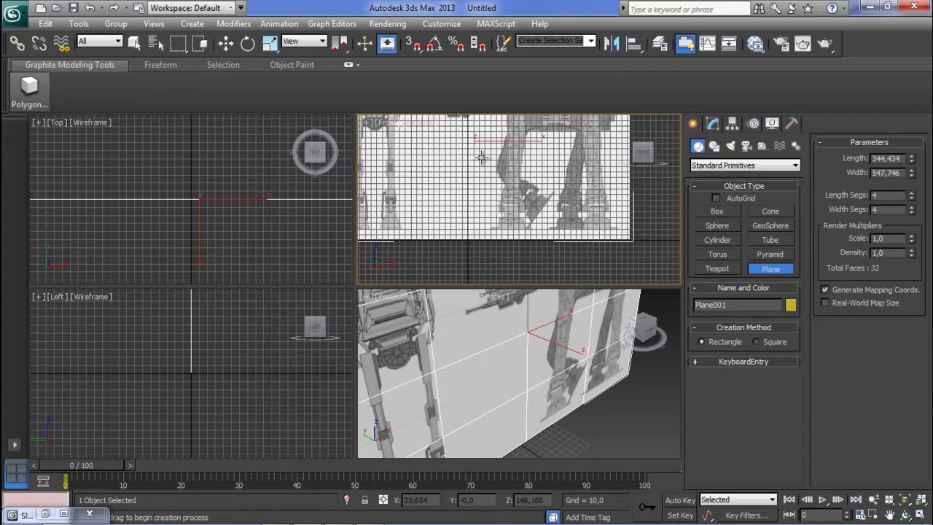
pyautogui.moveTo(487, 167); pyautogui.dragTo(470, 184, button='middle')
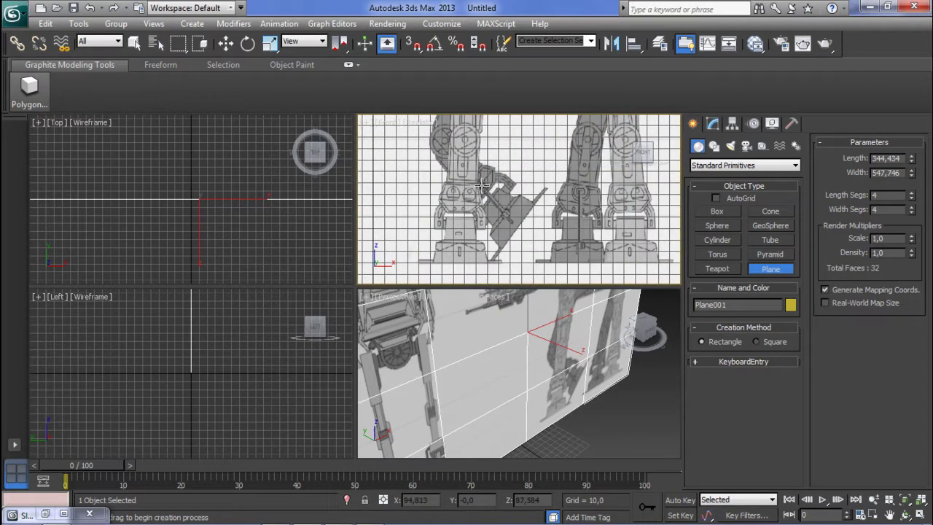
pyautogui.scroll(-3, 513, 191)
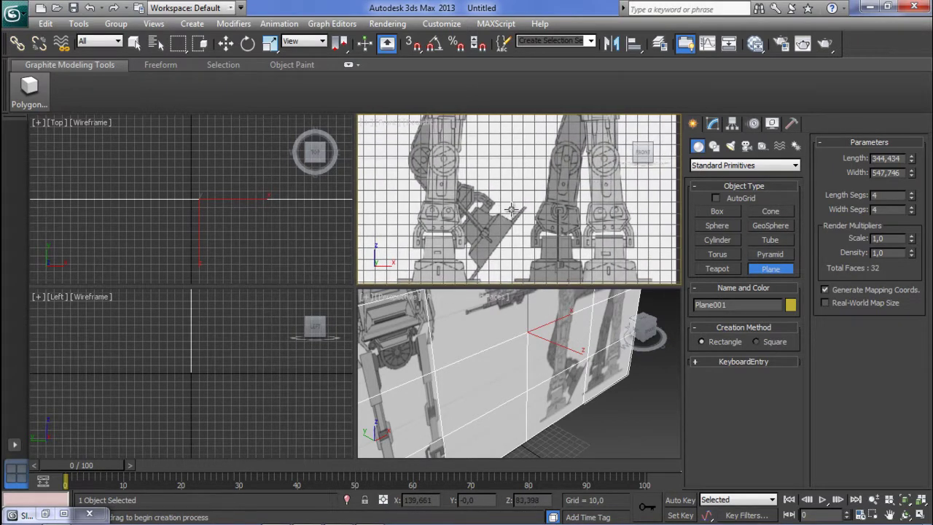
pyautogui.scroll(-2, 513, 209)
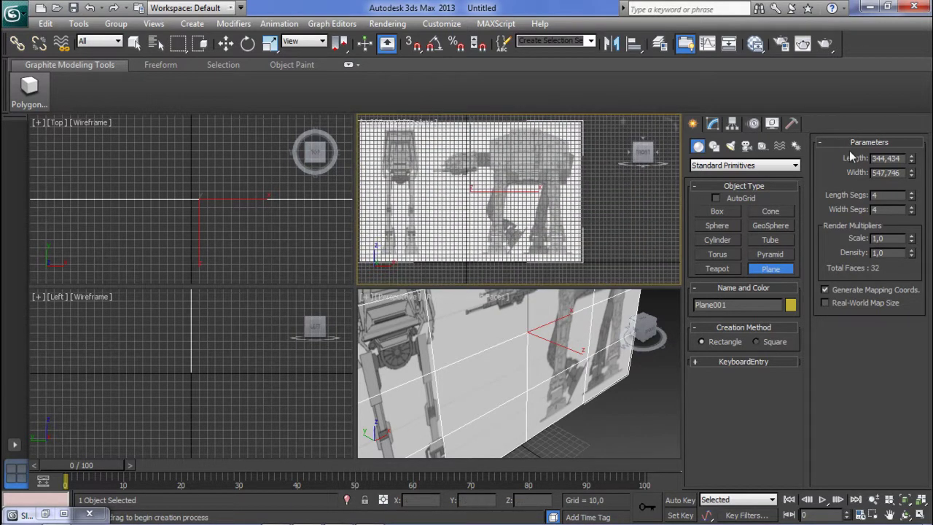
pyautogui.click(724, 240)
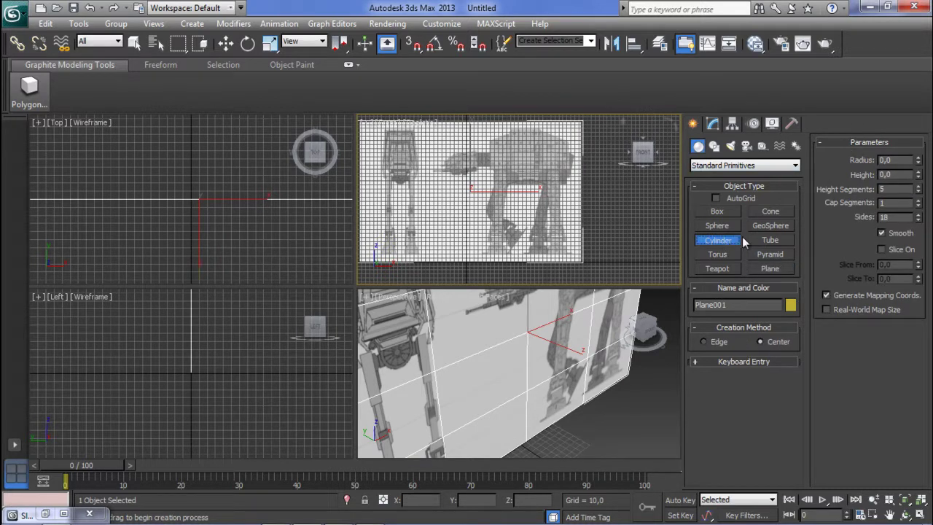
pyautogui.moveTo(210, 181); pyautogui.dragTo(161, 175, button='middle')
pyautogui.moveTo(155, 182); pyautogui.dragTo(167, 188)
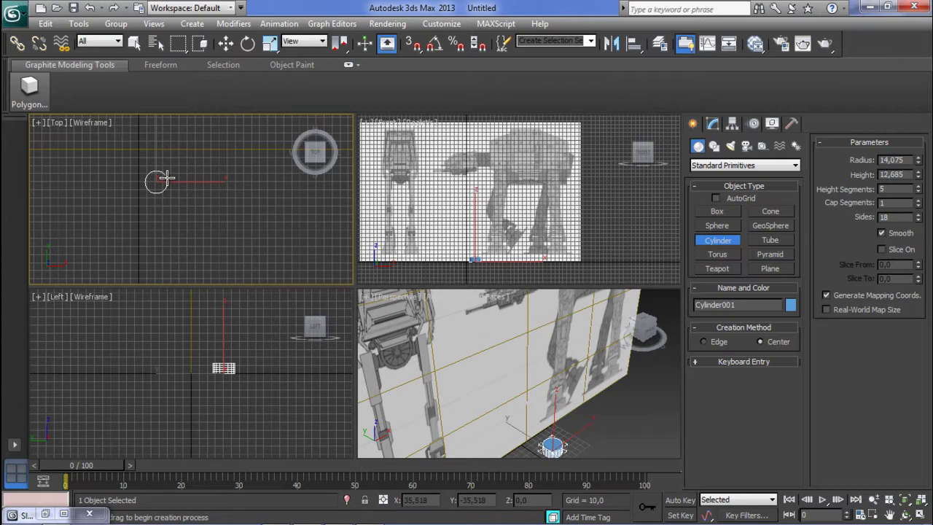
pyautogui.moveTo(167, 178); pyautogui.dragTo(152, 179, button='middle')
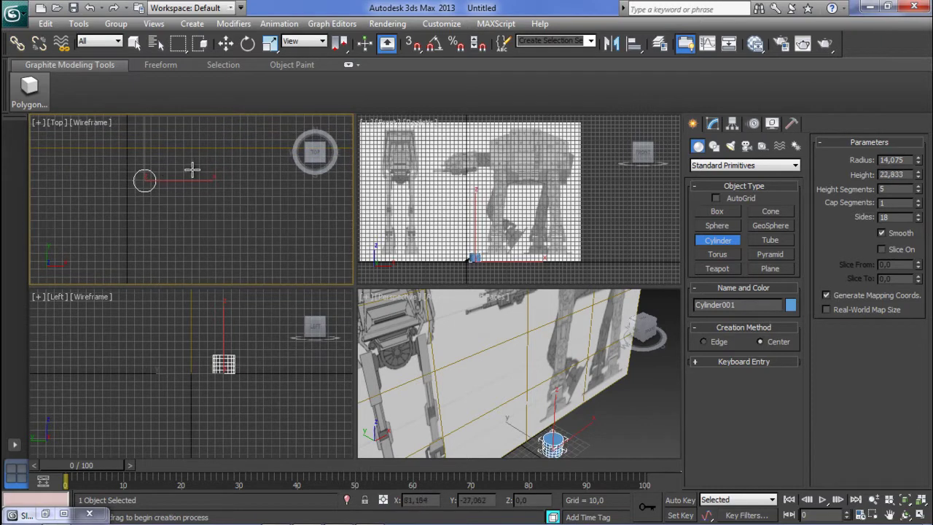
pyautogui.rightClick(192, 170)
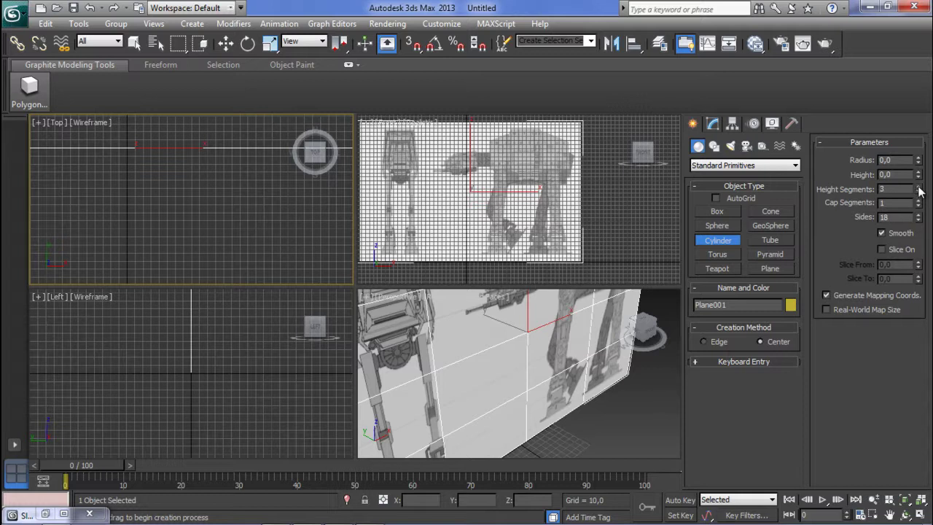
# Step: Create a cylinder with 3 height segments in the top viewport, about 12.9 in radius and 23.7 high, in front of the blueprint plane
pyautogui.moveTo(287, 217); pyautogui.dragTo(163, 188, button='middle')
pyautogui.moveTo(166, 181); pyautogui.dragTo(193, 191)
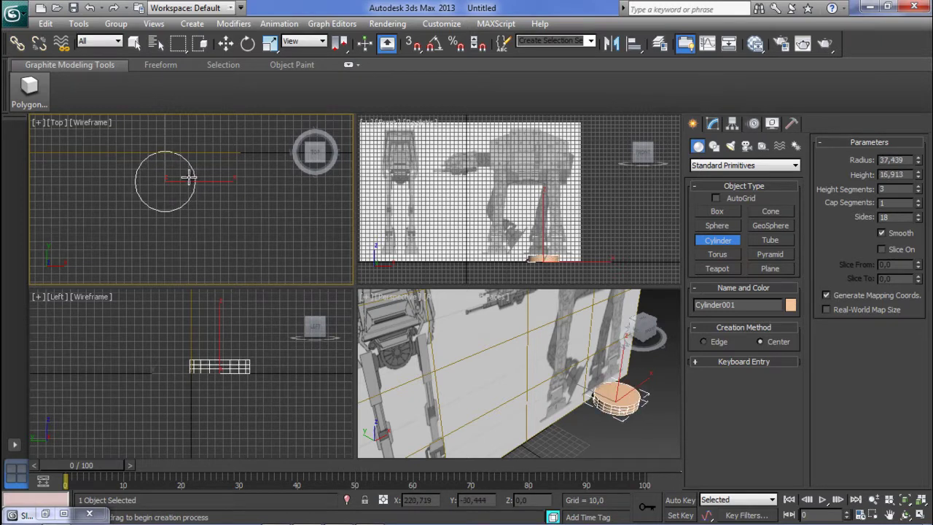
pyautogui.rightClick(188, 179)
pyautogui.moveTo(195, 176); pyautogui.dragTo(204, 178)
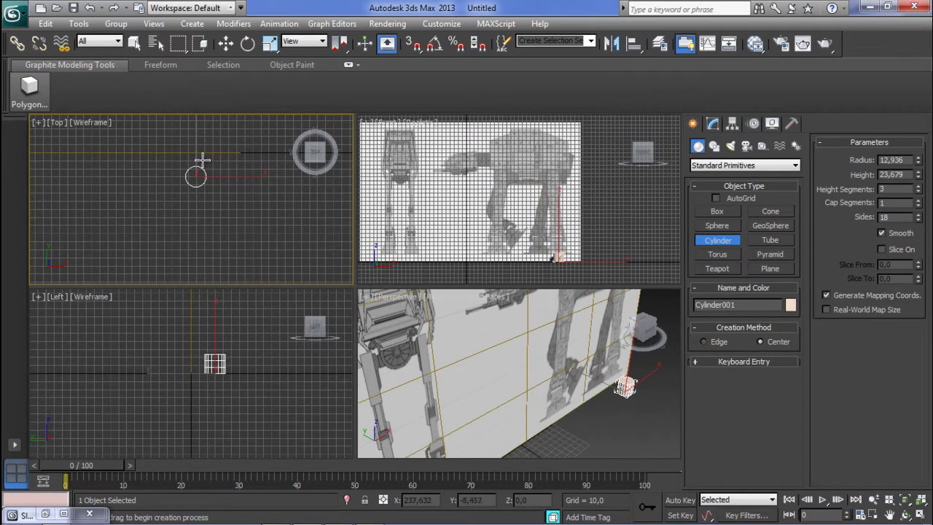
pyautogui.click(203, 170)
# Step: Maximize the front viewport and move the cylinder over the rearmost foot, with its base near the sole line of the blueprint
pyautogui.press('w')
pyautogui.moveTo(598, 276)
pyautogui.mouseDown(button='middle')
pyautogui.moveTo(592, 262)
pyautogui.moveTo(594, 271)
pyautogui.mouseUp(button='middle')
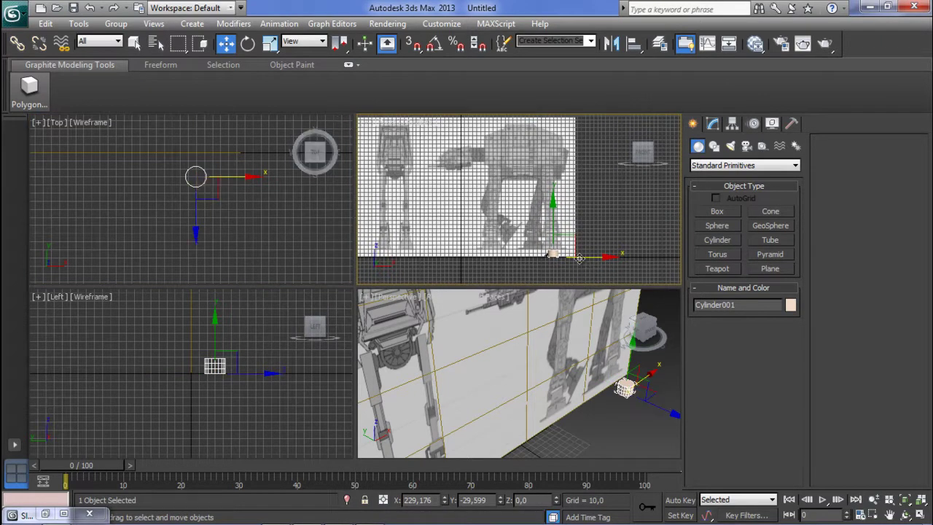
pyautogui.hotkey('alt', 'w')
pyautogui.moveTo(400, 287); pyautogui.dragTo(413, 270, button='middle')
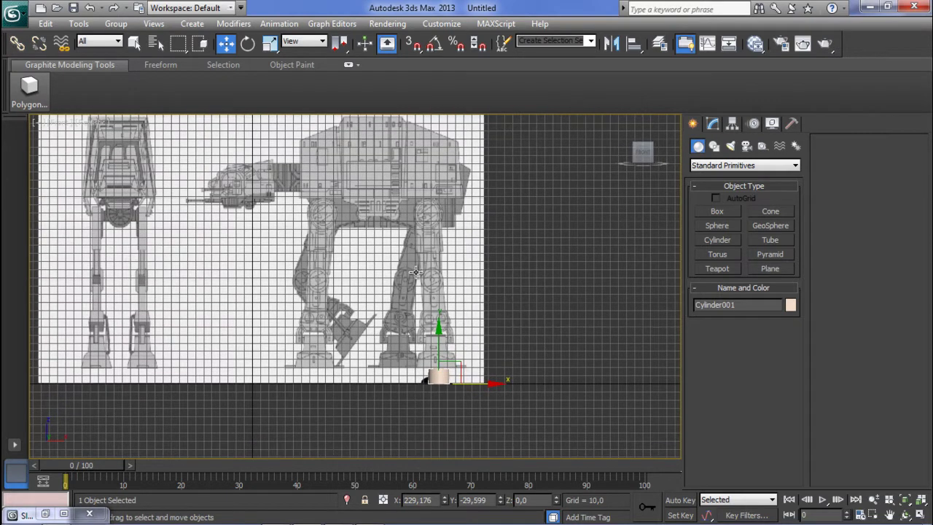
pyautogui.scroll(10, 413, 270)
pyautogui.moveTo(454, 327); pyautogui.dragTo(385, 315, button='middle')
pyautogui.scroll(-5, 396, 279)
pyautogui.scroll(-3, 396, 279)
pyautogui.moveTo(349, 298); pyautogui.dragTo(349, 241)
pyautogui.moveTo(392, 276); pyautogui.dragTo(385, 281)
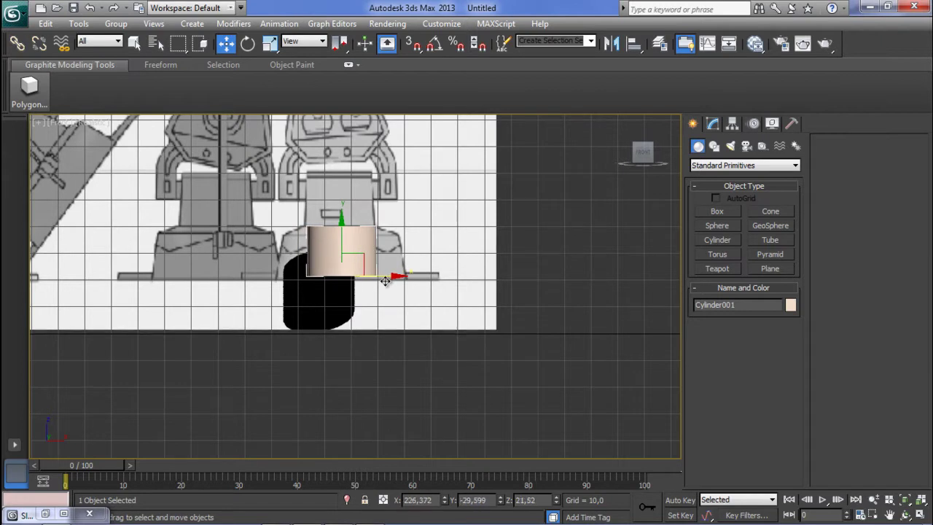
pyautogui.moveTo(343, 240); pyautogui.dragTo(342, 244)
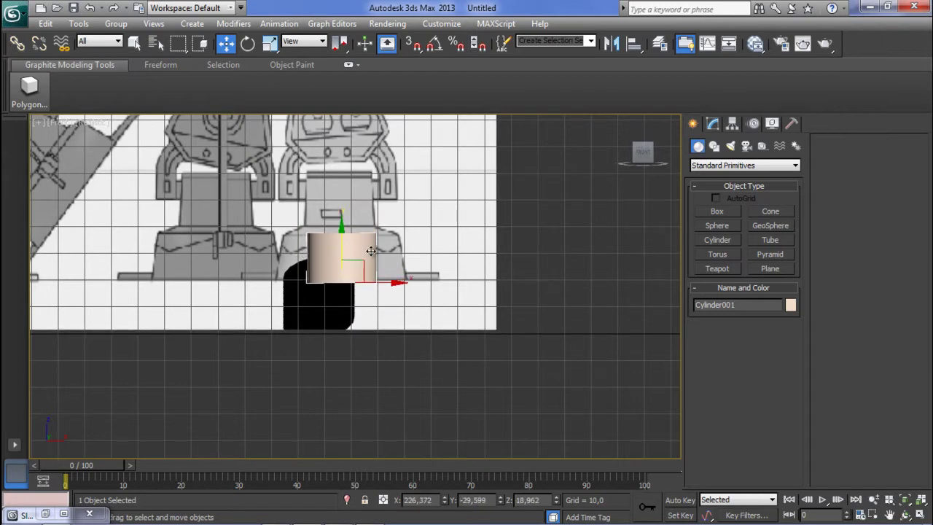
# Step: Scale the cylinder uniformly to about 192% to match the foot's width, and convert it to an Editable Poly
pyautogui.press('r')
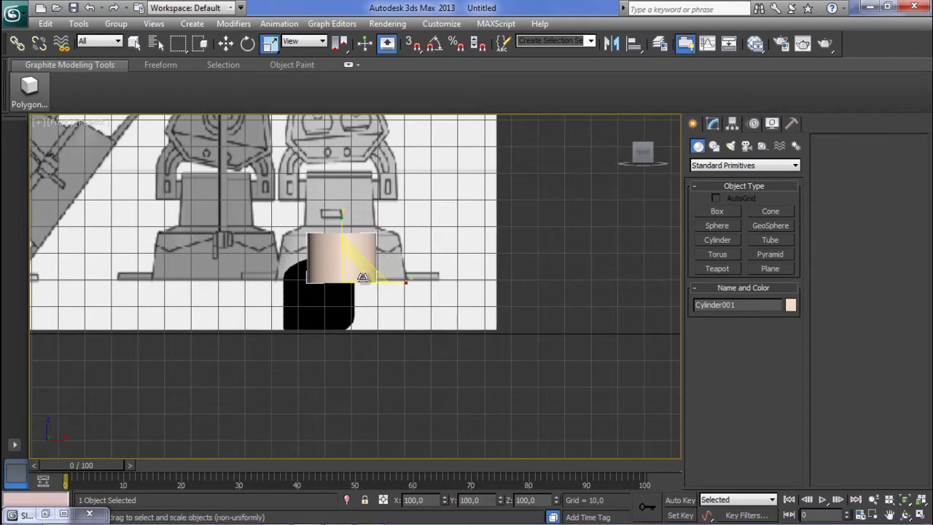
pyautogui.moveTo(350, 272); pyautogui.dragTo(346, 207)
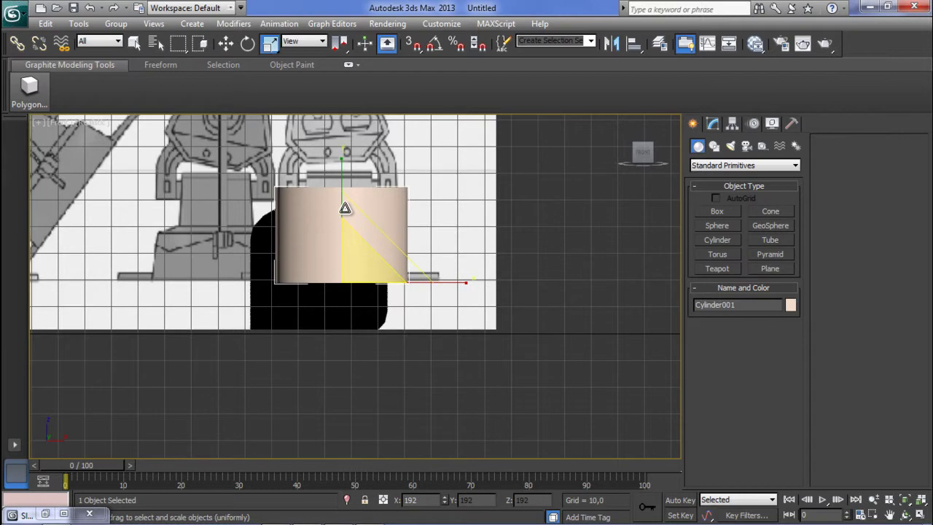
pyautogui.rightClick(400, 217)
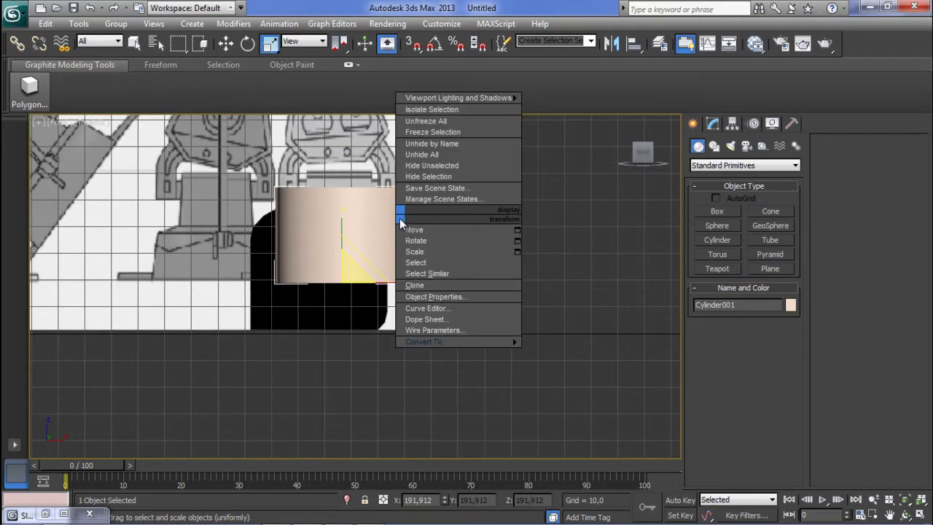
pyautogui.click(382, 219)
pyautogui.rightClick(383, 219)
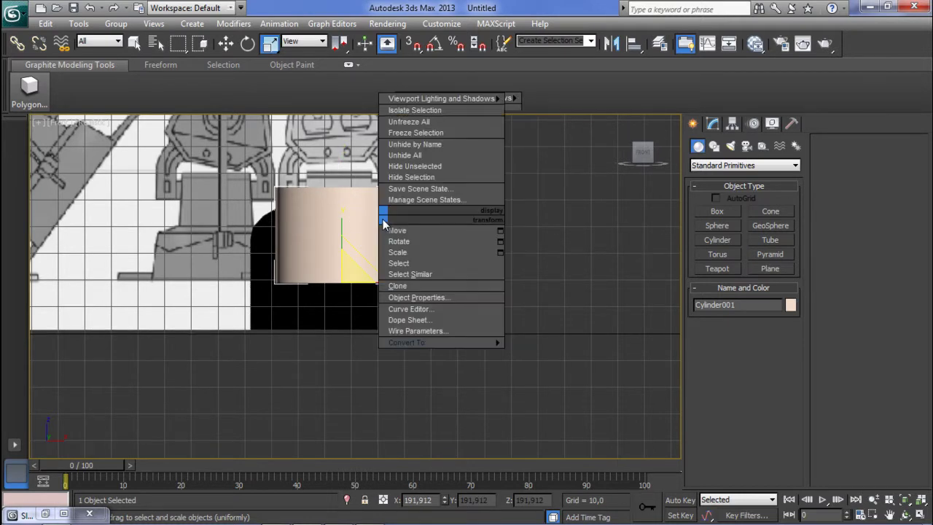
pyautogui.moveTo(421, 343)
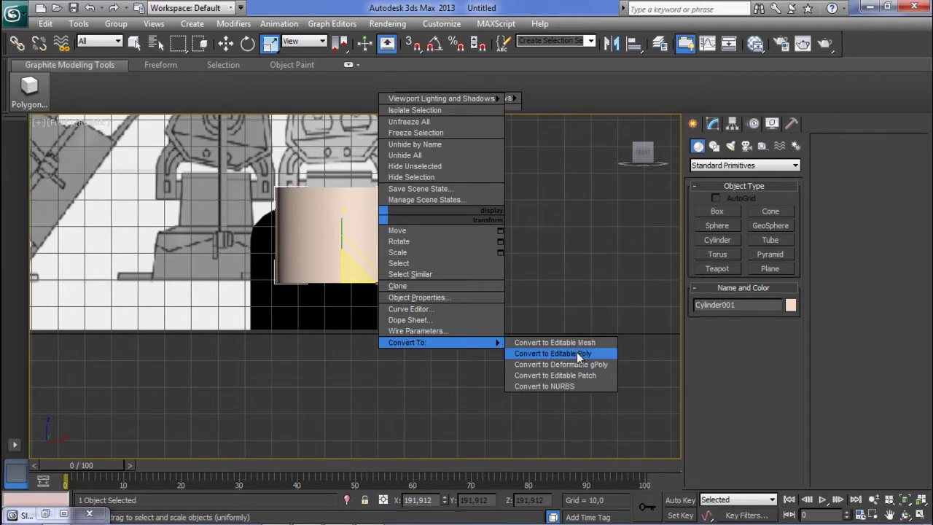
pyautogui.click(552, 353)
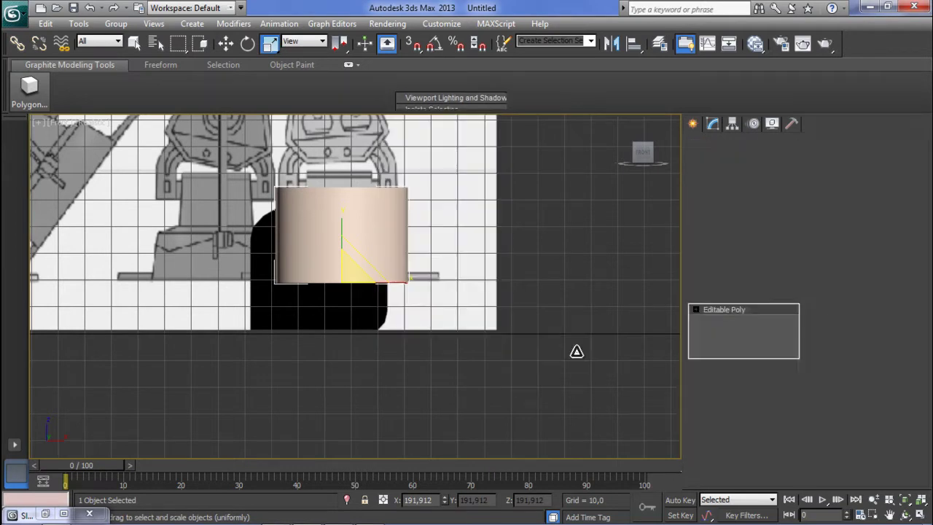
# Step: At vertex level, lower the cylinder's upper three vertex rows in turn until its height fits the foot base on the blueprint
pyautogui.click(696, 310)
pyautogui.click(718, 321)
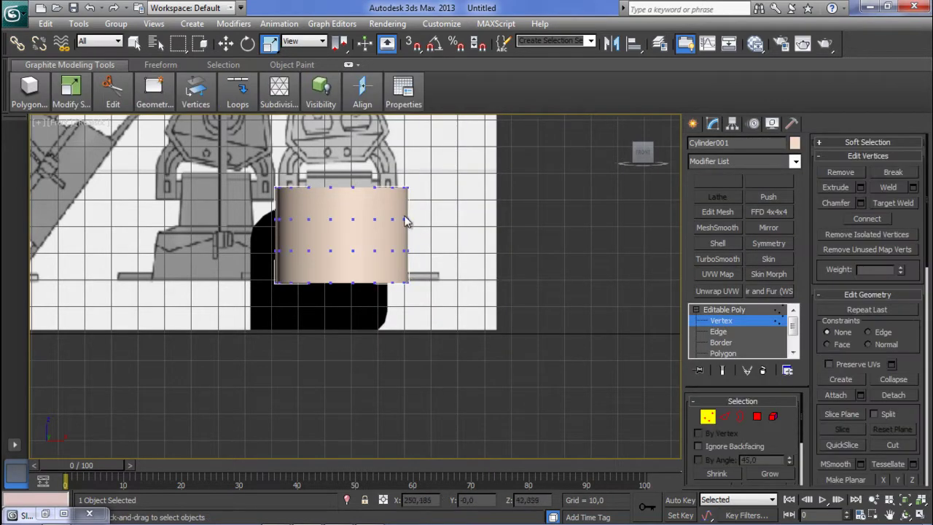
pyautogui.moveTo(457, 162); pyautogui.dragTo(255, 267)
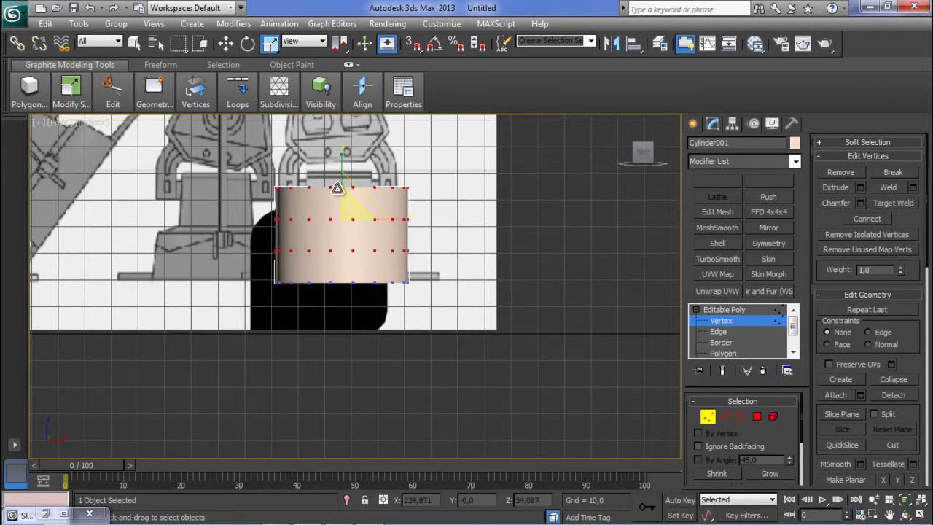
pyautogui.press('w')
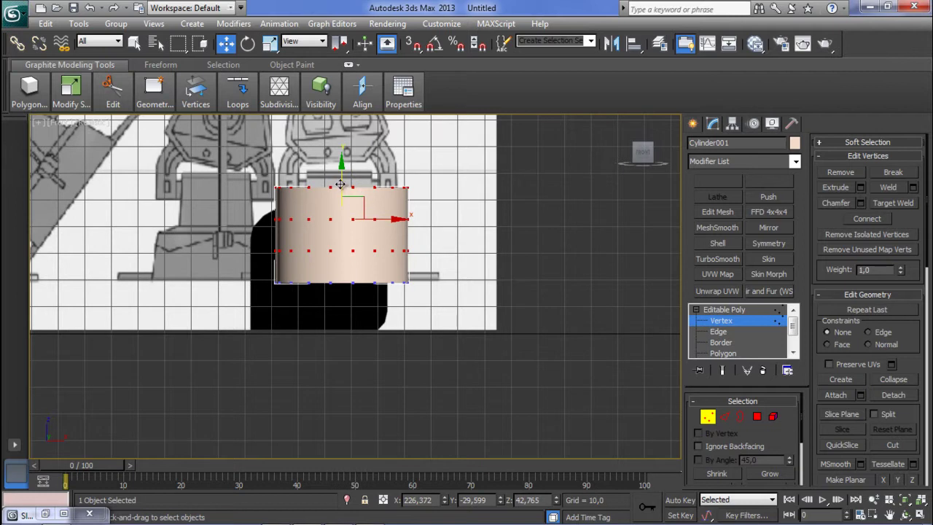
pyautogui.moveTo(342, 183); pyautogui.dragTo(342, 201)
pyautogui.moveTo(430, 171); pyautogui.dragTo(240, 255)
pyautogui.moveTo(341, 186); pyautogui.dragTo(341, 200)
pyautogui.moveTo(441, 198); pyautogui.dragTo(253, 223)
pyautogui.moveTo(342, 176); pyautogui.dragTo(344, 192)
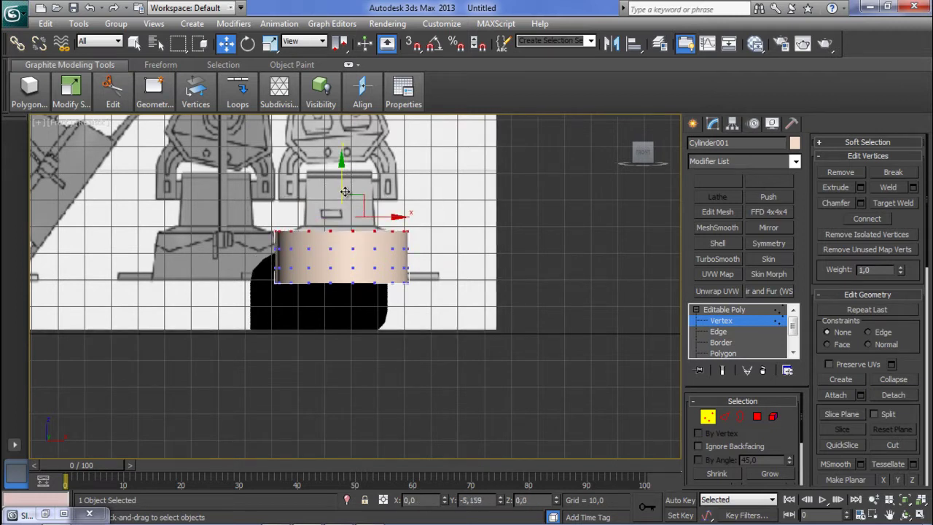
# Step: Make the cylinder see-through and scale its lower middle vertex row inward to follow the foot's sloped sides
pyautogui.click(440, 290)
pyautogui.moveTo(415, 278); pyautogui.dragTo(414, 274, button='middle')
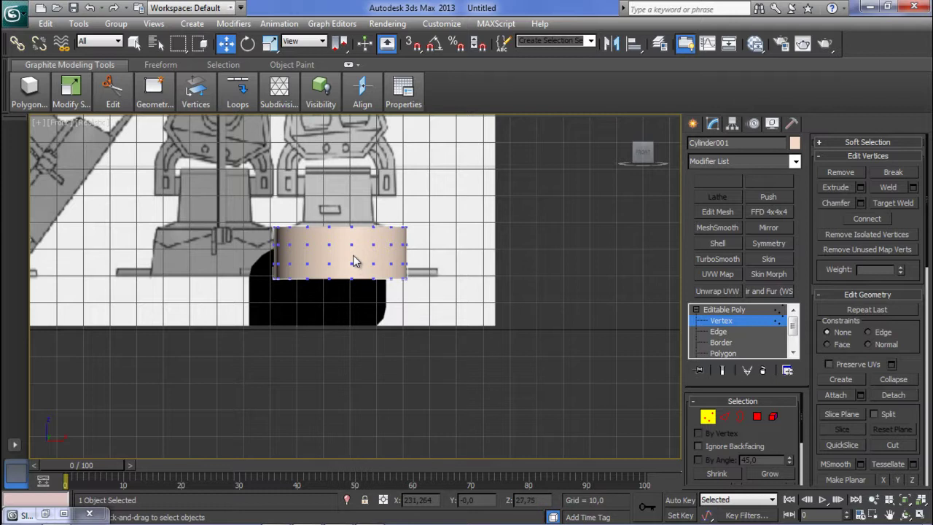
pyautogui.scroll(3, 348, 257)
pyautogui.moveTo(314, 243); pyautogui.dragTo(318, 260, button='middle')
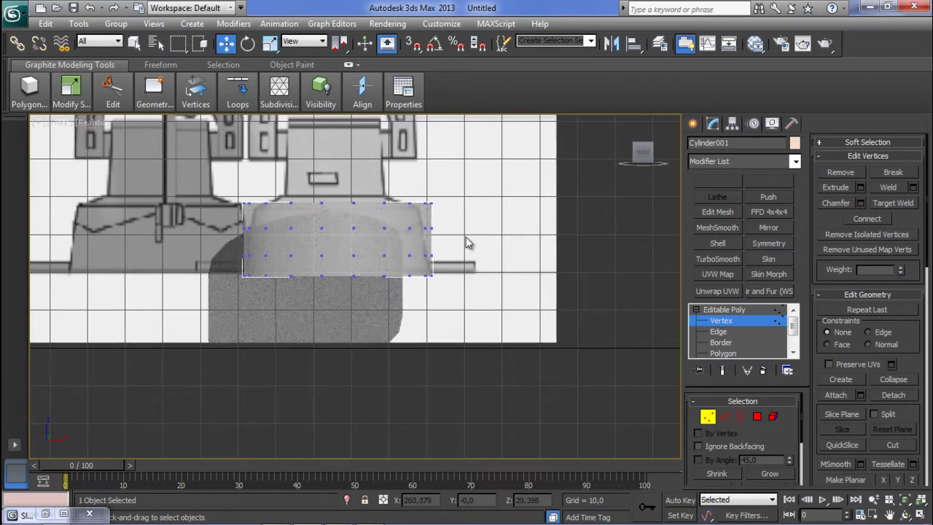
pyautogui.moveTo(447, 254); pyautogui.dragTo(236, 263)
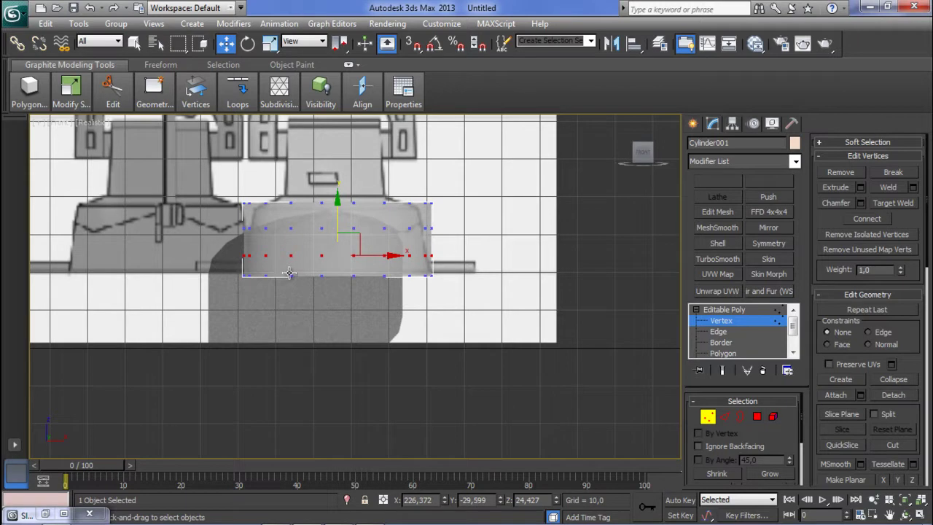
pyautogui.press('r')
pyautogui.moveTo(343, 245); pyautogui.dragTo(343, 253)
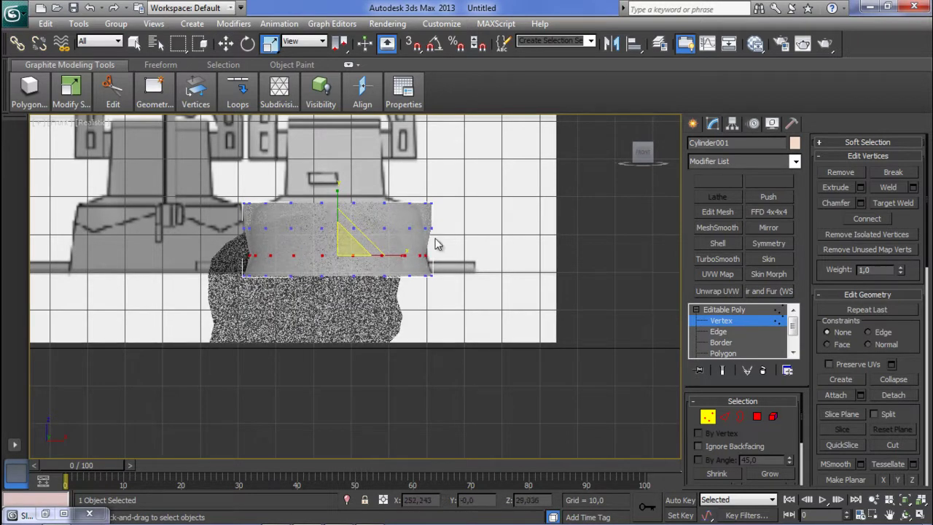
# Step: Scale the upper middle and top vertex rows inward to the foot's tapered outline, and lower the top row slightly
pyautogui.moveTo(443, 221); pyautogui.dragTo(235, 246)
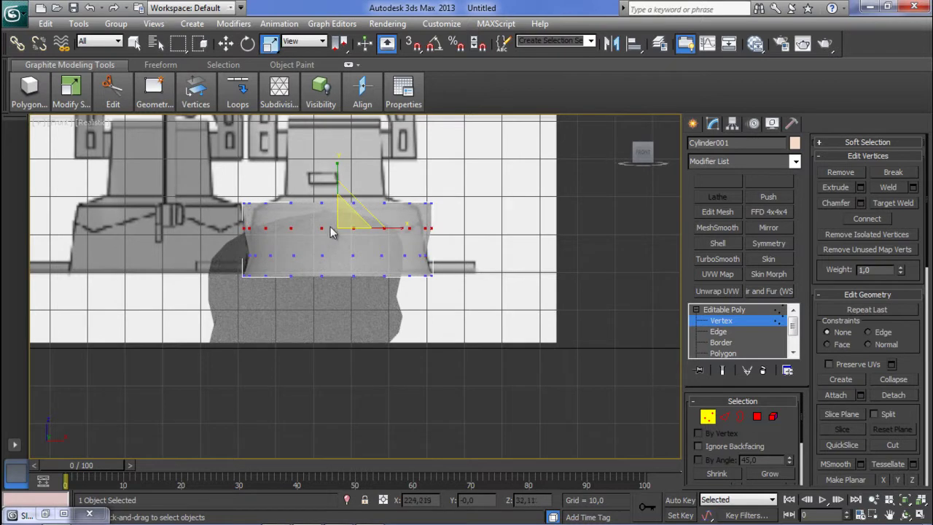
pyautogui.moveTo(344, 219); pyautogui.dragTo(345, 227)
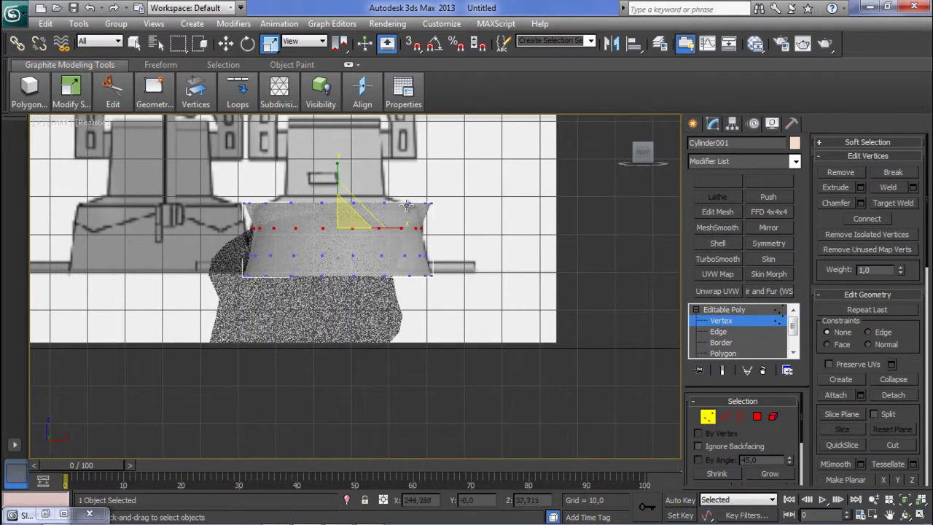
pyautogui.moveTo(468, 192); pyautogui.dragTo(232, 216)
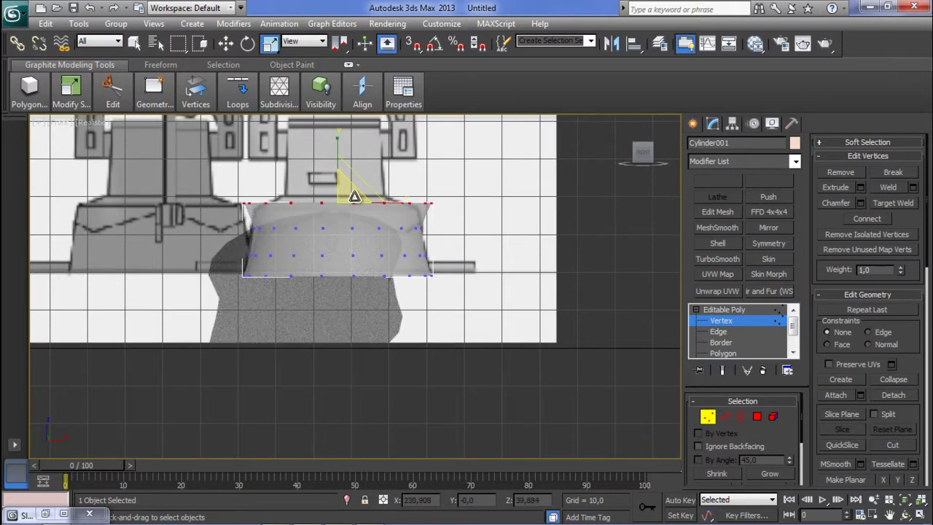
pyautogui.moveTo(351, 197); pyautogui.dragTo(345, 212)
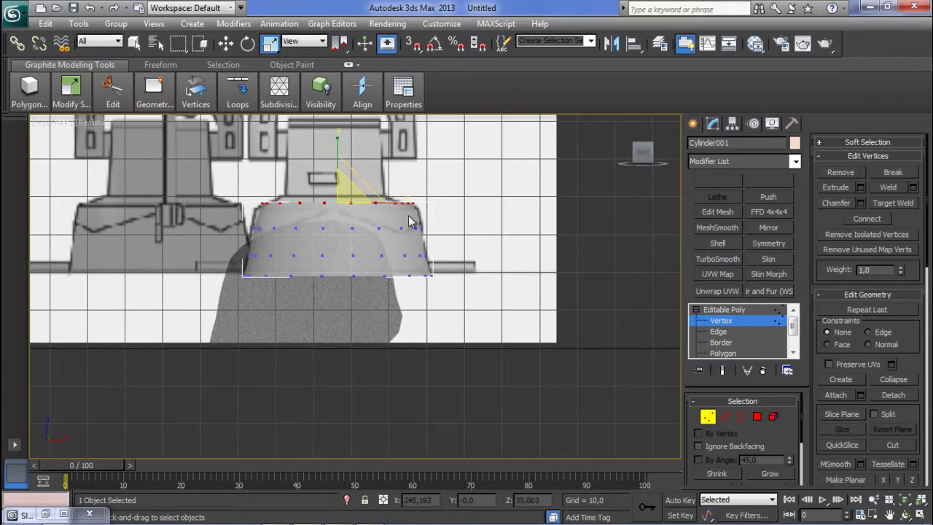
pyautogui.press('w')
pyautogui.moveTo(340, 176); pyautogui.dragTo(337, 173)
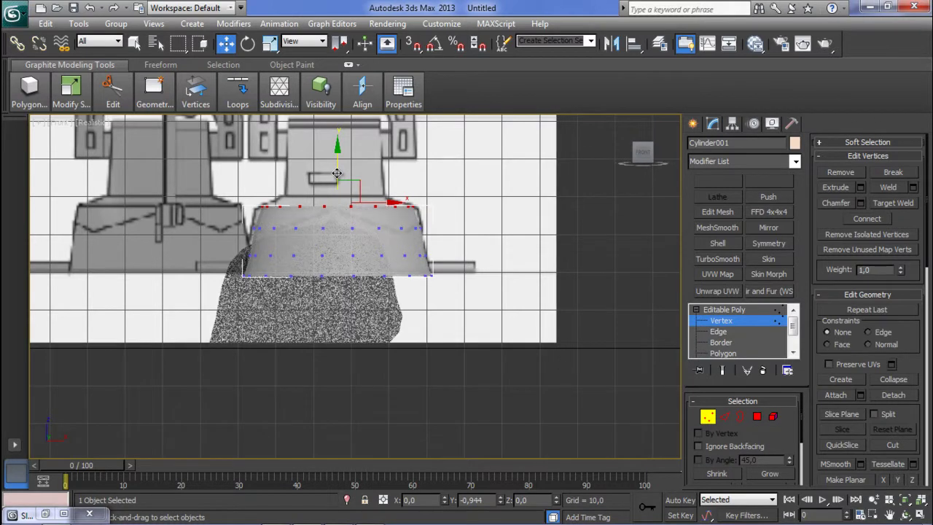
pyautogui.click(437, 233)
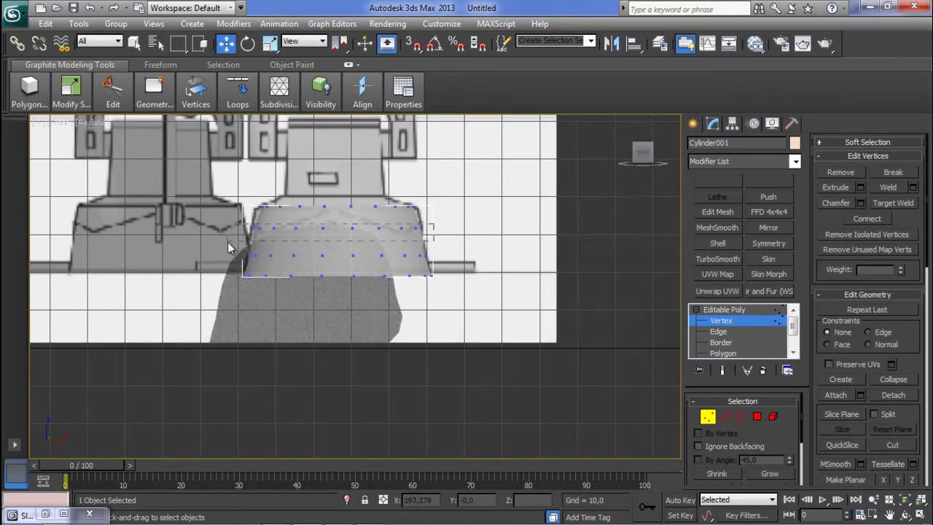
pyautogui.moveTo(228, 241); pyautogui.dragTo(229, 242)
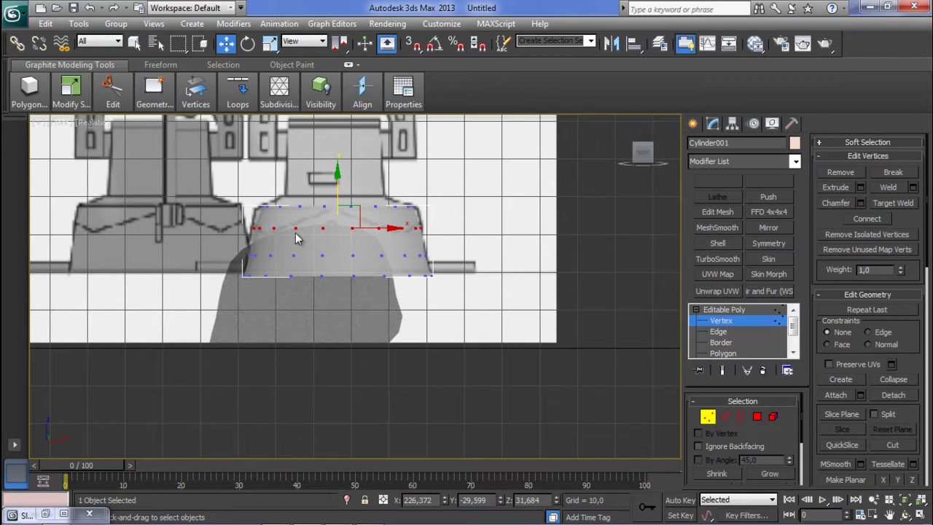
pyautogui.click(358, 205)
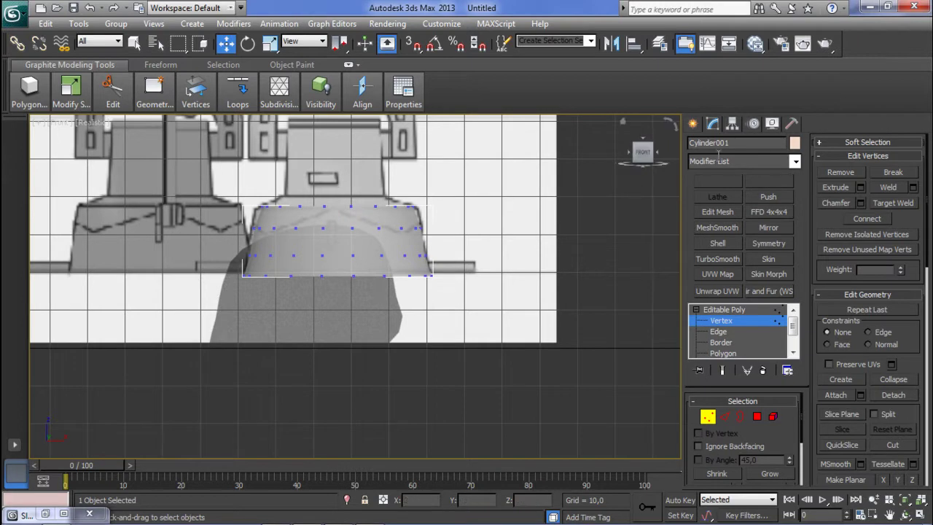
# Step: Shift the whole cylinder slightly along X to about 226.02 so it lines up with the reference foot
pyautogui.click(694, 124)
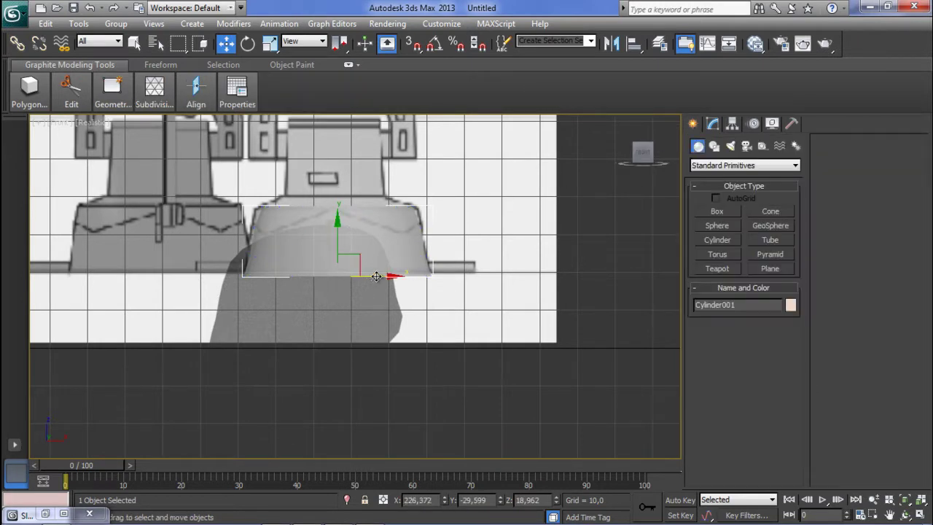
pyautogui.moveTo(371, 275); pyautogui.dragTo(376, 275)
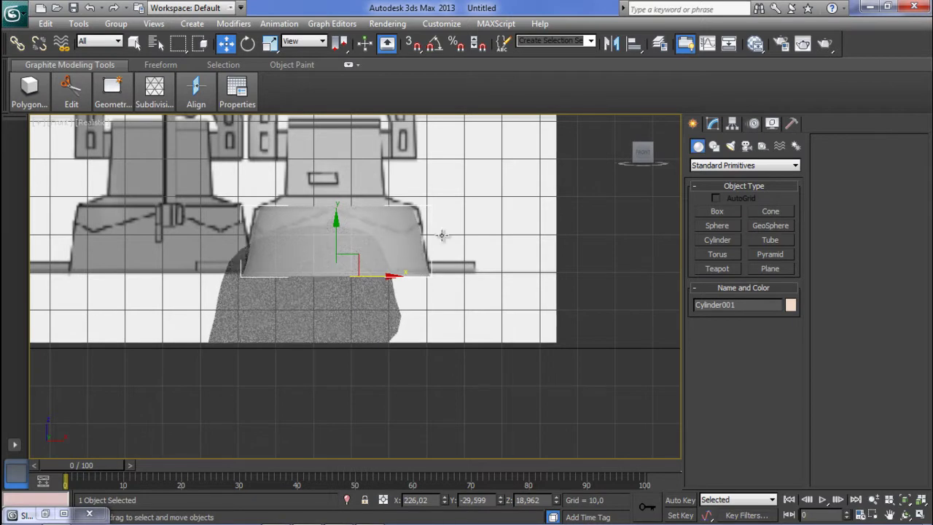
pyautogui.click(713, 123)
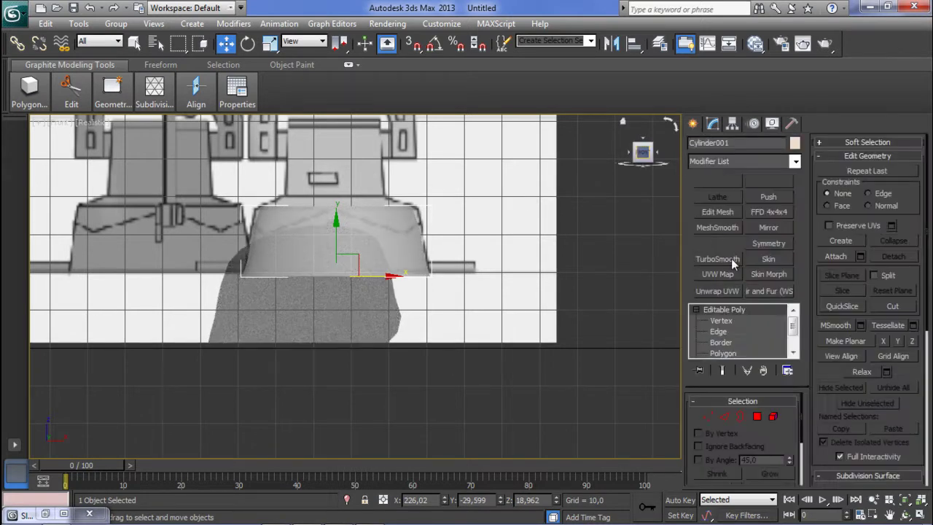
# Step: Scale the cylinder's second vertex row from the top slightly outward to follow the reference foot's outline
pyautogui.click(725, 322)
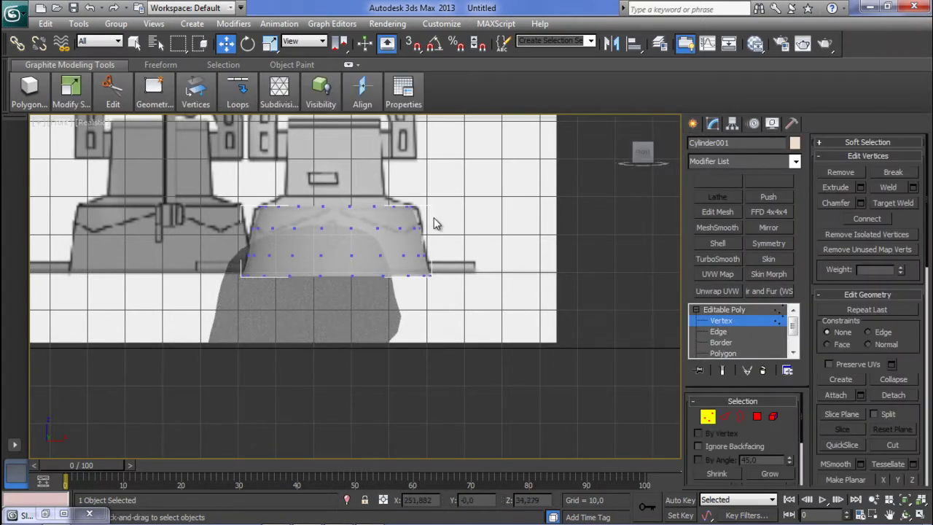
pyautogui.moveTo(436, 219); pyautogui.dragTo(286, 235)
pyautogui.moveTo(226, 238); pyautogui.dragTo(227, 238)
pyautogui.press('r')
pyautogui.moveTo(340, 209)
pyautogui.mouseDown()
pyautogui.moveTo(354, 214)
pyautogui.moveTo(344, 220)
pyautogui.mouseUp()
pyautogui.click(413, 217)
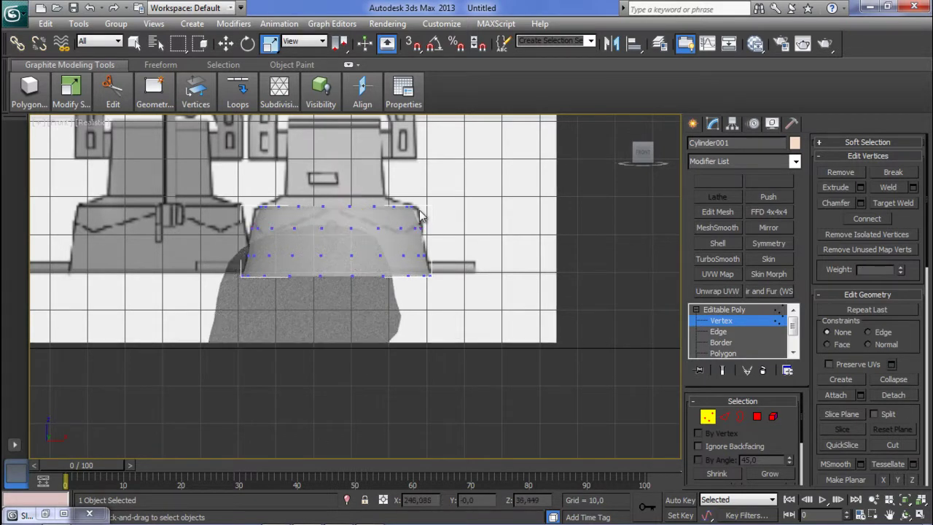
# Step: Scale the cylinder's topmost vertex row slightly outward to match the upper edge of the reference foot
pyautogui.moveTo(431, 201); pyautogui.dragTo(248, 219)
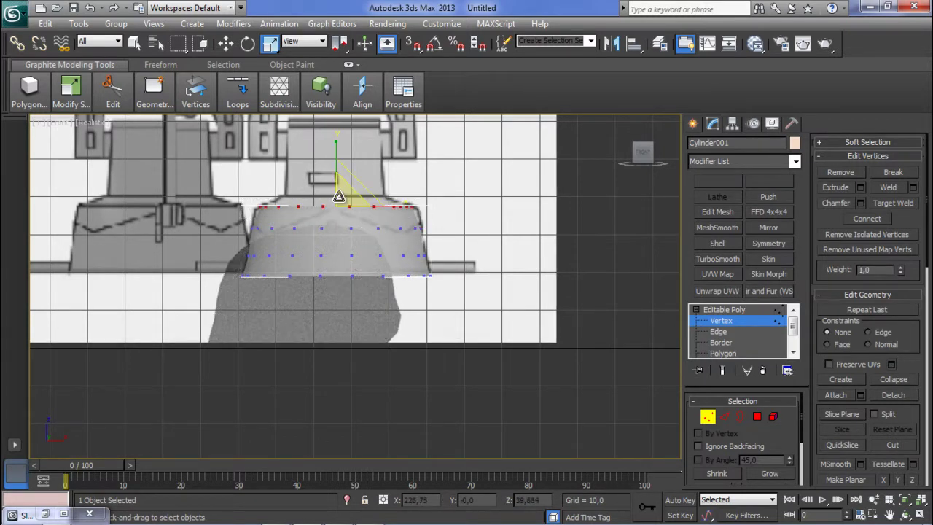
pyautogui.moveTo(342, 196); pyautogui.dragTo(337, 191)
pyautogui.click(345, 223)
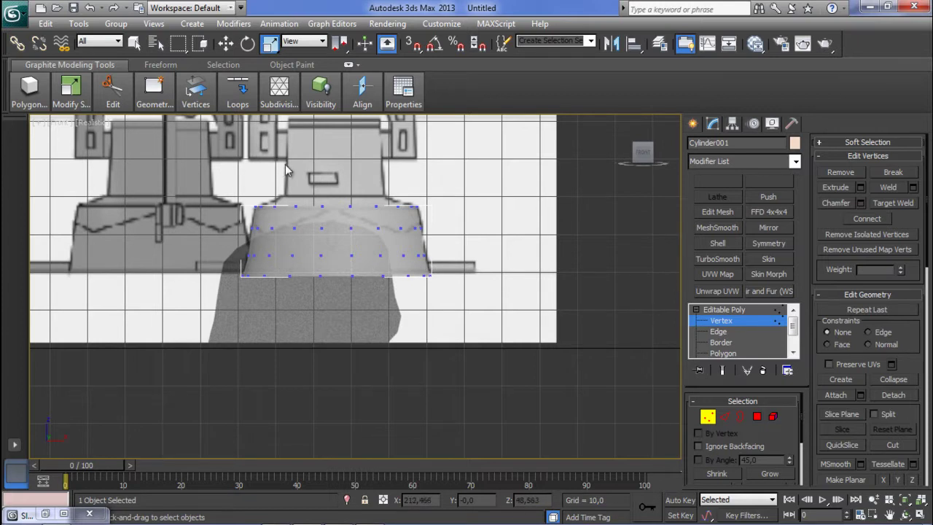
# Step: Bevel the cylinder's top cap polygon with a height of about 1.502 and an outline of about -4.435, following the reference shoulder
pyautogui.click(721, 353)
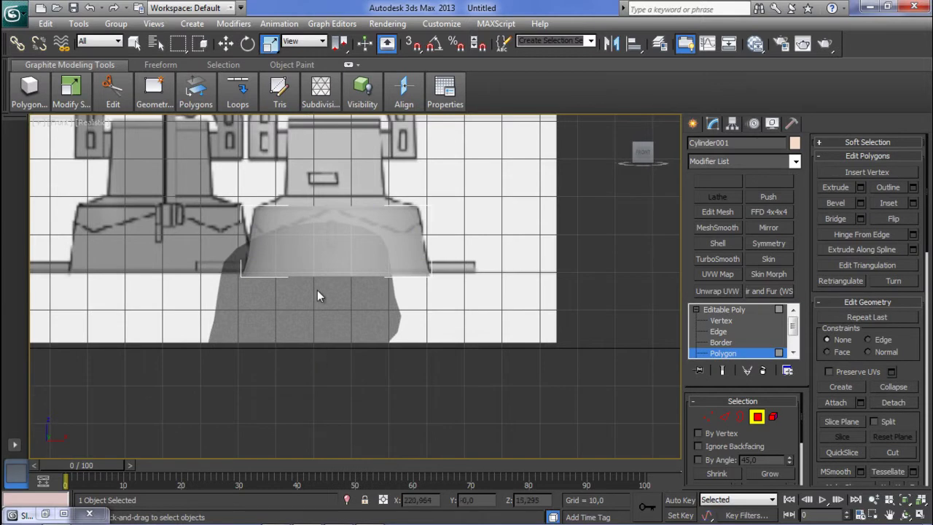
pyautogui.click(317, 291)
pyautogui.press('p')
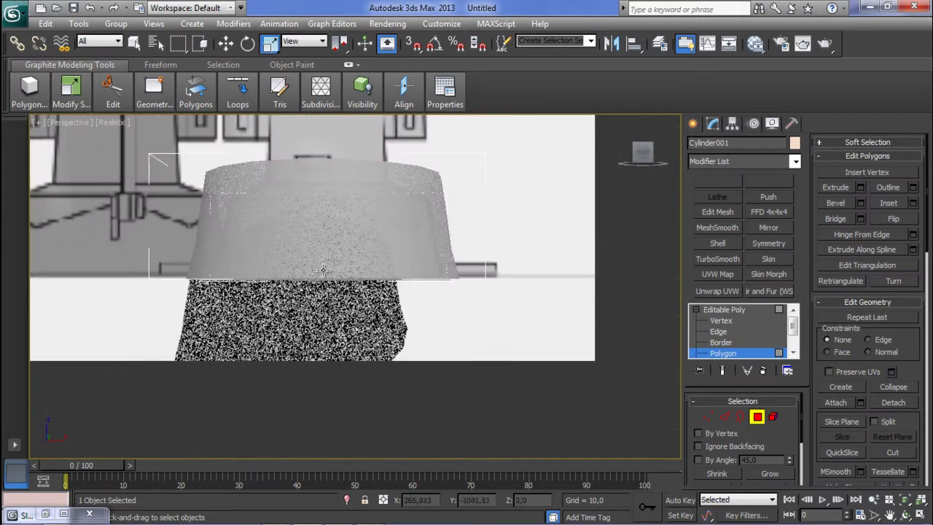
pyautogui.moveTo(316, 257)
pyautogui.mouseDown(button='middle')
pyautogui.moveTo(290, 321)
pyautogui.moveTo(283, 265)
pyautogui.mouseUp(button='middle')
pyautogui.click(282, 265)
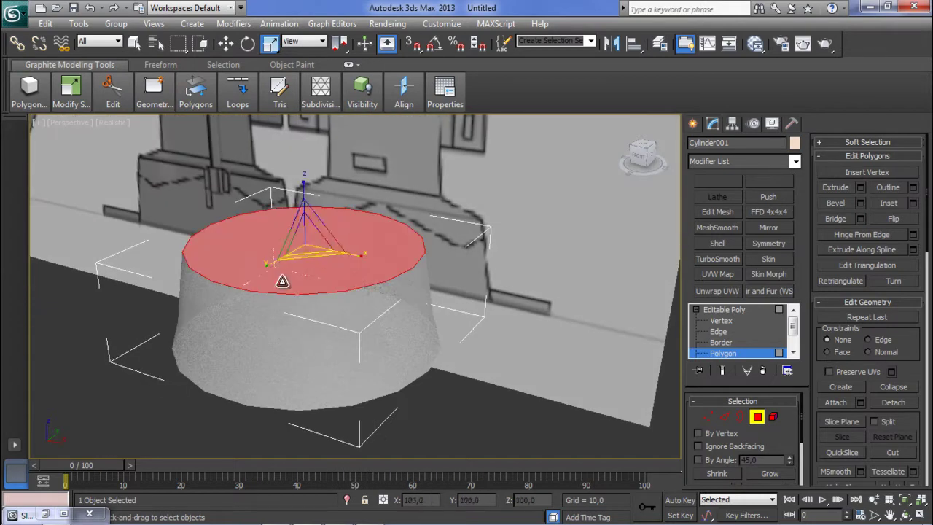
pyautogui.press('f')
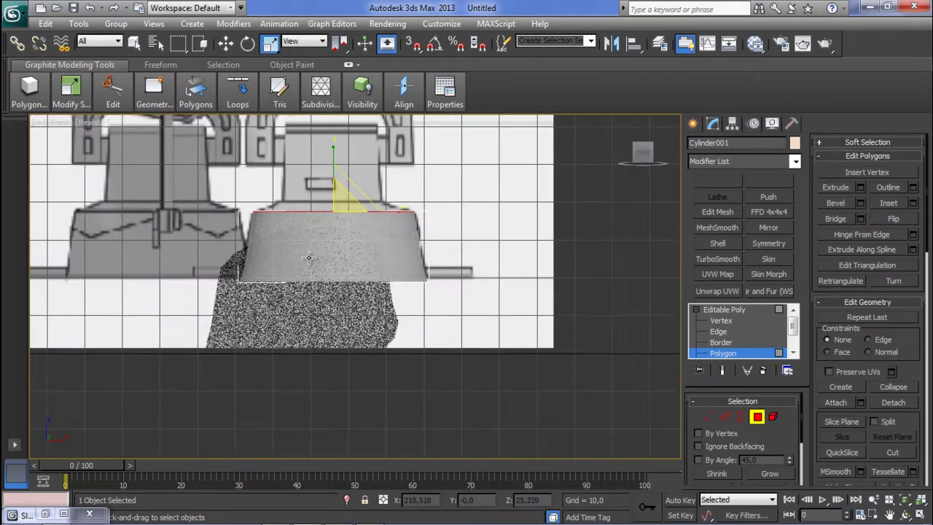
pyautogui.moveTo(291, 277); pyautogui.dragTo(290, 314, button='middle')
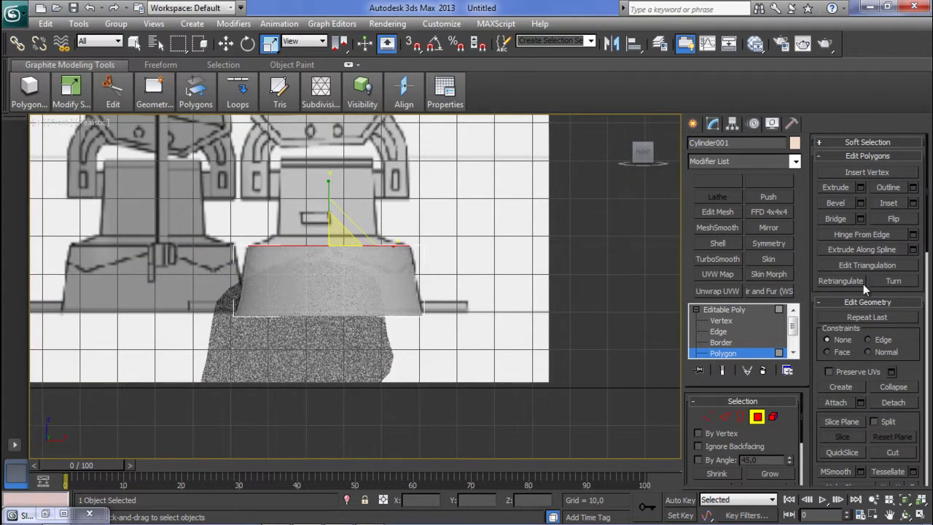
pyautogui.press('w')
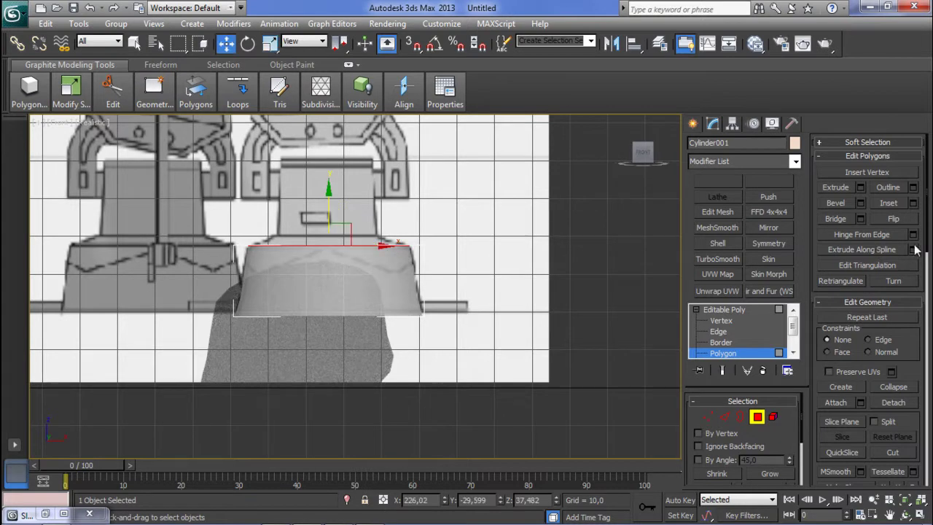
pyautogui.click(860, 203)
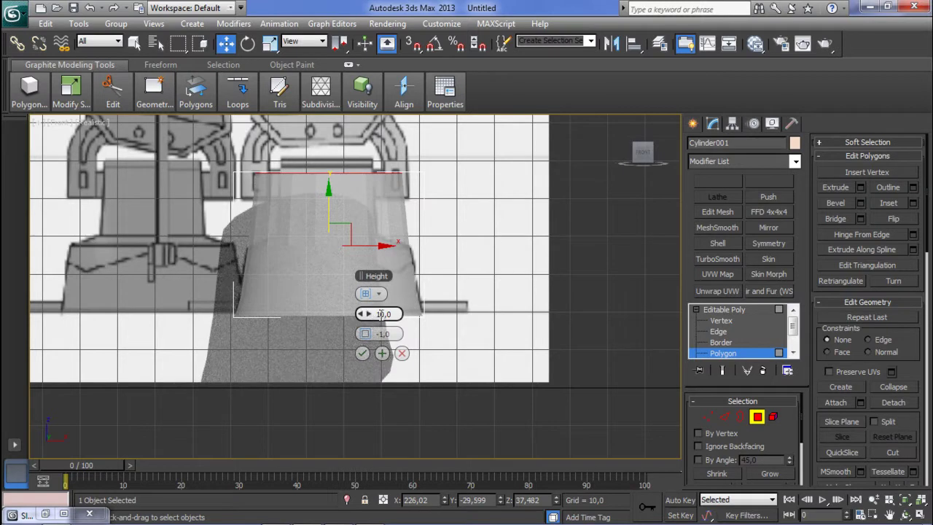
pyautogui.moveTo(361, 314); pyautogui.dragTo(327, 310)
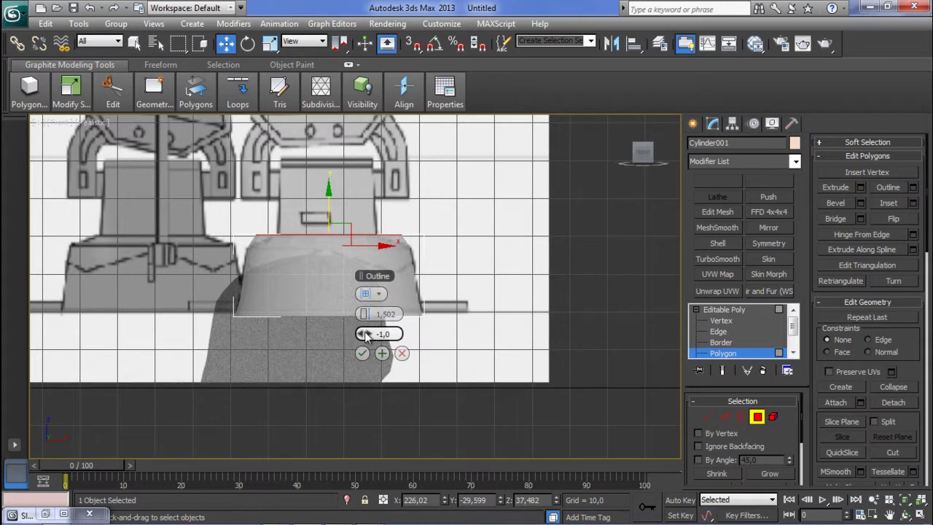
pyautogui.moveTo(366, 335); pyautogui.dragTo(350, 334)
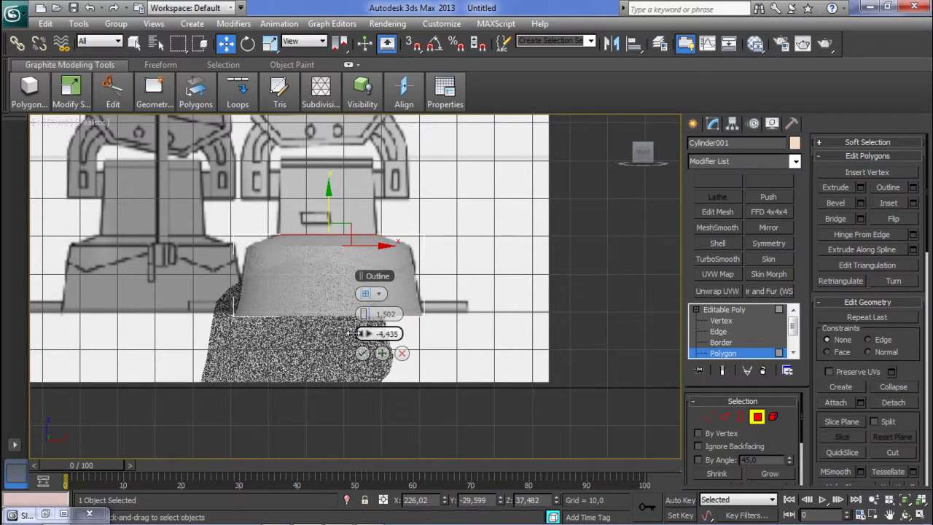
pyautogui.click(362, 353)
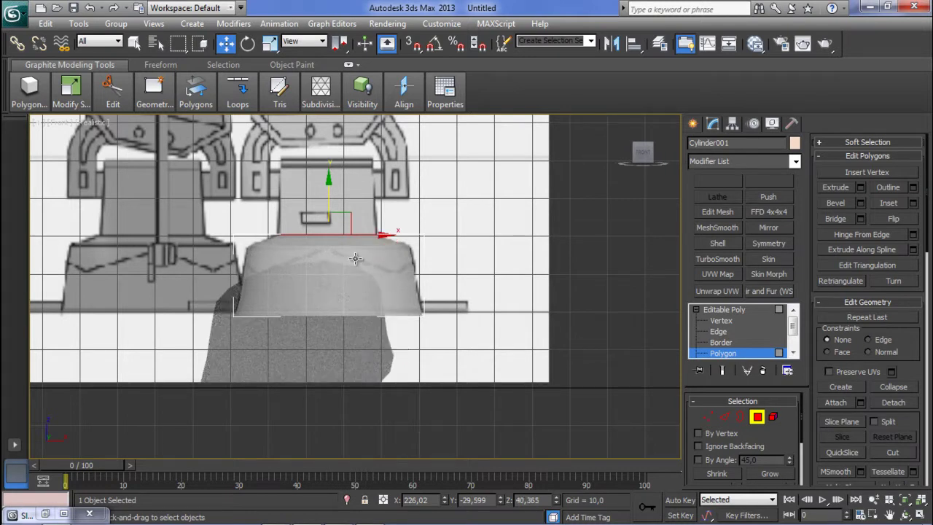
pyautogui.click(420, 248)
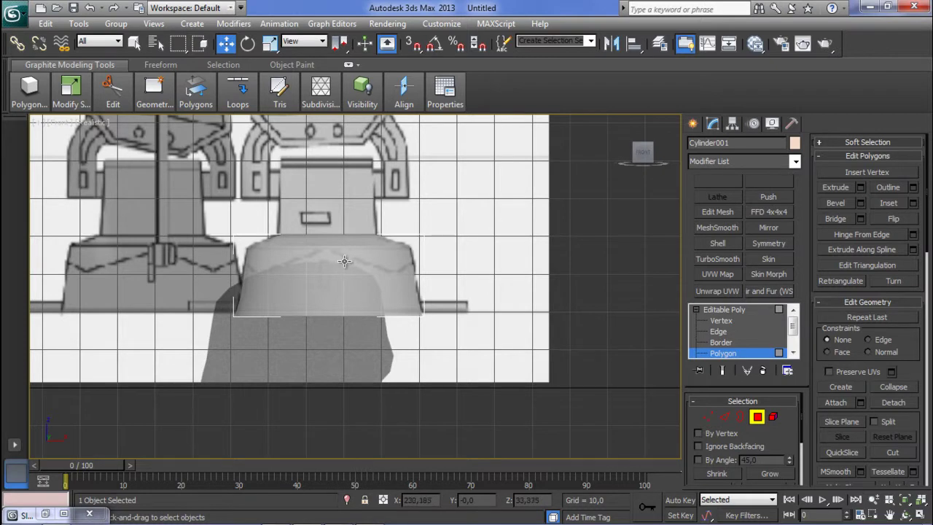
# Step: Examine the beveled foot in perspective against the reference drawing from several distances and angles
pyautogui.press('p')
pyautogui.moveTo(348, 261); pyautogui.dragTo(321, 299, button='middle')
pyautogui.scroll(-3, 330, 305)
pyautogui.scroll(-3, 321, 299)
pyautogui.scroll(3, 321, 299)
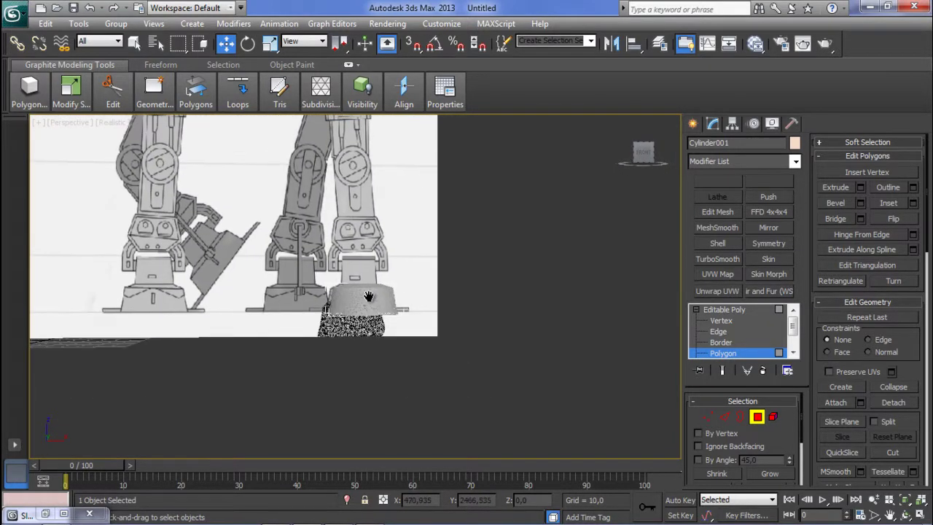
pyautogui.scroll(1, 371, 295)
pyautogui.scroll(3, 371, 295)
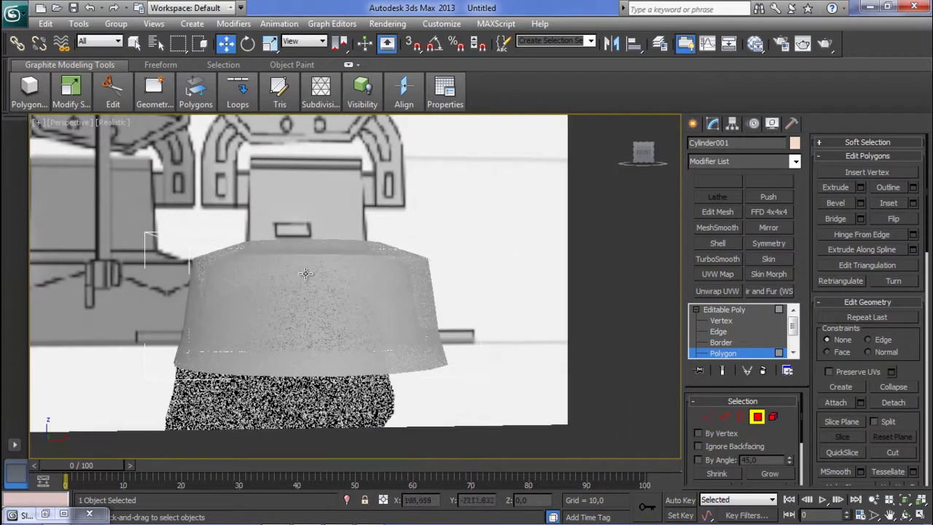
pyautogui.keyDown('alt'); pyautogui.moveTo(478, 288); pyautogui.dragTo(479, 266, button='middle'); pyautogui.keyUp('alt')
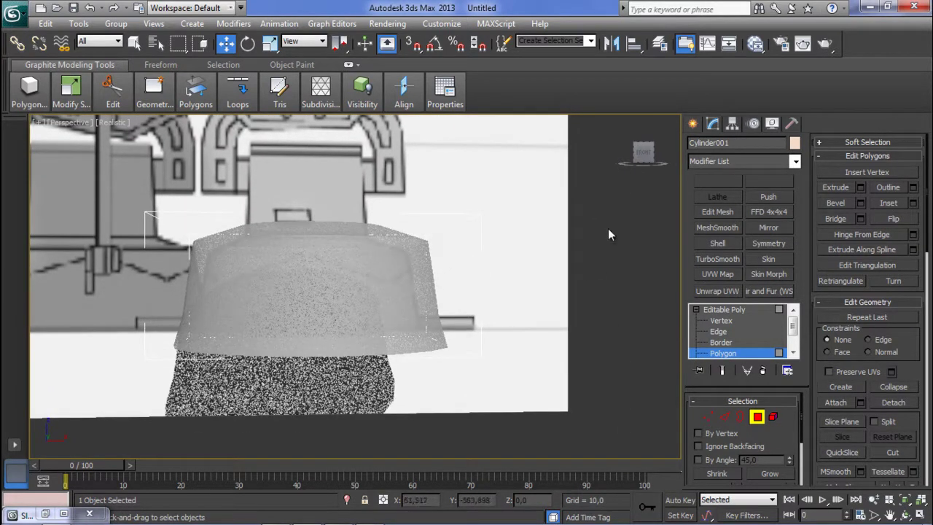
pyautogui.keyDown('alt'); pyautogui.moveTo(378, 301); pyautogui.dragTo(384, 276, button='middle'); pyautogui.keyUp('alt')
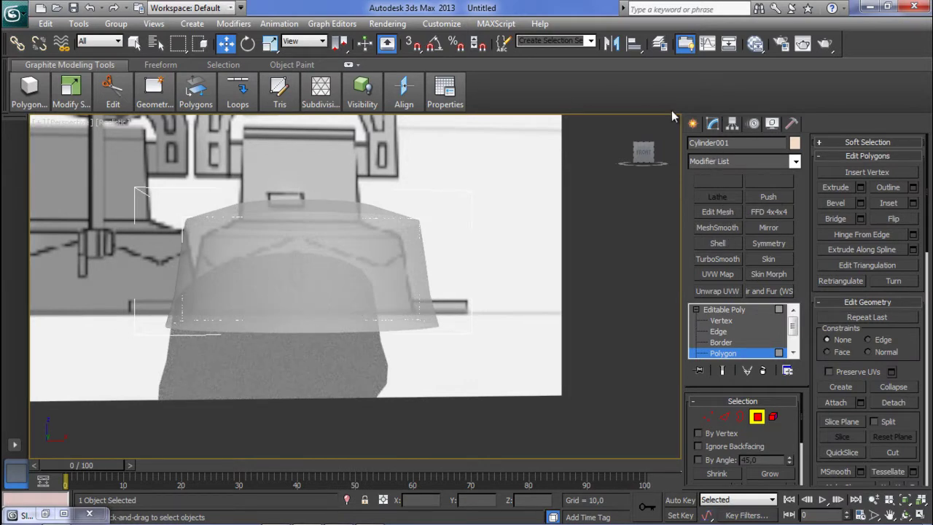
# Step: Leave polygon editing and turn off the cylinder's see-through display so it is shaded solid
pyautogui.click(692, 123)
pyautogui.moveTo(92, 516)
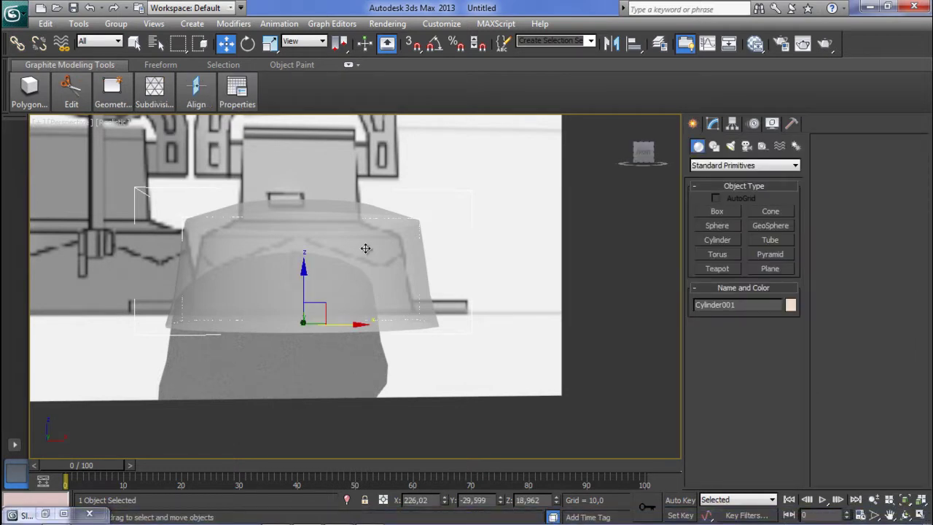
pyautogui.moveTo(349, 256); pyautogui.dragTo(348, 255, button='middle')
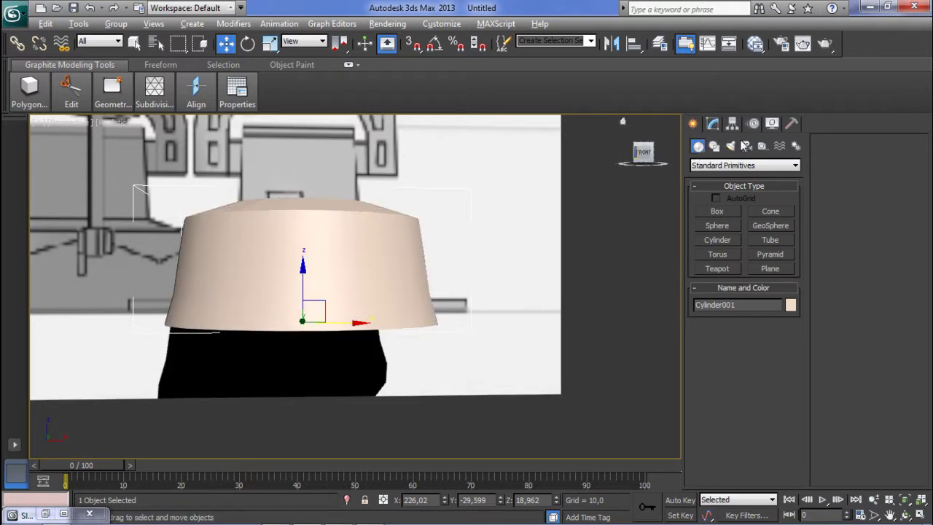
pyautogui.moveTo(290, 260)
pyautogui.mouseDown(button='middle')
pyautogui.moveTo(289, 249)
pyautogui.moveTo(290, 257)
pyautogui.mouseUp(button='middle')
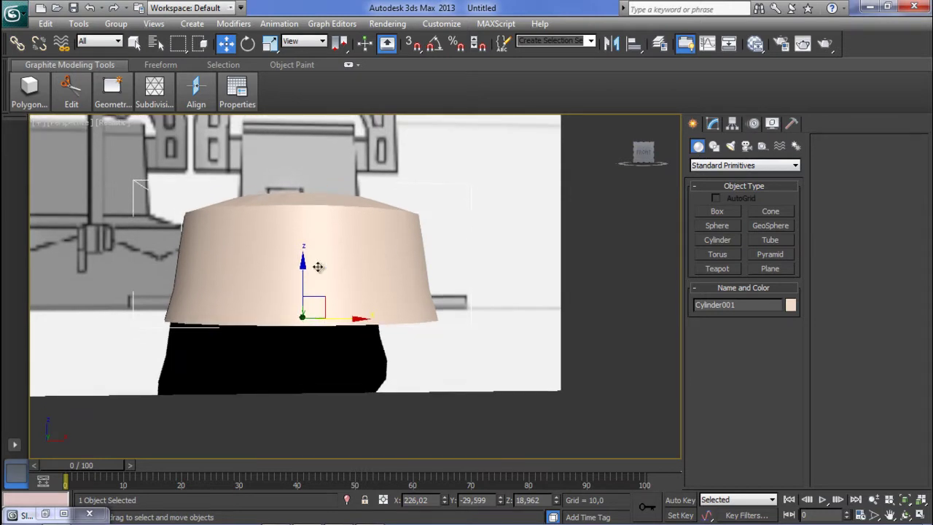
# Step: Create a box with AutoGrid at the cylinder's lower front edge, about 2.048 long, 9.27 wide and 24.777 high, projecting outward
pyautogui.click(722, 212)
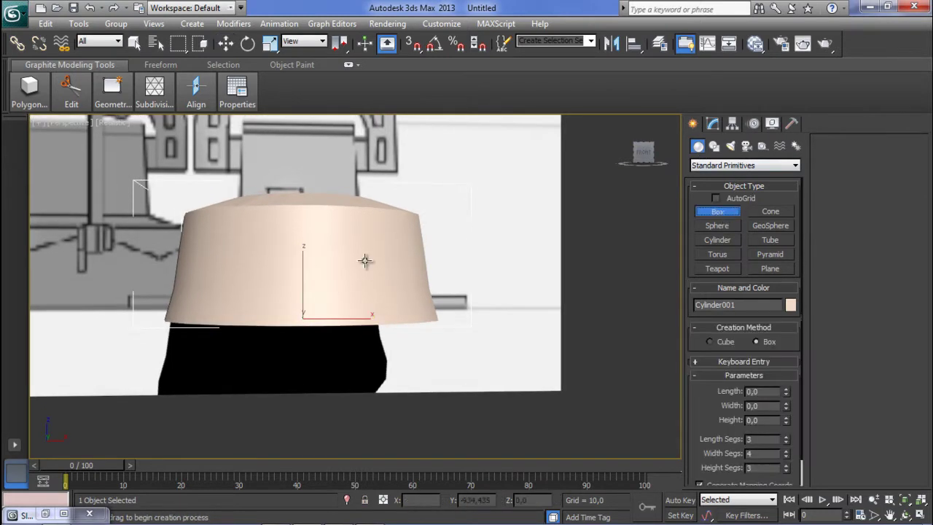
pyautogui.scroll(-10, 425, 253)
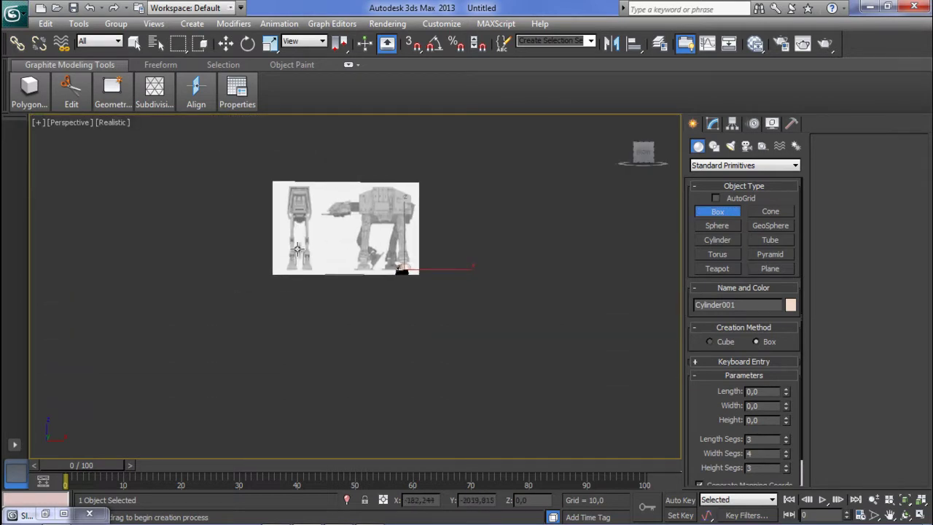
pyautogui.scroll(8, 297, 250)
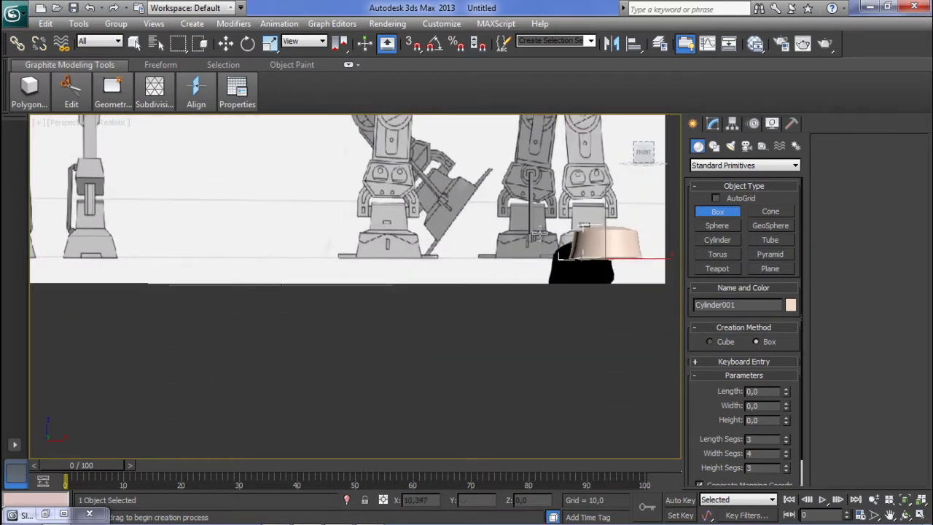
pyautogui.scroll(2, 503, 253)
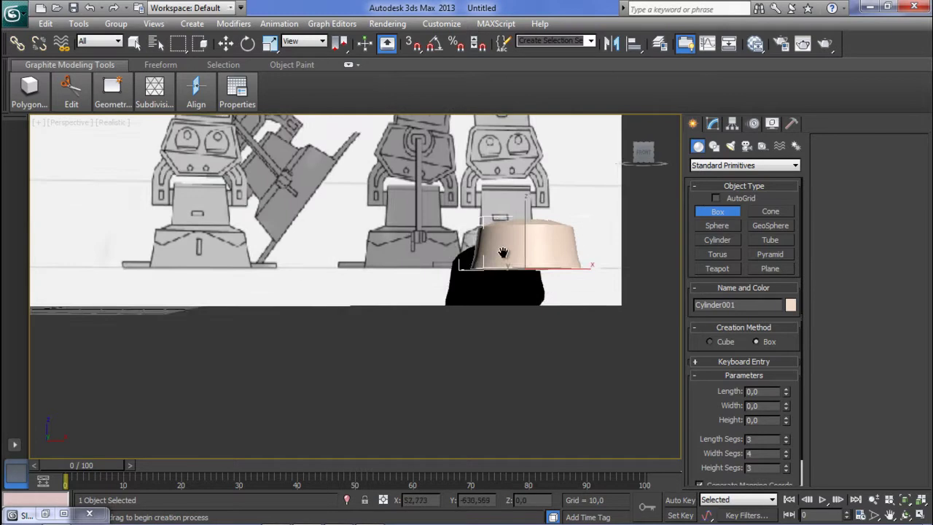
pyautogui.scroll(5, 504, 252)
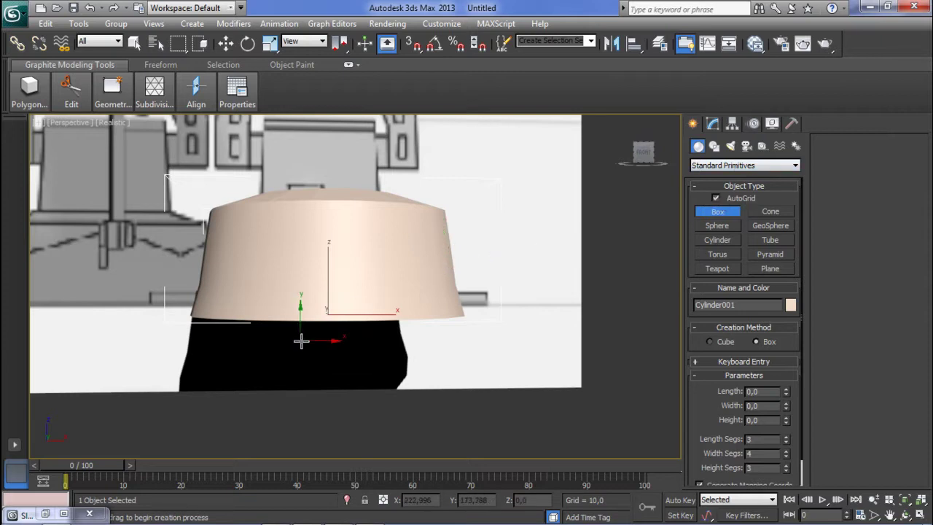
pyautogui.moveTo(302, 315); pyautogui.dragTo(368, 357)
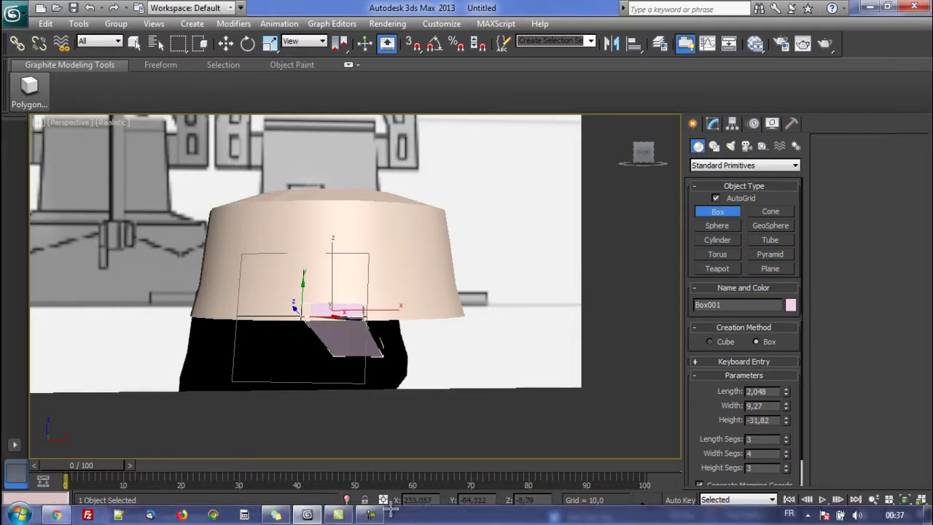
pyautogui.click(283, 173)
pyautogui.keyDown('alt'); pyautogui.moveTo(321, 210); pyautogui.dragTo(212, 225, button='middle'); pyautogui.keyUp('alt')
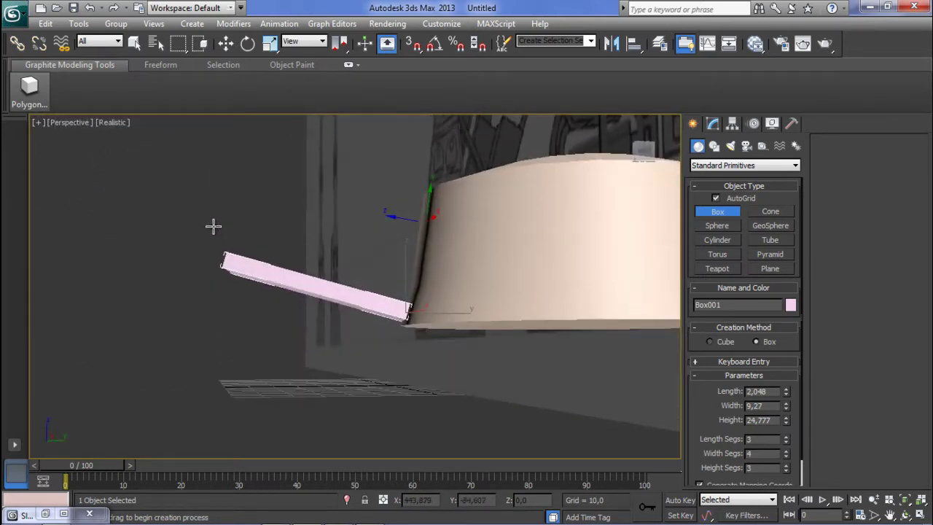
# Step: Rotate the box about the vertical axis in the top view until it points straight out from the cylinder's front
pyautogui.moveTo(327, 218); pyautogui.dragTo(429, 325, button='middle')
pyautogui.press('t')
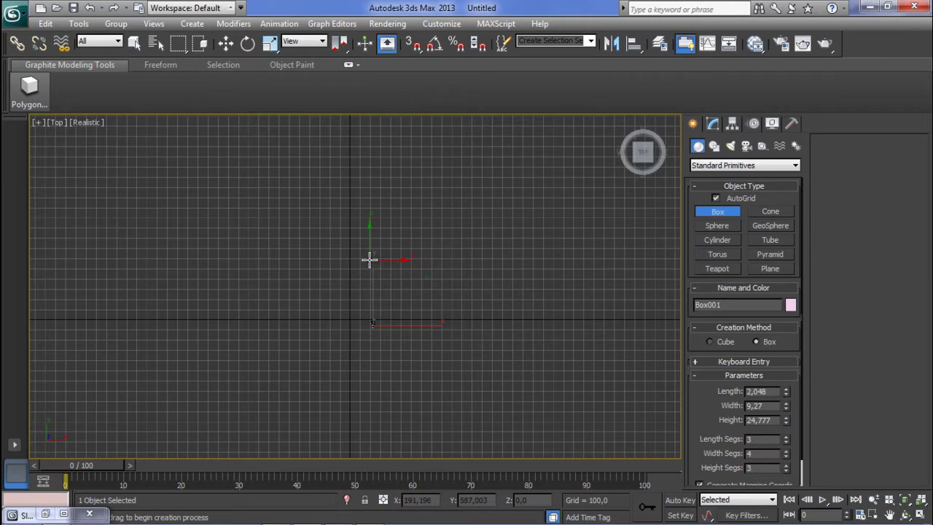
pyautogui.press('z')
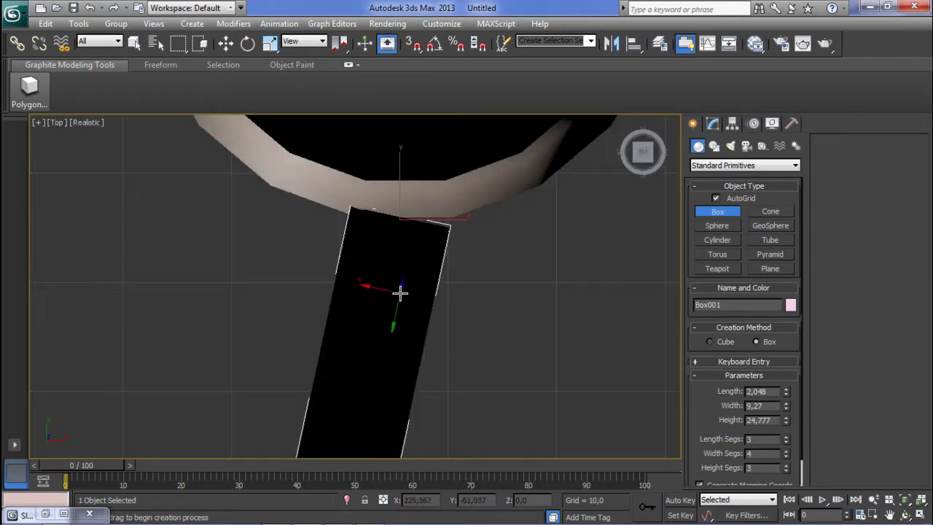
pyautogui.moveTo(328, 255); pyautogui.dragTo(304, 251, button='middle')
pyautogui.scroll(-4, 305, 252)
pyautogui.moveTo(362, 277); pyautogui.dragTo(301, 350, button='middle')
pyautogui.scroll(-4, 310, 329)
pyautogui.scroll(2, 303, 350)
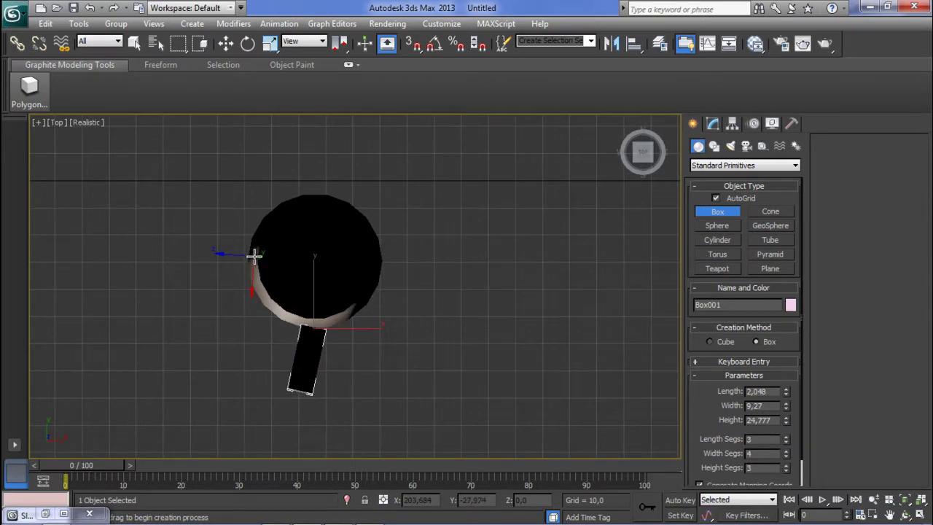
pyautogui.press('e')
pyautogui.moveTo(340, 369); pyautogui.dragTo(357, 364)
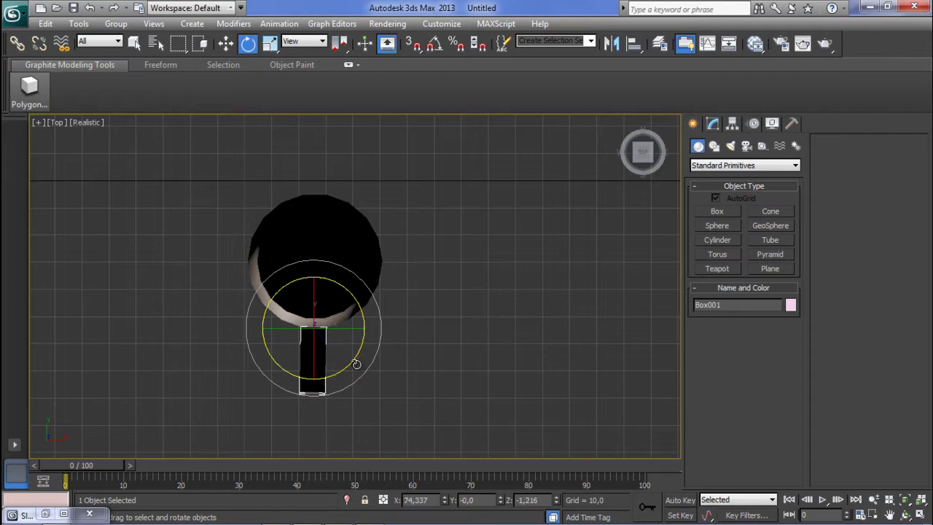
# Step: Rotate the box in the left view until it lies level along the cylinder's lower edge
pyautogui.moveTo(335, 350); pyautogui.dragTo(313, 292, button='middle')
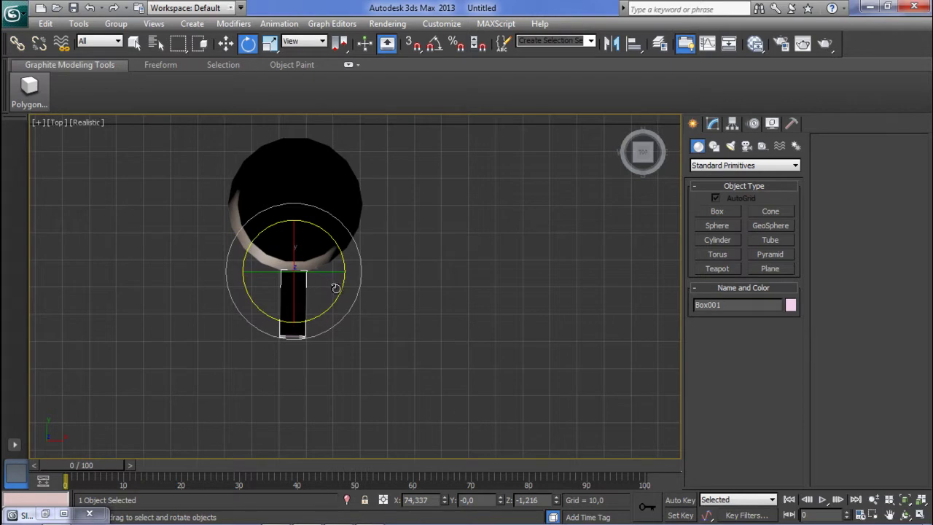
pyautogui.moveTo(337, 288)
pyautogui.keyDown('alt'); pyautogui.mouseDown(button='middle')
pyautogui.moveTo(320, 280)
pyautogui.moveTo(346, 283)
pyautogui.mouseUp(button='middle'); pyautogui.keyUp('alt')
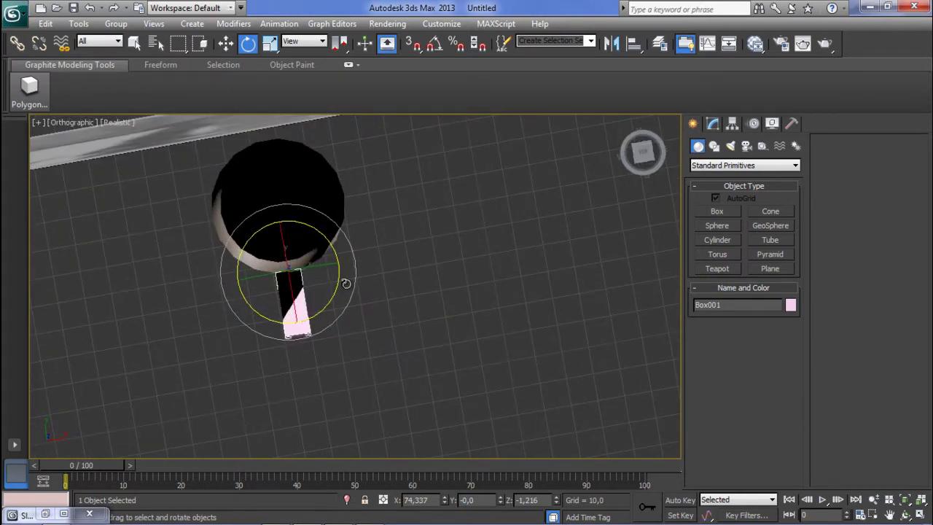
pyautogui.press('p')
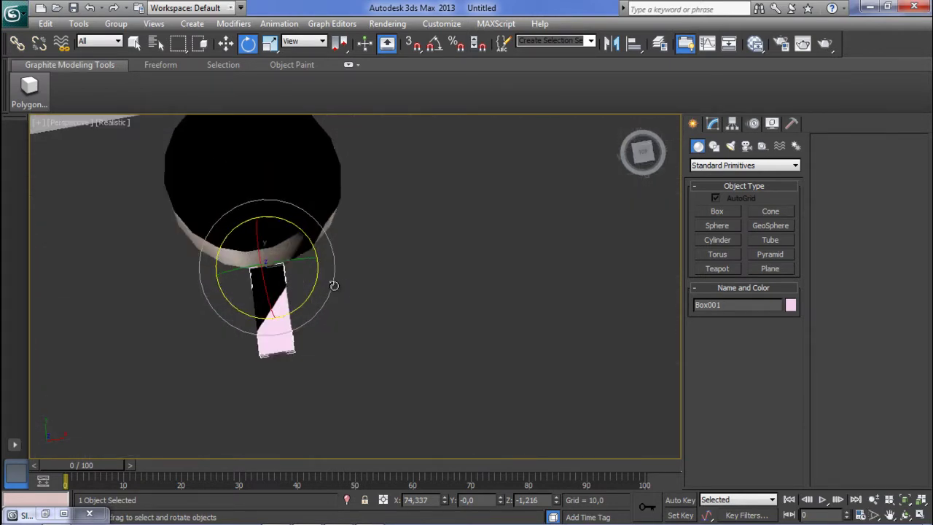
pyautogui.scroll(3, 332, 287)
pyautogui.keyDown('alt'); pyautogui.moveTo(364, 313); pyautogui.dragTo(245, 216, button='middle'); pyautogui.keyUp('alt')
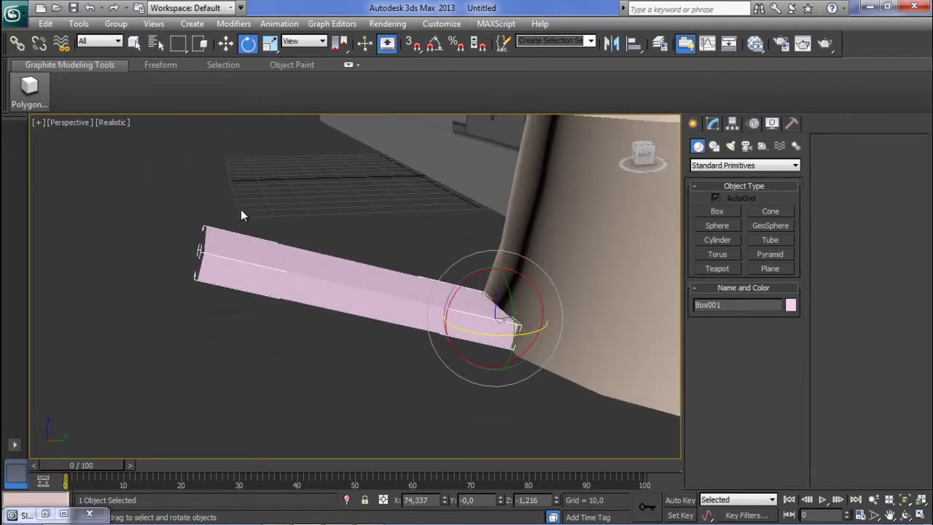
pyautogui.press('l')
pyautogui.press('z')
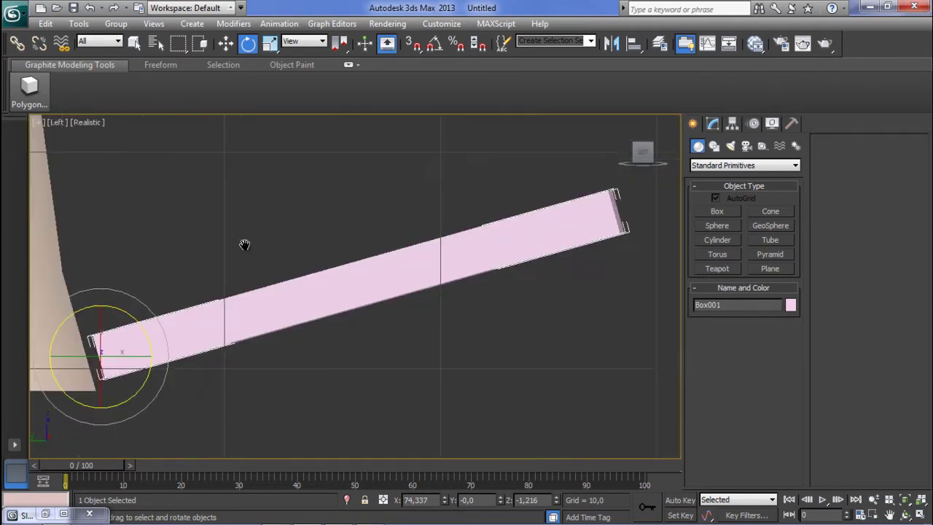
pyautogui.scroll(-3, 186, 204)
pyautogui.moveTo(232, 232); pyautogui.dragTo(241, 252)
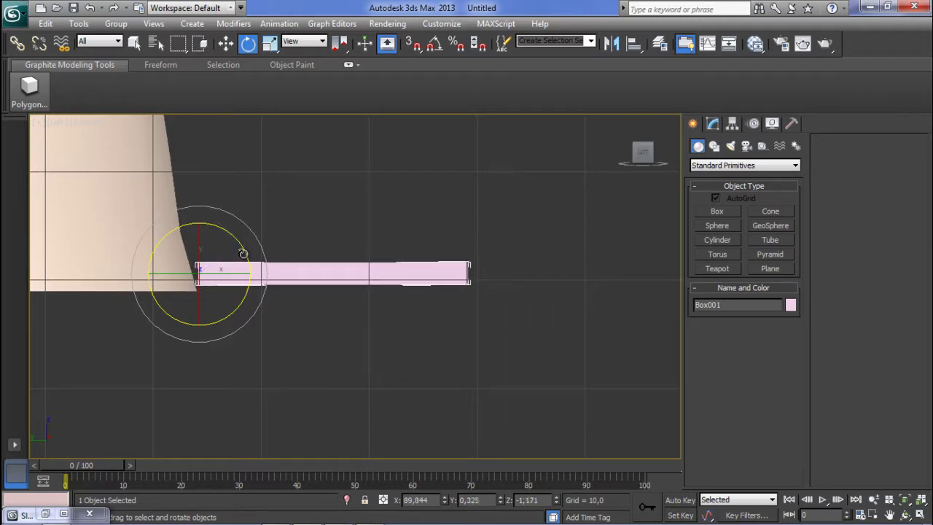
# Step: Move the box about 1.876 units toward the cylinder so its inner end sinks into the wall
pyautogui.press('w')
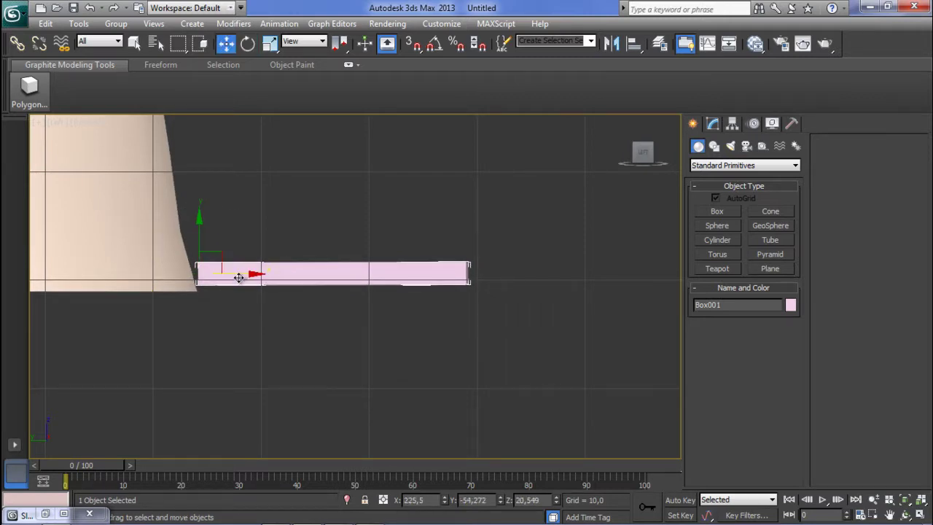
pyautogui.moveTo(239, 277); pyautogui.dragTo(217, 281)
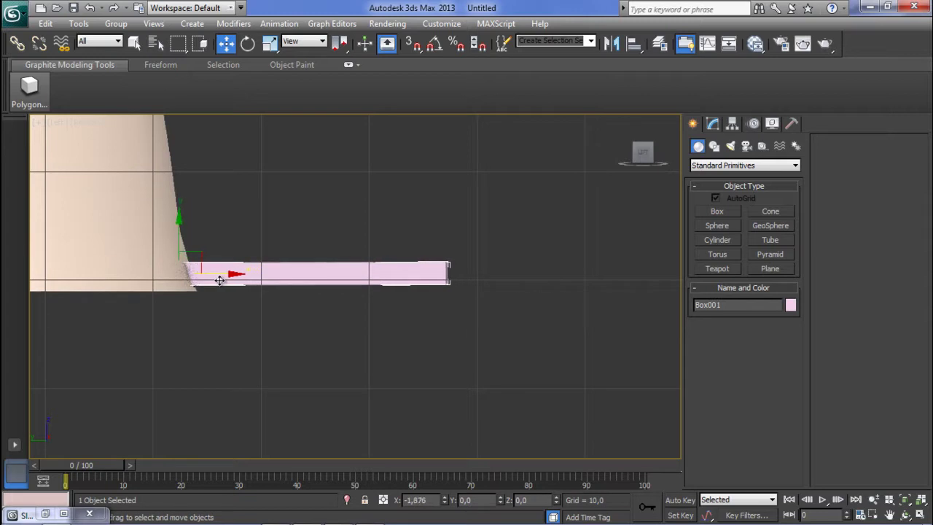
pyautogui.click(277, 223)
# Step: Compare the cylinder and box with the foot on the reference drawing from several angles and distances
pyautogui.keyDown('alt'); pyautogui.moveTo(280, 224); pyautogui.dragTo(250, 227, button='middle'); pyautogui.keyUp('alt')
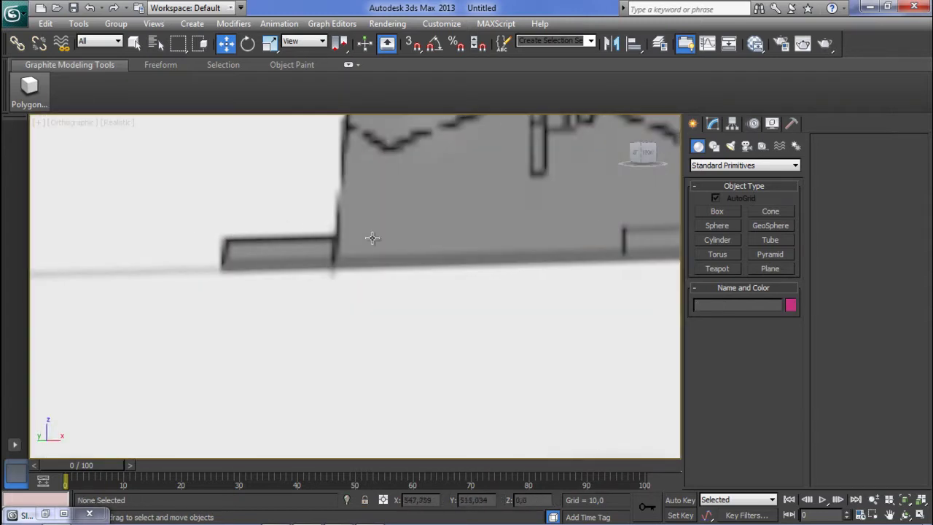
pyautogui.moveTo(369, 238); pyautogui.dragTo(250, 241, button='middle')
pyautogui.scroll(-2, 252, 241)
pyautogui.scroll(-1, 386, 240)
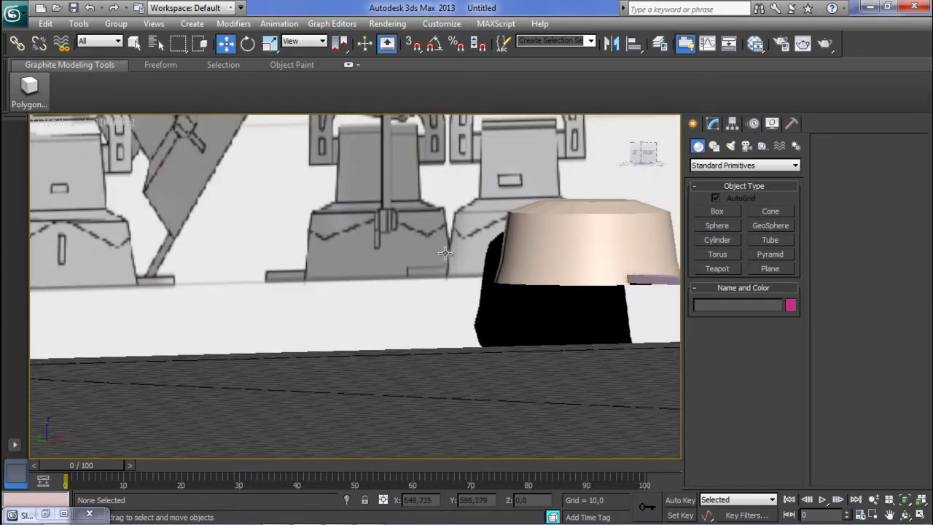
pyautogui.moveTo(596, 255); pyautogui.dragTo(307, 289, button='middle')
pyautogui.click(321, 294)
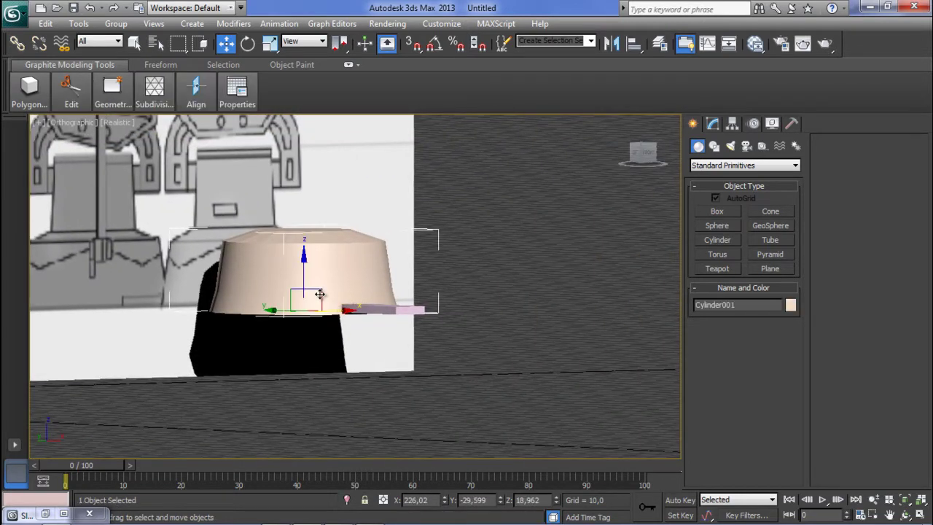
pyautogui.scroll(3, 320, 293)
pyautogui.scroll(-1, 354, 293)
pyautogui.scroll(-1, 299, 292)
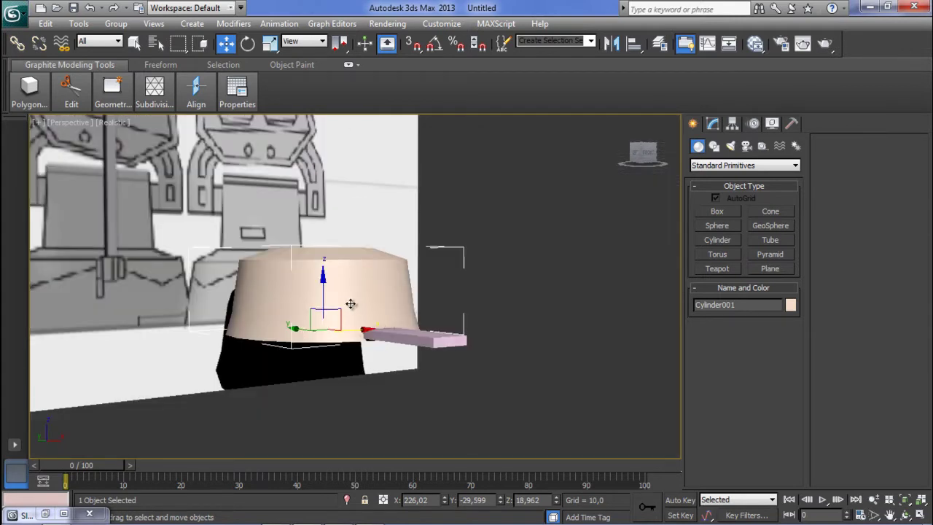
pyautogui.keyDown('alt'); pyautogui.moveTo(355, 301); pyautogui.dragTo(189, 319, button='middle'); pyautogui.keyUp('alt')
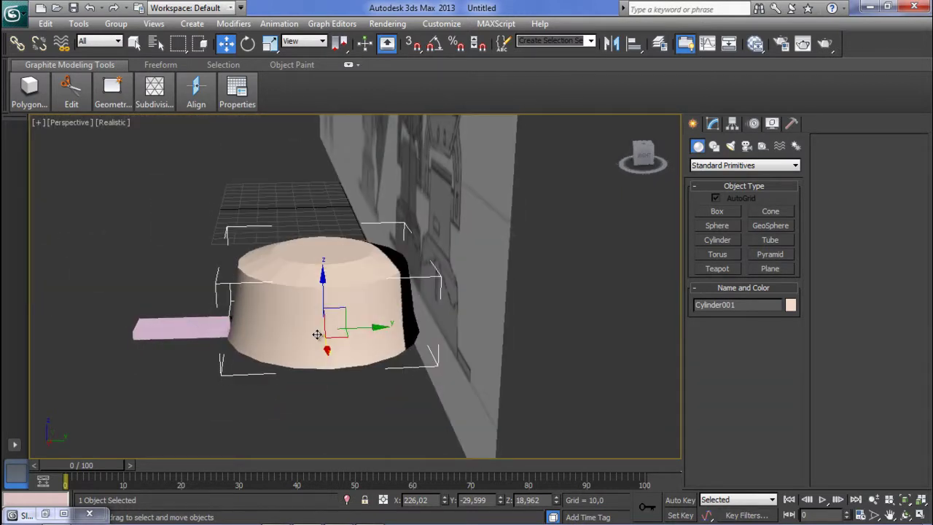
pyautogui.keyDown('alt'); pyautogui.moveTo(292, 331); pyautogui.dragTo(308, 352, button='middle'); pyautogui.keyUp('alt')
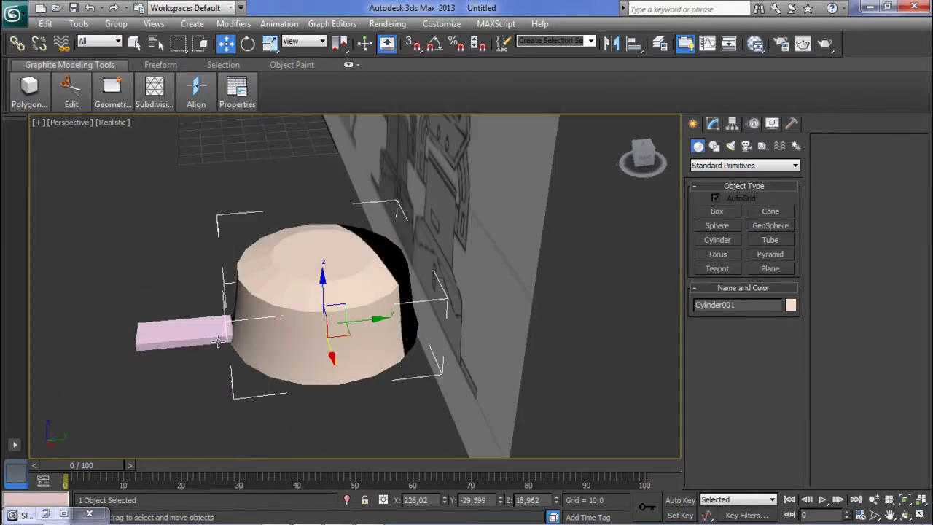
pyautogui.moveTo(205, 354); pyautogui.dragTo(321, 308, button='middle')
pyautogui.scroll(1, 321, 309)
pyautogui.moveTo(207, 299); pyautogui.dragTo(267, 282, button='middle')
pyautogui.scroll(1, 185, 314)
pyautogui.moveTo(185, 314); pyautogui.dragTo(377, 352, button='middle')
# Step: Fine-tune the box's rotation about the vertical axis in the top view so it sits straight against the cylinder
pyautogui.click(375, 332)
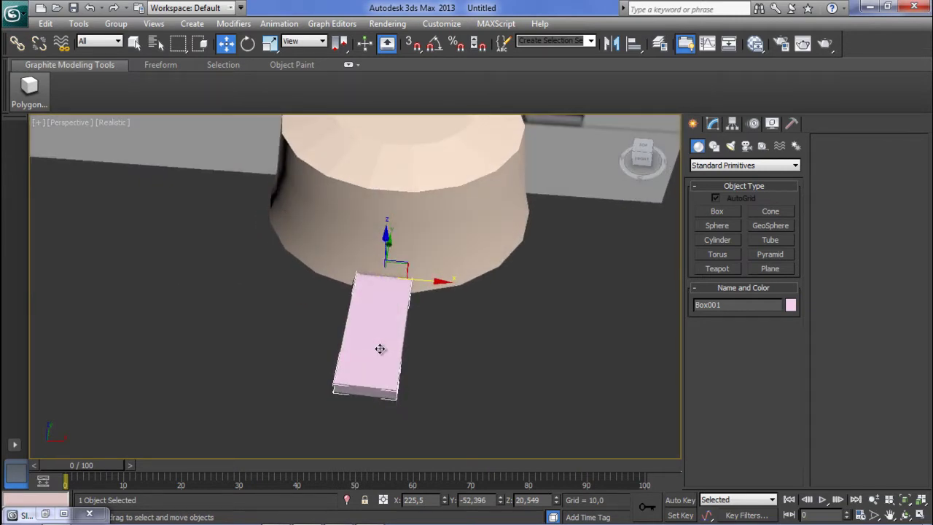
pyautogui.press('t')
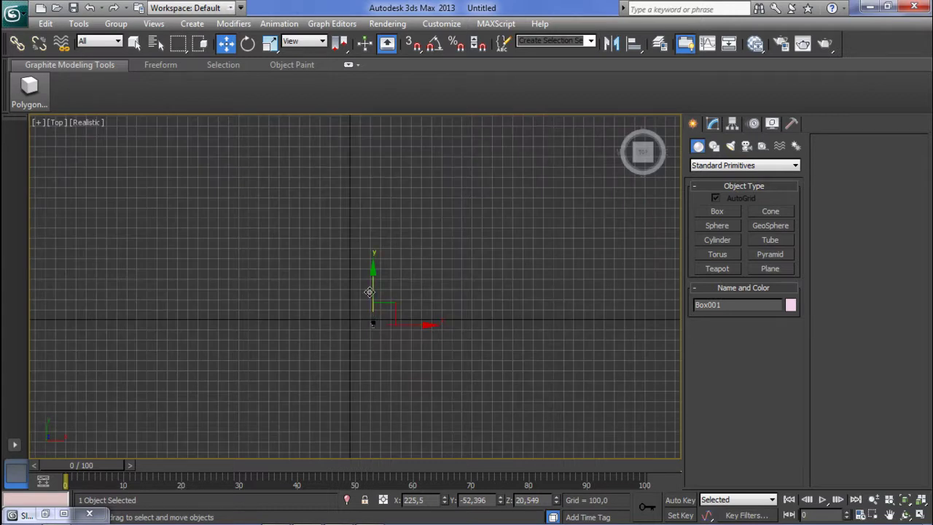
pyautogui.scroll(-6, 344, 354)
pyautogui.scroll(3, 345, 349)
pyautogui.scroll(2, 346, 317)
pyautogui.moveTo(356, 294); pyautogui.dragTo(304, 344, button='middle')
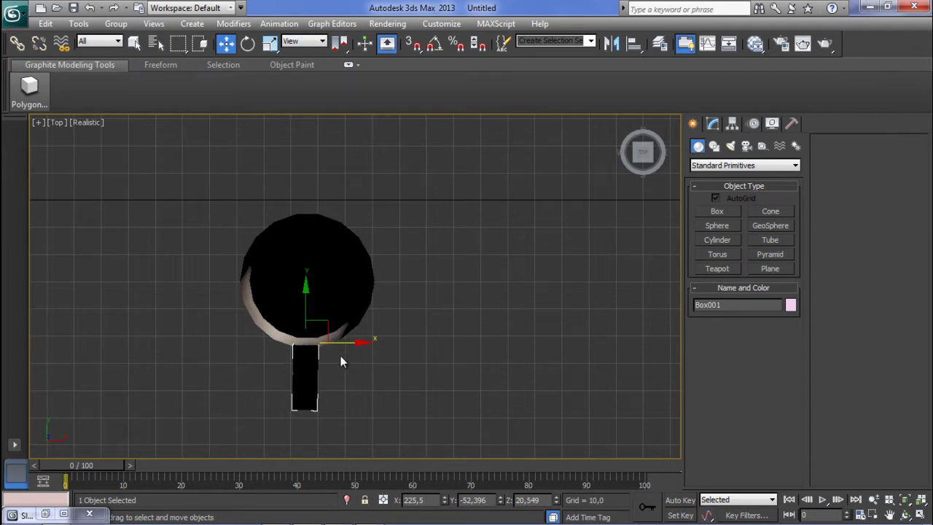
pyautogui.press('e')
pyautogui.moveTo(334, 381); pyautogui.dragTo(338, 382)
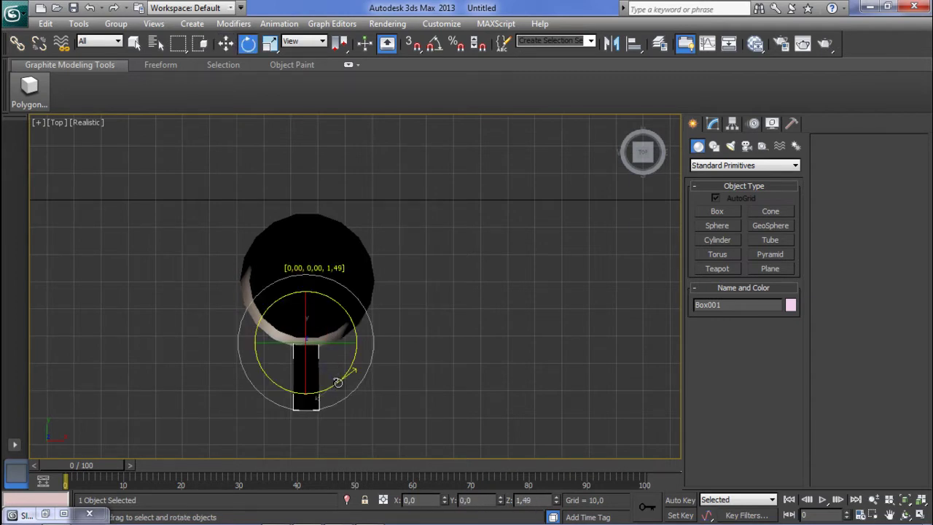
pyautogui.moveTo(338, 382); pyautogui.dragTo(337, 383)
pyautogui.click(370, 387)
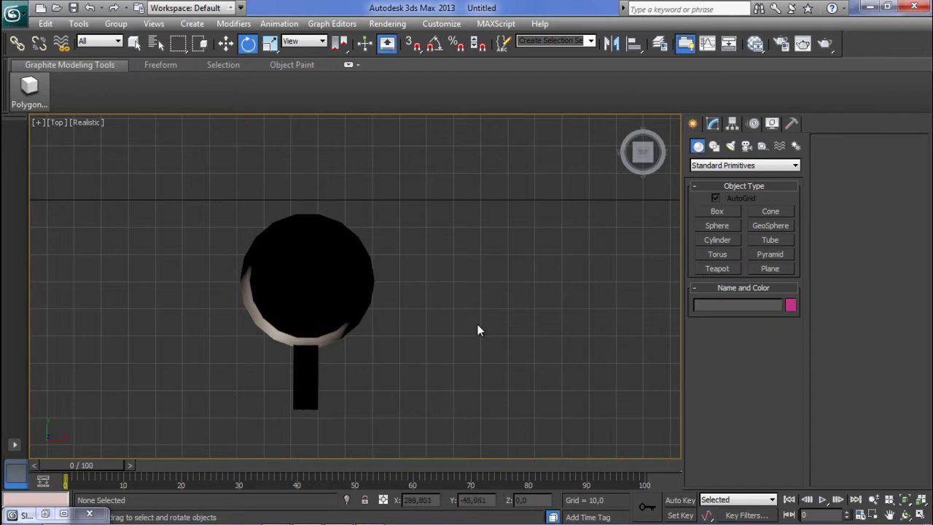
# Step: Convert the box to an Editable Poly
pyautogui.click(296, 393)
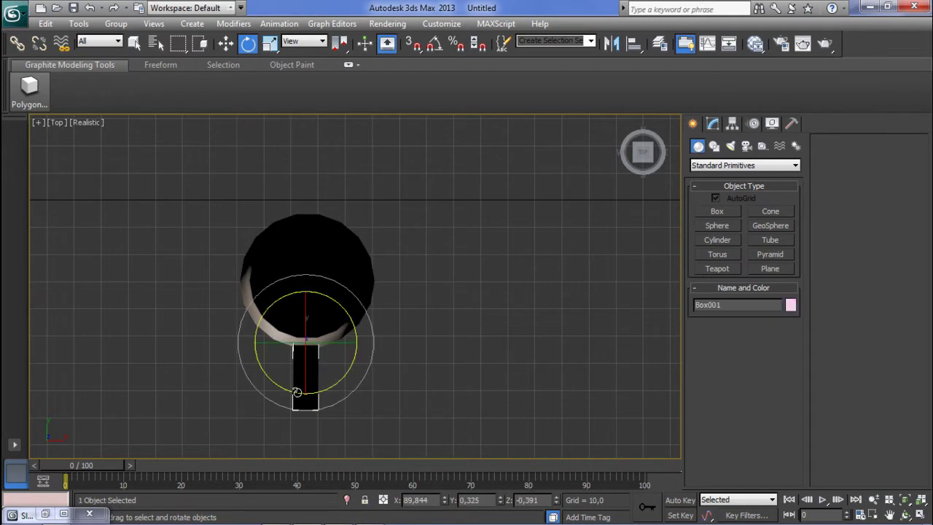
pyautogui.press('z')
pyautogui.press('p')
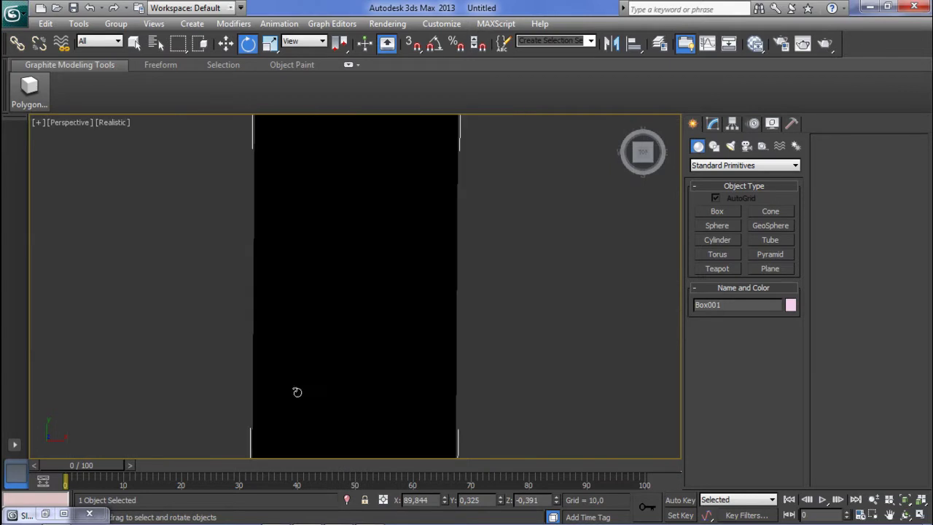
pyautogui.keyDown('alt'); pyautogui.moveTo(347, 391); pyautogui.dragTo(319, 333, button='middle'); pyautogui.keyUp('alt')
pyautogui.scroll(-3, 325, 279)
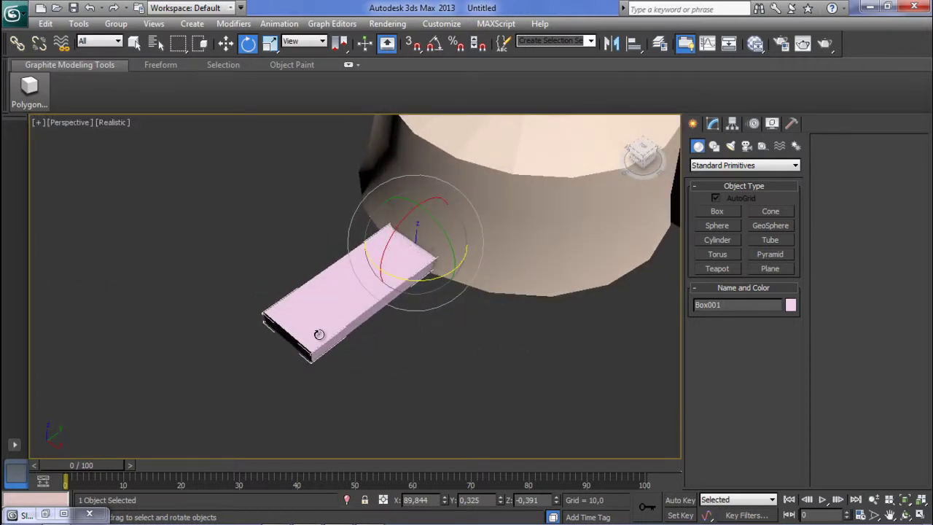
pyautogui.rightClick(306, 285)
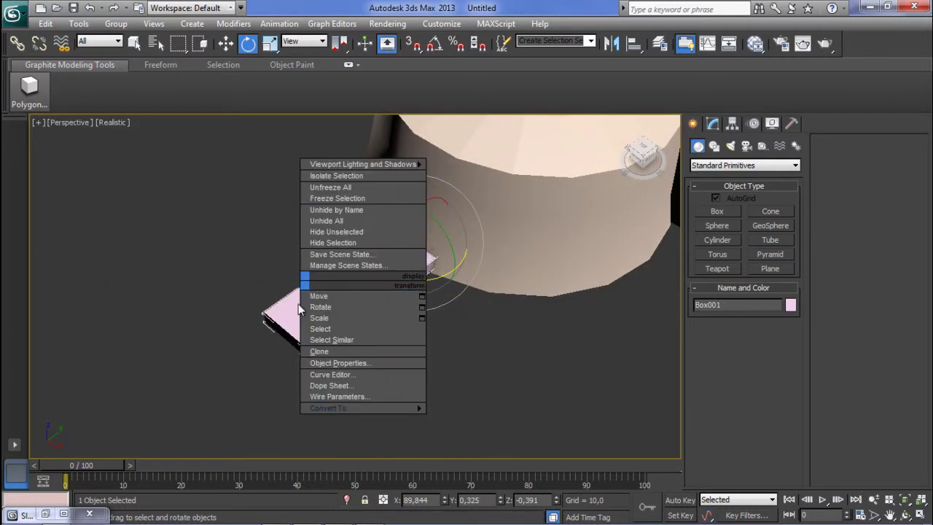
pyautogui.click(295, 306)
pyautogui.rightClick(296, 305)
pyautogui.moveTo(327, 428)
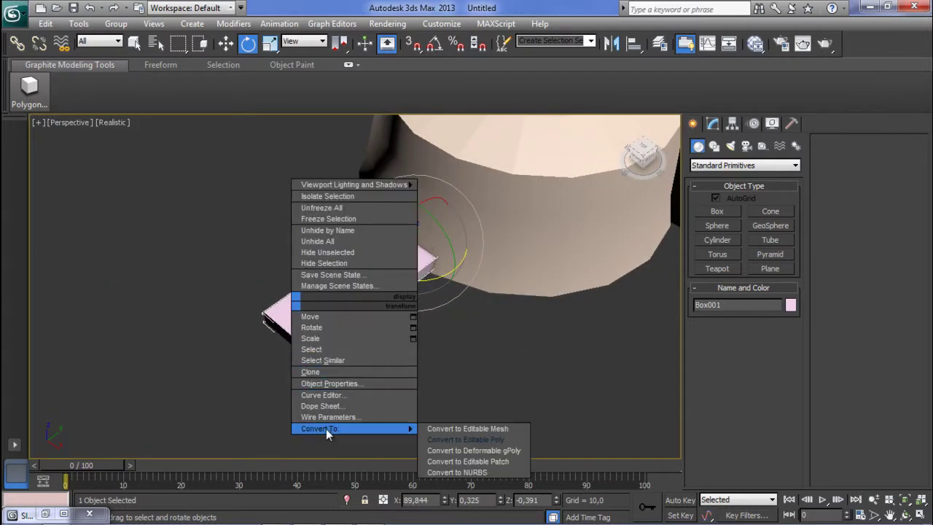
pyautogui.click(466, 440)
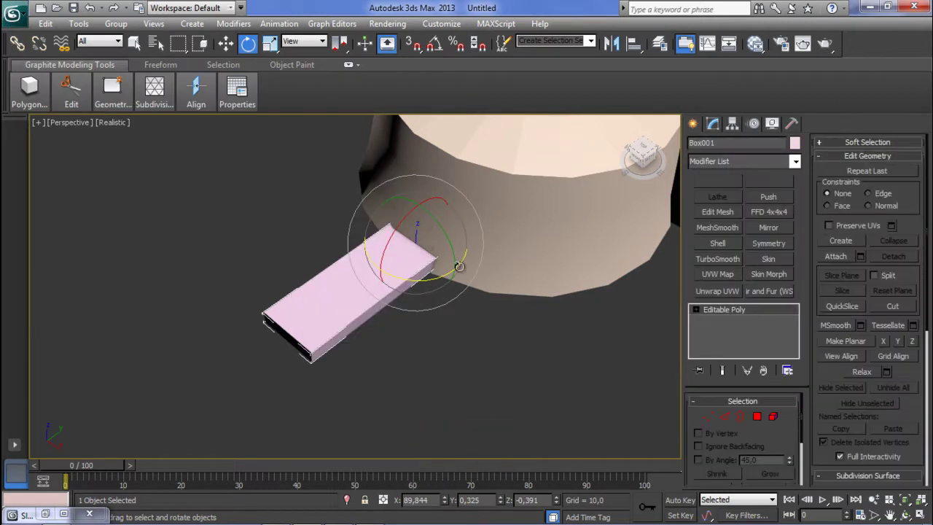
# Step: Narrow the box's three vertex rows outside the cylinder by scaling them along X, scaling the third row from the cylinder slightly more
pyautogui.click(696, 310)
pyautogui.click(722, 320)
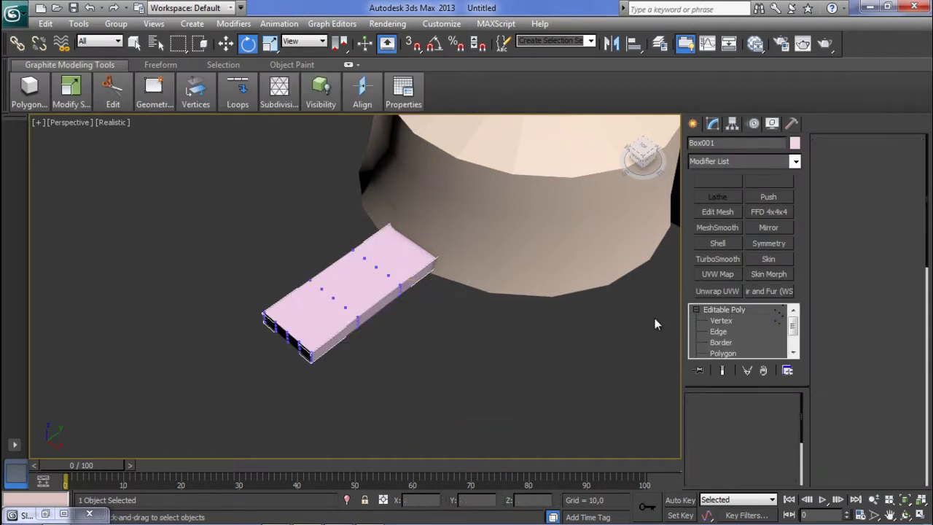
pyautogui.moveTo(301, 325)
pyautogui.mouseDown(button='middle')
pyautogui.moveTo(301, 287)
pyautogui.moveTo(345, 332)
pyautogui.moveTo(381, 330)
pyautogui.moveTo(381, 308)
pyautogui.moveTo(345, 301)
pyautogui.moveTo(352, 314)
pyautogui.moveTo(346, 309)
pyautogui.moveTo(394, 291)
pyautogui.moveTo(242, 292)
pyautogui.moveTo(210, 360)
pyautogui.moveTo(255, 400)
pyautogui.mouseUp(button='middle')
pyautogui.keyDown('alt'); pyautogui.moveTo(323, 283); pyautogui.dragTo(240, 358, button='middle'); pyautogui.keyUp('alt')
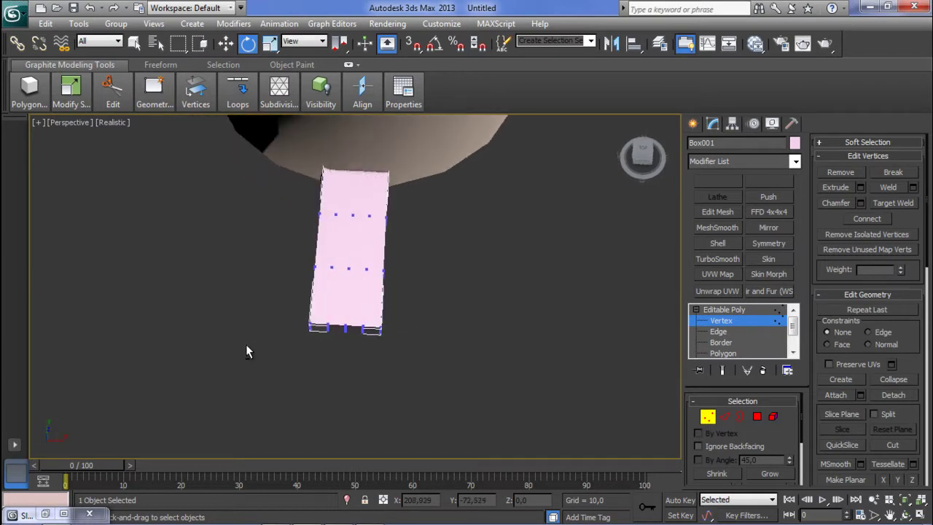
pyautogui.moveTo(295, 209); pyautogui.dragTo(406, 241)
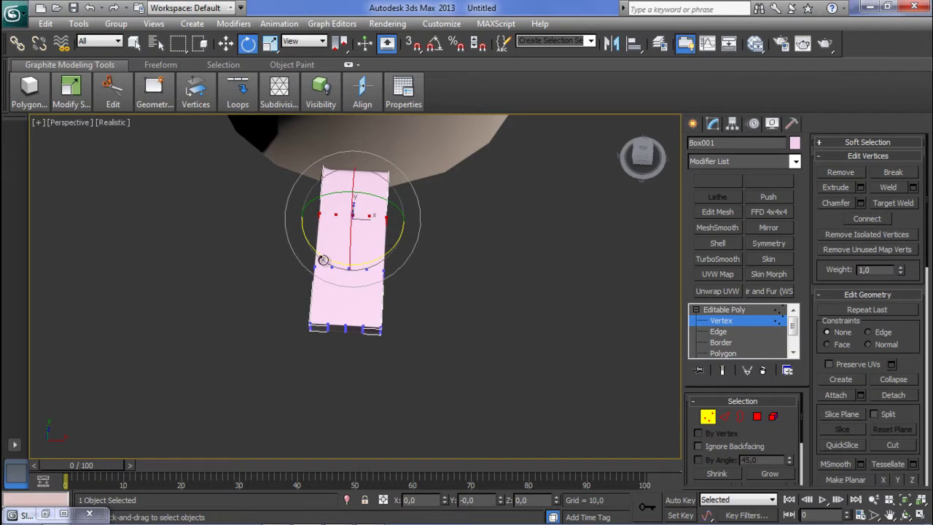
pyautogui.press('w')
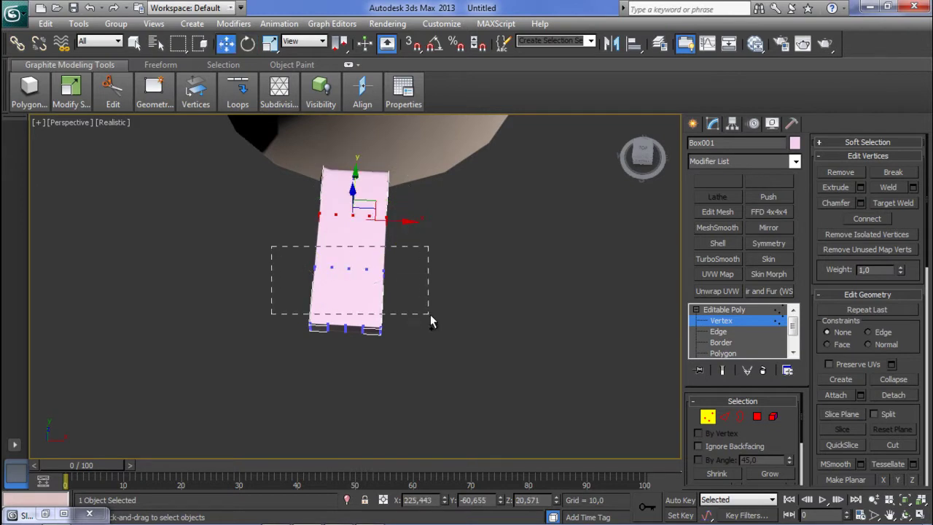
pyautogui.keyDown('ctrl'); pyautogui.moveTo(430, 321); pyautogui.dragTo(429, 321); pyautogui.keyUp('ctrl')
pyautogui.keyDown('ctrl'); pyautogui.moveTo(368, 335); pyautogui.dragTo(368, 335); pyautogui.keyUp('ctrl')
pyautogui.keyDown('alt'); pyautogui.moveTo(411, 350); pyautogui.dragTo(423, 344, button='middle'); pyautogui.keyUp('alt')
pyautogui.press('r')
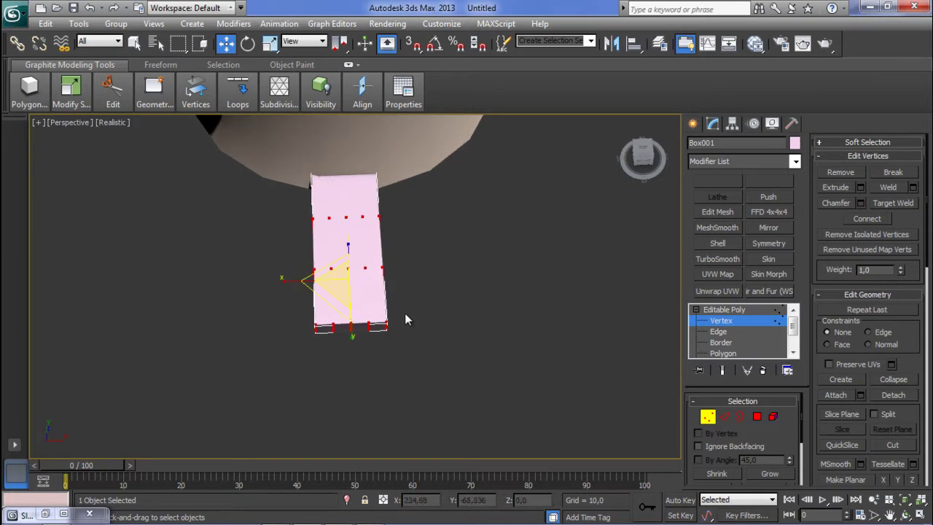
pyautogui.moveTo(285, 277); pyautogui.dragTo(429, 298)
pyautogui.moveTo(296, 276); pyautogui.dragTo(301, 276)
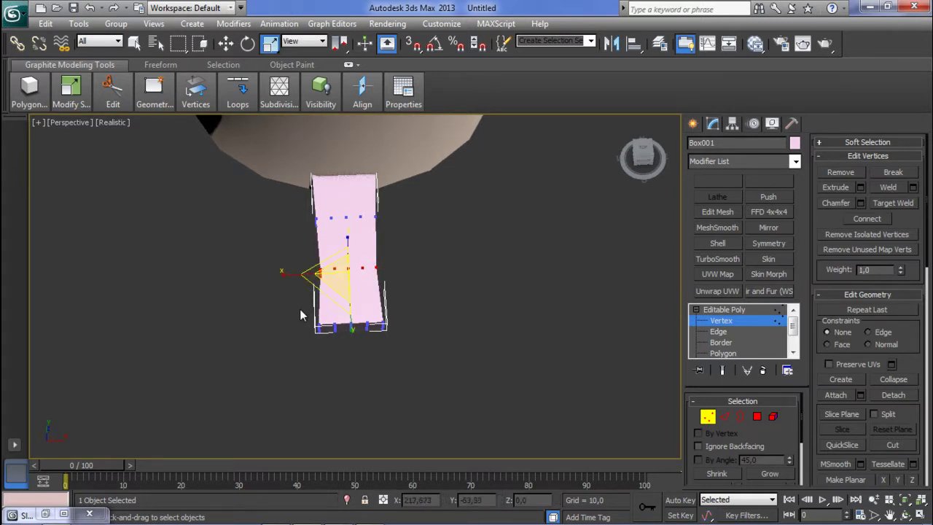
# Step: Narrow the vertex row at the box's outer end by scaling it along X, and clear the vertex selection
pyautogui.moveTo(421, 335); pyautogui.dragTo(421, 334)
pyautogui.moveTo(298, 329); pyautogui.dragTo(309, 329)
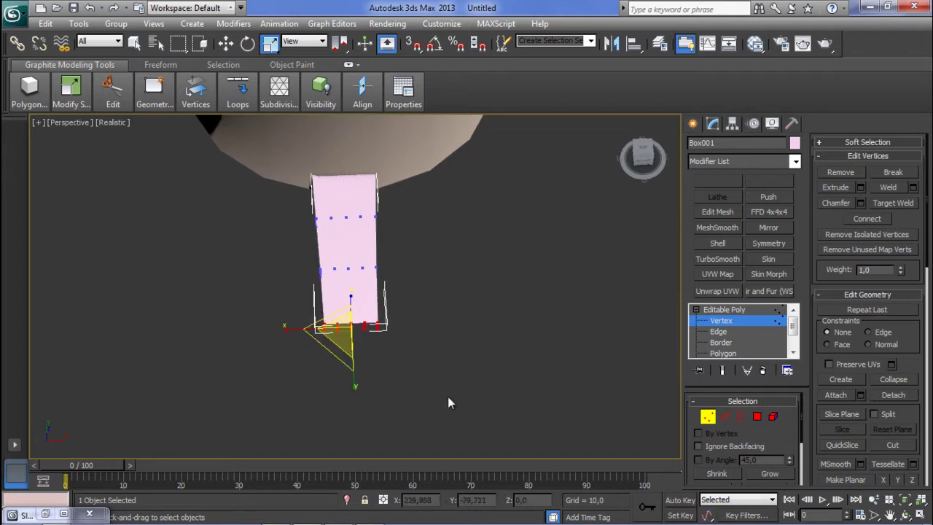
pyautogui.keyDown('alt'); pyautogui.moveTo(450, 396); pyautogui.dragTo(352, 339, button='middle'); pyautogui.keyUp('alt')
pyautogui.scroll(3, 400, 348)
pyautogui.scroll(3, 298, 337)
pyautogui.moveTo(295, 336); pyautogui.dragTo(280, 320, button='middle')
pyautogui.click(290, 299)
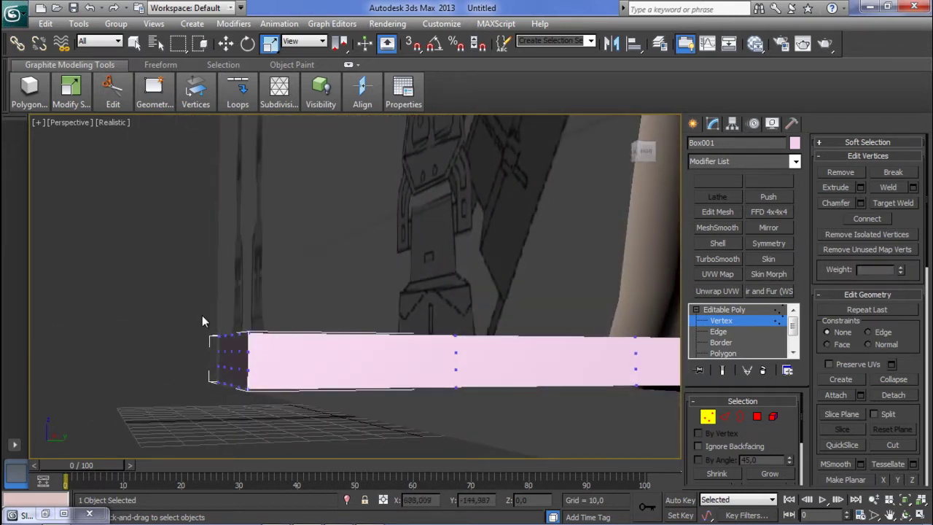
# Step: Move the upper two vertex rows of the box's outer end face inward along Y to slope the toe tip
pyautogui.moveTo(169, 314); pyautogui.dragTo(291, 363)
pyautogui.keyDown('alt'); pyautogui.moveTo(291, 362); pyautogui.dragTo(411, 387, button='middle'); pyautogui.keyUp('alt')
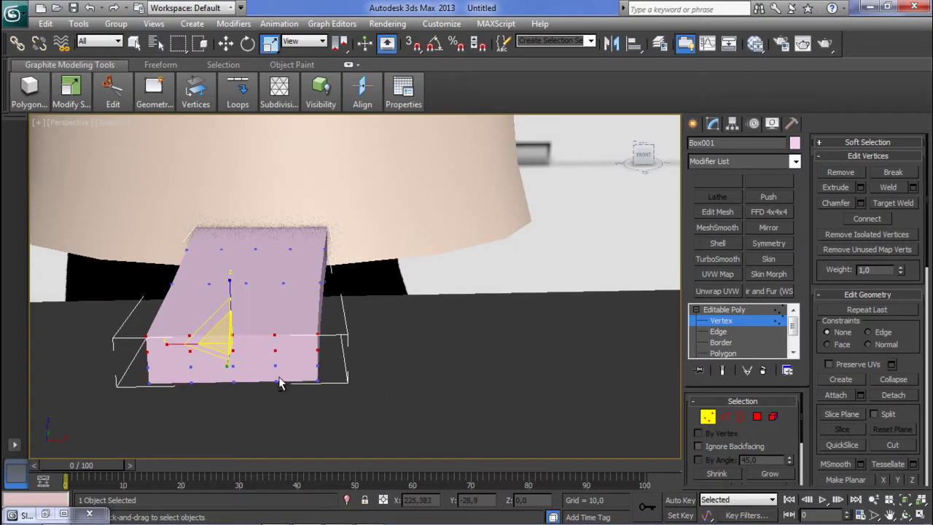
pyautogui.keyDown('alt'); pyautogui.moveTo(285, 376); pyautogui.dragTo(187, 286, button='middle'); pyautogui.keyUp('alt')
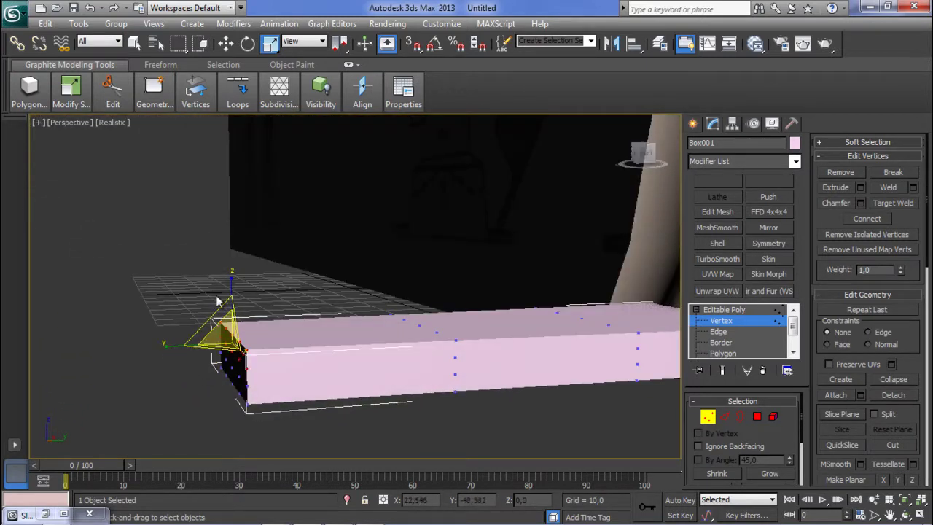
pyautogui.click(182, 288)
pyautogui.keyDown('alt'); pyautogui.moveTo(289, 348); pyautogui.dragTo(277, 331, button='middle'); pyautogui.keyUp('alt')
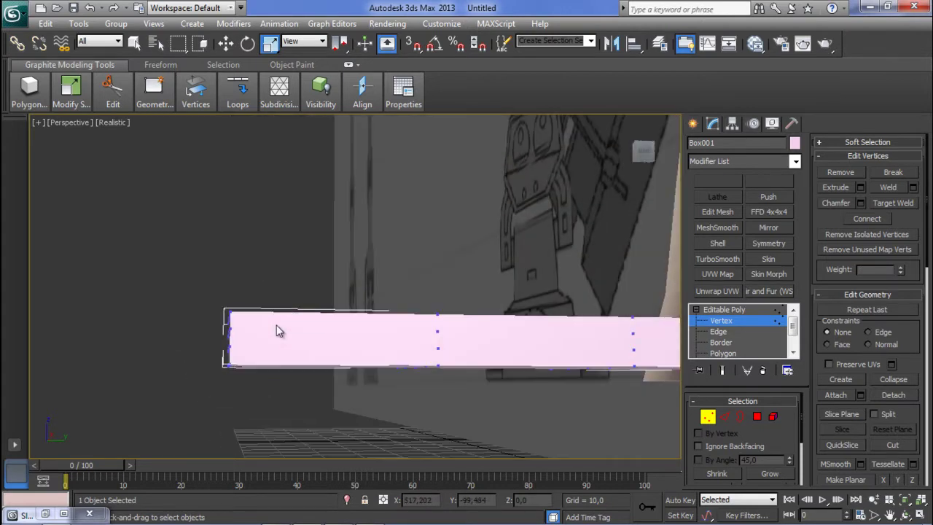
pyautogui.moveTo(259, 338); pyautogui.dragTo(262, 342)
pyautogui.moveTo(262, 342)
pyautogui.keyDown('alt'); pyautogui.mouseDown(button='middle')
pyautogui.moveTo(309, 354)
pyautogui.moveTo(276, 361)
pyautogui.moveTo(280, 348)
pyautogui.mouseUp(button='middle'); pyautogui.keyUp('alt')
pyautogui.press('w')
pyautogui.moveTo(267, 322); pyautogui.dragTo(277, 321)
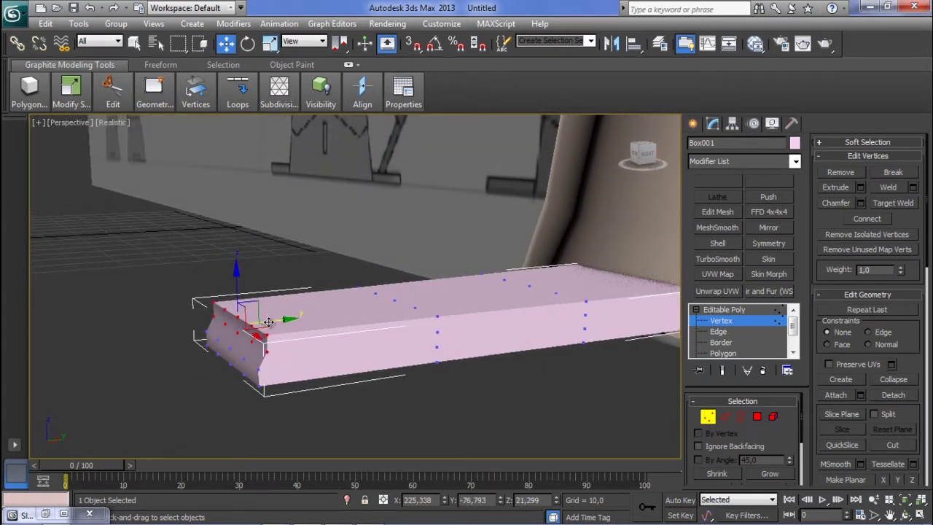
# Step: Reduce the selection to the topmost vertex row of the toe tip and move it further inward to round the edge
pyautogui.keyDown('alt'); pyautogui.moveTo(267, 371); pyautogui.dragTo(345, 369, button='middle'); pyautogui.keyUp('alt')
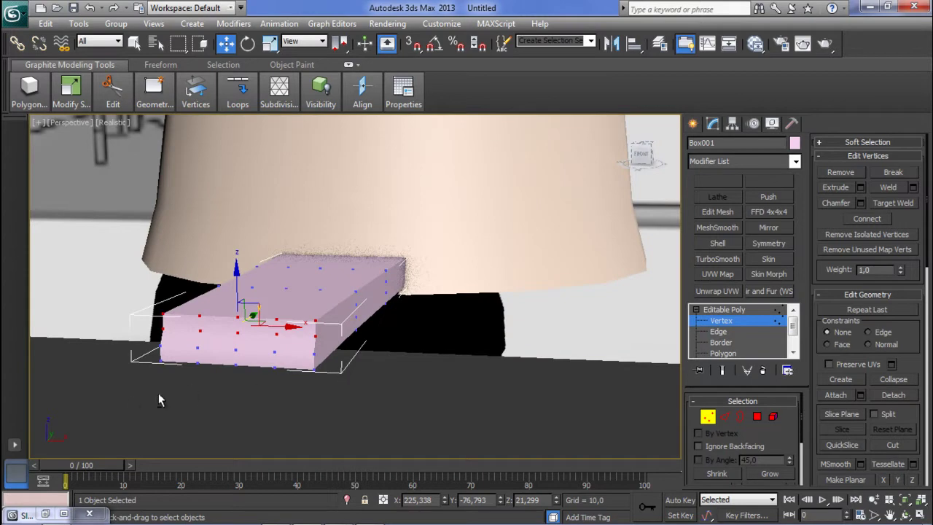
pyautogui.moveTo(127, 400); pyautogui.dragTo(340, 337)
pyautogui.keyDown('alt'); pyautogui.moveTo(199, 349); pyautogui.dragTo(206, 326); pyautogui.keyUp('alt')
pyautogui.keyDown('alt'); pyautogui.moveTo(166, 348); pyautogui.dragTo(170, 343); pyautogui.keyUp('alt')
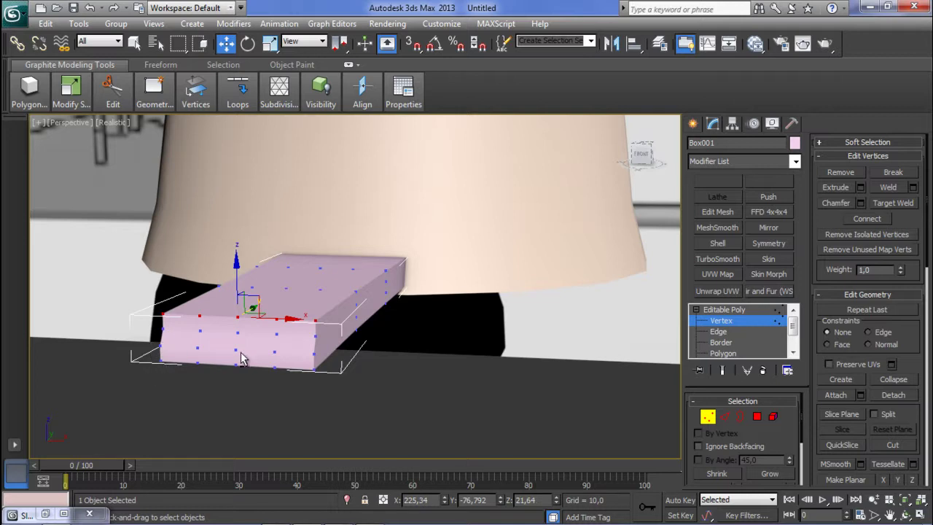
pyautogui.keyDown('alt'); pyautogui.moveTo(324, 372); pyautogui.dragTo(264, 312, button='middle'); pyautogui.keyUp('alt')
pyautogui.moveTo(268, 315); pyautogui.dragTo(281, 320)
pyautogui.click(269, 343)
# Step: Change the box's object color to grey
pyautogui.keyDown('alt'); pyautogui.moveTo(268, 358); pyautogui.dragTo(385, 353, button='middle'); pyautogui.keyUp('alt')
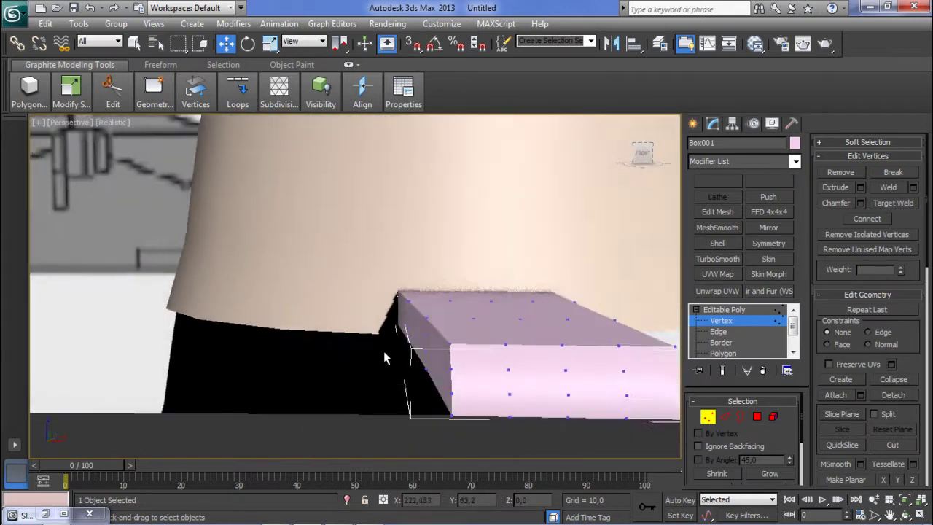
pyautogui.scroll(-6, 437, 365)
pyautogui.keyDown('alt'); pyautogui.moveTo(446, 357); pyautogui.dragTo(390, 400, button='middle'); pyautogui.keyUp('alt')
pyautogui.click(380, 383)
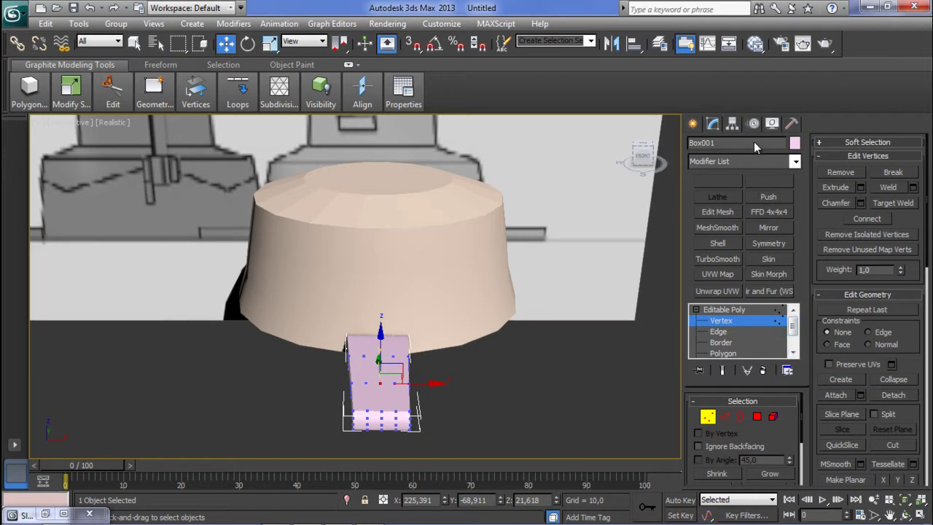
pyautogui.click(794, 142)
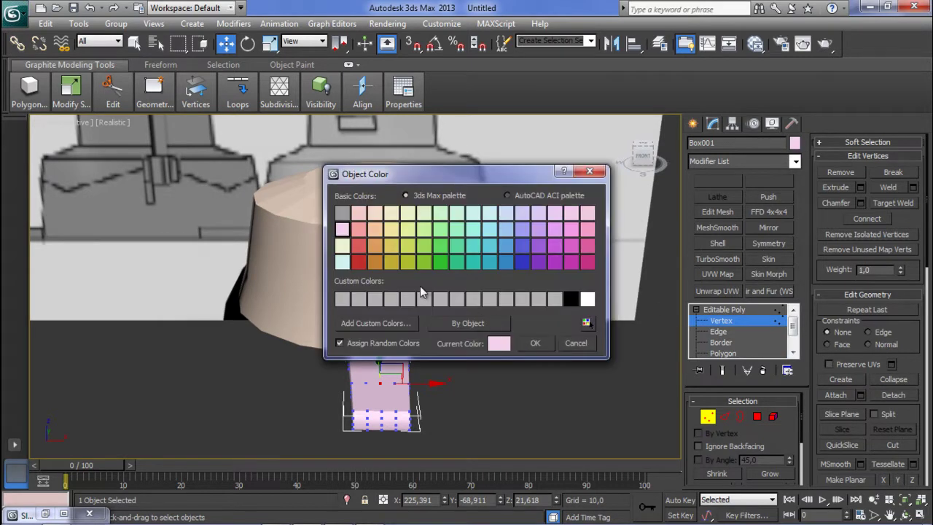
pyautogui.click(345, 215)
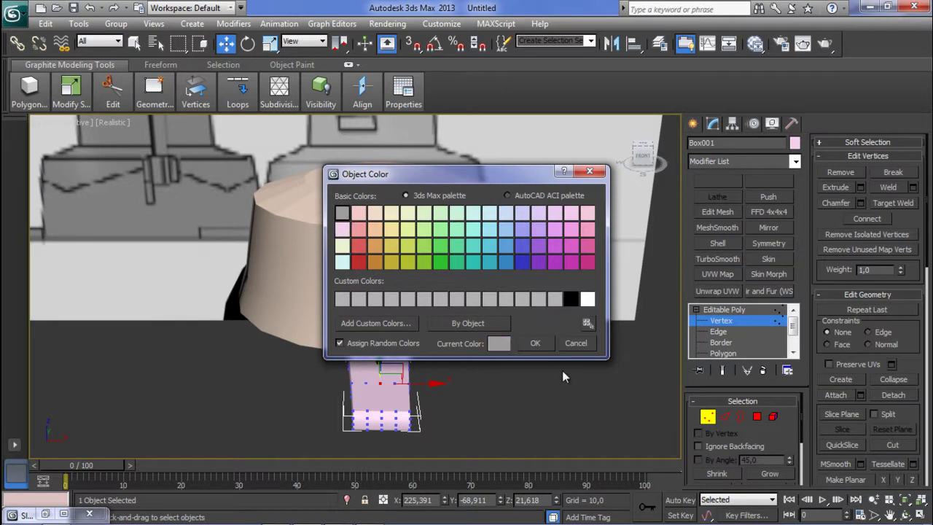
pyautogui.click(535, 343)
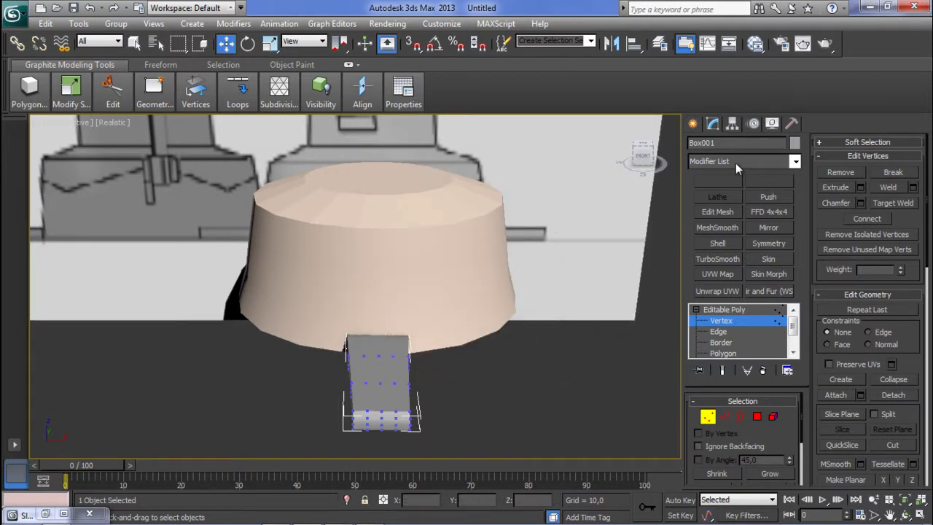
# Step: Select the cylinder and change its object color to the same grey
pyautogui.click(692, 127)
pyautogui.click(479, 256)
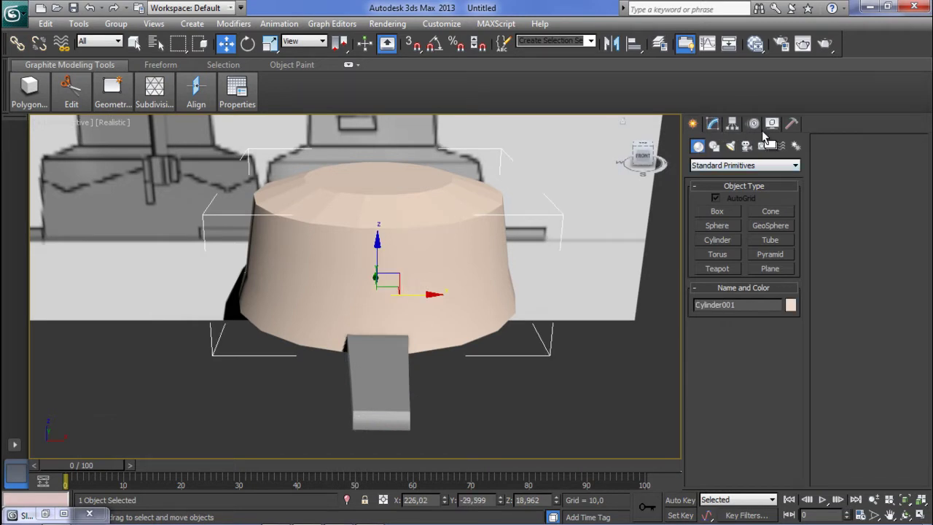
pyautogui.click(713, 123)
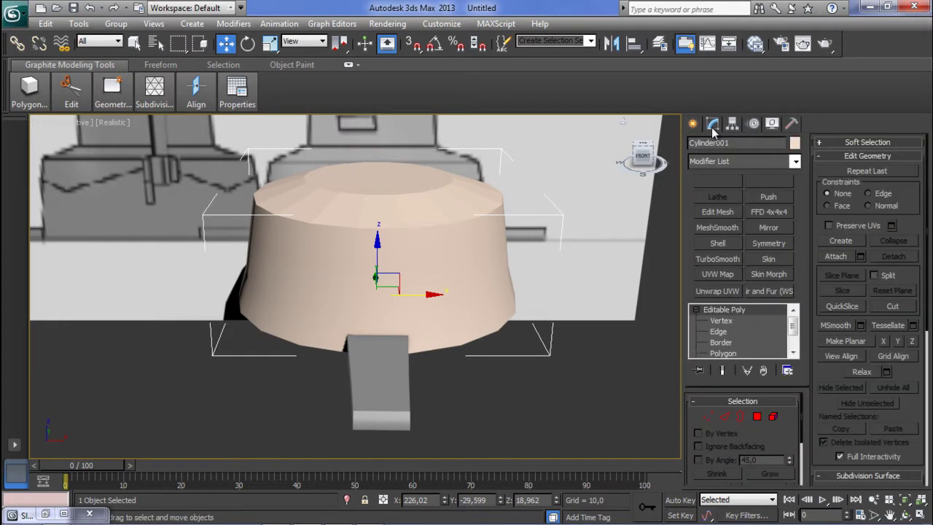
pyautogui.click(794, 143)
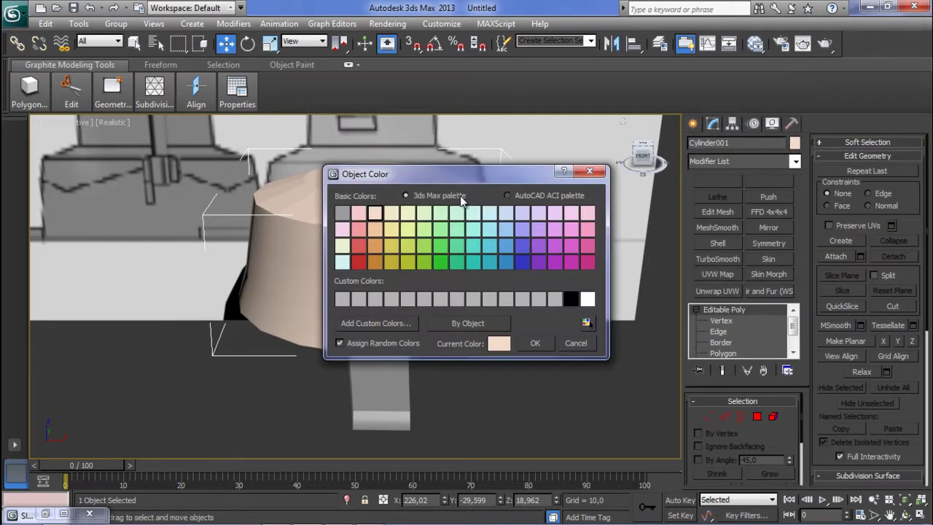
pyautogui.click(346, 212)
pyautogui.click(536, 343)
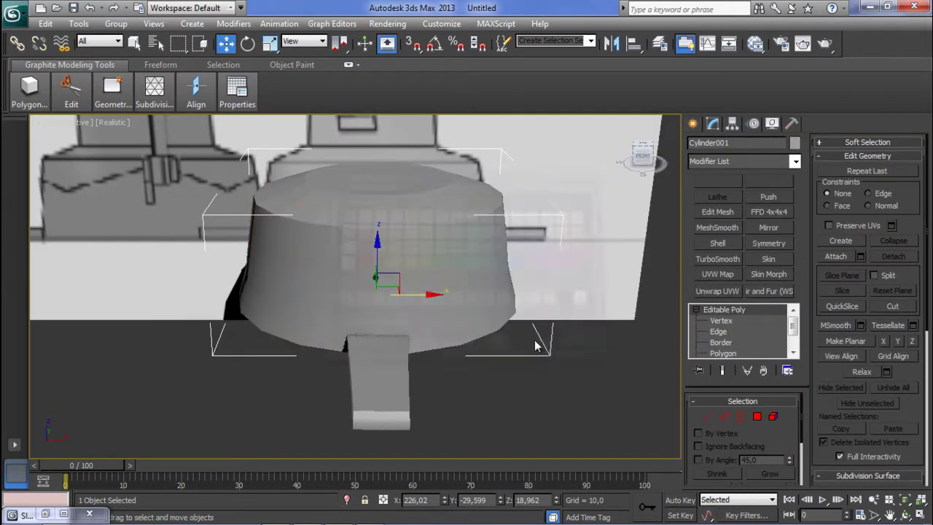
# Step: Preview the cylinder with NURMS subdivision turned on, and turn it off again
pyautogui.click(530, 371)
pyautogui.keyDown('alt'); pyautogui.moveTo(415, 321); pyautogui.dragTo(387, 320, button='middle'); pyautogui.keyUp('alt')
pyautogui.click(397, 256)
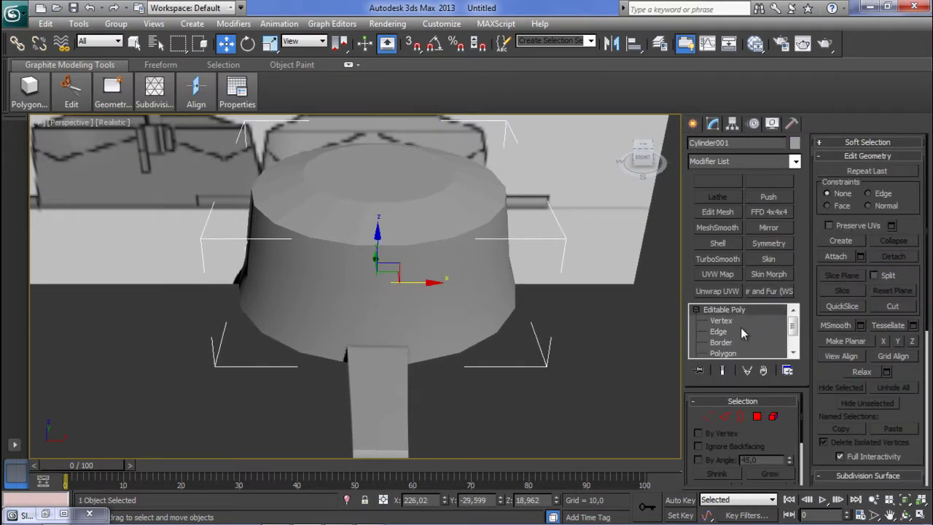
pyautogui.click(793, 346)
pyautogui.scroll(-6, 839, 317)
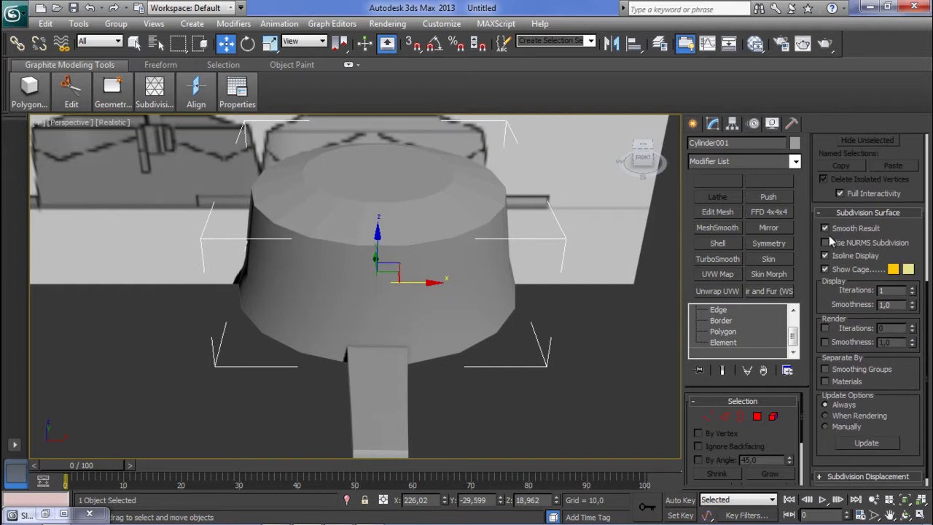
pyautogui.click(826, 243)
pyautogui.keyDown('alt'); pyautogui.moveTo(472, 281); pyautogui.dragTo(621, 273, button='middle'); pyautogui.keyUp('alt')
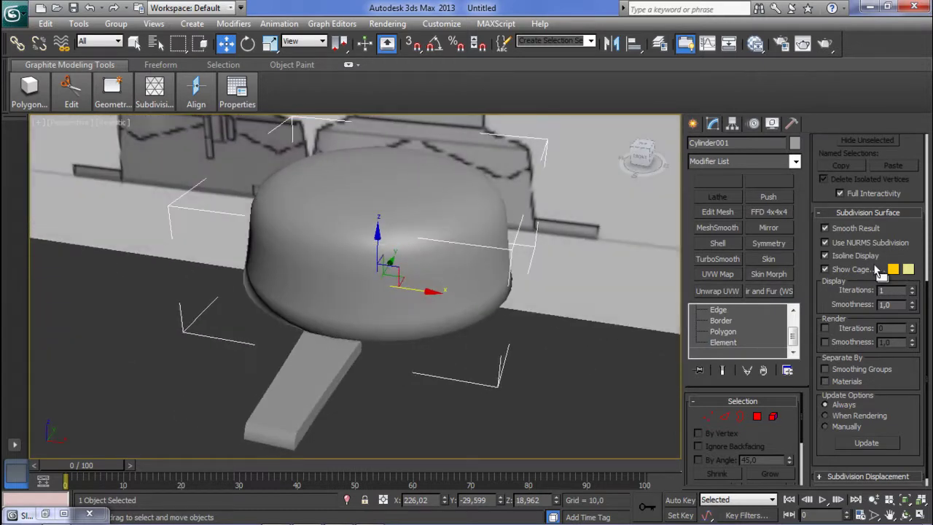
pyautogui.click(825, 243)
# Step: Show edged faces and add a supporting edge loop close to the cylinder's upper rim with Swift Loop
pyautogui.keyDown('alt'); pyautogui.moveTo(481, 262); pyautogui.dragTo(440, 298, button='middle'); pyautogui.keyUp('alt')
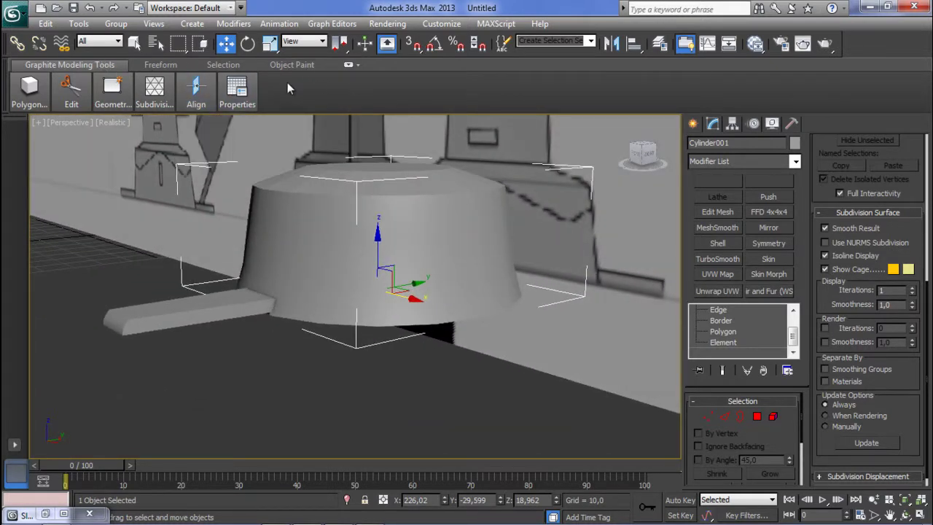
pyautogui.click(358, 65)
pyautogui.click(358, 66)
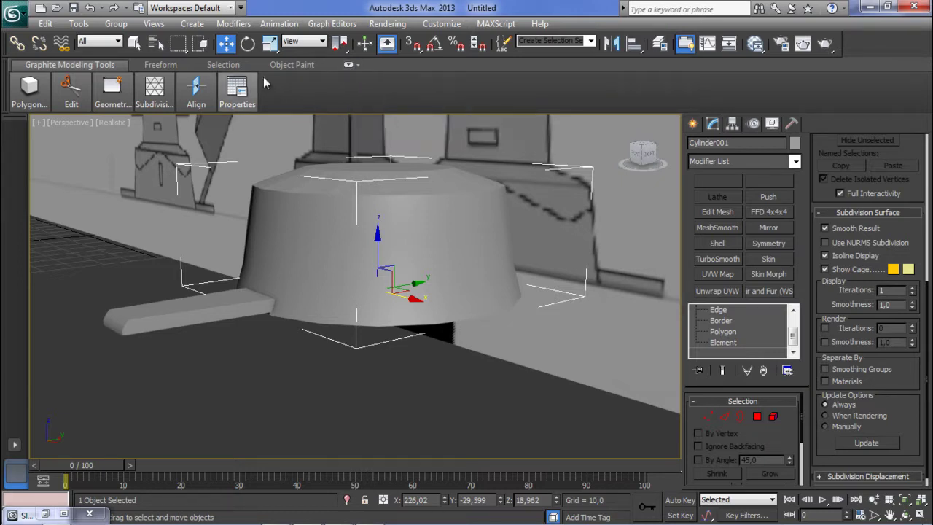
pyautogui.moveTo(77, 97)
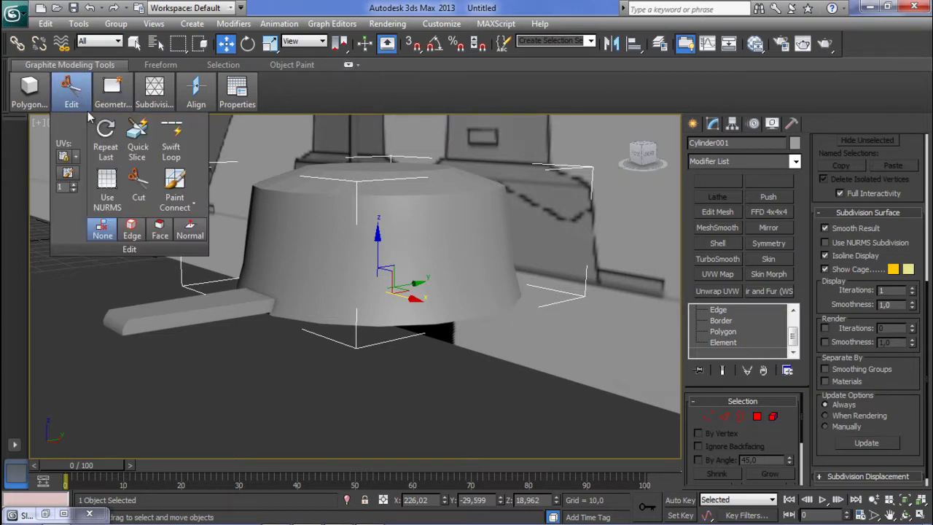
pyautogui.click(171, 142)
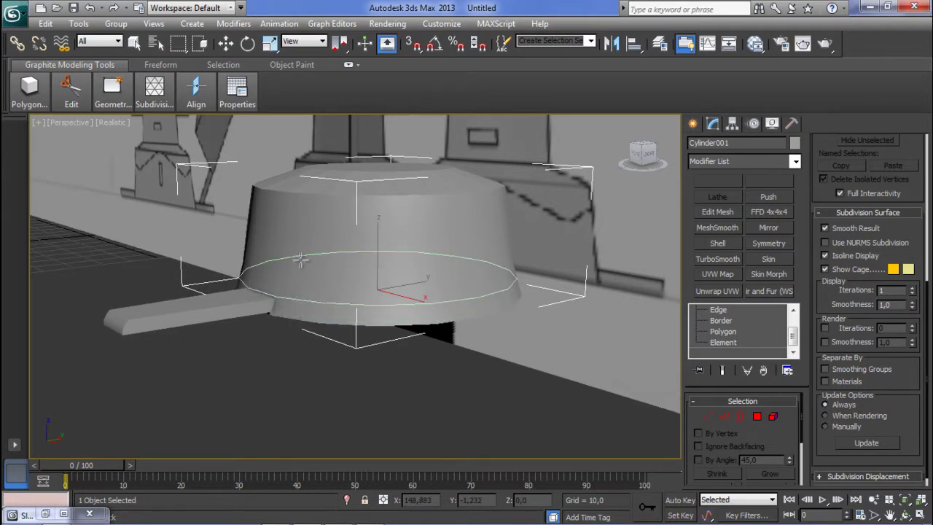
pyautogui.scroll(6, 366, 281)
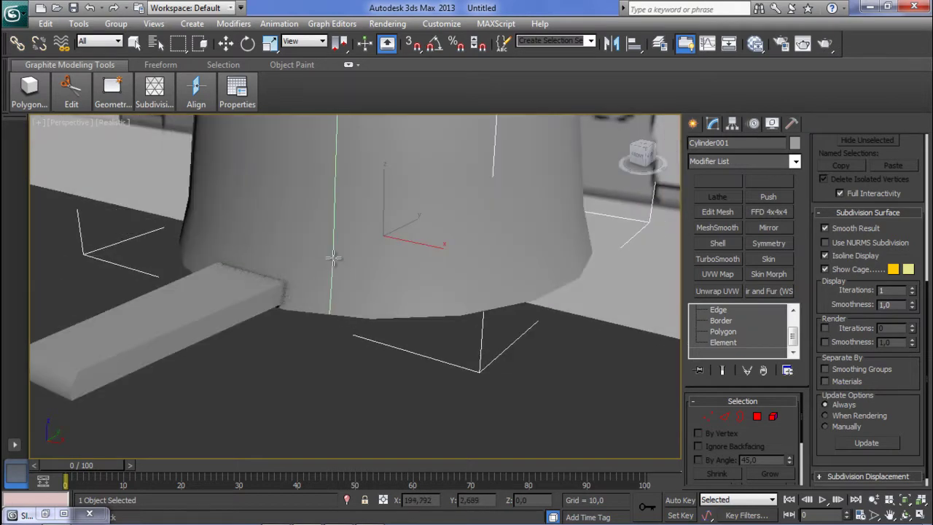
pyautogui.press('F4')
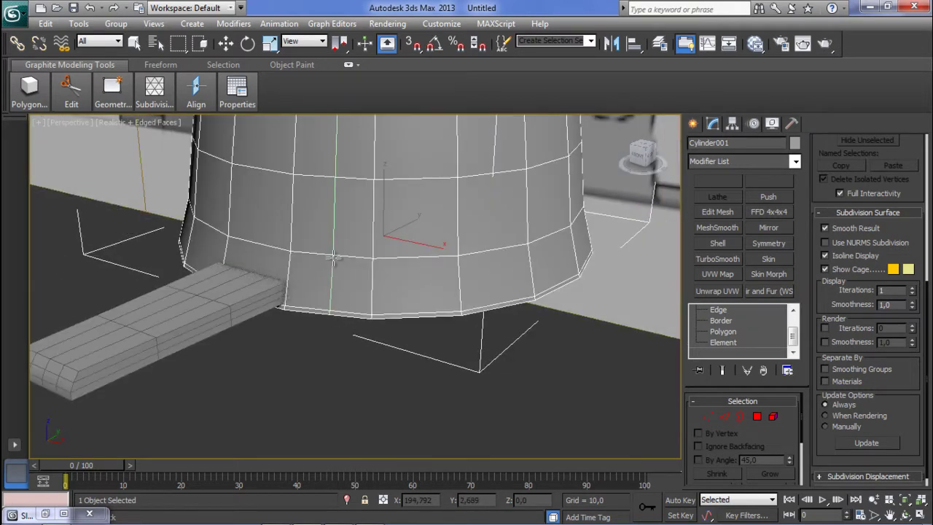
pyautogui.keyDown('alt'); pyautogui.moveTo(343, 259); pyautogui.dragTo(350, 294, button='middle'); pyautogui.keyUp('alt')
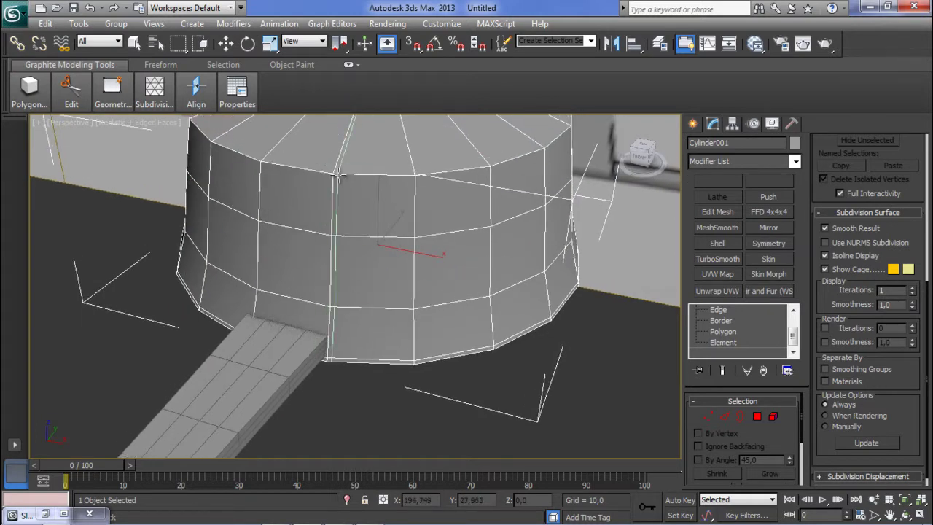
pyautogui.keyDown('alt'); pyautogui.moveTo(337, 160); pyautogui.dragTo(328, 217, button='middle'); pyautogui.keyUp('alt')
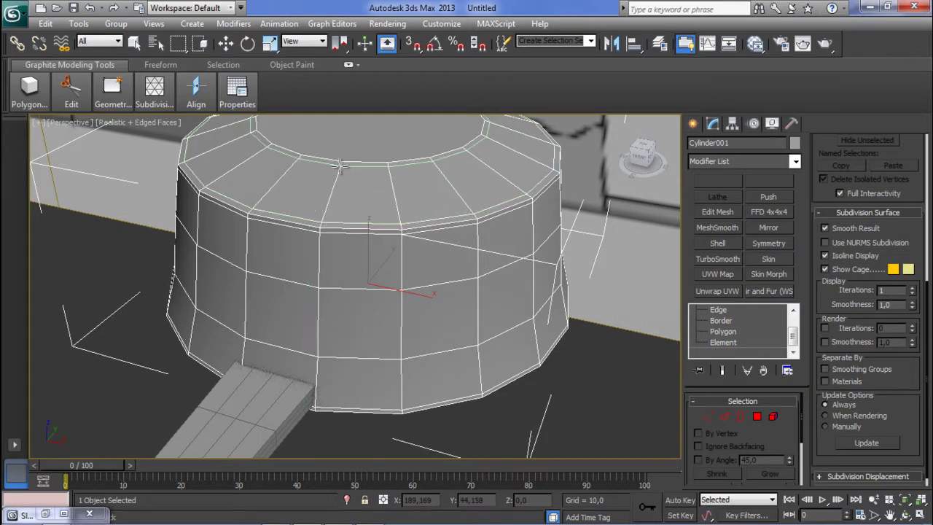
# Step: Inset the polygon of the cylinder's bottom cap by 0.295
pyautogui.keyDown('alt'); pyautogui.moveTo(230, 427); pyautogui.dragTo(323, 202, button='middle'); pyautogui.keyUp('alt')
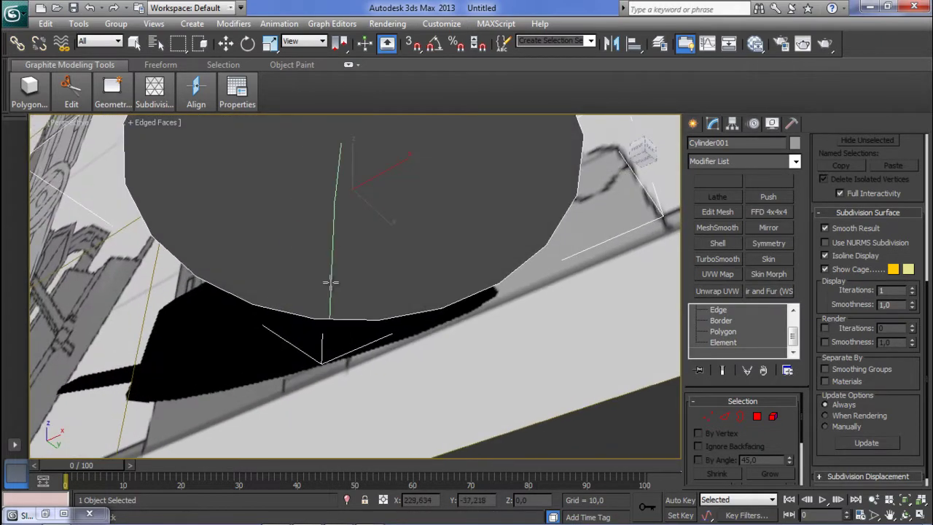
pyautogui.click(724, 331)
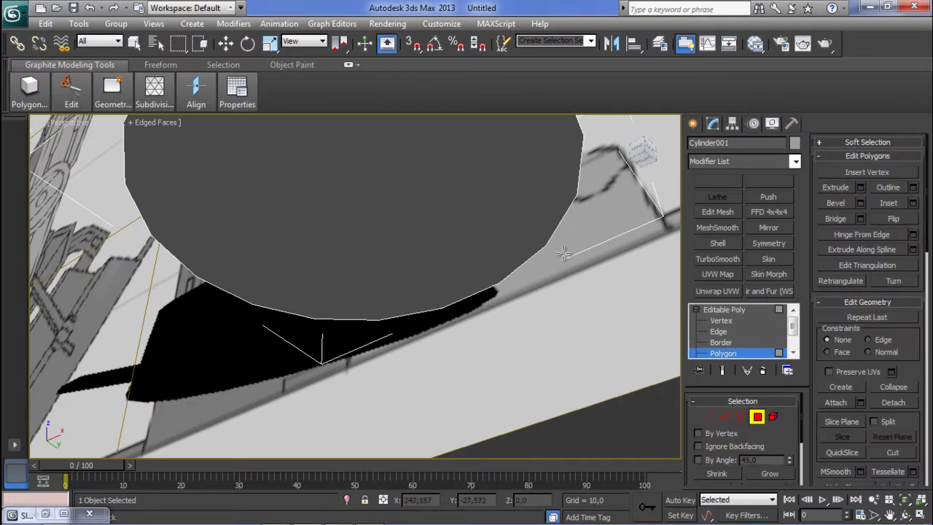
pyautogui.keyDown('alt'); pyautogui.moveTo(429, 245); pyautogui.dragTo(386, 218, button='middle'); pyautogui.keyUp('alt')
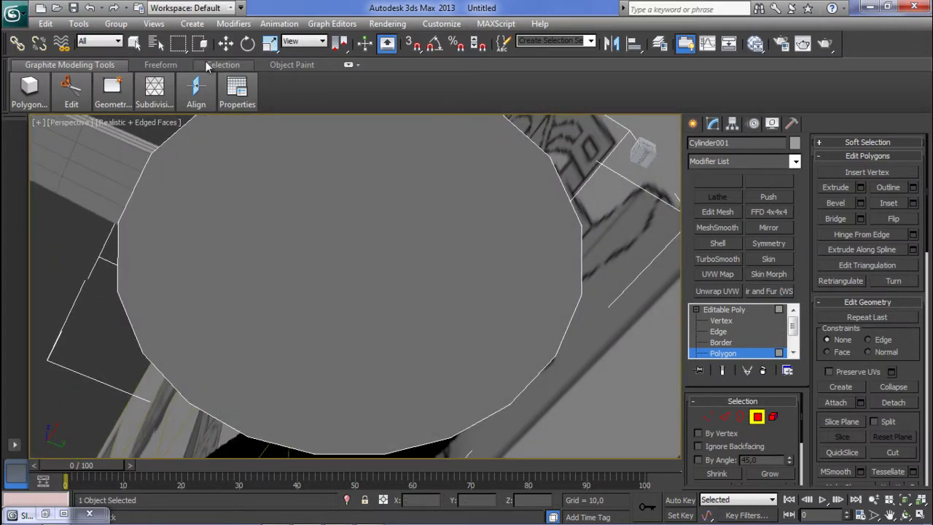
pyautogui.moveTo(202, 91)
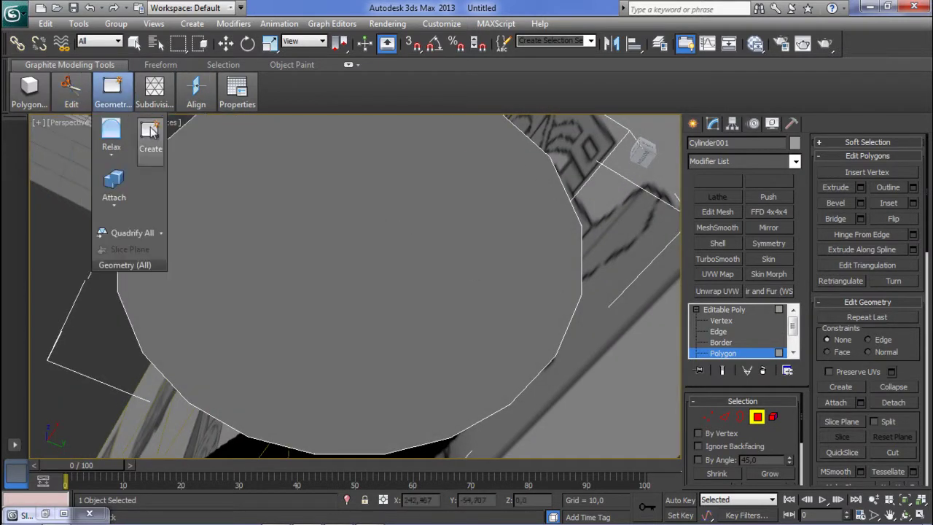
pyautogui.moveTo(113, 91)
pyautogui.click(176, 148)
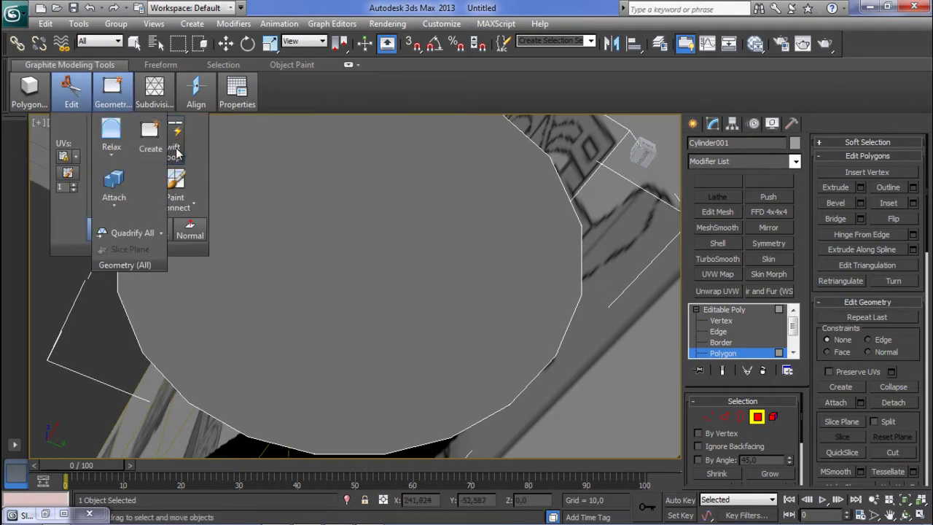
pyautogui.click(468, 252)
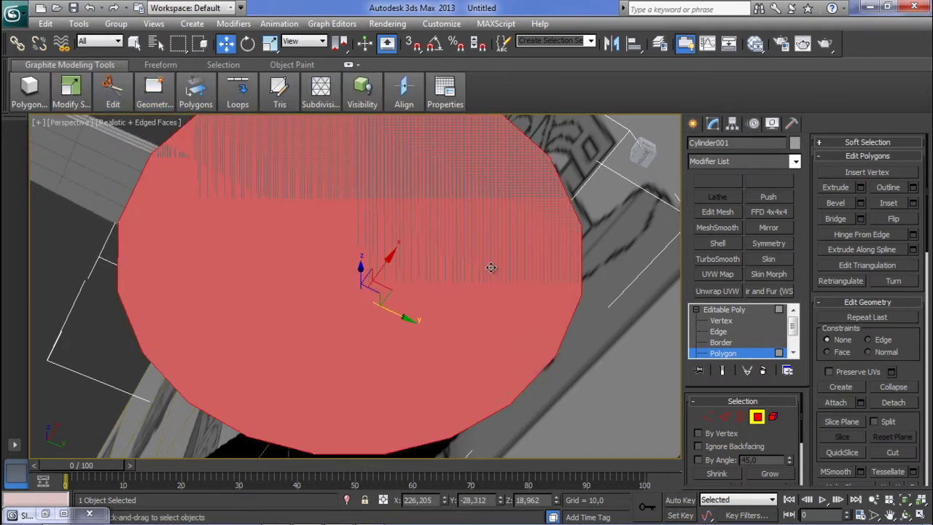
pyautogui.click(914, 207)
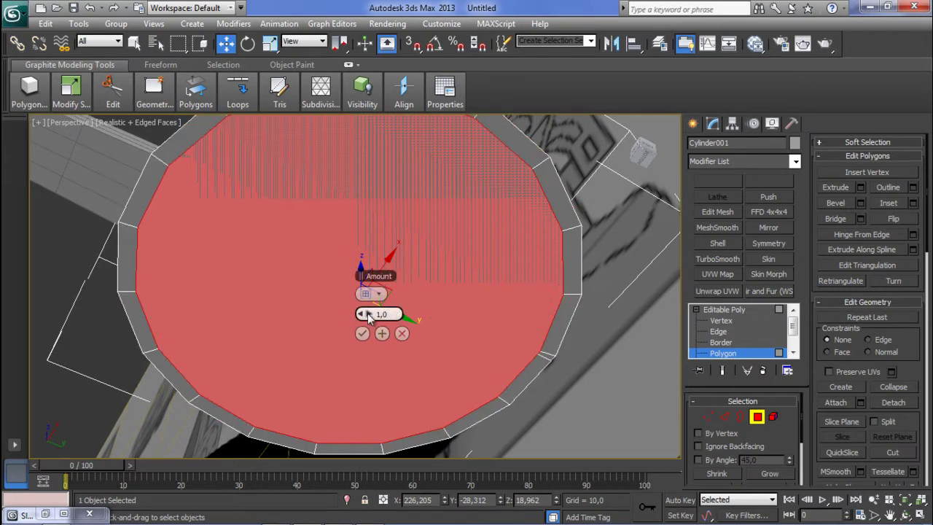
pyautogui.moveTo(361, 315); pyautogui.dragTo(355, 314)
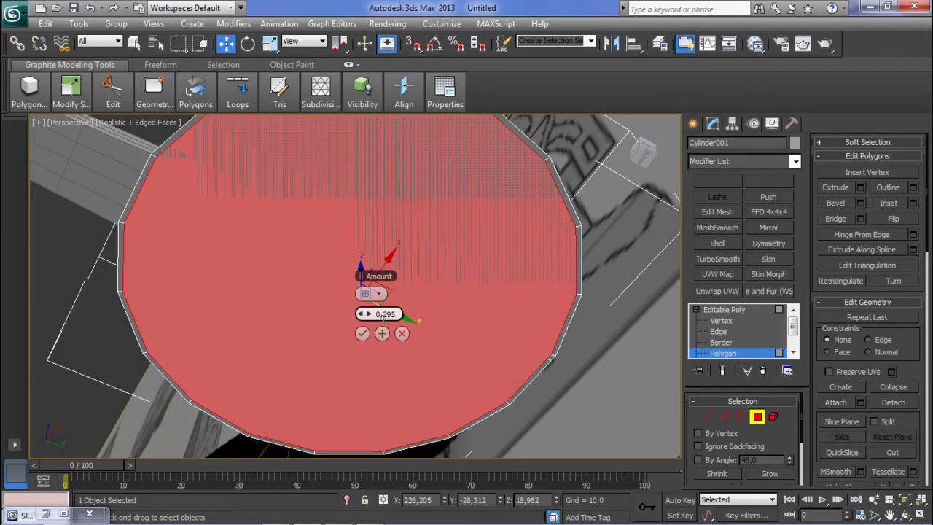
pyautogui.click(362, 333)
# Step: Select the cylinder's top cap polygon, preview the mesh with NURMS subdivision turned on, and turn it off again
pyautogui.keyDown('alt'); pyautogui.moveTo(223, 249); pyautogui.dragTo(291, 377, button='middle'); pyautogui.keyUp('alt')
pyautogui.click(291, 305)
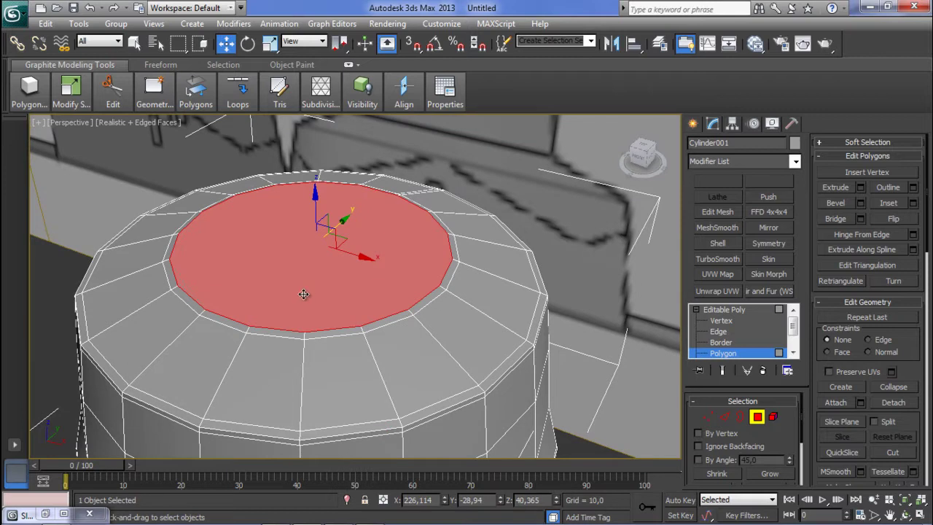
pyautogui.keyDown('alt'); pyautogui.moveTo(285, 303); pyautogui.dragTo(220, 272, button='middle'); pyautogui.keyUp('alt')
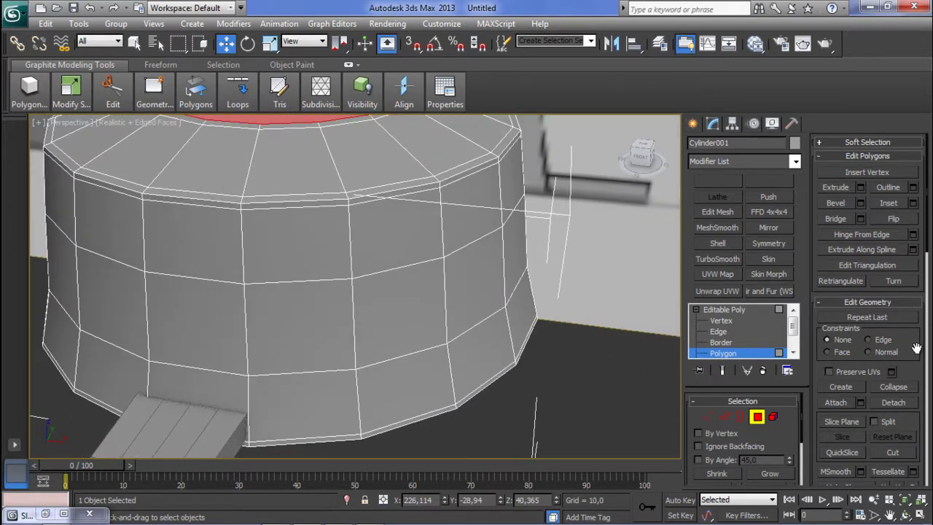
pyautogui.scroll(-5, 917, 345)
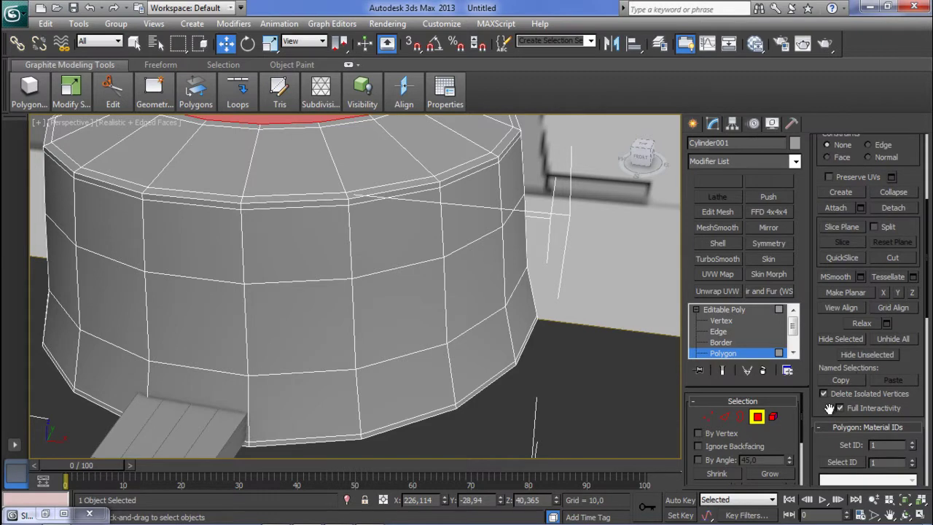
pyautogui.scroll(-5, 830, 408)
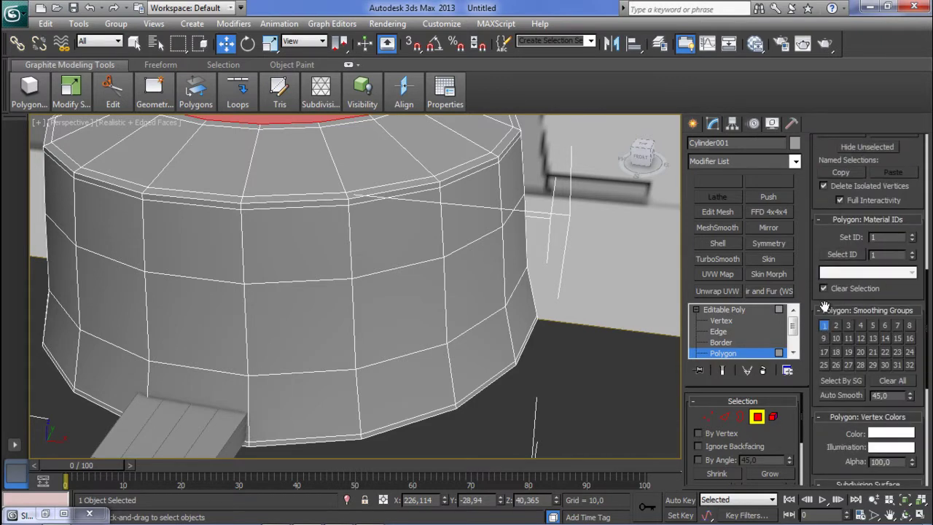
pyautogui.scroll(-4, 827, 242)
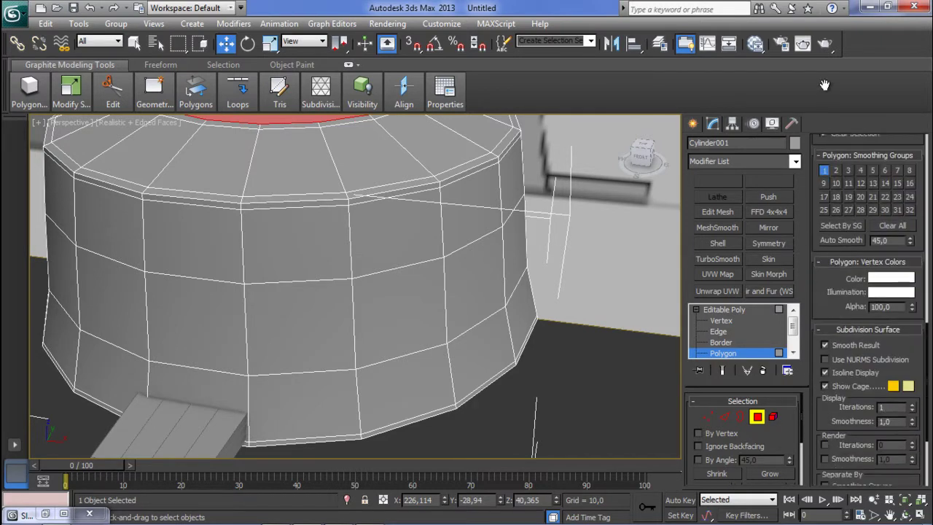
pyautogui.click(825, 358)
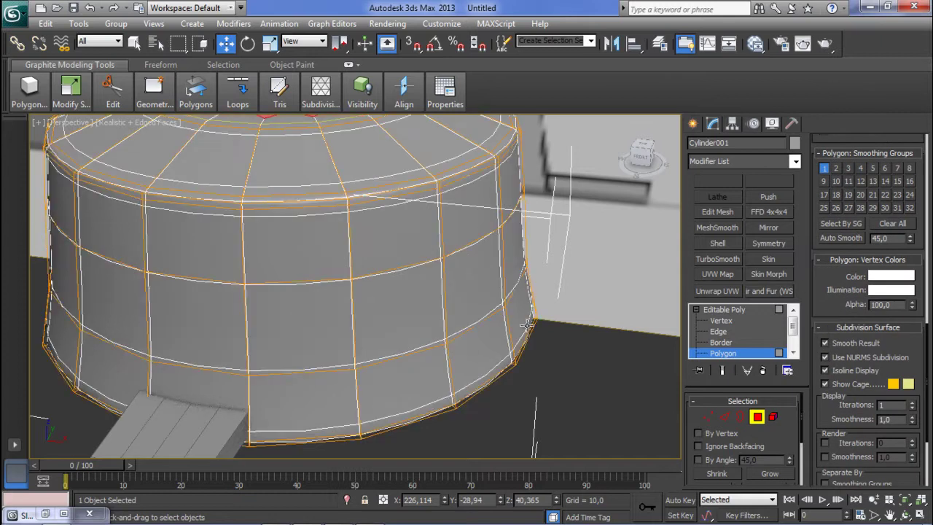
pyautogui.scroll(-5, 394, 312)
pyautogui.keyDown('alt'); pyautogui.moveTo(397, 312); pyautogui.dragTo(531, 353, button='middle'); pyautogui.keyUp('alt')
pyautogui.click(531, 353)
pyautogui.keyDown('alt'); pyautogui.moveTo(473, 335); pyautogui.dragTo(413, 333, button='middle'); pyautogui.keyUp('alt')
pyautogui.scroll(4, 402, 307)
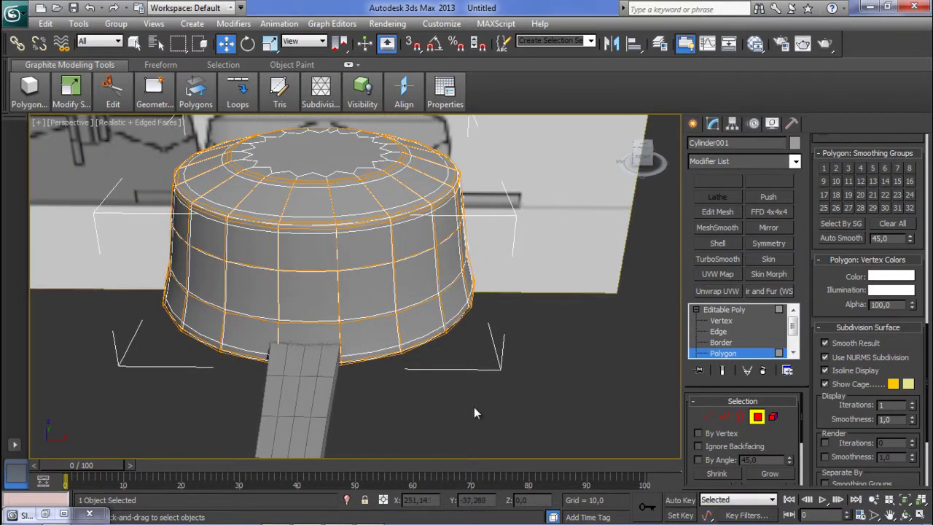
pyautogui.click(826, 357)
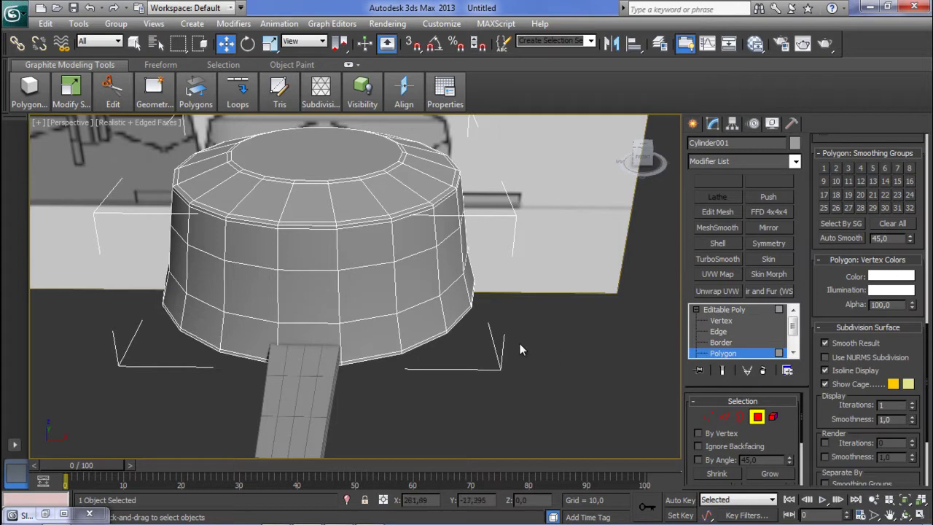
# Step: Select the cylinder's top faces and upper row of side polygons, assign them to smoothing group 2, and deselect them
pyautogui.keyDown('alt'); pyautogui.moveTo(478, 291); pyautogui.dragTo(314, 237, button='middle'); pyautogui.keyUp('alt')
pyautogui.moveTo(240, 228); pyautogui.dragTo(522, 248)
pyautogui.moveTo(526, 241); pyautogui.dragTo(520, 245)
pyautogui.keyDown('alt'); pyautogui.moveTo(521, 246); pyautogui.dragTo(308, 227, button='middle'); pyautogui.keyUp('alt')
pyautogui.keyDown('alt'); pyautogui.moveTo(244, 242); pyautogui.dragTo(249, 244, button='middle'); pyautogui.keyUp('alt')
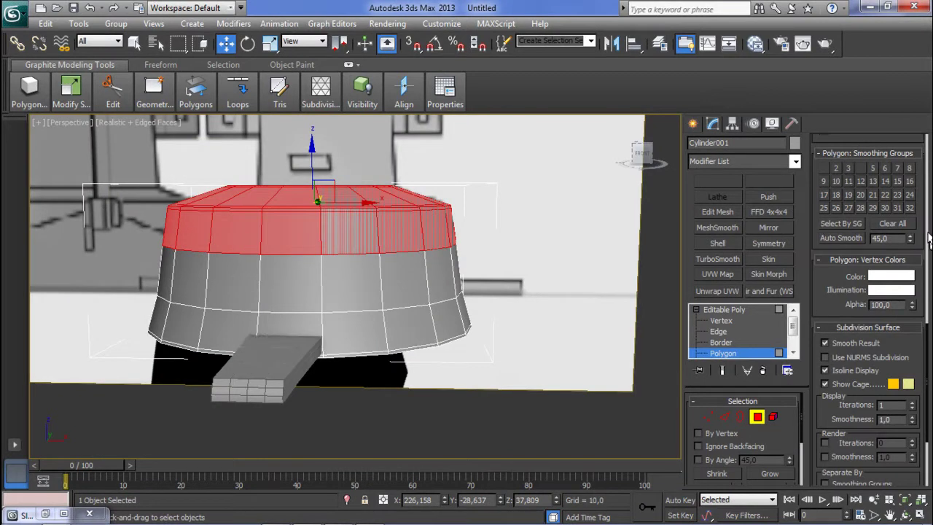
pyautogui.moveTo(928, 339); pyautogui.dragTo(922, 296)
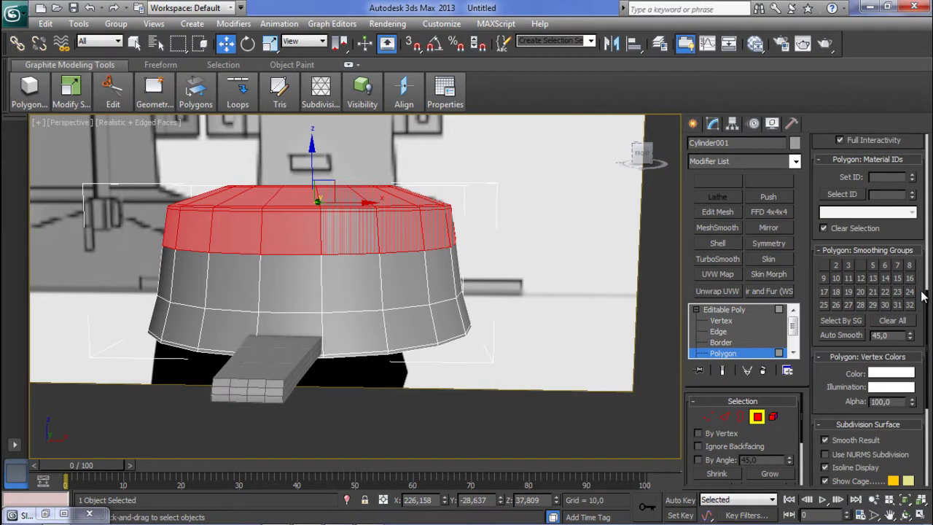
pyautogui.click(836, 266)
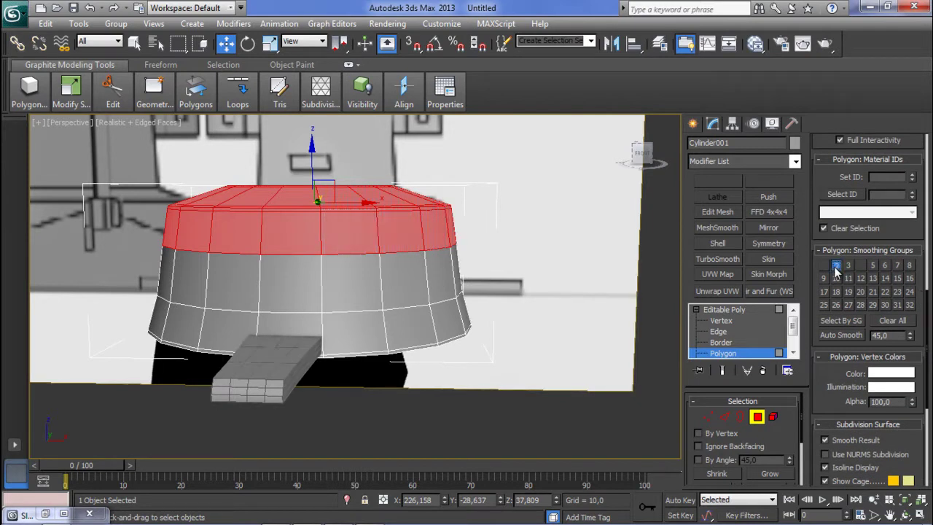
pyautogui.click(552, 427)
# Step: Select the lower rows of side polygons on the cylinder, assign them to smoothing group 3, and deselect them
pyautogui.moveTo(414, 283)
pyautogui.keyDown('alt'); pyautogui.mouseDown(button='middle')
pyautogui.moveTo(327, 298)
pyautogui.moveTo(418, 279)
pyautogui.mouseUp(button='middle'); pyautogui.keyUp('alt')
pyautogui.moveTo(85, 409); pyautogui.dragTo(528, 269)
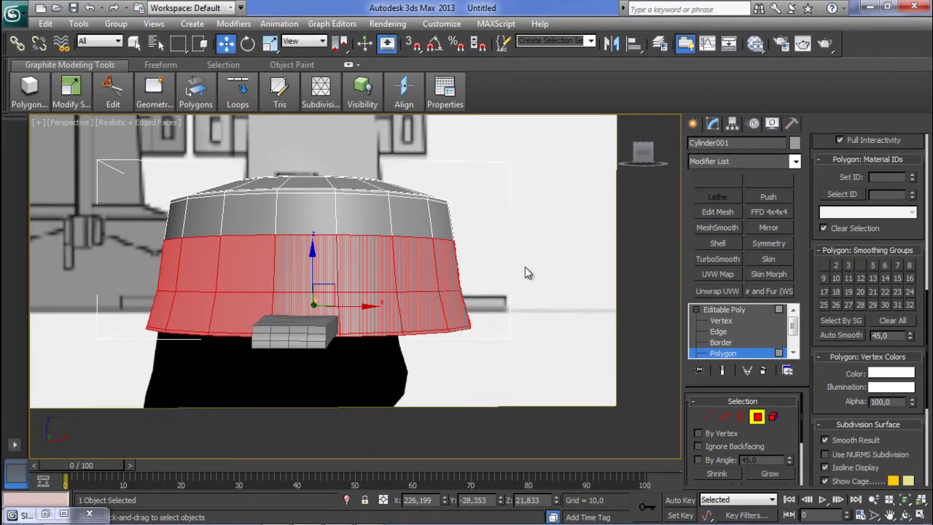
pyautogui.keyDown('alt'); pyautogui.moveTo(520, 279); pyautogui.dragTo(630, 299, button='middle'); pyautogui.keyUp('alt')
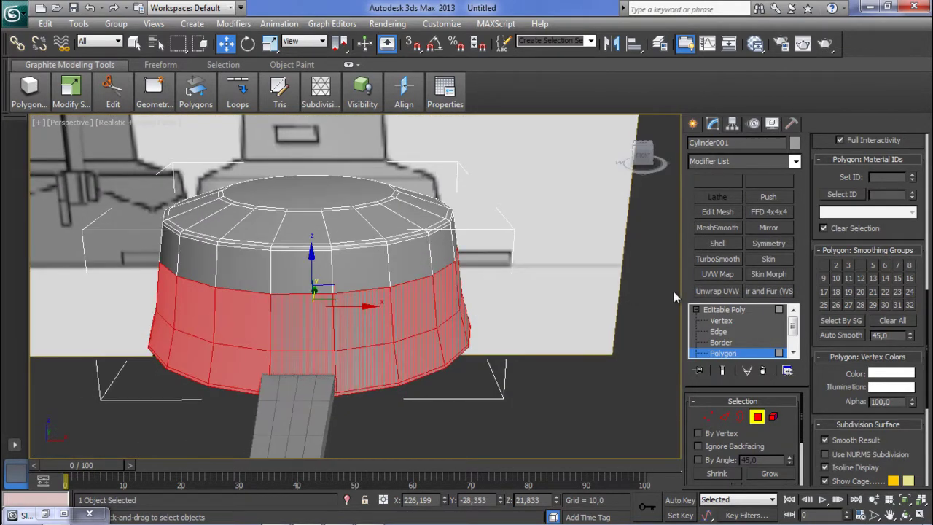
pyautogui.click(849, 265)
pyautogui.click(578, 411)
# Step: Check the smoothing groups of individual side polygons in the cylinder's lower rows and examine the shading around the base
pyautogui.keyDown('alt'); pyautogui.moveTo(578, 411); pyautogui.dragTo(522, 397, button='middle'); pyautogui.keyUp('alt')
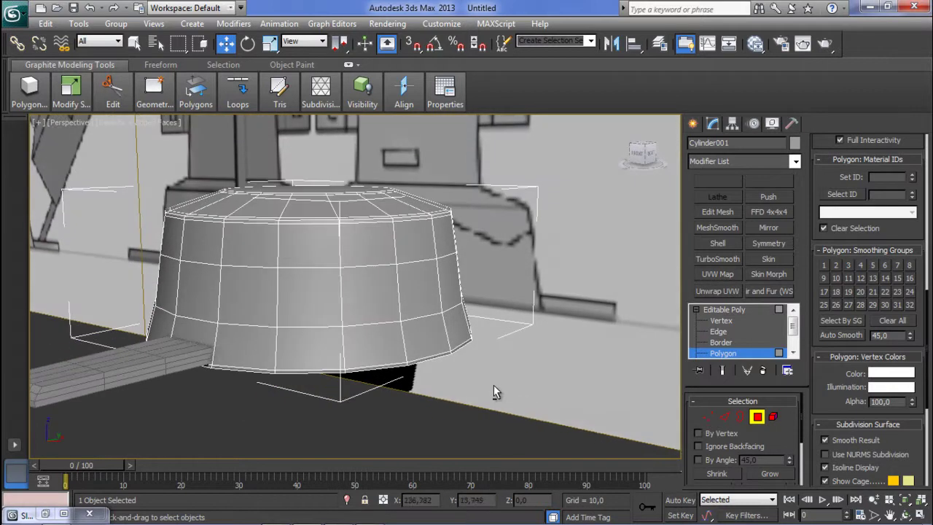
pyautogui.click(348, 296)
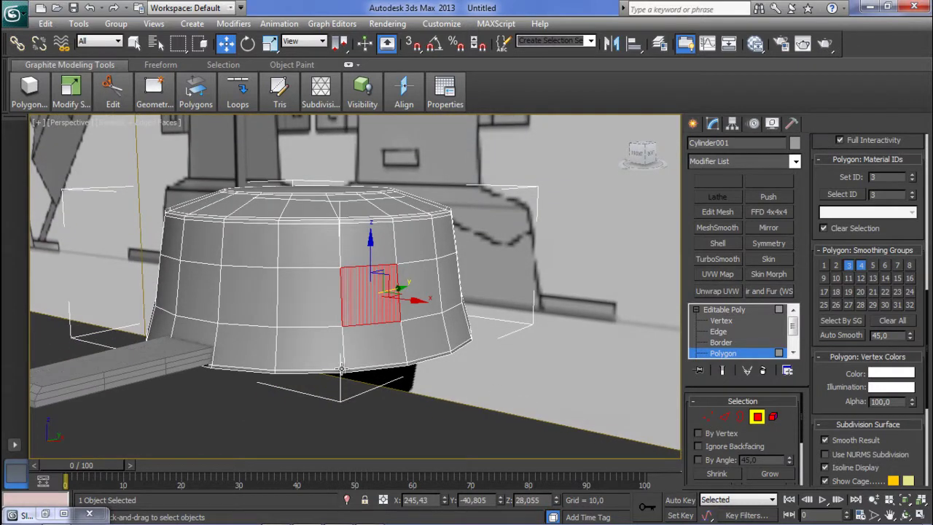
pyautogui.click(363, 359)
pyautogui.click(307, 359)
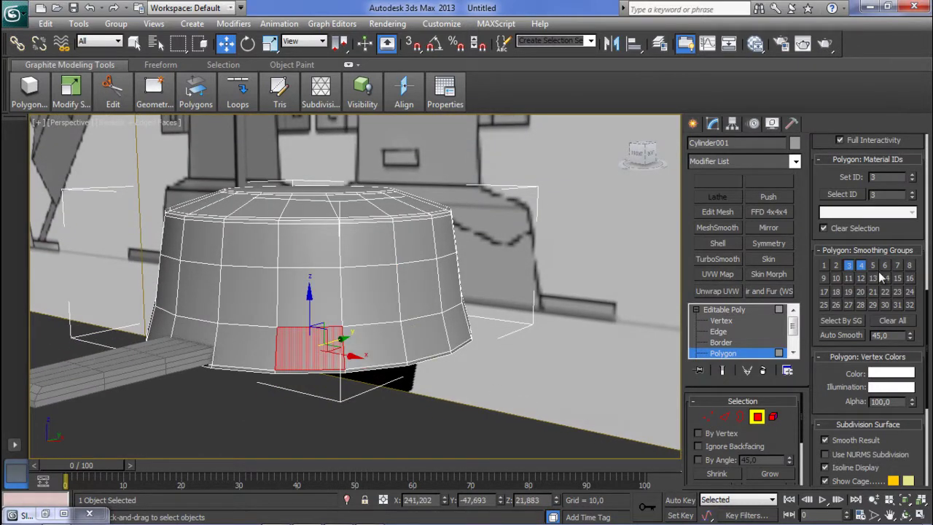
pyautogui.click(440, 402)
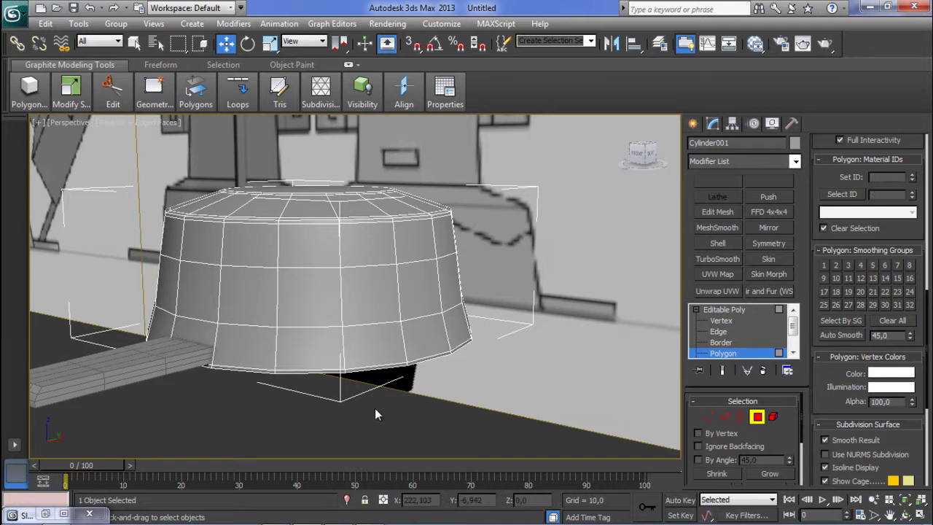
pyautogui.keyDown('alt'); pyautogui.moveTo(256, 404); pyautogui.dragTo(375, 348, button='middle'); pyautogui.keyUp('alt')
pyautogui.keyDown('alt'); pyautogui.moveTo(505, 387); pyautogui.dragTo(476, 407, button='middle'); pyautogui.keyUp('alt')
pyautogui.moveTo(414, 380); pyautogui.dragTo(411, 351, button='middle')
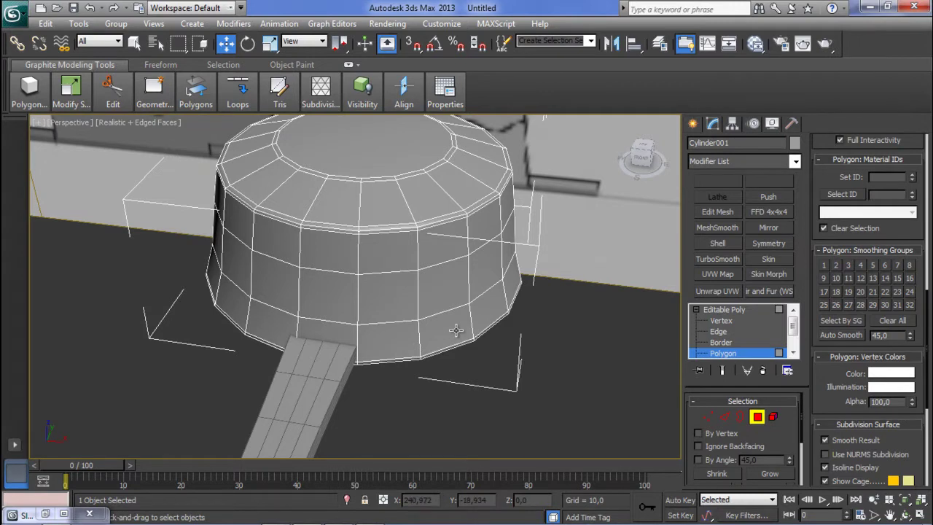
pyautogui.keyDown('alt'); pyautogui.moveTo(454, 296); pyautogui.dragTo(411, 264, button='middle'); pyautogui.keyUp('alt')
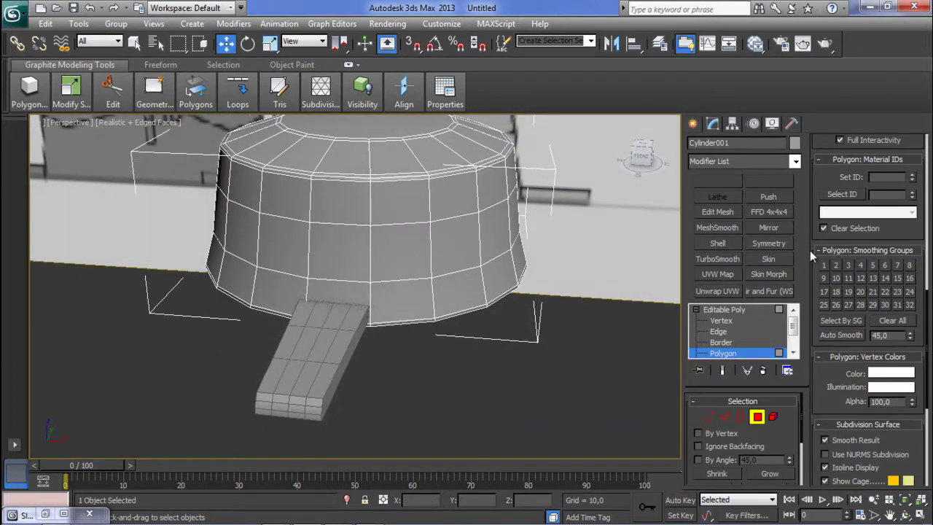
pyautogui.click(472, 264)
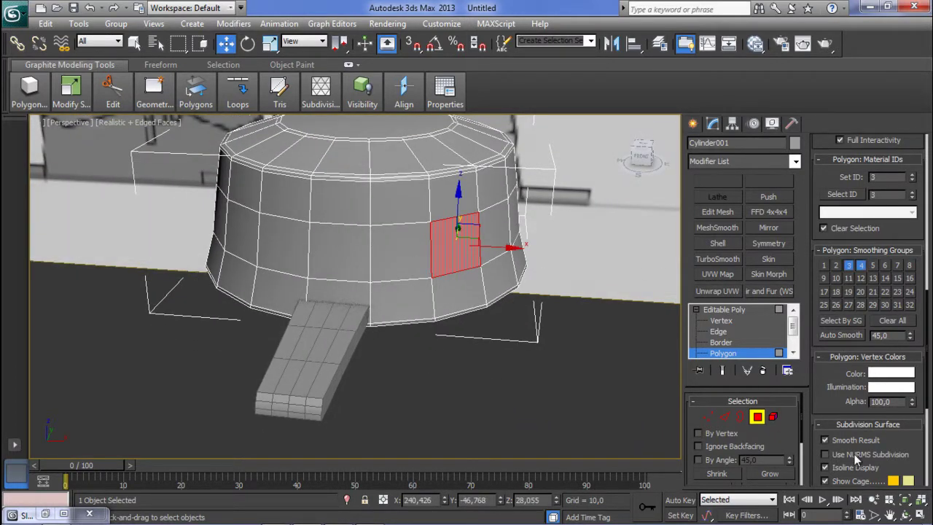
pyautogui.click(629, 402)
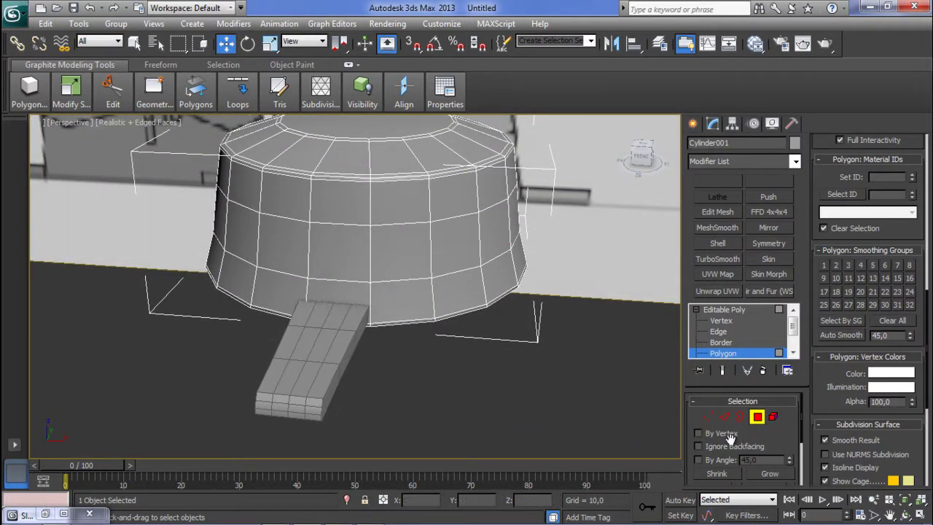
# Step: Turn on NURMS subdivision for the cylinder, leave polygon editing, and deselect the object
pyautogui.click(825, 457)
pyautogui.moveTo(323, 280)
pyautogui.keyDown('alt'); pyautogui.mouseDown(button='middle')
pyautogui.moveTo(424, 221)
pyautogui.moveTo(330, 267)
pyautogui.mouseUp(button='middle'); pyautogui.keyUp('alt')
pyautogui.keyDown('alt'); pyautogui.moveTo(447, 362); pyautogui.dragTo(375, 376, button='middle'); pyautogui.keyUp('alt')
pyautogui.keyDown('alt'); pyautogui.moveTo(364, 299); pyautogui.dragTo(368, 397, button='middle'); pyautogui.keyUp('alt')
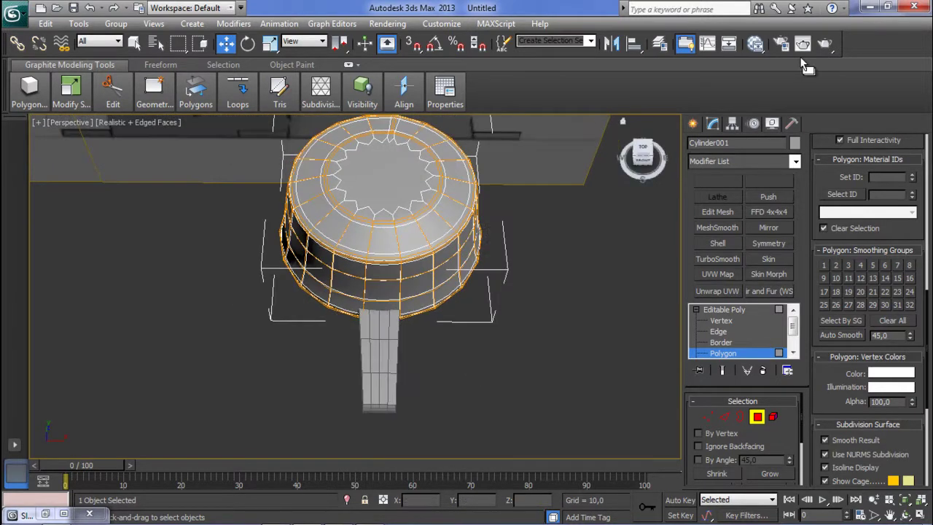
pyautogui.click(692, 124)
pyautogui.click(495, 383)
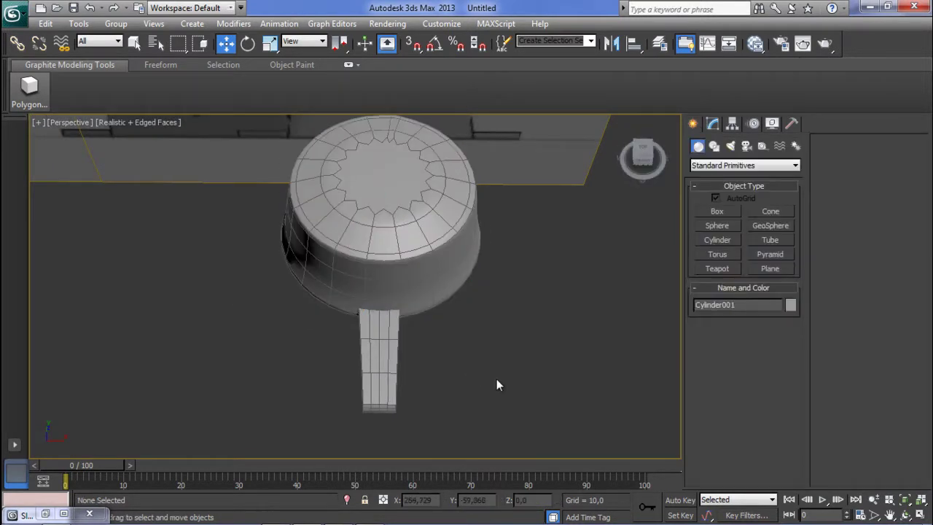
# Step: Select the box toe in front of the cylinder and enable transforms that affect only its pivot
pyautogui.click(390, 360)
pyautogui.keyDown('alt'); pyautogui.moveTo(448, 366); pyautogui.dragTo(470, 305, button='middle'); pyautogui.keyUp('alt')
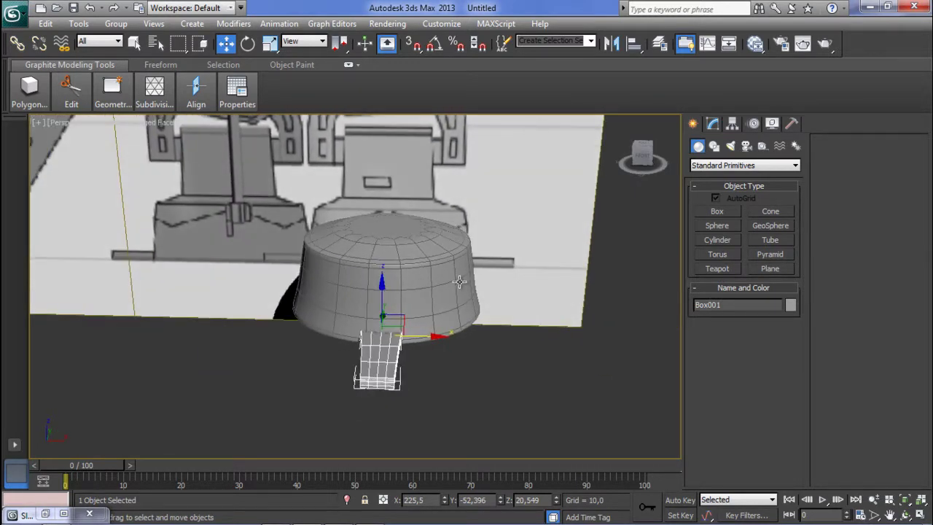
pyautogui.keyDown('alt'); pyautogui.moveTo(476, 337); pyautogui.dragTo(472, 402, button='middle'); pyautogui.keyUp('alt')
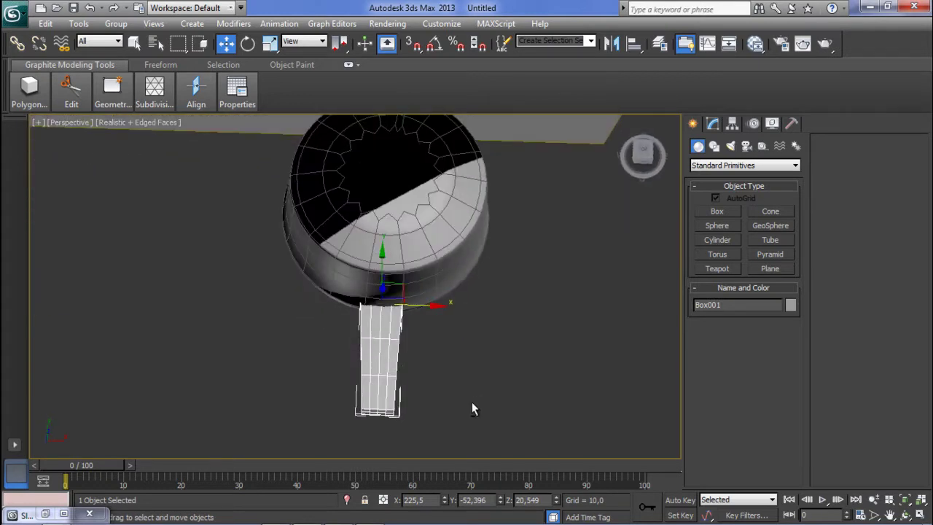
pyautogui.scroll(-5, 447, 284)
pyautogui.scroll(3, 447, 295)
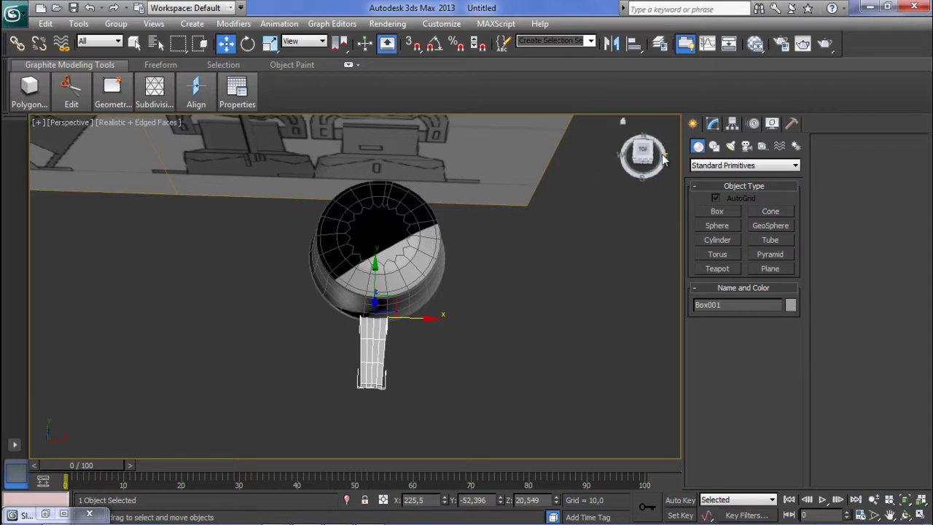
pyautogui.click(732, 125)
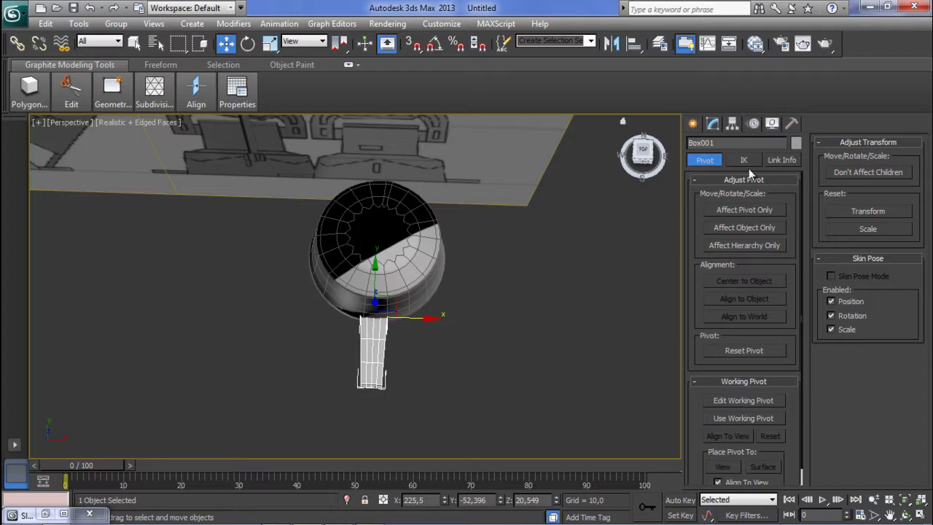
pyautogui.click(758, 125)
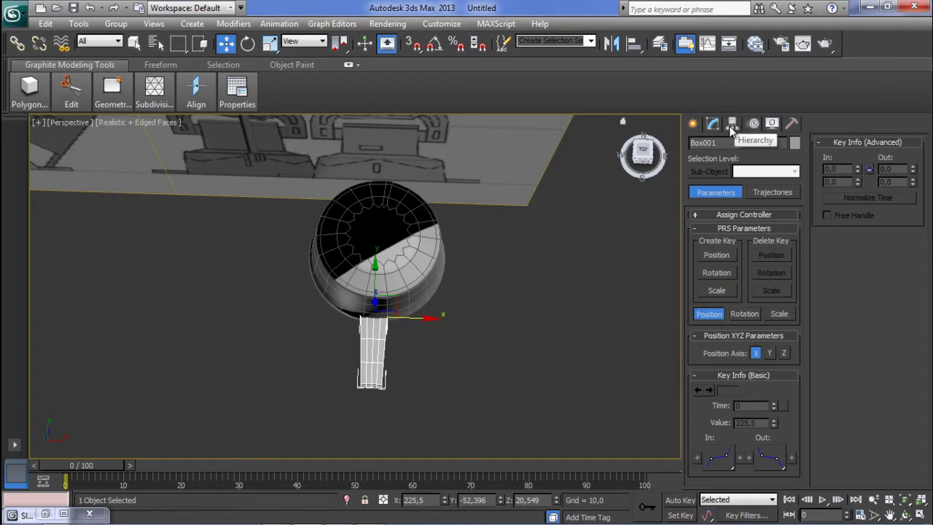
pyautogui.click(734, 125)
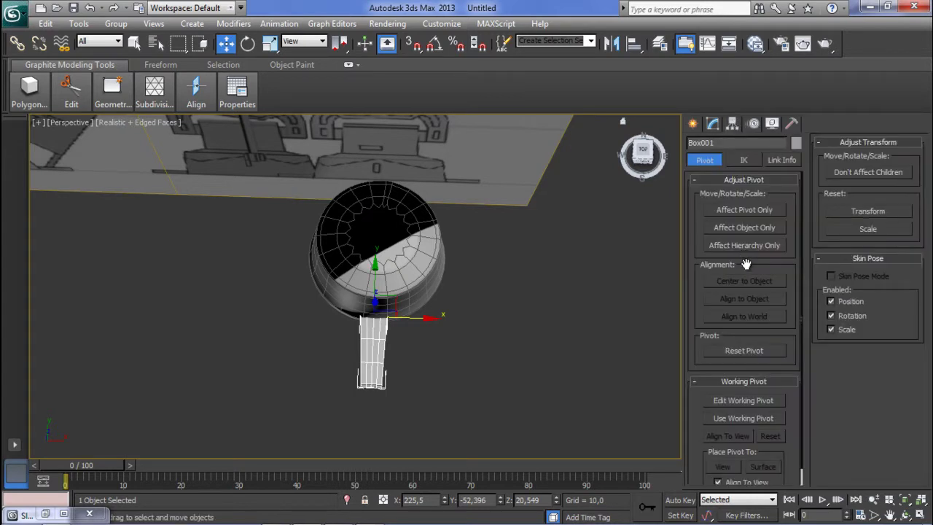
pyautogui.click(760, 210)
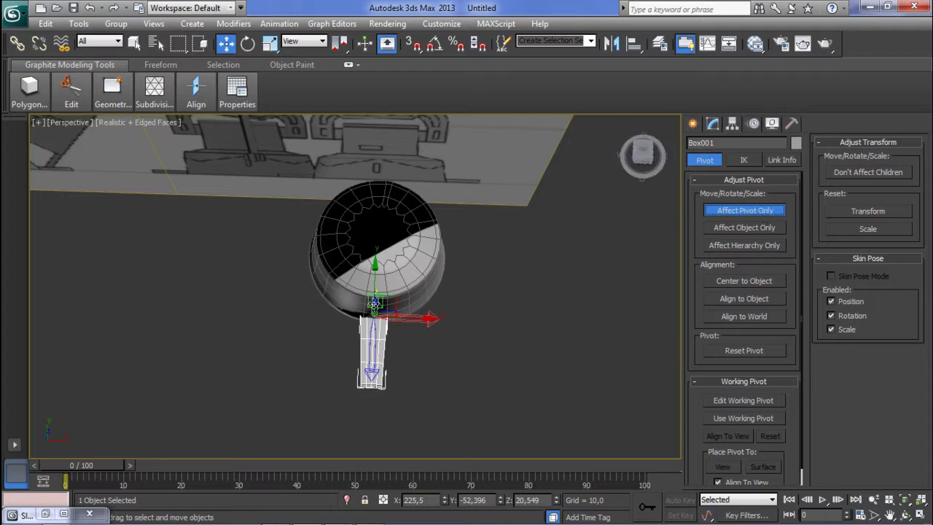
# Step: Move the toe's pivot along Y to the cylinder's centre in the top view and leave pivot-only editing
pyautogui.moveTo(373, 304); pyautogui.dragTo(377, 196)
pyautogui.press('s')
pyautogui.press('t')
pyautogui.moveTo(362, 219); pyautogui.dragTo(369, 391, button='middle')
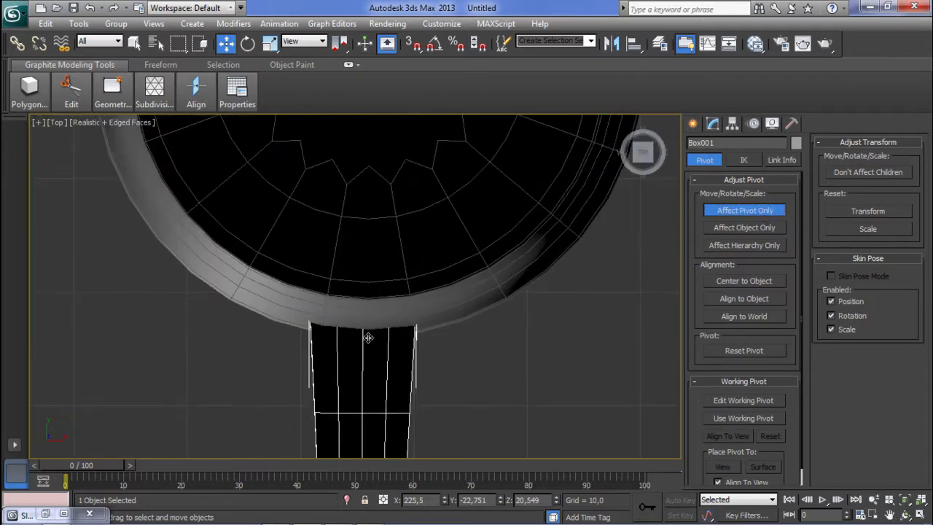
pyautogui.scroll(-5, 372, 312)
pyautogui.moveTo(372, 258); pyautogui.dragTo(371, 330, button='middle')
pyautogui.moveTo(358, 205); pyautogui.dragTo(358, 233)
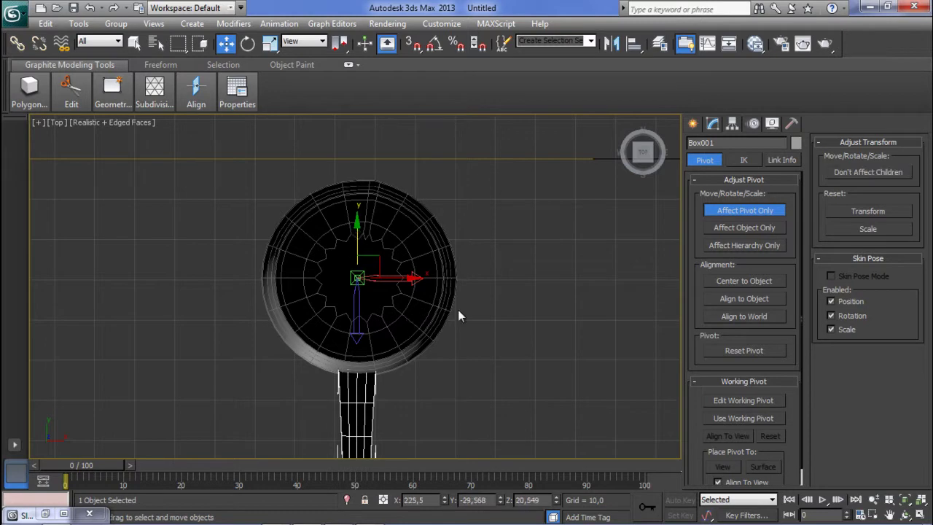
pyautogui.click(759, 212)
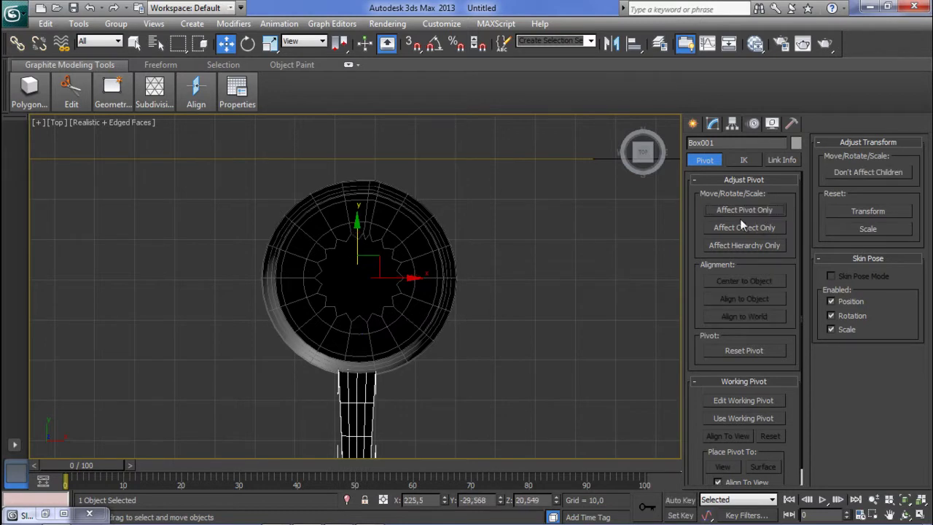
# Step: Undo the pivot move, try rotating the toe around its original pivot in the top view, and undo that rotation
pyautogui.moveTo(366, 402); pyautogui.dragTo(371, 310, button='middle')
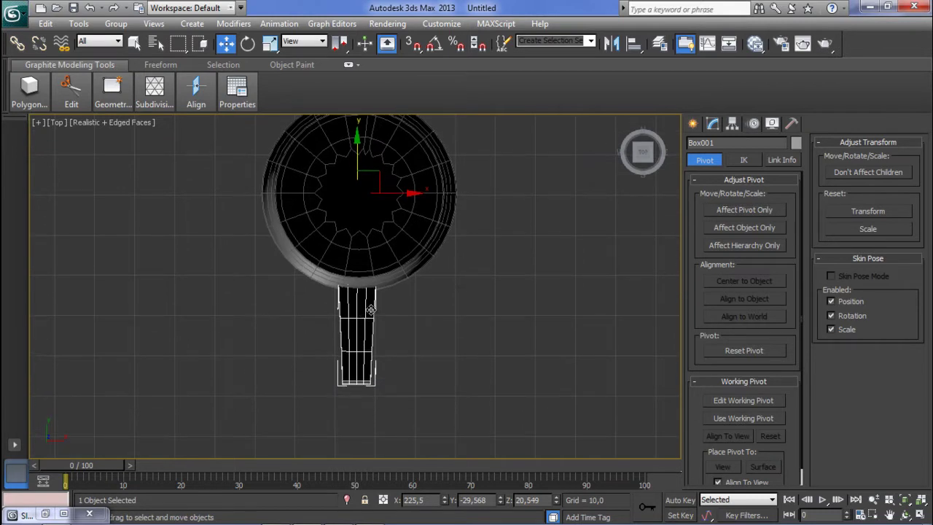
pyautogui.hotkey('ctrl', 'z')
pyautogui.hotkey('ctrl', 'z')
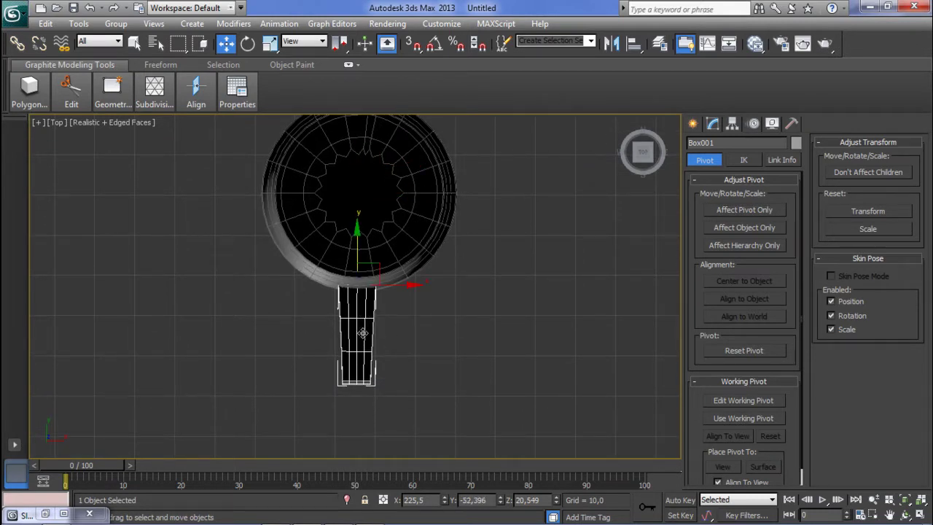
pyautogui.click(692, 124)
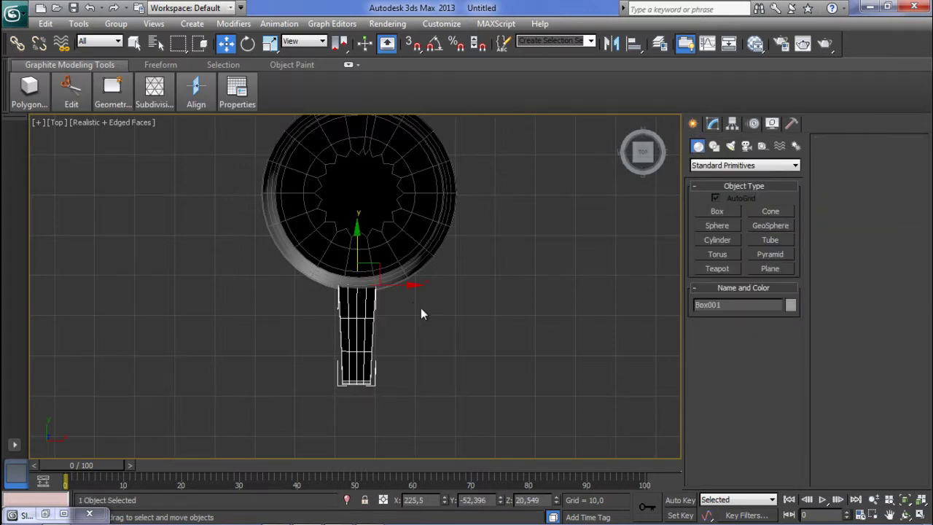
pyautogui.press('e')
pyautogui.moveTo(381, 332); pyautogui.dragTo(427, 279)
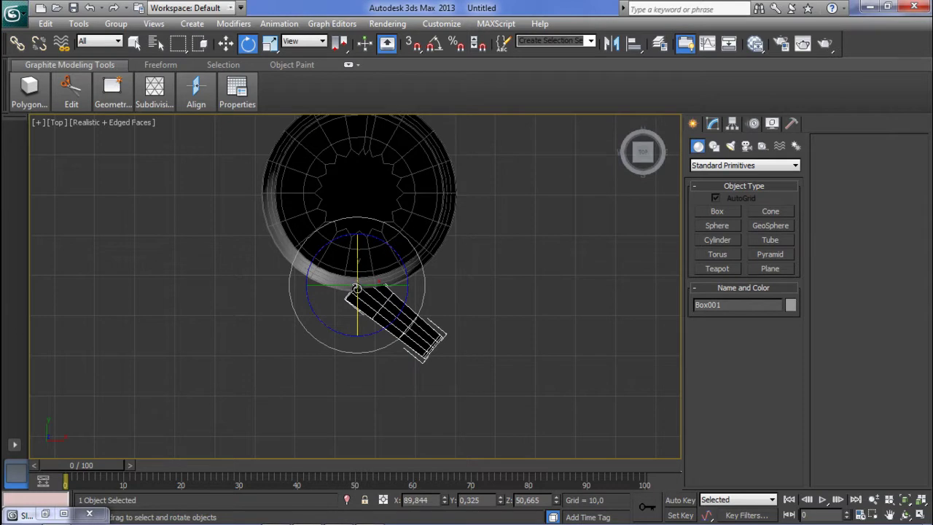
pyautogui.hotkey('ctrl', 'z')
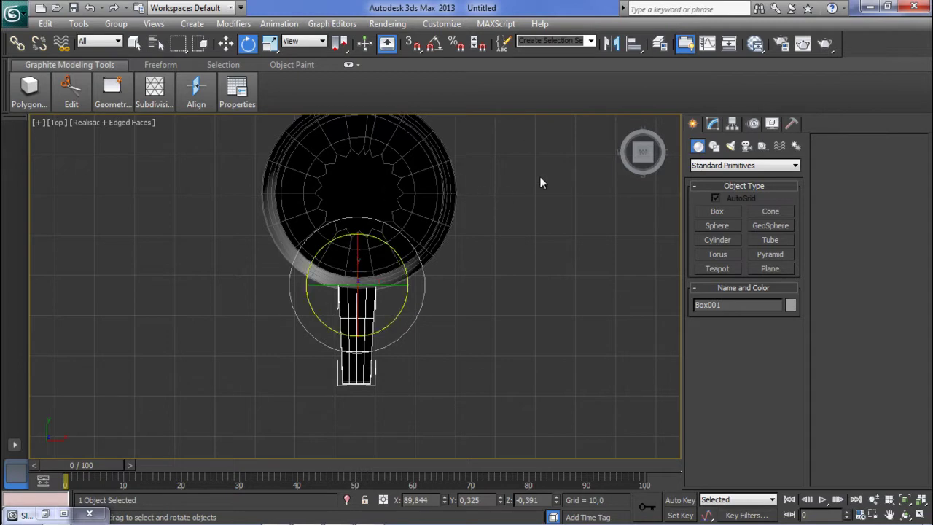
# Step: Move only the toe's pivot along Y to the centre of the cylinder in the top view and finish pivot editing
pyautogui.click(712, 124)
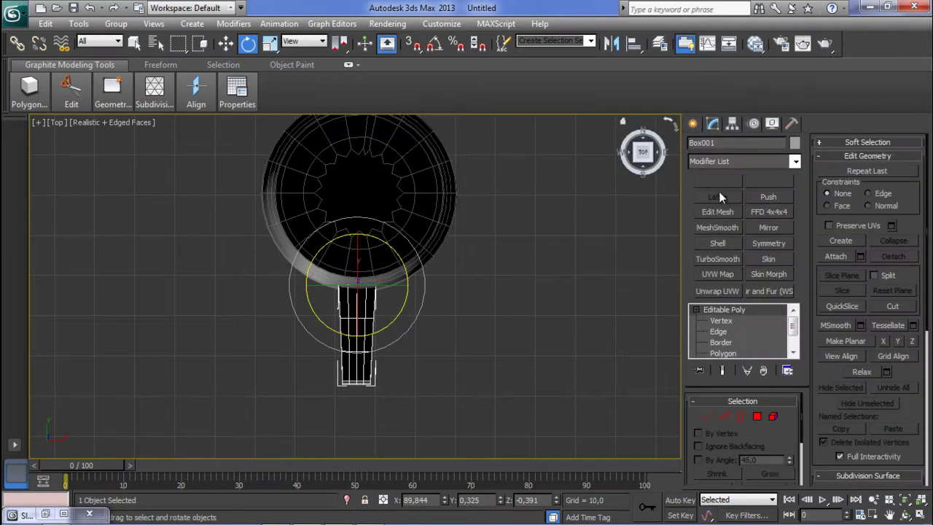
pyautogui.click(692, 124)
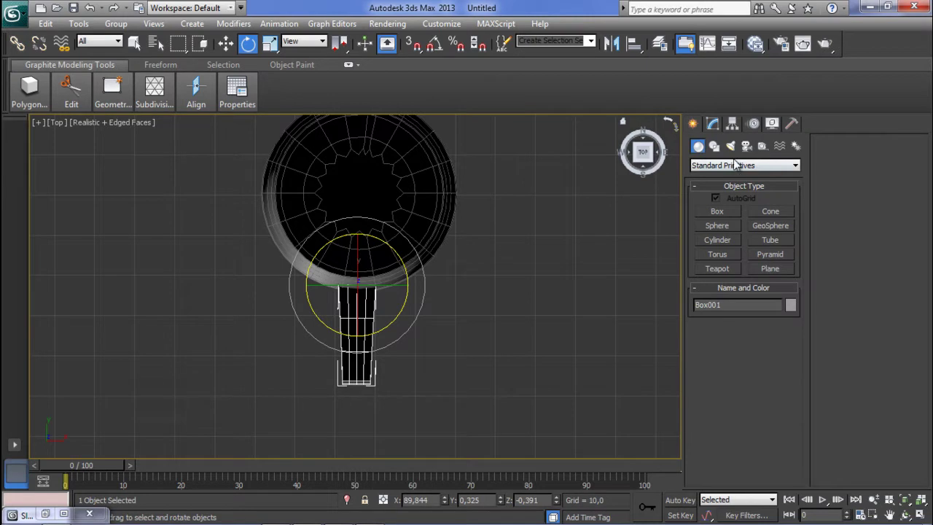
pyautogui.click(733, 125)
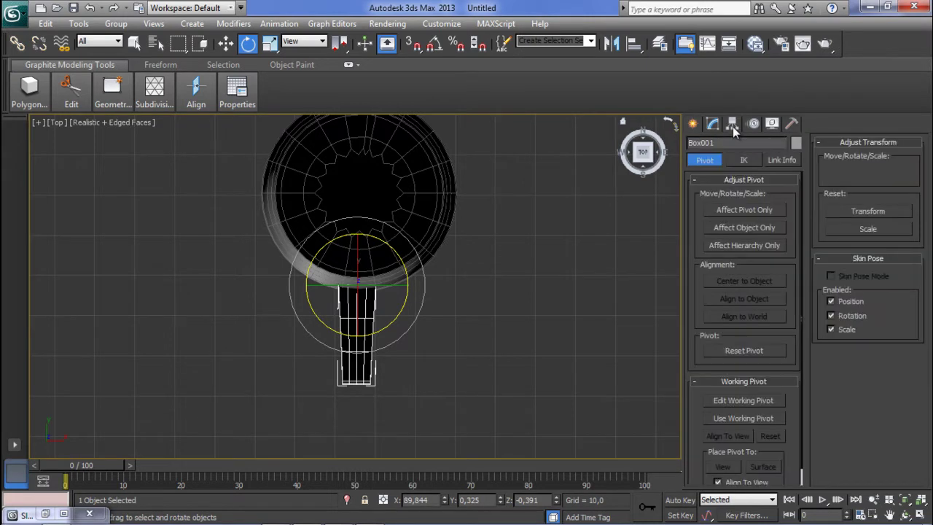
pyautogui.click(748, 212)
pyautogui.press('w')
pyautogui.moveTo(359, 252); pyautogui.dragTo(364, 161)
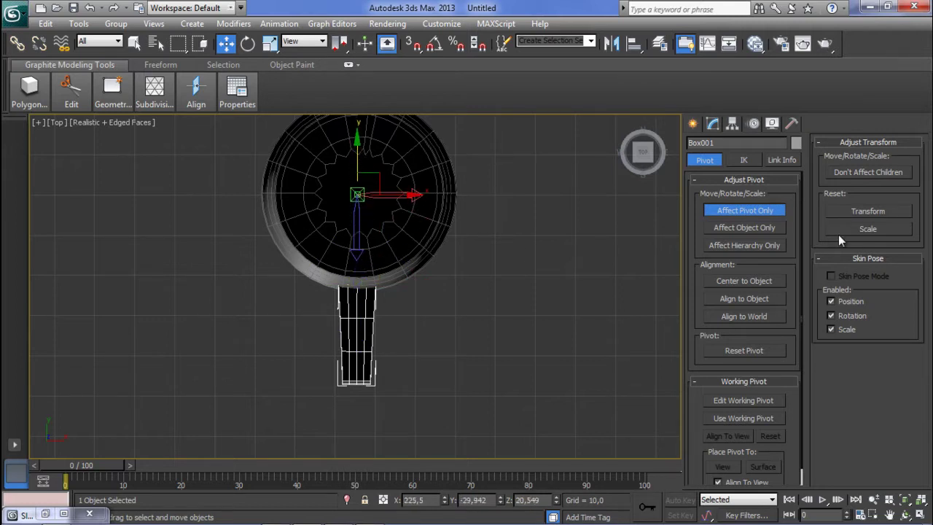
pyautogui.click(766, 212)
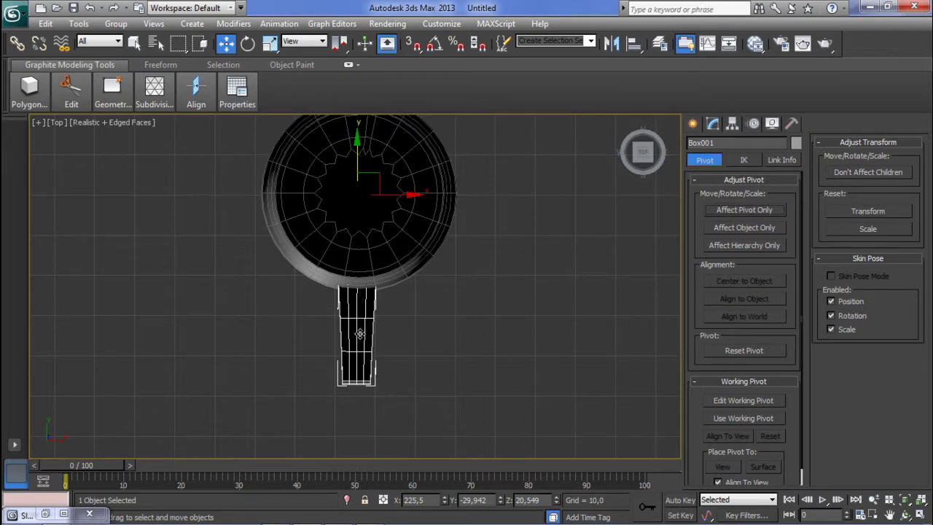
pyautogui.click(693, 123)
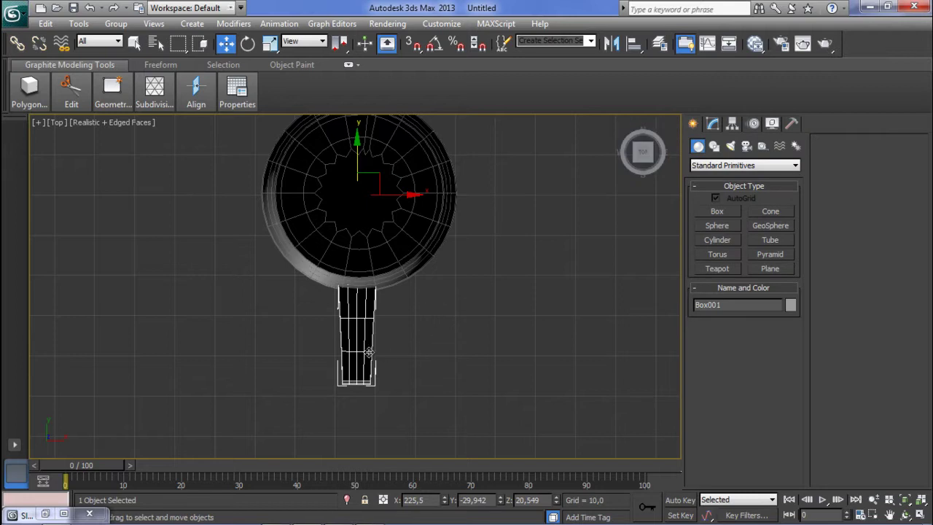
# Step: Rotate-clone the toe by about 90 degrees around the cylinder's centre as 3 copies, and deselect the result
pyautogui.click(440, 356)
pyautogui.click(363, 351)
pyautogui.press('e')
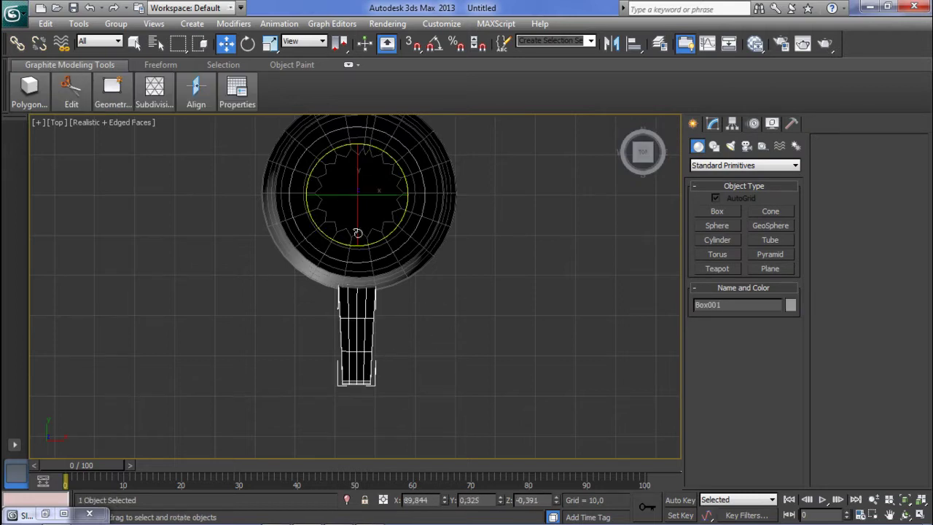
pyautogui.moveTo(379, 240); pyautogui.dragTo(412, 333)
pyautogui.moveTo(412, 333); pyautogui.dragTo(406, 375, button='middle')
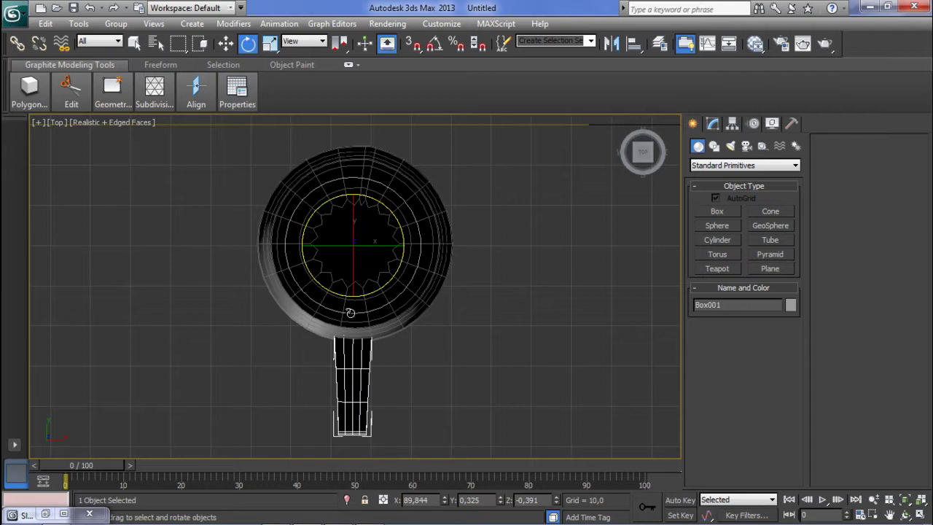
pyautogui.moveTo(378, 314); pyautogui.dragTo(358, 295, button='middle')
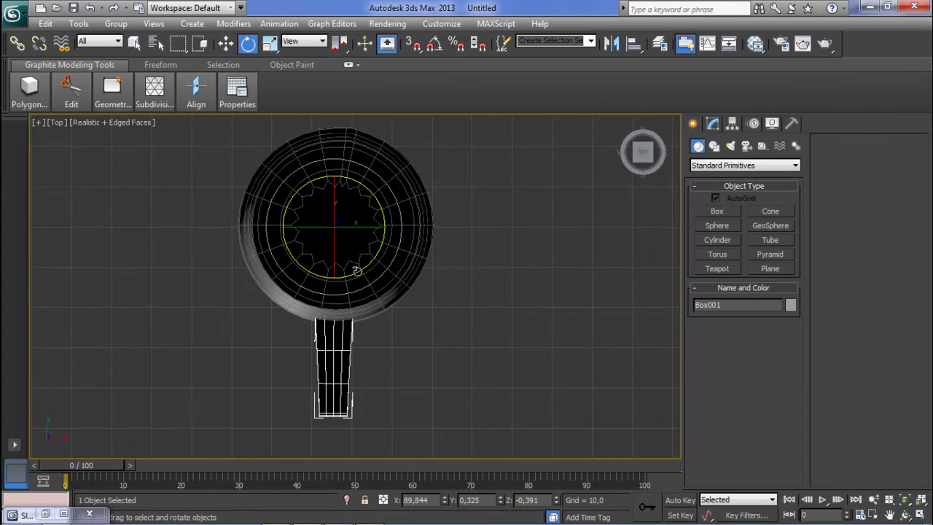
pyautogui.moveTo(354, 271)
pyautogui.keyDown('shift'); pyautogui.mouseDown()
pyautogui.moveTo(419, 203)
pyautogui.moveTo(422, 157)
pyautogui.mouseUp(); pyautogui.keyUp('shift')
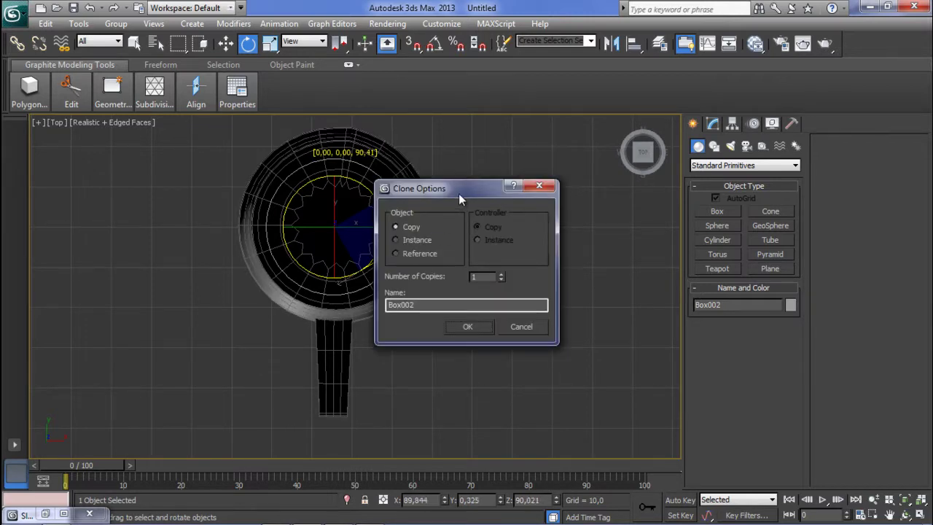
pyautogui.moveTo(459, 193); pyautogui.dragTo(593, 174)
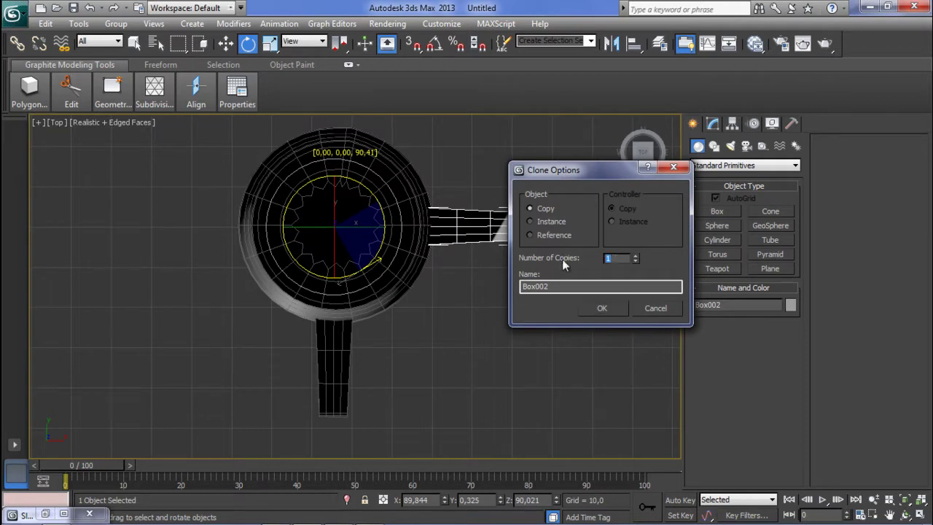
pyautogui.write('3')
pyautogui.click(616, 308)
pyautogui.click(482, 312)
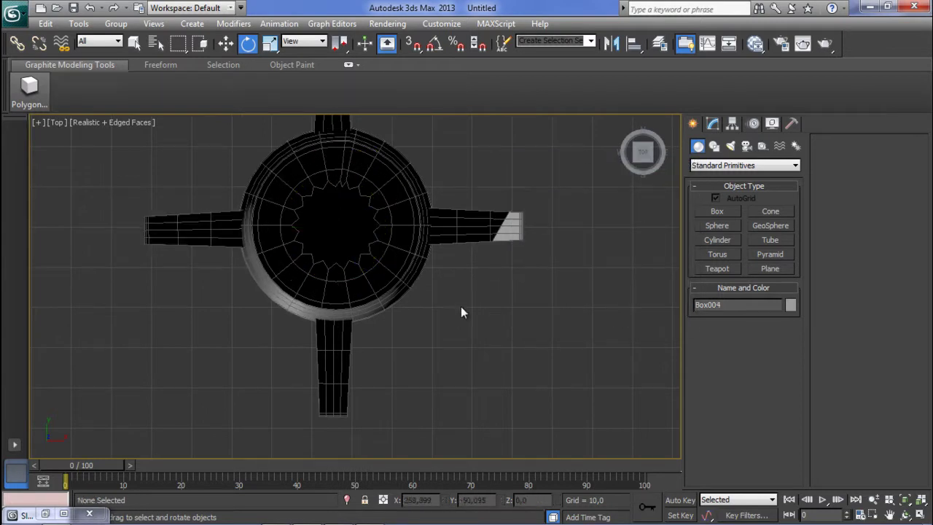
# Step: Render the perspective view of the cylinder with its four toes from an angle, inspect the image, and close it
pyautogui.scroll(-3, 401, 246)
pyautogui.moveTo(402, 246); pyautogui.dragTo(340, 323, button='middle')
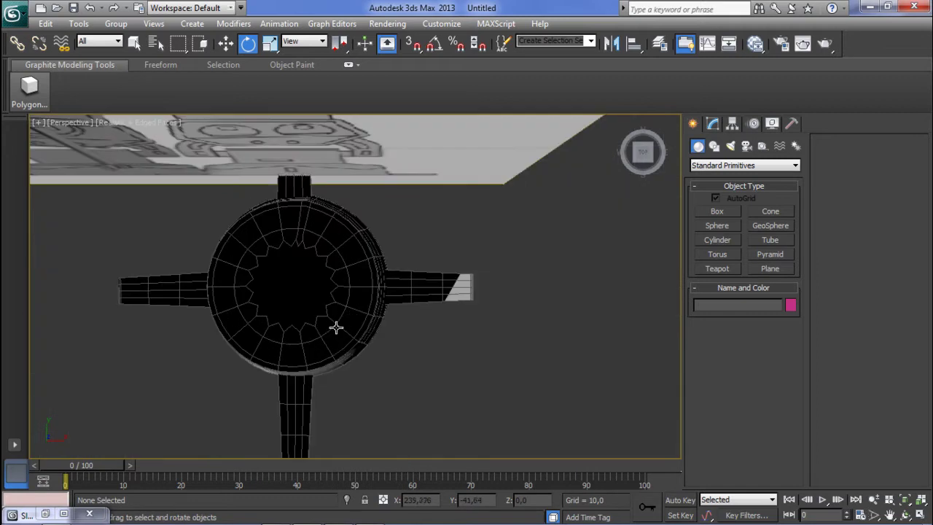
pyautogui.keyDown('alt'); pyautogui.moveTo(358, 358); pyautogui.dragTo(335, 312, button='middle'); pyautogui.keyUp('alt')
pyautogui.scroll(2, 284, 326)
pyautogui.click(824, 43)
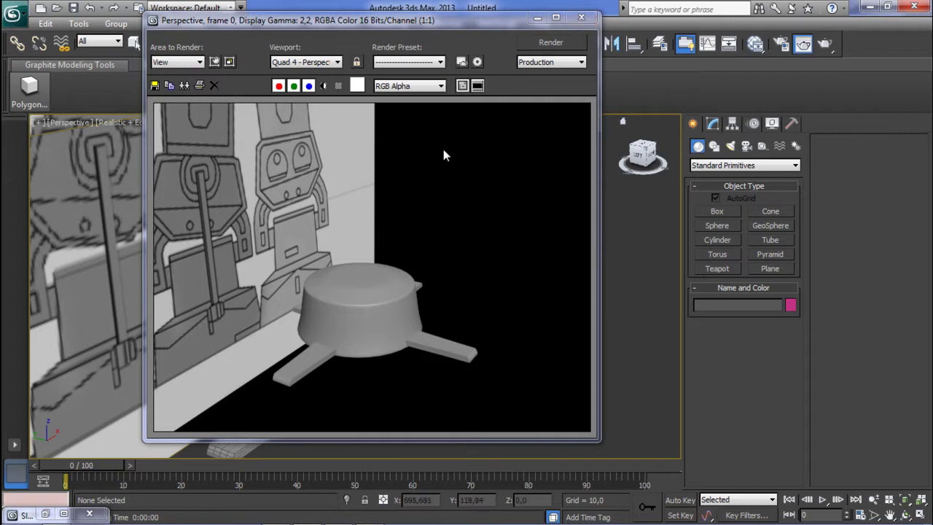
pyautogui.moveTo(504, 27); pyautogui.dragTo(700, 47)
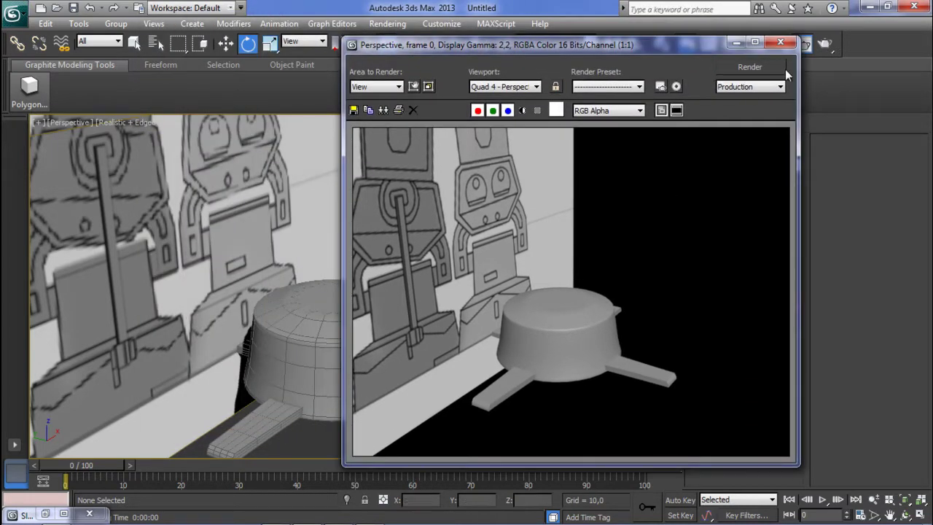
pyautogui.click(780, 43)
# Step: Add a new Architectural material to the Slate Material Editor view and open its parameters
pyautogui.keyDown('alt'); pyautogui.moveTo(491, 260); pyautogui.dragTo(411, 243, button='middle'); pyautogui.keyUp('alt')
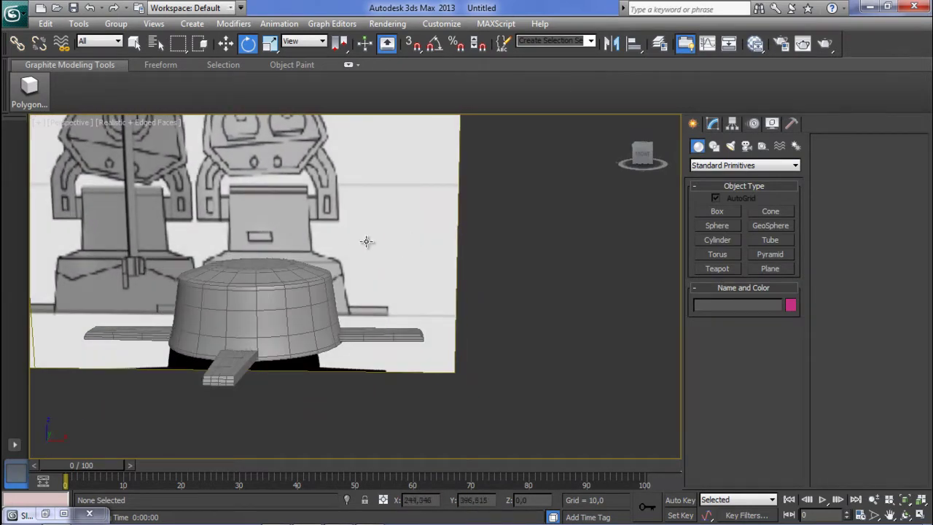
pyautogui.keyDown('alt'); pyautogui.moveTo(241, 330); pyautogui.dragTo(247, 343, button='middle'); pyautogui.keyUp('alt')
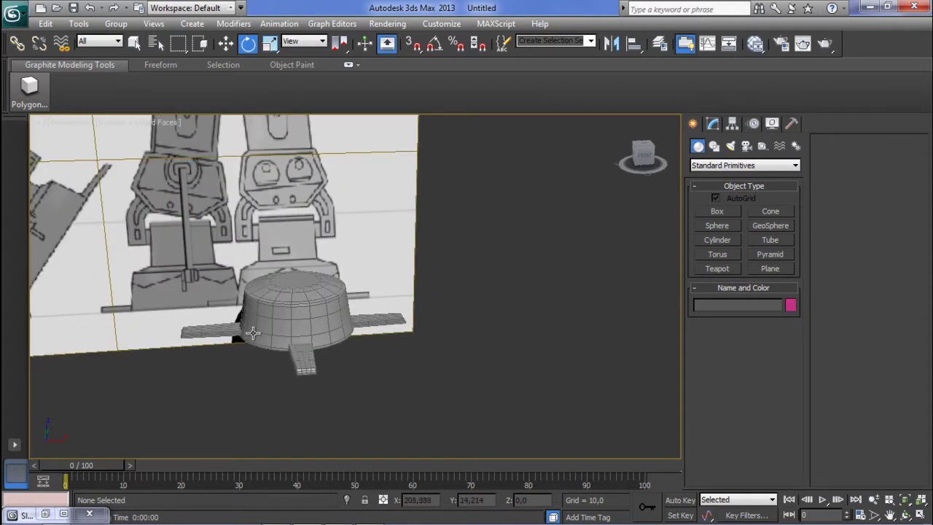
pyautogui.moveTo(278, 320); pyautogui.dragTo(334, 333, button='middle')
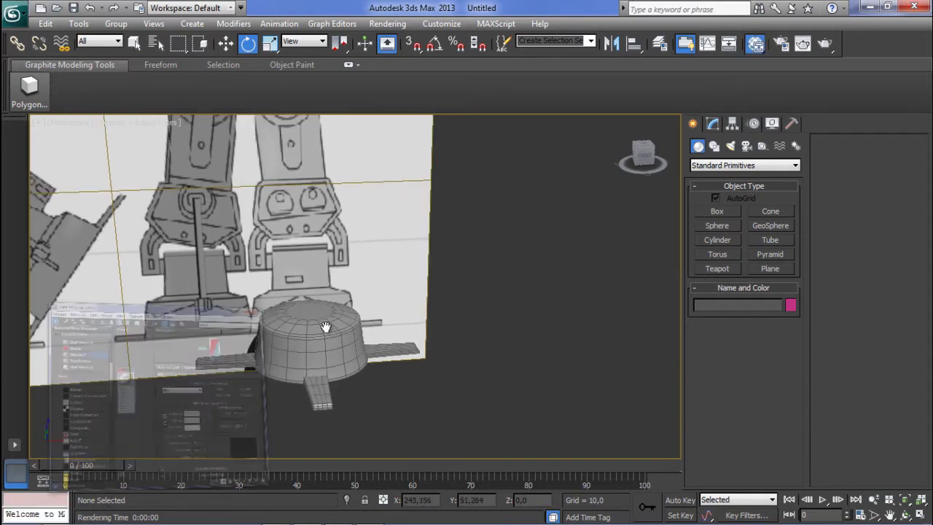
pyautogui.press('m')
pyautogui.scroll(-4, 252, 233)
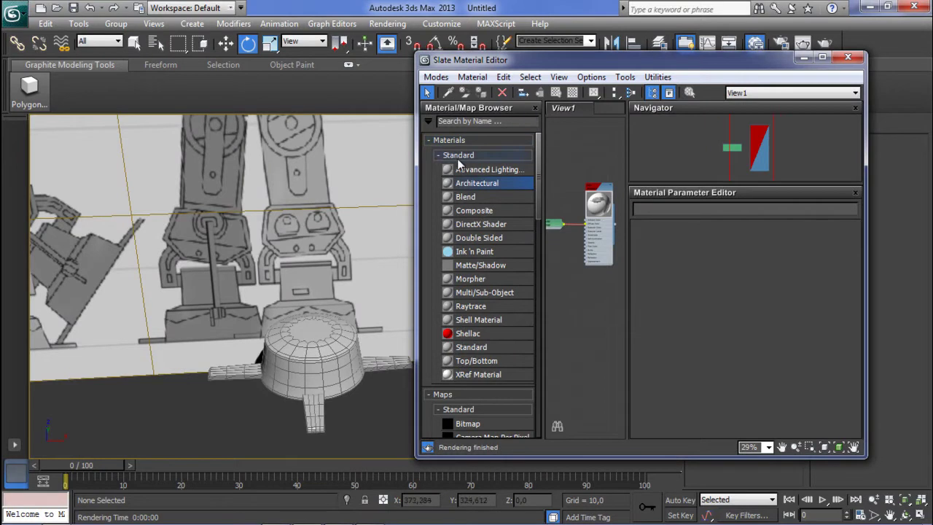
pyautogui.scroll(-1, 481, 185)
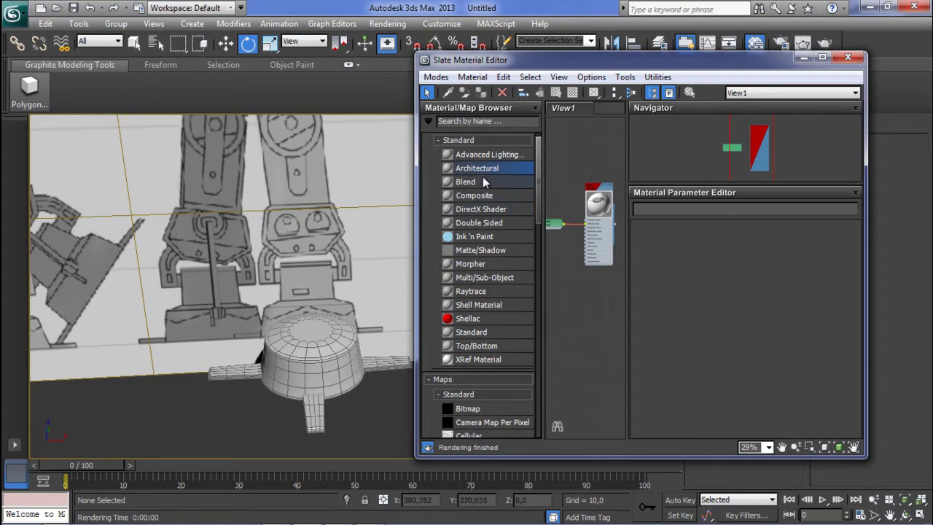
pyautogui.moveTo(487, 173); pyautogui.dragTo(595, 286)
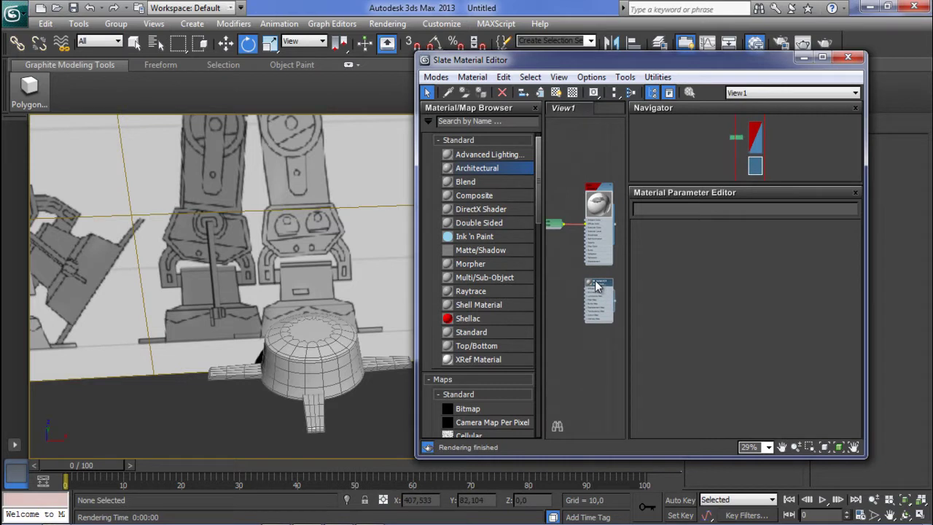
pyautogui.doubleClick(595, 280)
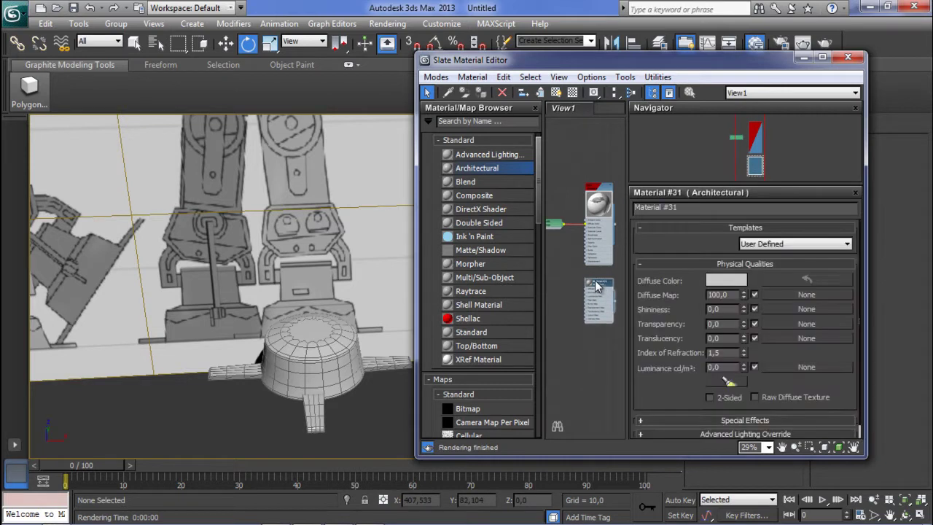
# Step: Select the cylinder together with all four toes in the perspective view
pyautogui.moveTo(274, 365); pyautogui.dragTo(382, 404, button='middle')
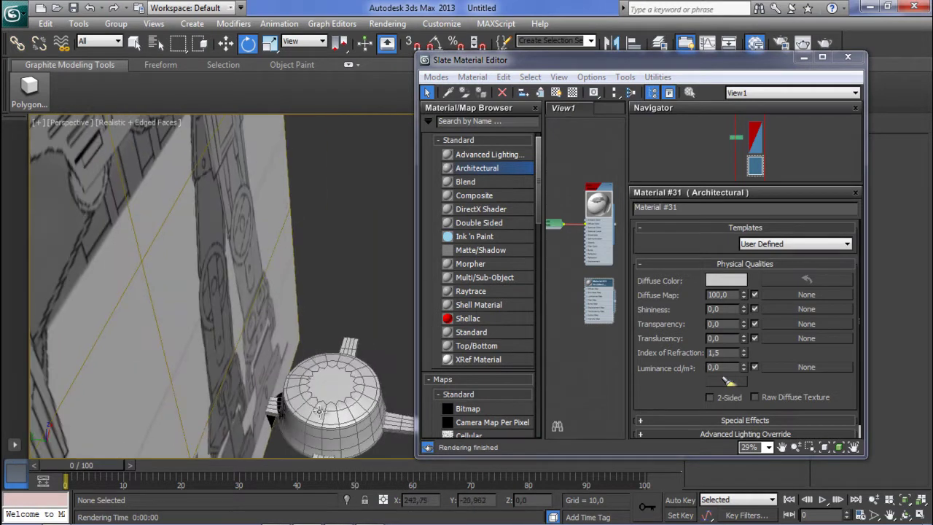
pyautogui.click(276, 408)
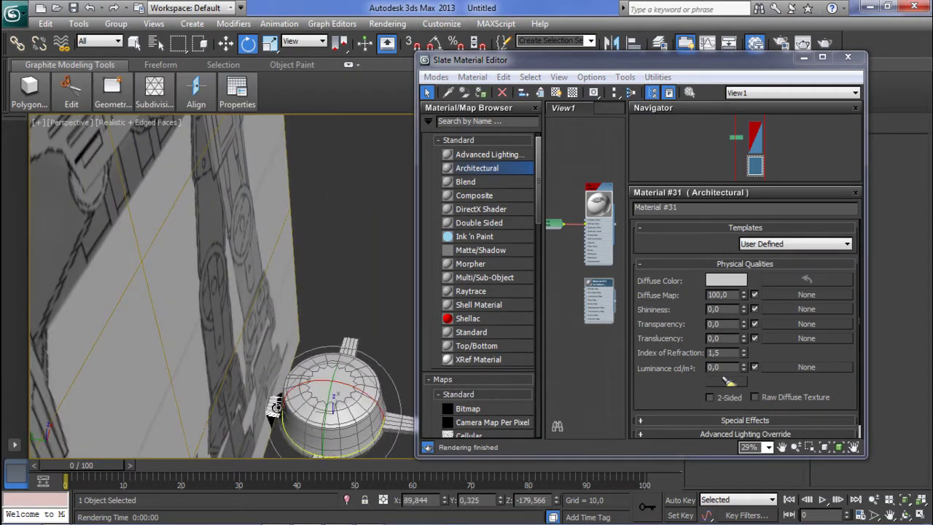
pyautogui.keyDown('ctrl'); pyautogui.click(350, 347); pyautogui.keyUp('ctrl')
pyautogui.keyDown('ctrl'); pyautogui.click(346, 386); pyautogui.keyUp('ctrl')
pyautogui.keyDown('ctrl'); pyautogui.click(397, 422); pyautogui.keyUp('ctrl')
pyautogui.keyDown('alt'); pyautogui.moveTo(370, 413); pyautogui.dragTo(342, 299, button='middle'); pyautogui.keyUp('alt')
pyautogui.keyDown('ctrl'); pyautogui.click(294, 329); pyautogui.keyUp('ctrl')
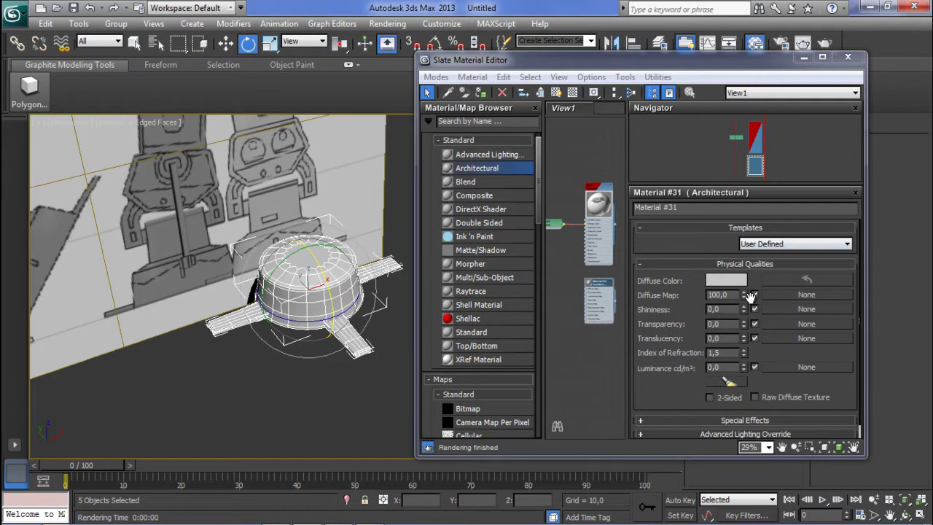
# Step: Try the Metal - Brushed template on the new Architectural material and enlarge its node to inspect the preview sphere
pyautogui.click(770, 244)
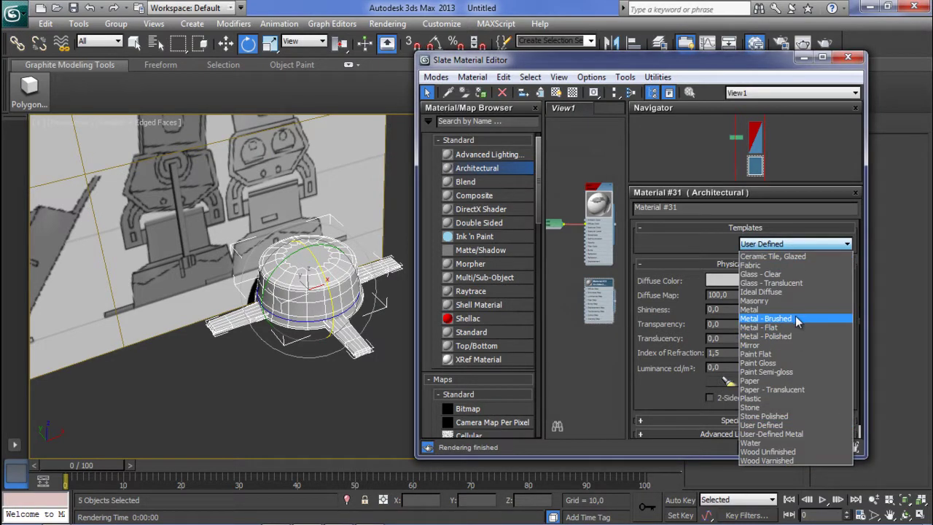
pyautogui.click(798, 320)
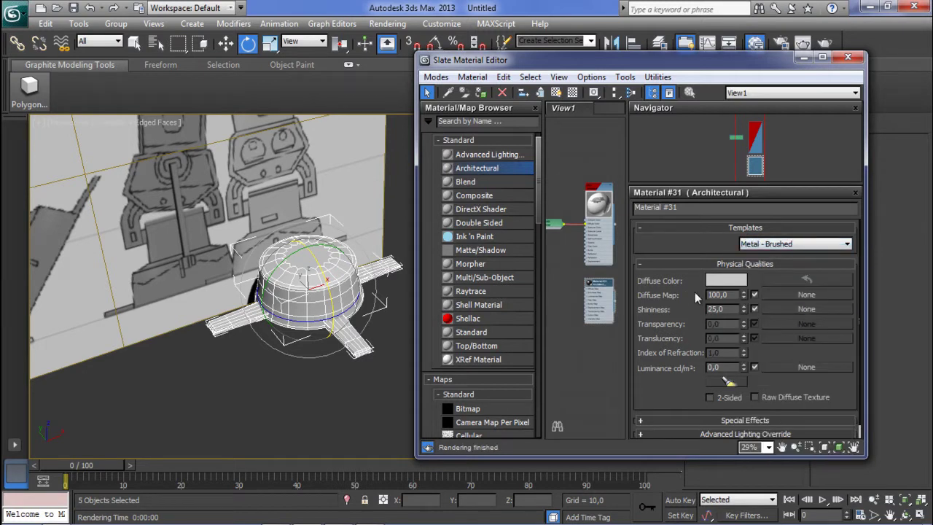
pyautogui.click(590, 288)
pyautogui.scroll(4, 565, 276)
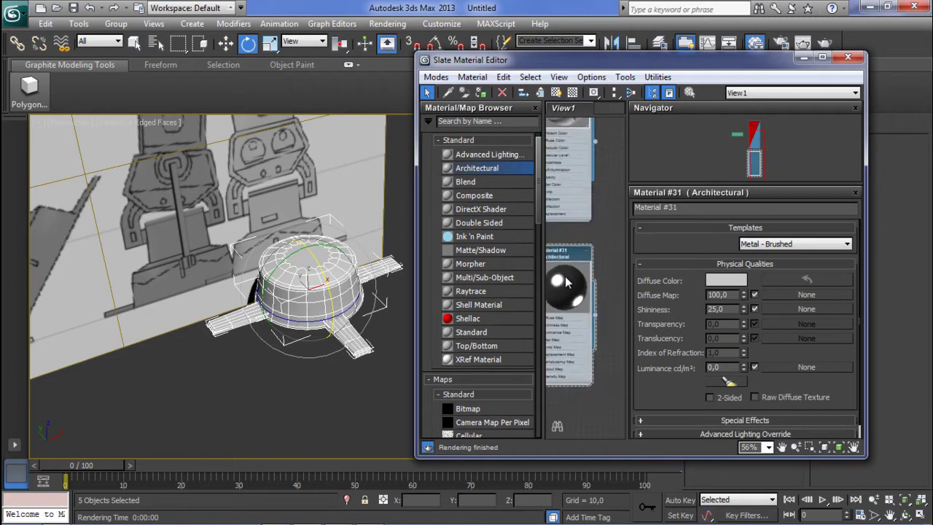
pyautogui.scroll(3, 565, 276)
pyautogui.scroll(2, 581, 231)
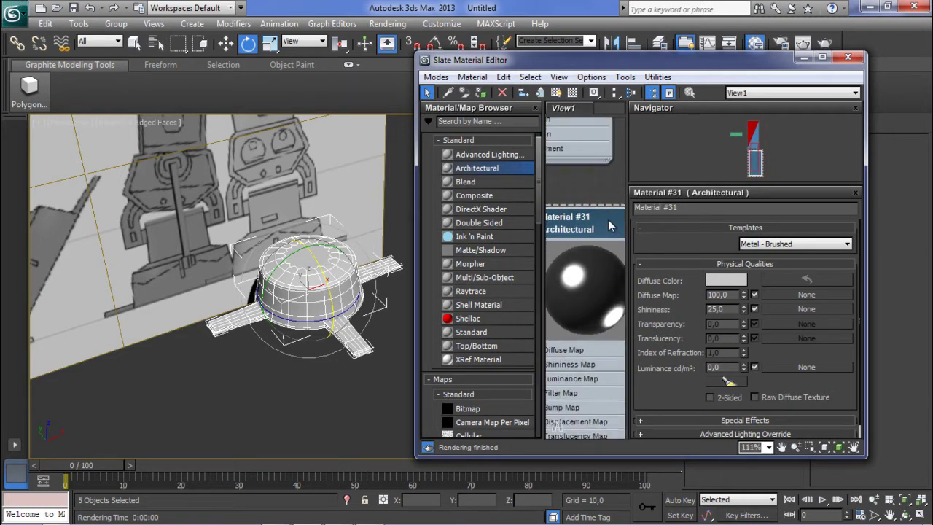
pyautogui.moveTo(608, 226); pyautogui.dragTo(611, 216)
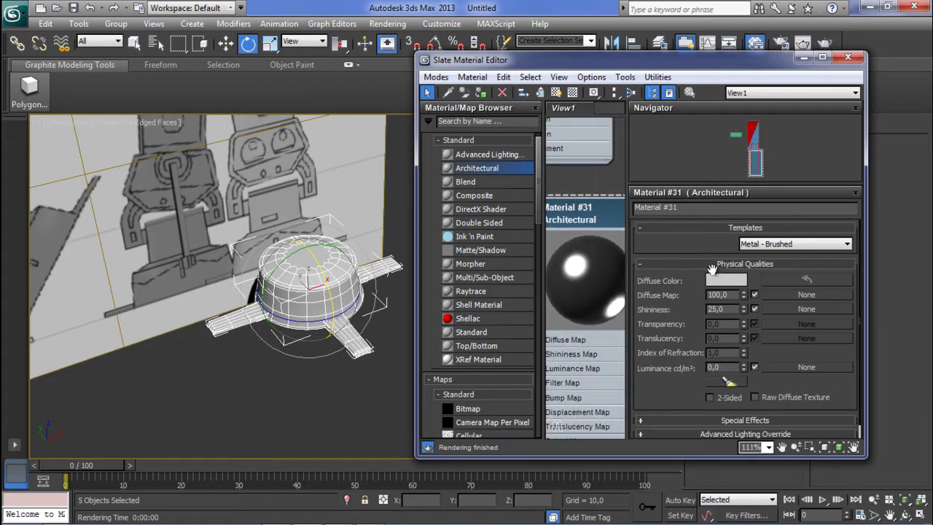
# Step: Try the Metal - Flat and Metal - Polished templates on the Architectural material, comparing their previews
pyautogui.click(787, 246)
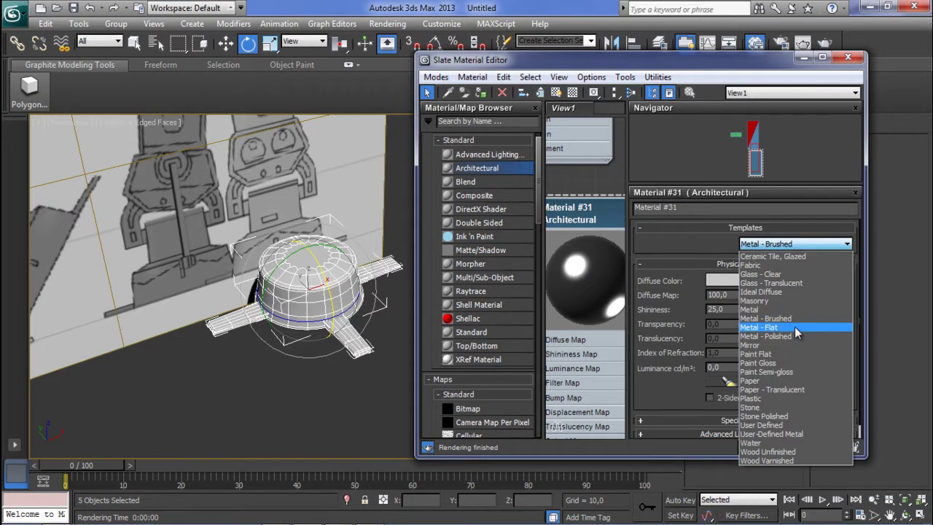
pyautogui.click(794, 326)
pyautogui.click(797, 247)
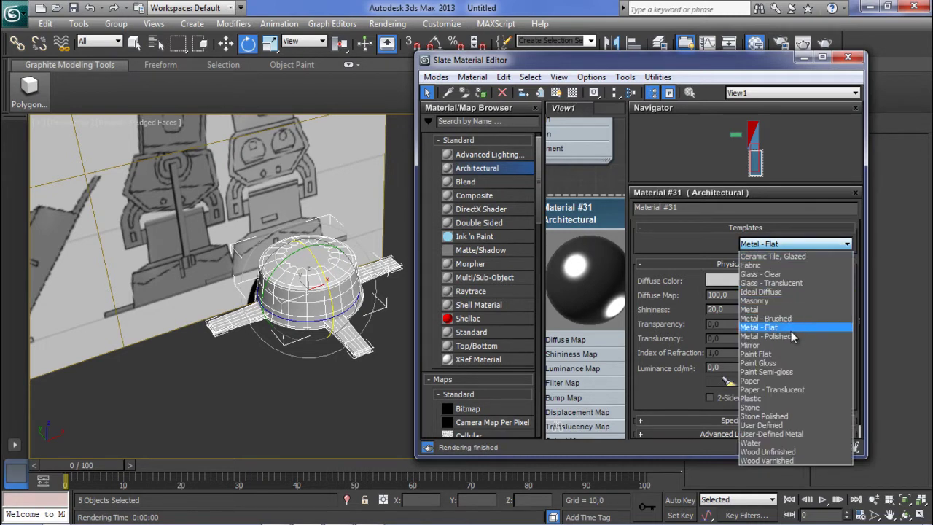
pyautogui.click(791, 335)
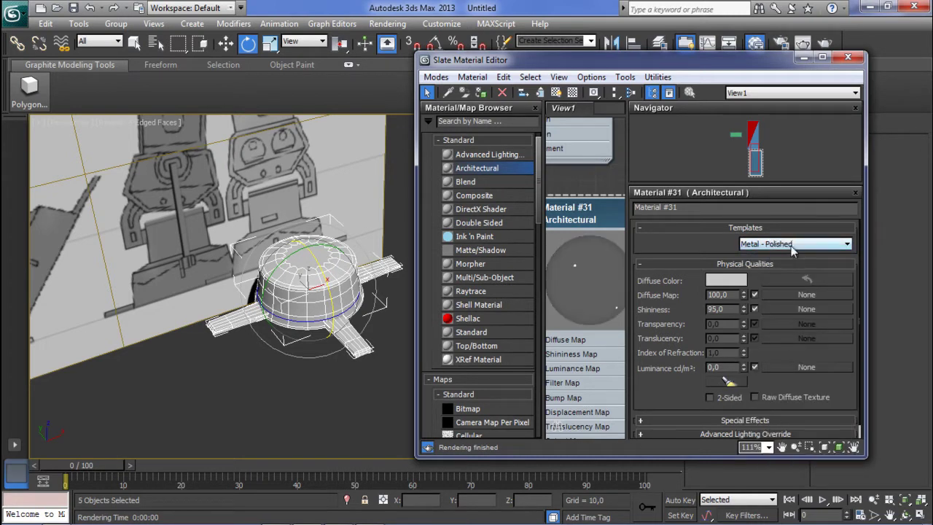
# Step: Set the Architectural material's template to Metal, then assign it to the selected foot parts with shaded viewport display enabled
pyautogui.click(793, 246)
pyautogui.click(775, 309)
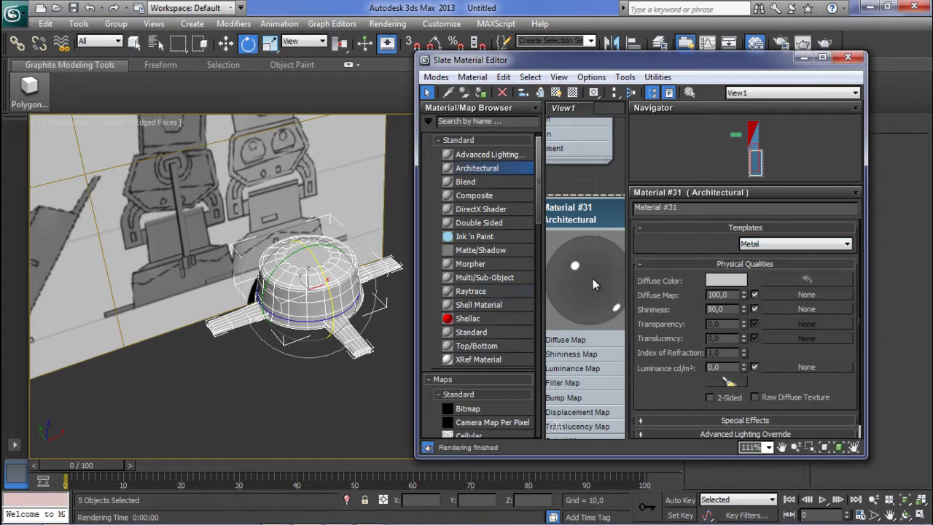
pyautogui.click(483, 93)
pyautogui.click(555, 92)
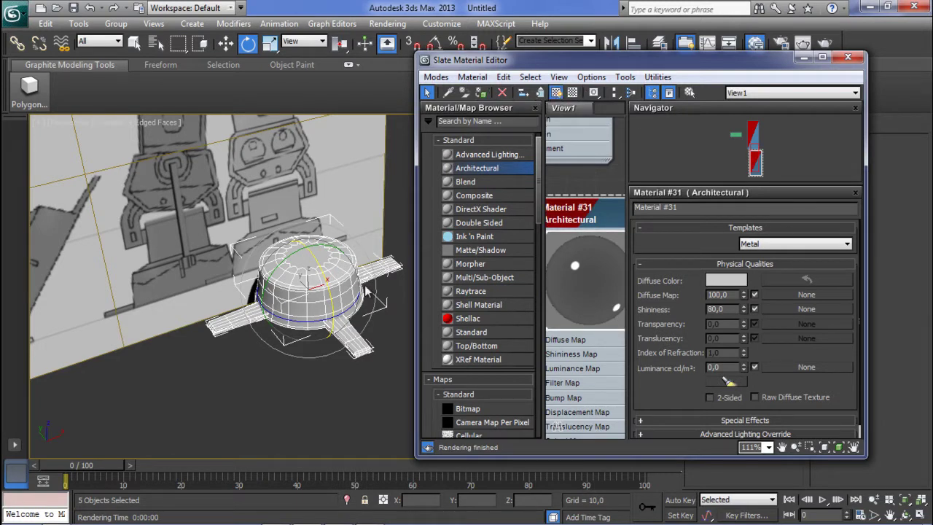
# Step: Render the perspective view of the foot with its metal material, inspect and close the image, and clear the selection
pyautogui.click(824, 43)
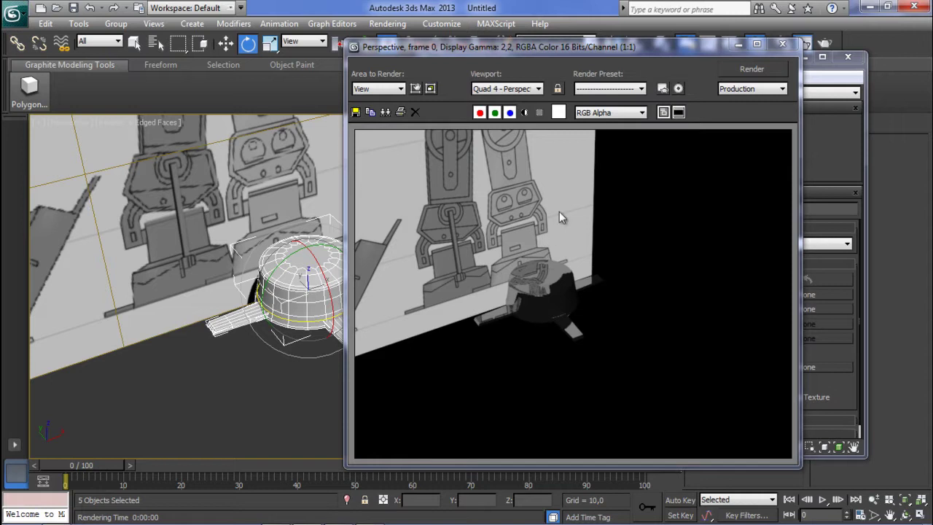
pyautogui.click(782, 45)
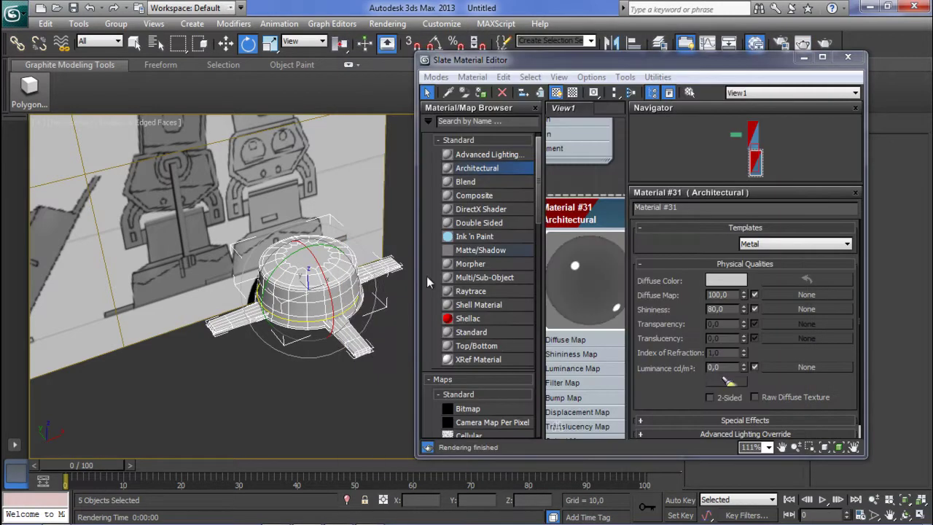
pyautogui.click(205, 403)
# Step: Select the reference drawing plane behind the foot and hide it
pyautogui.click(199, 257)
pyautogui.rightClick(199, 257)
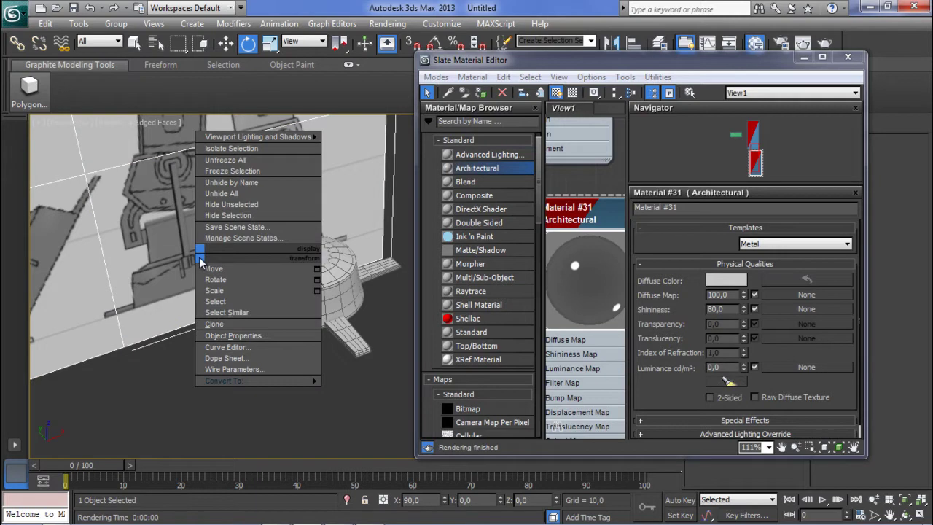
pyautogui.click(227, 216)
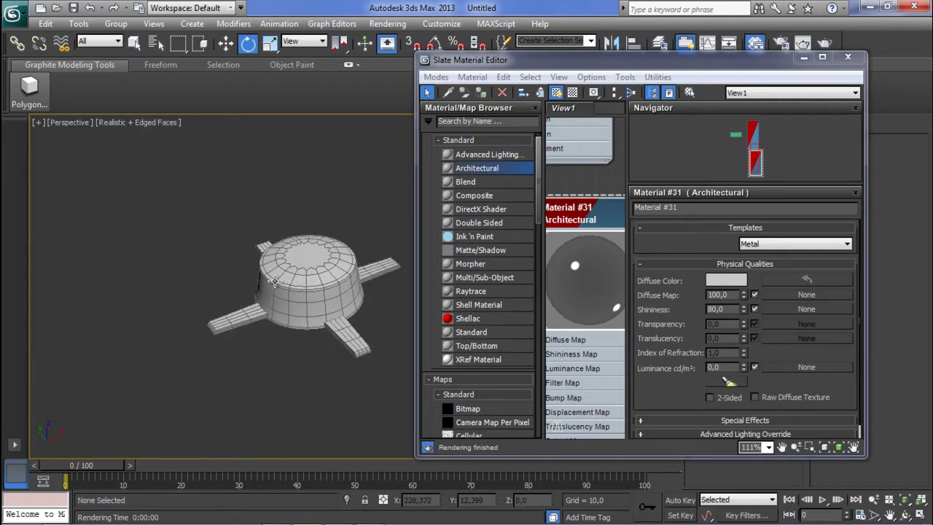
# Step: Minimize the material editor and create a ground plane about 388 long and 576 wide around the foot in the top view
pyautogui.press('t')
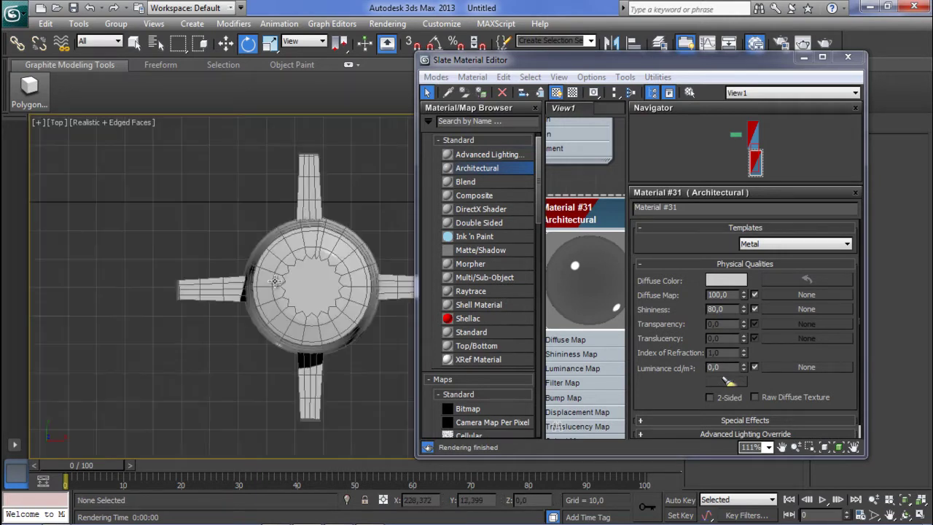
pyautogui.click(803, 58)
pyautogui.click(770, 268)
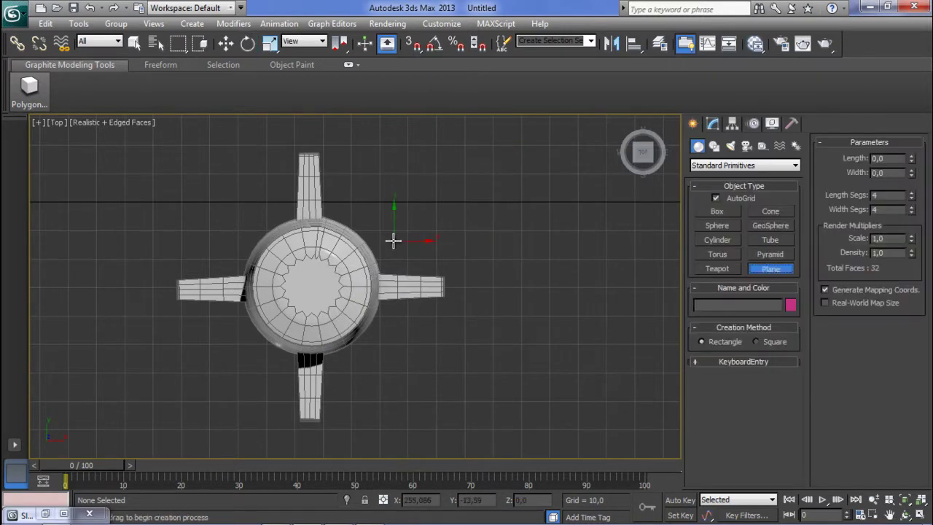
pyautogui.scroll(-7, 306, 234)
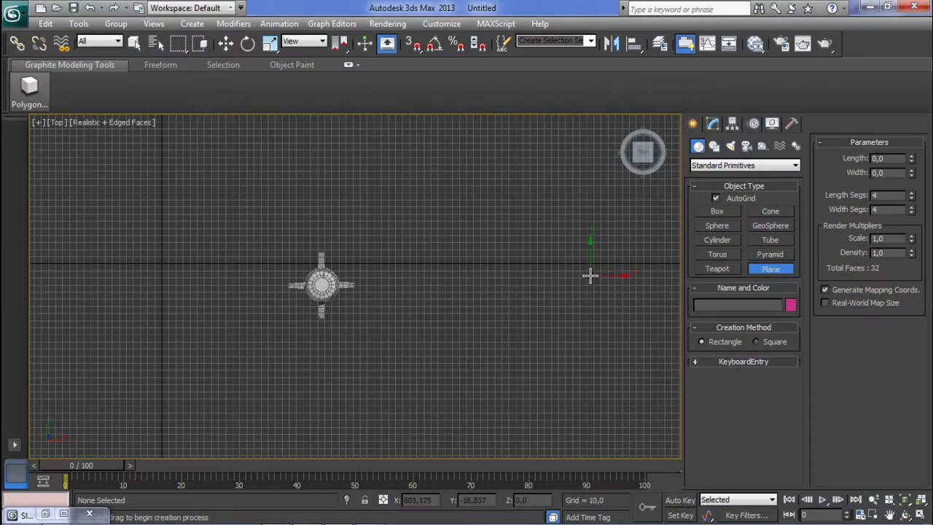
pyautogui.moveTo(122, 156); pyautogui.dragTo(536, 436)
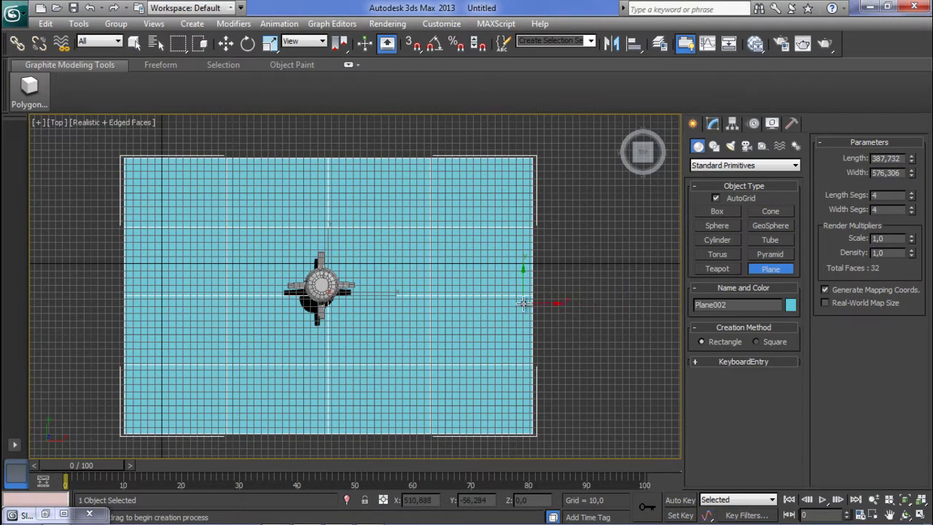
# Step: Raise the ground plane along Z to about 14.1 beneath the foot in the perspective view
pyautogui.press('p')
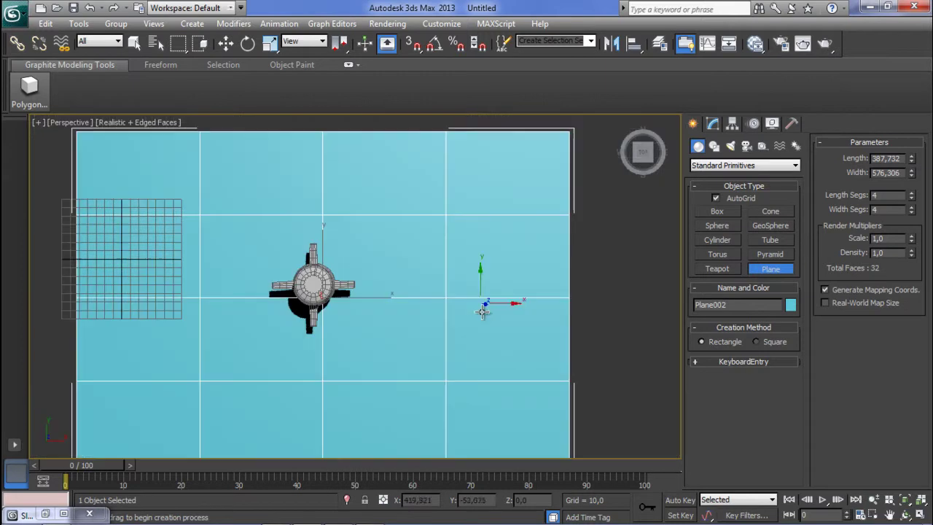
pyautogui.press('z')
pyautogui.keyDown('alt'); pyautogui.moveTo(385, 321); pyautogui.dragTo(357, 245, button='middle'); pyautogui.keyUp('alt')
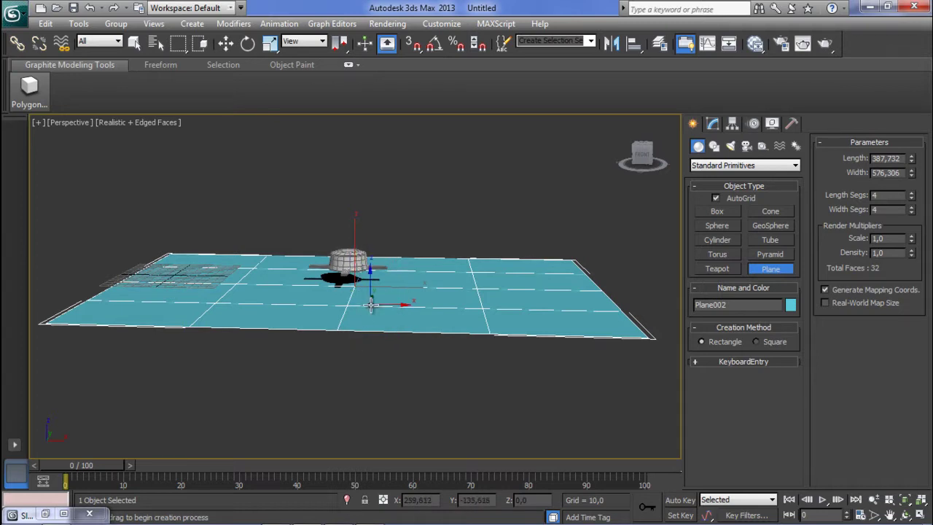
pyautogui.press('w')
pyautogui.moveTo(356, 242); pyautogui.dragTo(356, 234)
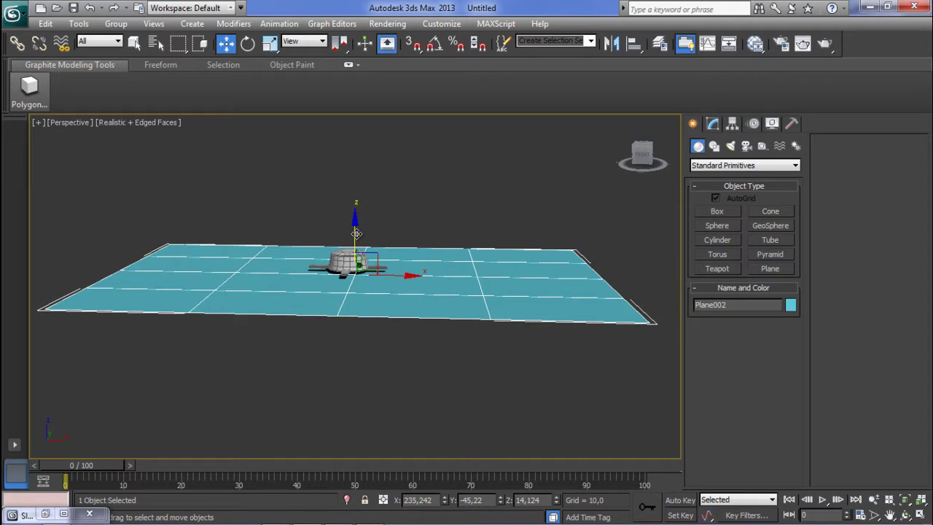
# Step: Raise the ground plane by about 4.5 in the front view so it meets the underside of the cylinder
pyautogui.click(353, 261)
pyautogui.press('z')
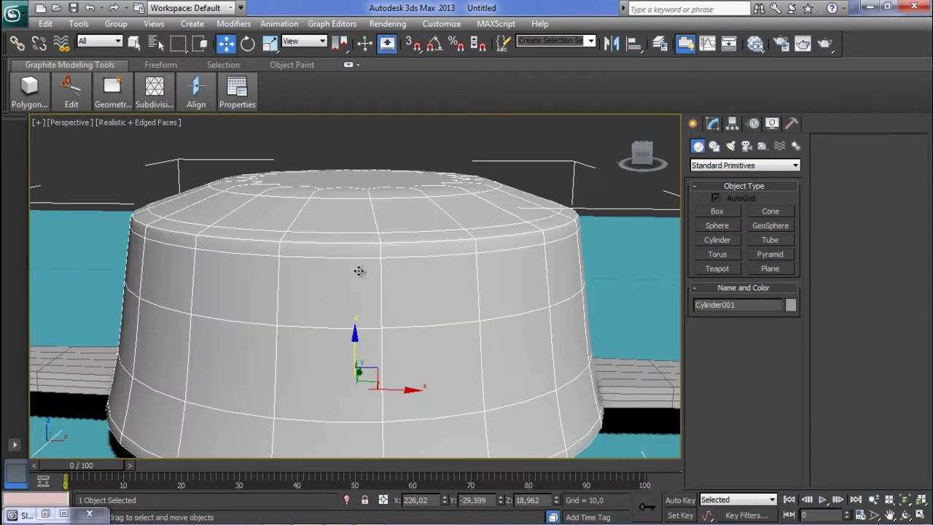
pyautogui.hotkey('shift', 'z')
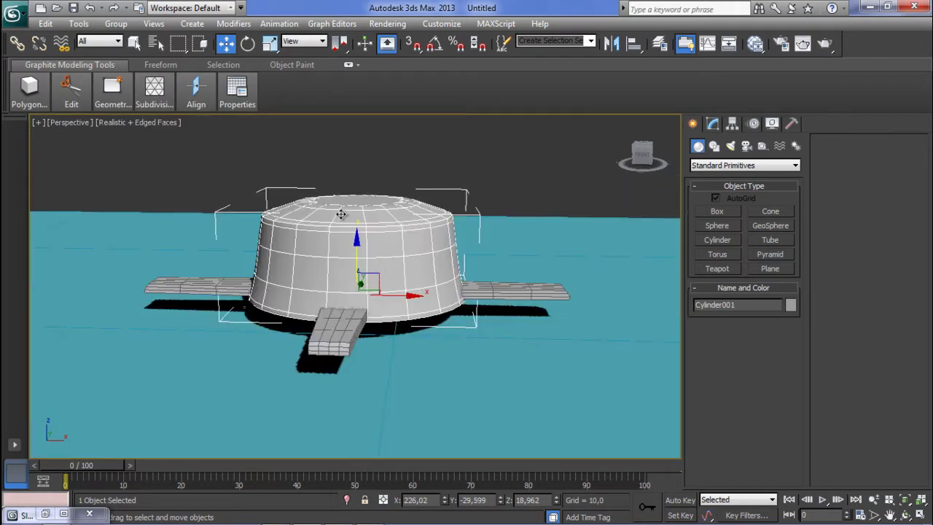
pyautogui.press('f')
pyautogui.moveTo(362, 247); pyautogui.dragTo(356, 188, button='middle')
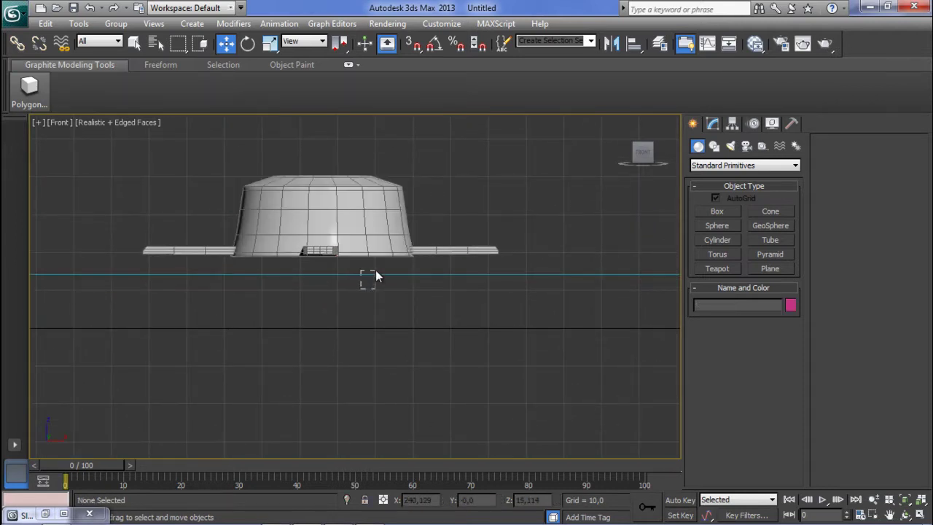
pyautogui.click(375, 274)
pyautogui.moveTo(358, 241); pyautogui.dragTo(359, 223)
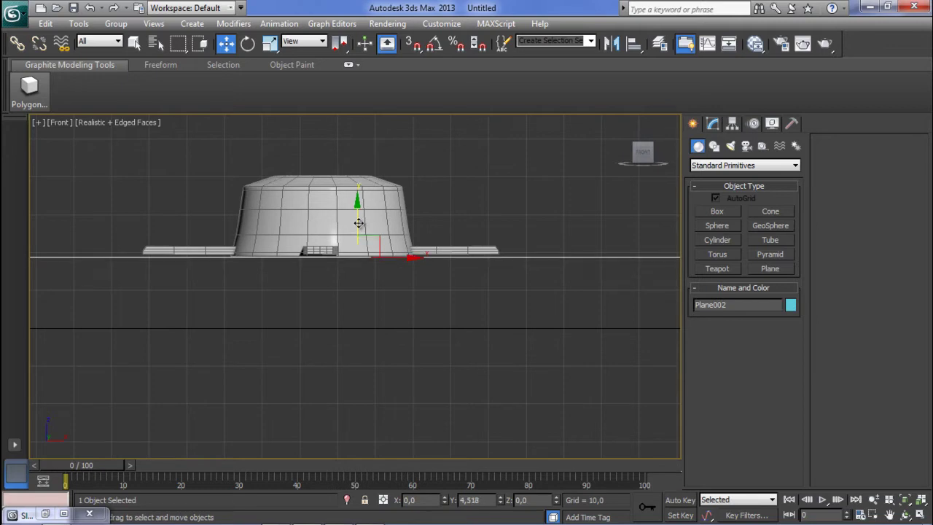
# Step: Render the perspective view of the foot on the ground plane, and close the rendered image
pyautogui.click(454, 225)
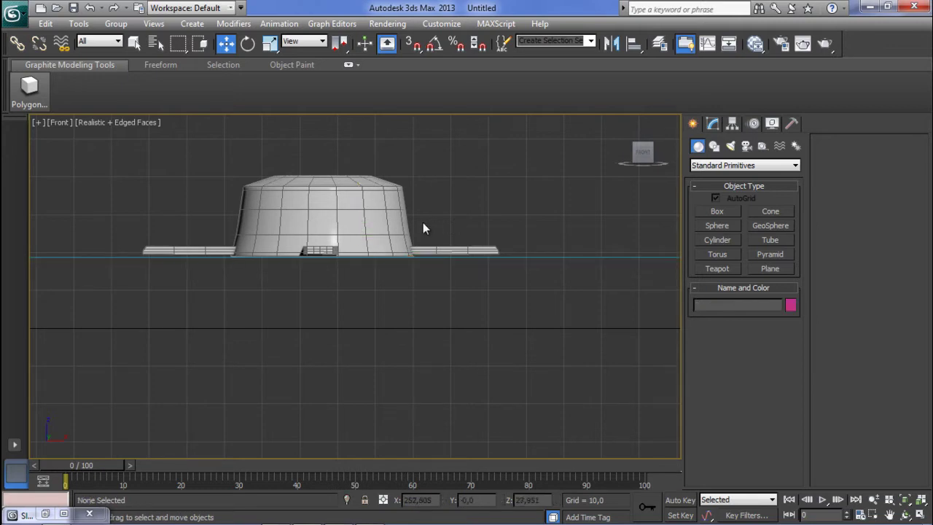
pyautogui.moveTo(422, 222); pyautogui.dragTo(477, 272, button='middle')
pyautogui.press('p')
pyautogui.scroll(-3, 503, 225)
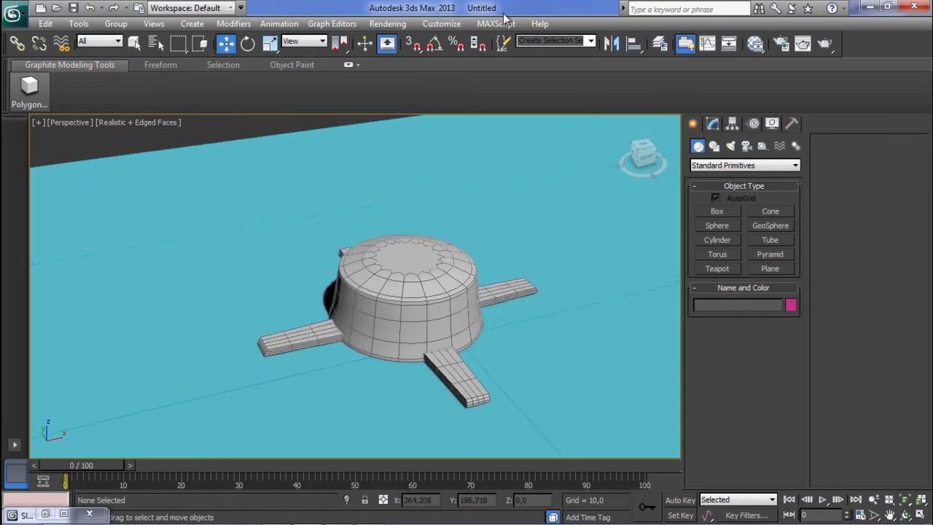
pyautogui.click(824, 42)
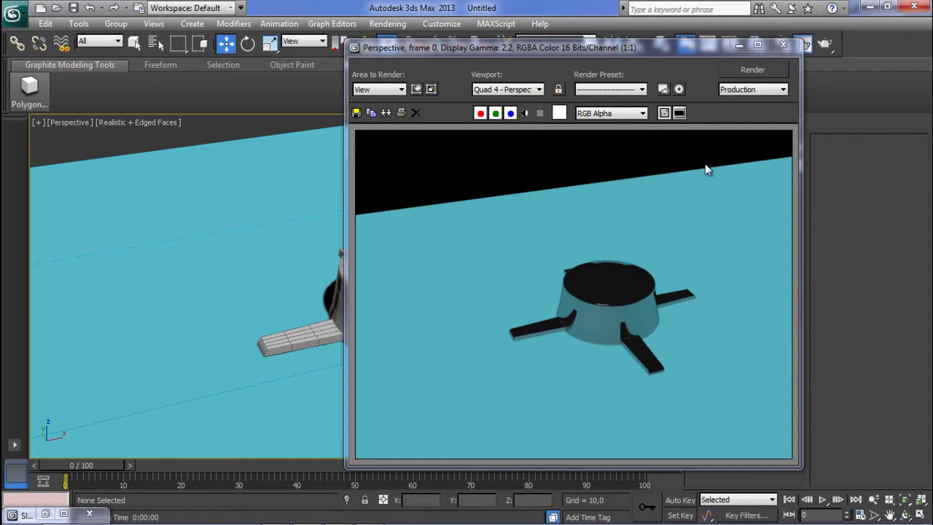
pyautogui.click(784, 46)
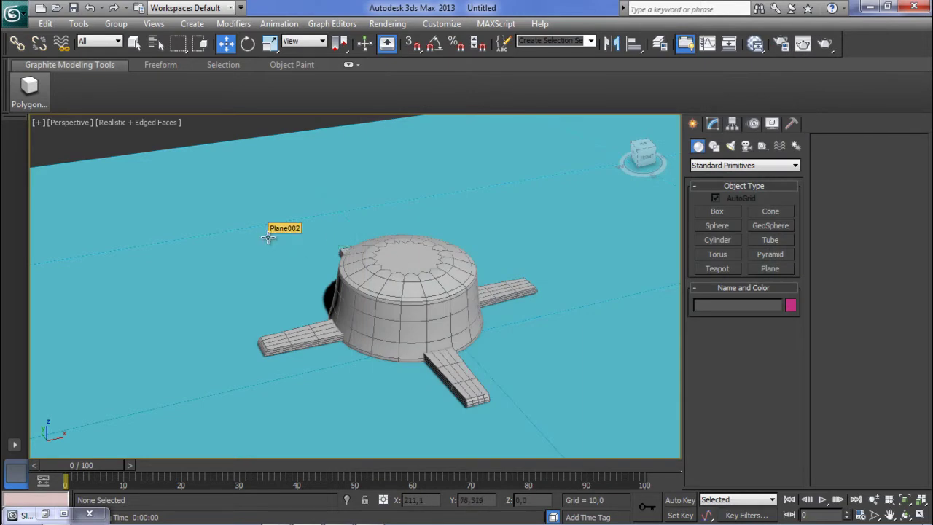
# Step: Create two standard target spotlights in the top view, one outside each front corner of the ground plane, both aimed at the foot
pyautogui.hotkey('alt', 'w')
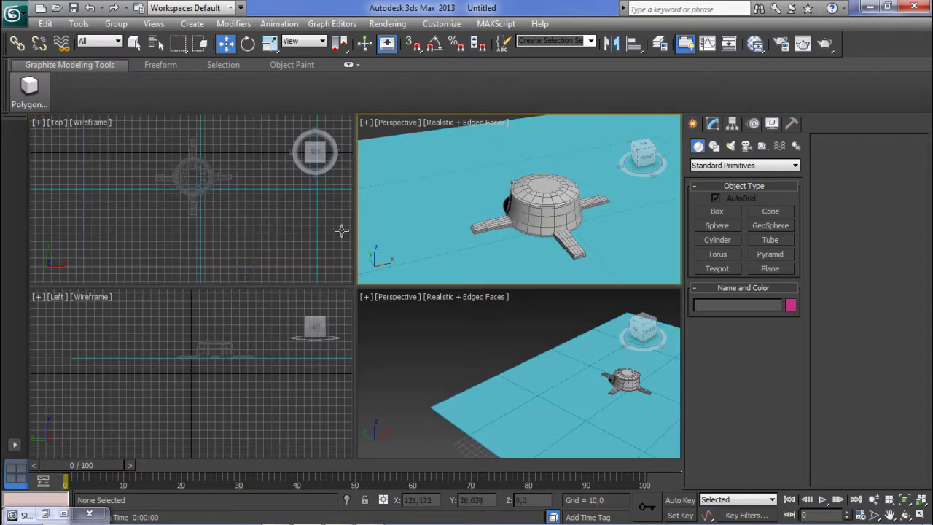
pyautogui.click(268, 230)
pyautogui.scroll(-5, 269, 225)
pyautogui.moveTo(243, 212); pyautogui.dragTo(243, 229, button='middle')
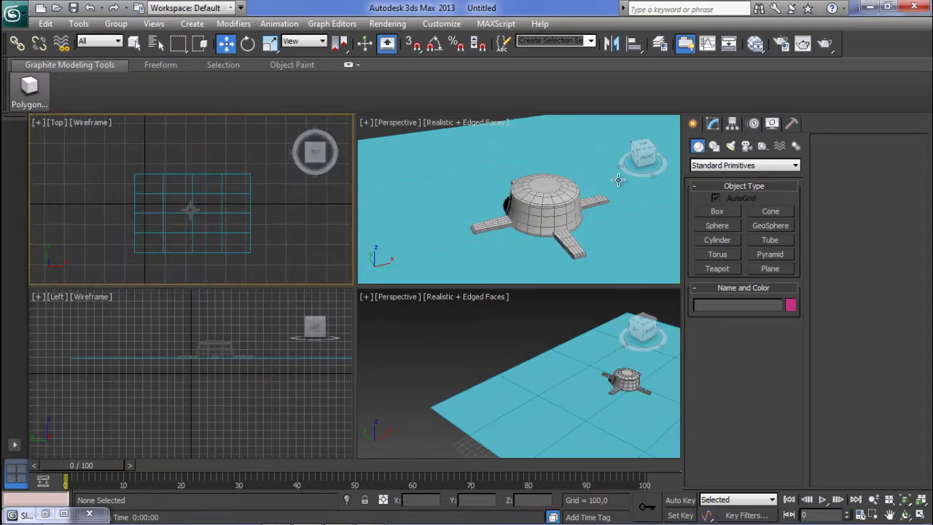
pyautogui.click(730, 146)
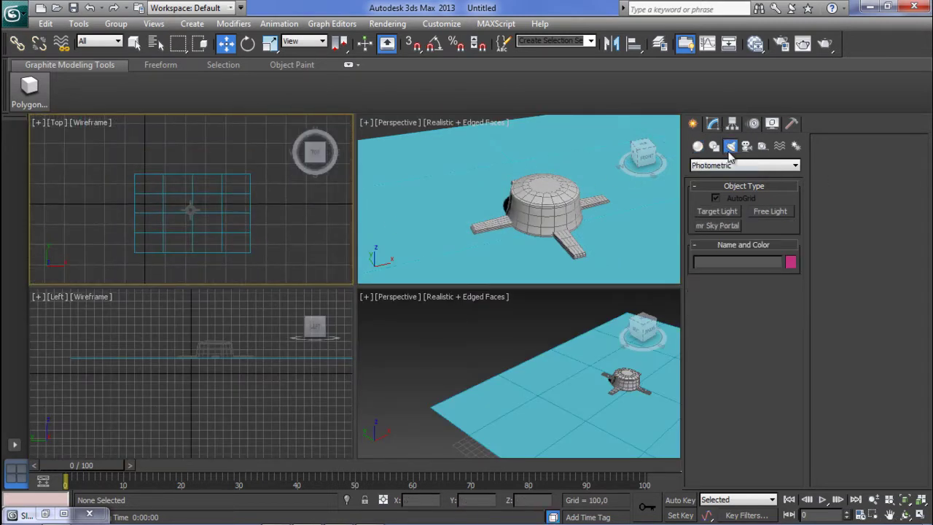
pyautogui.click(733, 166)
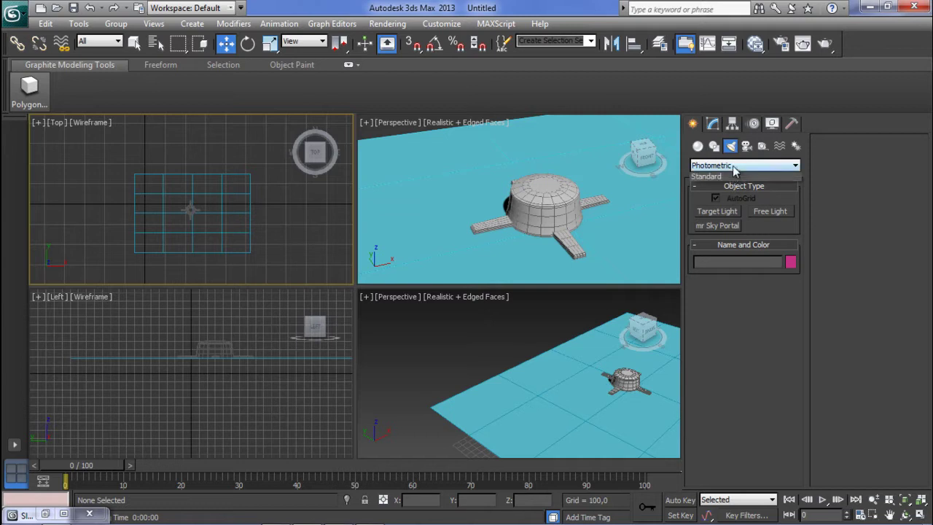
pyautogui.click(731, 186)
pyautogui.moveTo(194, 239); pyautogui.dragTo(177, 189, button='middle')
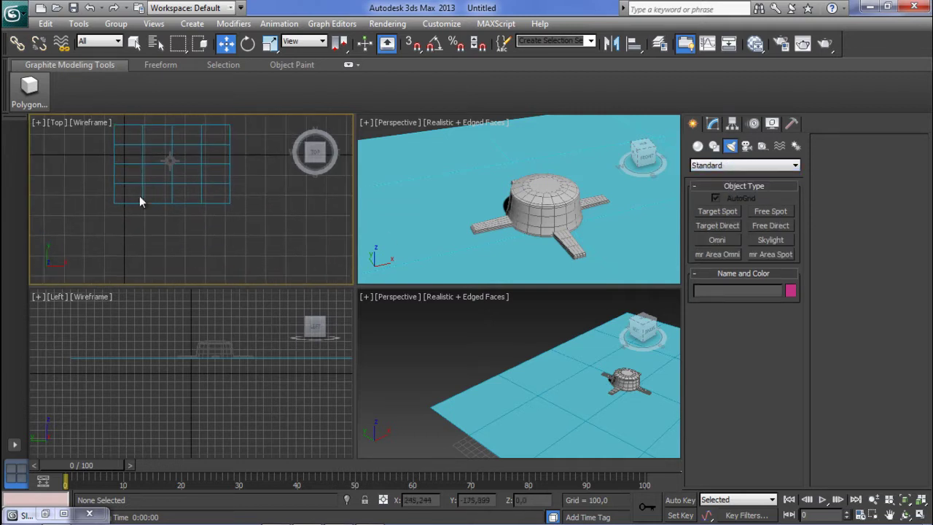
pyautogui.moveTo(178, 162); pyautogui.dragTo(163, 200)
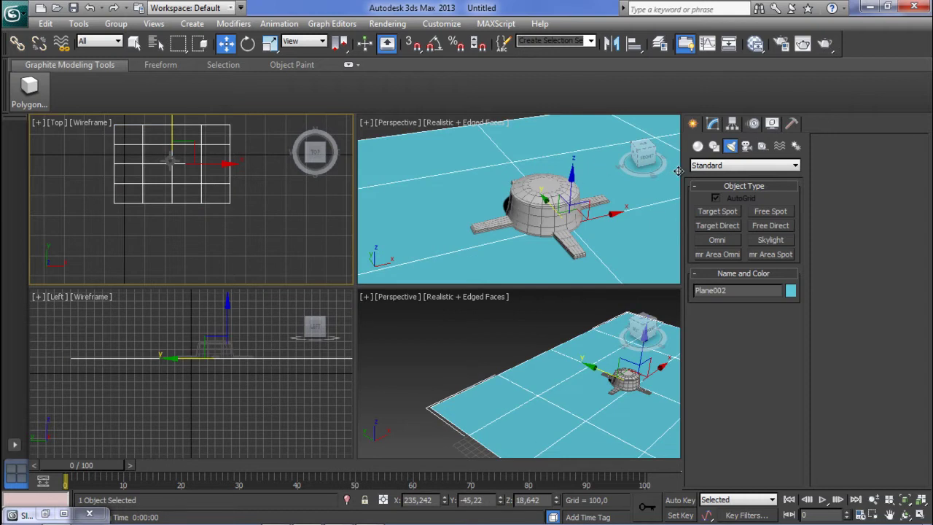
pyautogui.click(718, 211)
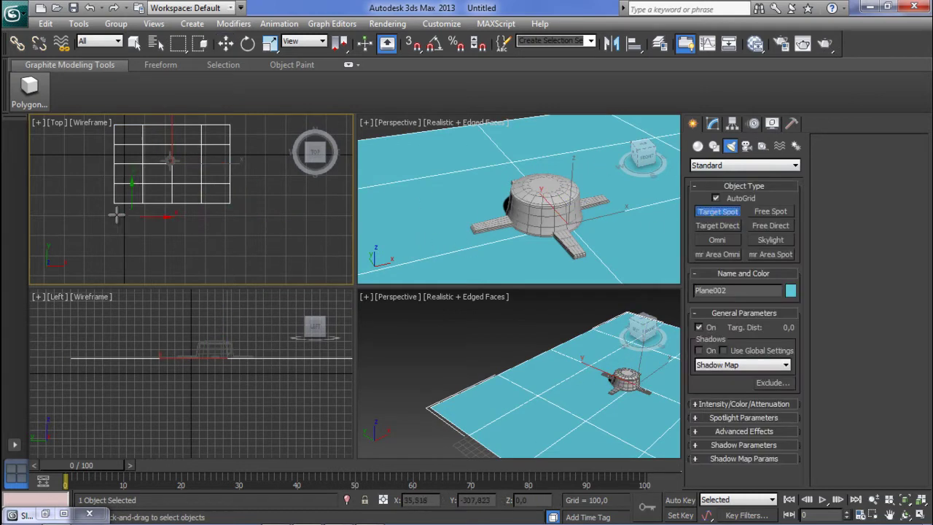
pyautogui.moveTo(106, 215); pyautogui.dragTo(168, 165)
pyautogui.moveTo(240, 212); pyautogui.dragTo(175, 163)
# Step: Select both spotlight targets in the left view and raise them to the height of the foot above the ground plane
pyautogui.moveTo(229, 344); pyautogui.dragTo(146, 342, button='middle')
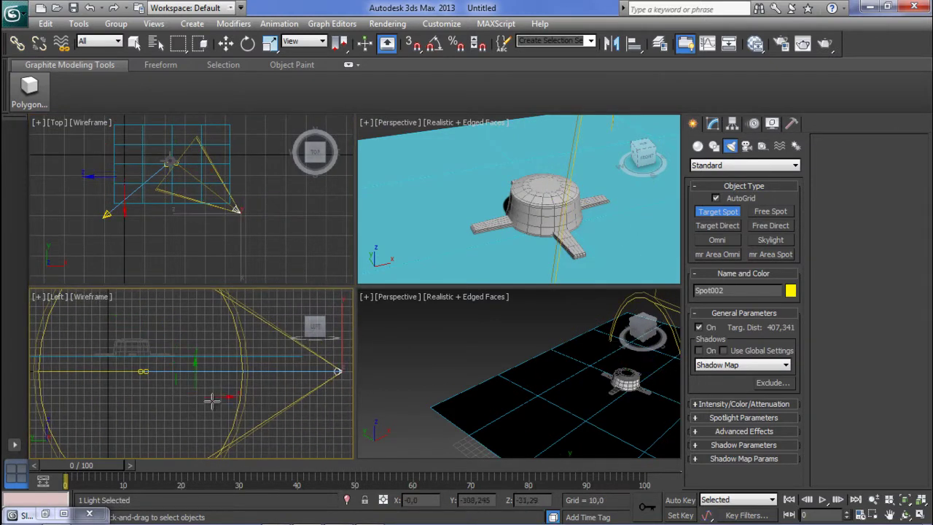
pyautogui.press('w')
pyautogui.moveTo(221, 406); pyautogui.dragTo(62, 378, button='middle')
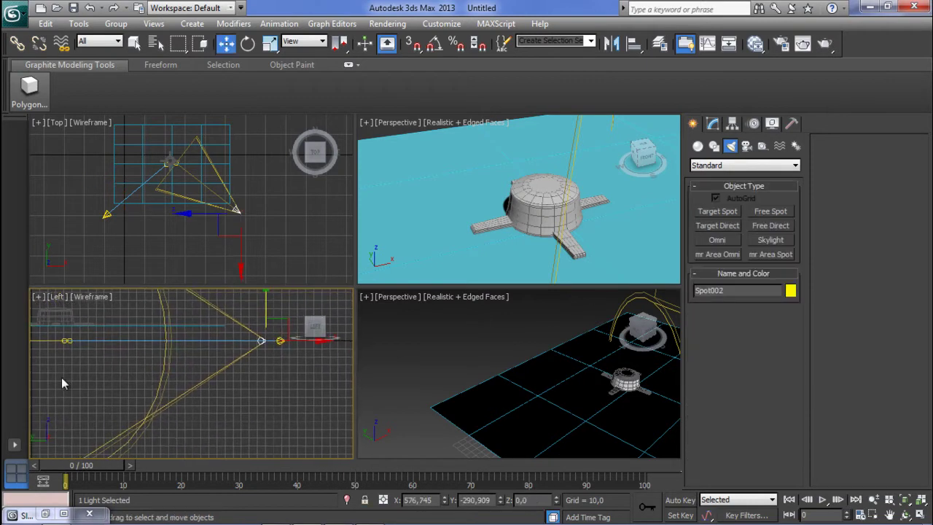
pyautogui.moveTo(77, 349); pyautogui.dragTo(84, 333)
pyautogui.moveTo(92, 362); pyautogui.dragTo(127, 407, button='middle')
pyautogui.moveTo(104, 357); pyautogui.dragTo(111, 335)
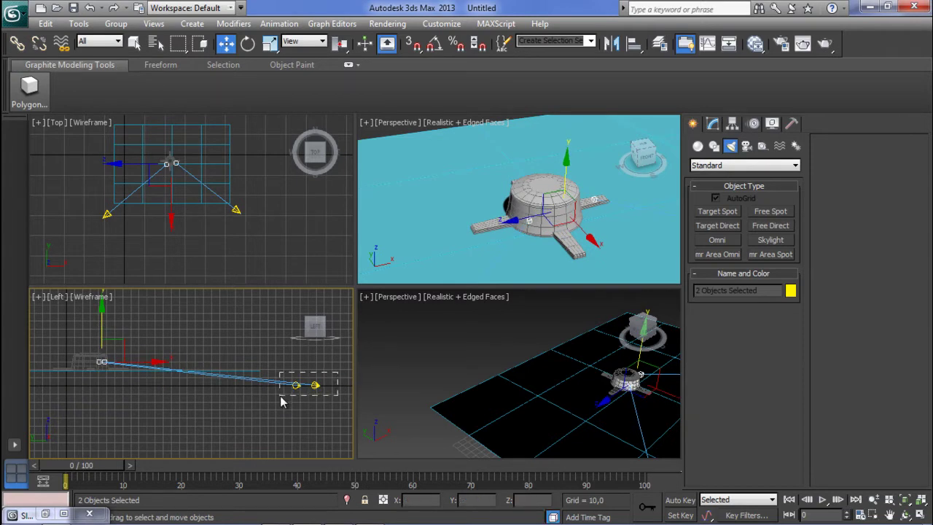
# Step: Select both spotlights in the left view and raise them to a height of about 169 so they shine down on the foot
pyautogui.moveTo(280, 396); pyautogui.dragTo(280, 396)
pyautogui.moveTo(294, 408); pyautogui.dragTo(243, 433, button='middle')
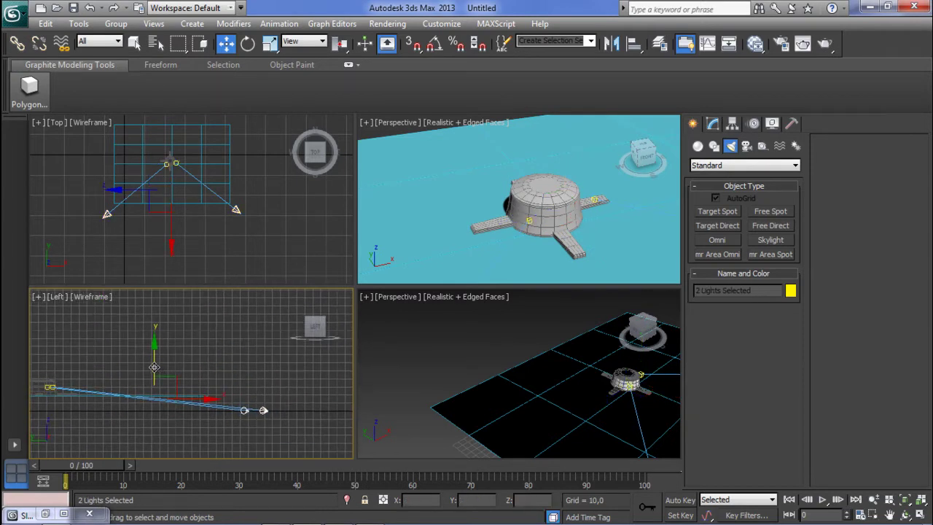
pyautogui.moveTo(154, 366); pyautogui.dragTo(128, 229)
pyautogui.moveTo(188, 348); pyautogui.dragTo(350, 364, button='middle')
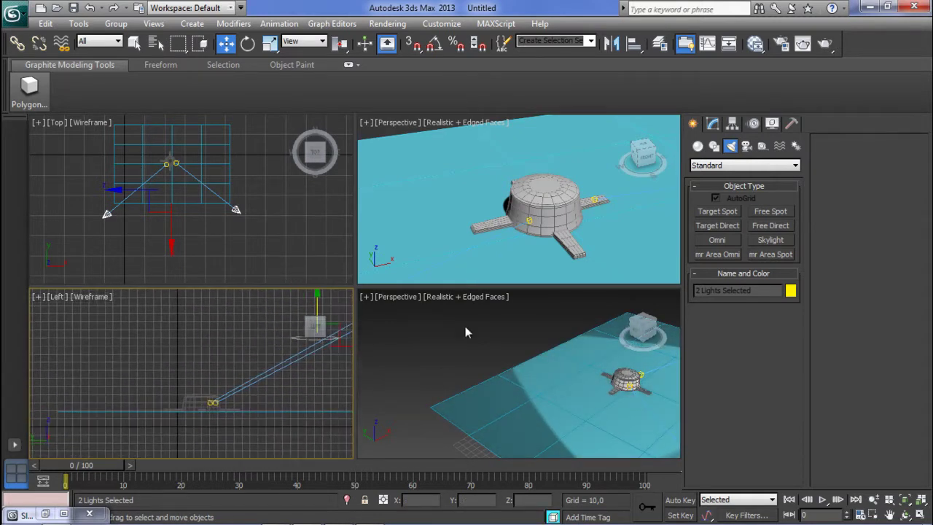
# Step: Add an omni light above and behind the foot in the left view and set its intensity multiplier to 0.5
pyautogui.click(727, 245)
pyautogui.click(130, 341)
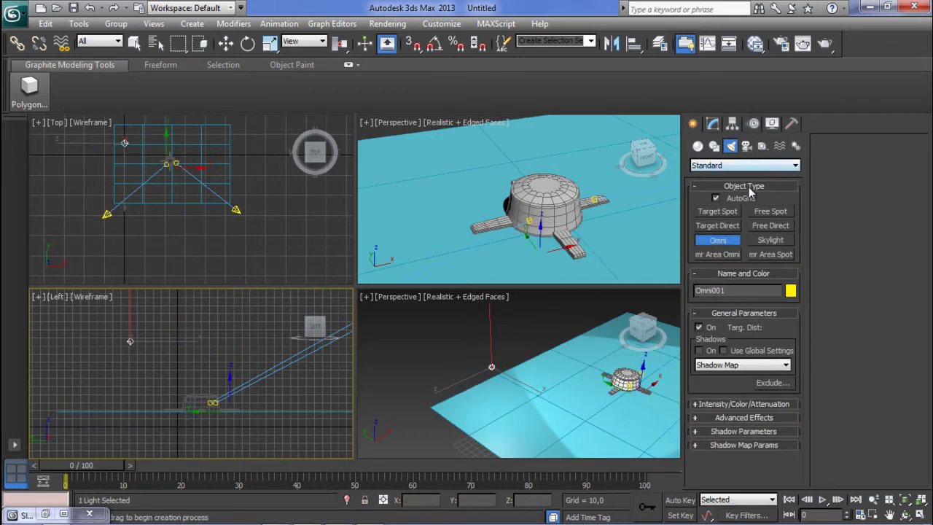
pyautogui.click(713, 123)
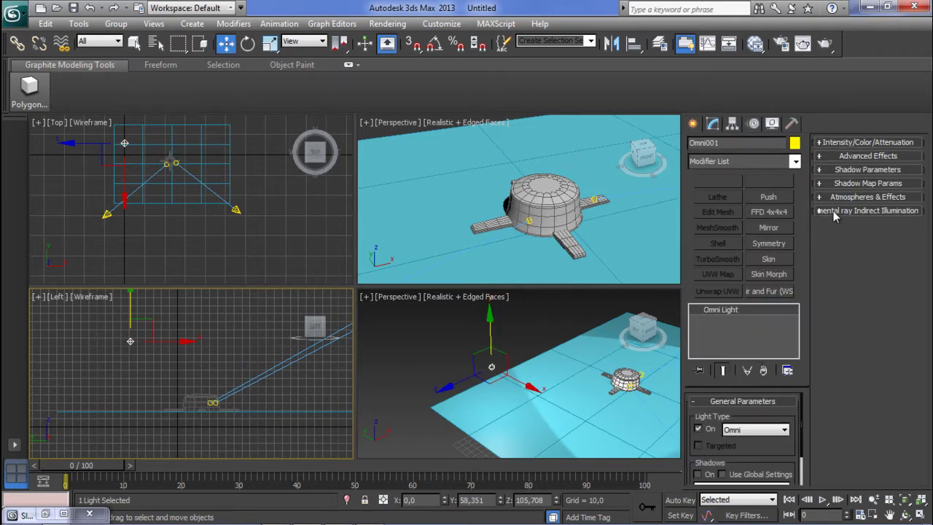
pyautogui.click(846, 143)
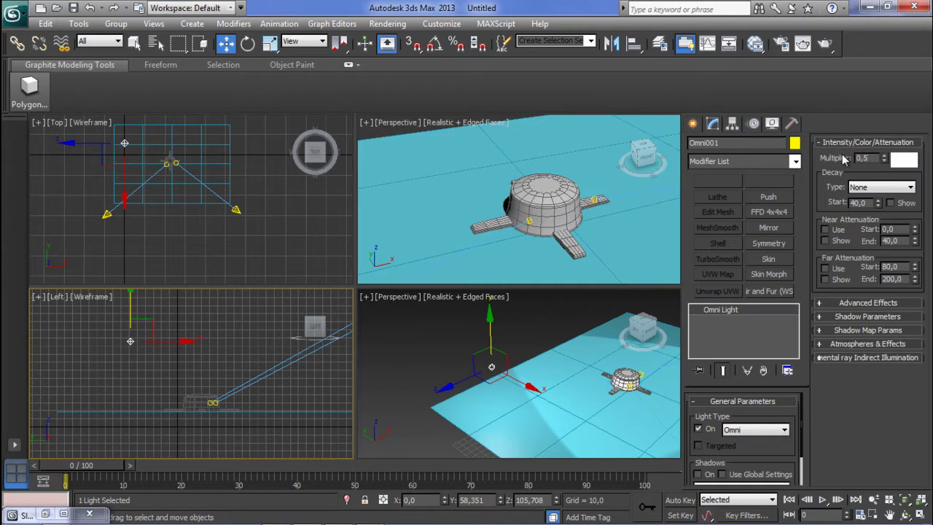
# Step: Turn on shadows and lower the multiplier for the first spotlight, and set the second spotlight's multiplier to 0.5
pyautogui.moveTo(288, 368); pyautogui.dragTo(175, 410, button='middle')
pyautogui.click(204, 367)
pyautogui.click(285, 346)
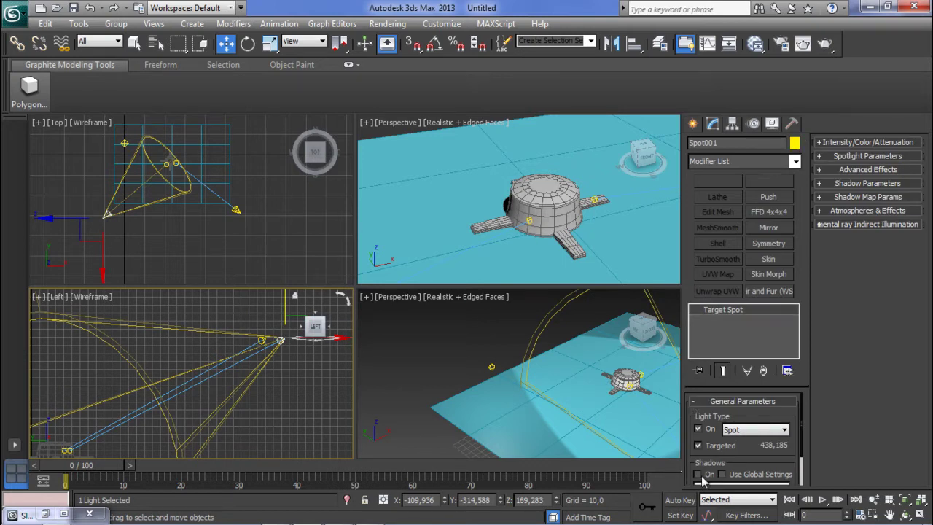
pyautogui.click(848, 143)
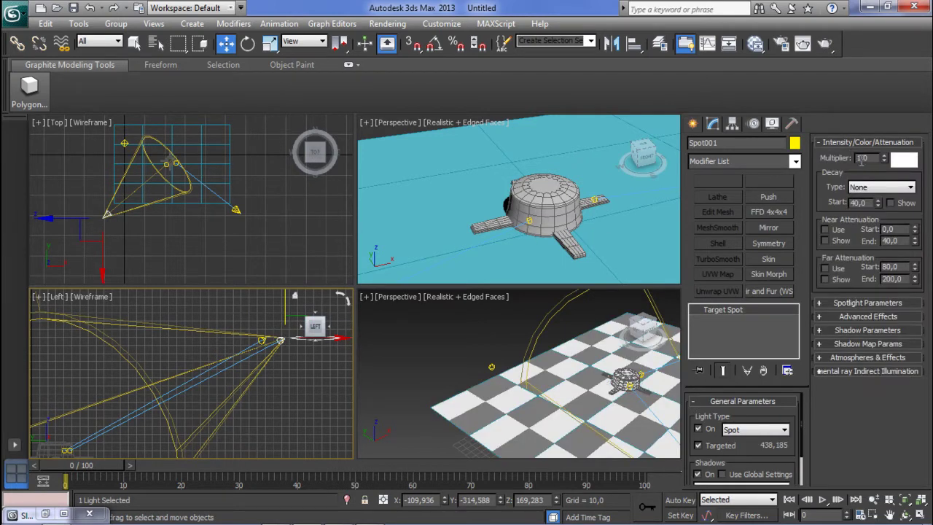
pyautogui.moveTo(870, 156); pyautogui.dragTo(850, 158)
pyautogui.click(263, 341)
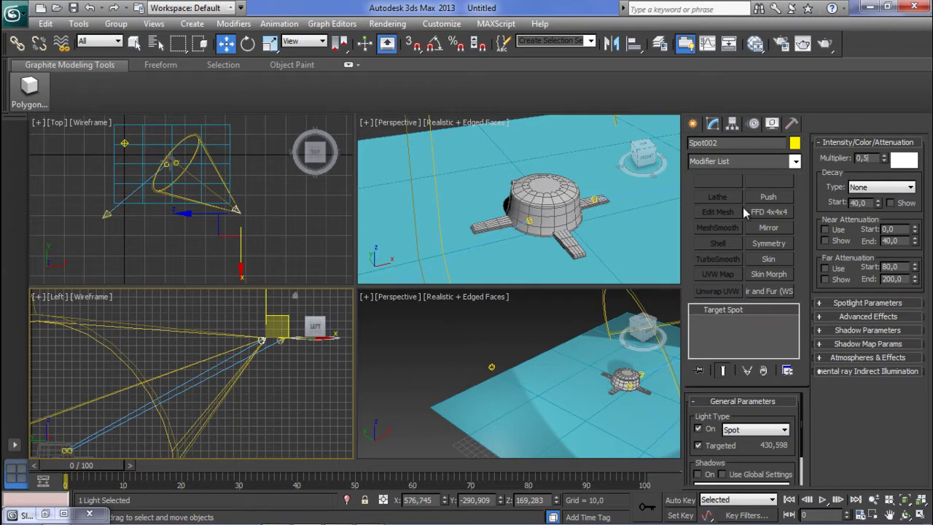
# Step: Frame the foot's cylinder in the perspective view, render it with the new lights, and close the rendered image
pyautogui.rightClick(580, 240)
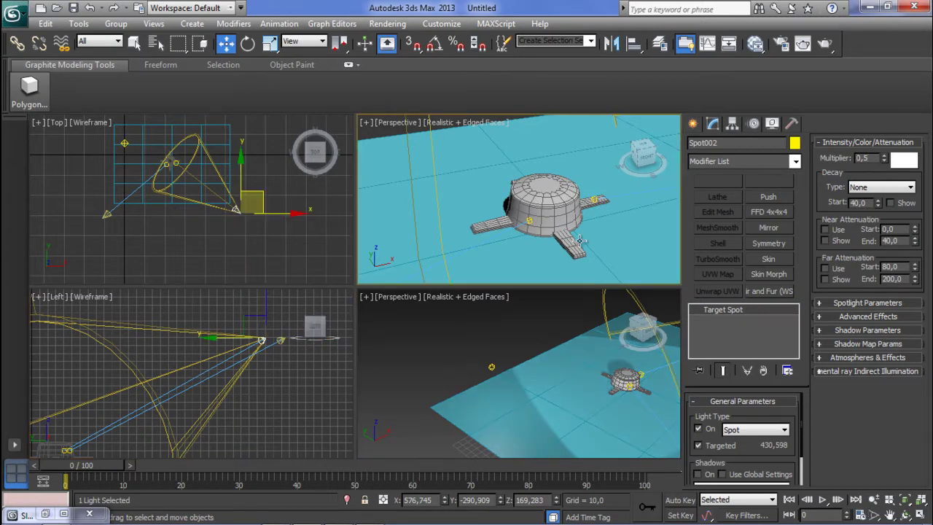
pyautogui.moveTo(578, 240)
pyautogui.mouseDown(button='middle')
pyautogui.moveTo(512, 240)
pyautogui.moveTo(538, 223)
pyautogui.moveTo(568, 244)
pyautogui.mouseUp(button='middle')
pyautogui.scroll(2, 538, 226)
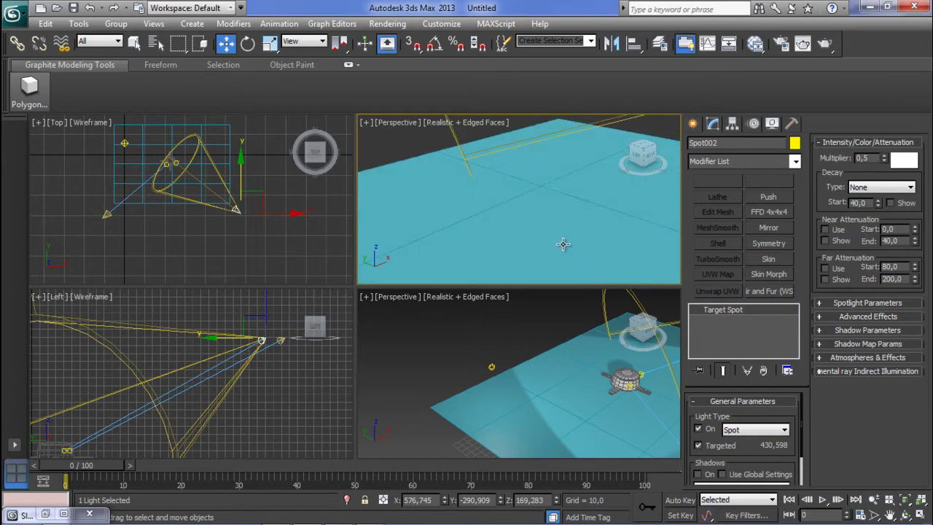
pyautogui.scroll(-2, 488, 241)
pyautogui.click(477, 258)
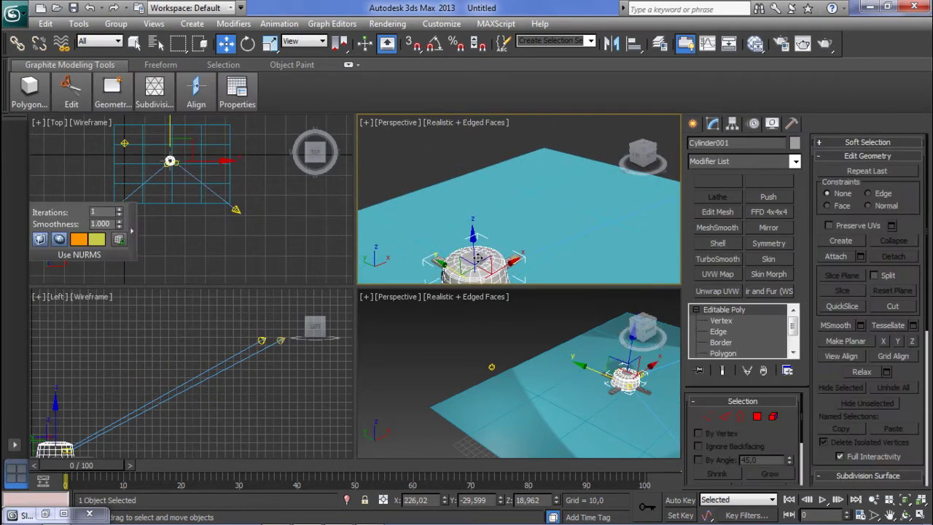
pyautogui.press('z')
pyautogui.moveTo(489, 213)
pyautogui.mouseDown(button='middle')
pyautogui.moveTo(483, 196)
pyautogui.moveTo(493, 210)
pyautogui.mouseUp(button='middle')
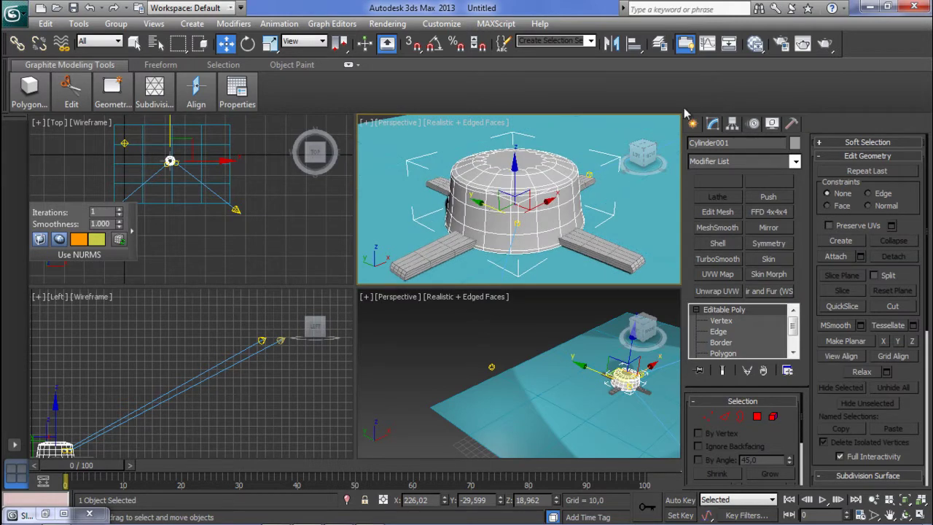
pyautogui.click(825, 43)
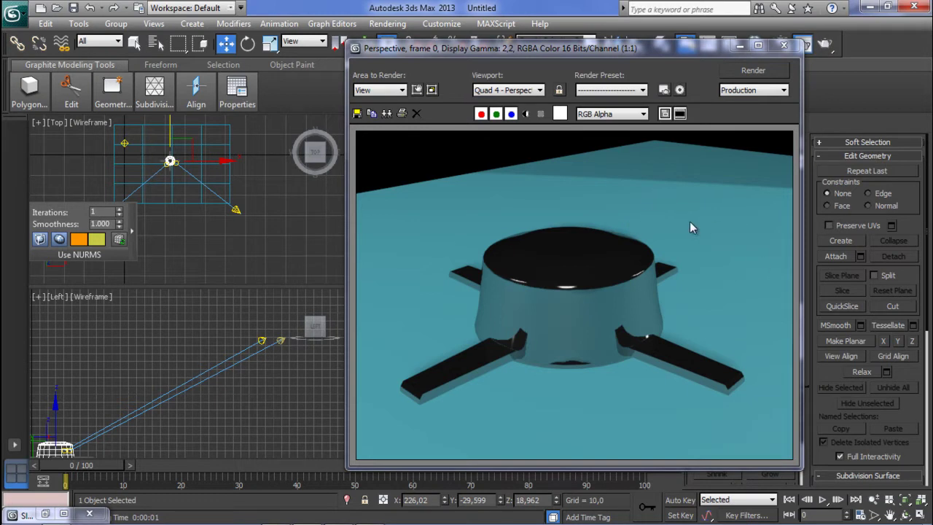
pyautogui.click(783, 45)
# Step: Select the omni light in the left view and move it higher and slightly closer to the foot
pyautogui.moveTo(226, 370); pyautogui.dragTo(248, 335, button='middle')
pyautogui.scroll(-3, 212, 340)
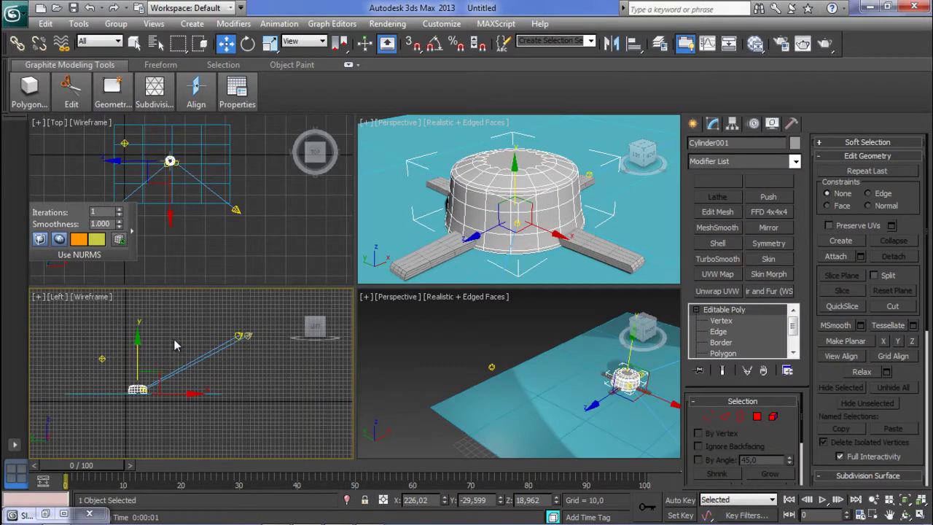
pyautogui.moveTo(175, 344); pyautogui.dragTo(166, 377, button='middle')
pyautogui.click(107, 387)
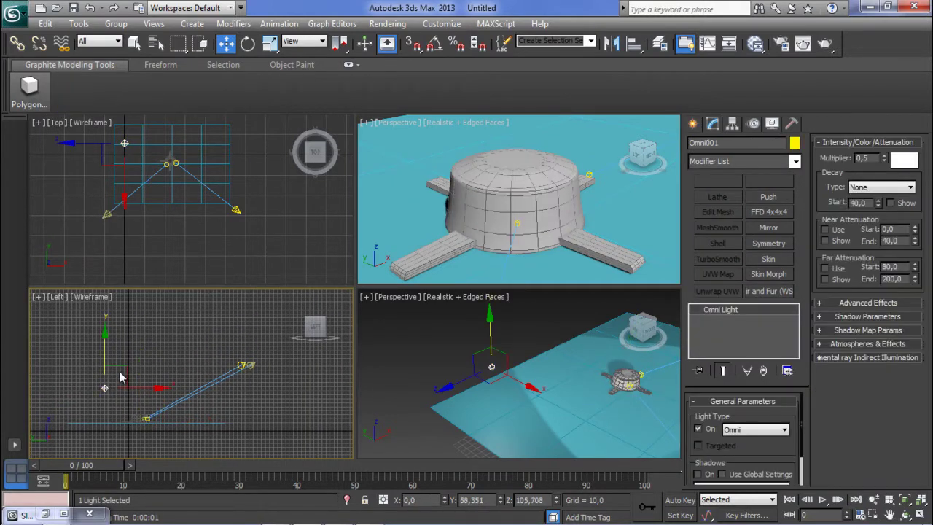
pyautogui.moveTo(135, 361)
pyautogui.mouseDown()
pyautogui.moveTo(162, 331)
pyautogui.moveTo(140, 344)
pyautogui.mouseUp()
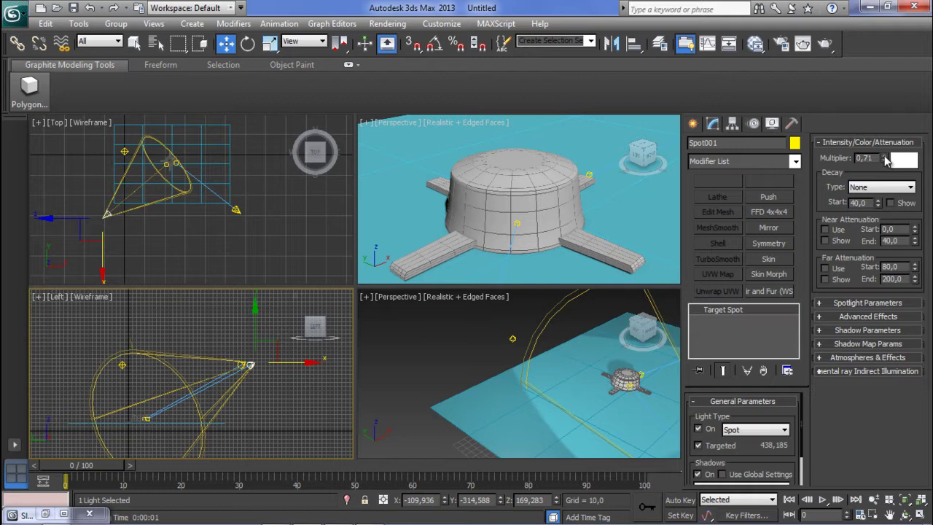
# Step: Increase the first spotlight's multiplier to 1.21, render the perspective view again, and close the rendered image
pyautogui.moveTo(885, 159); pyautogui.dragTo(886, 122)
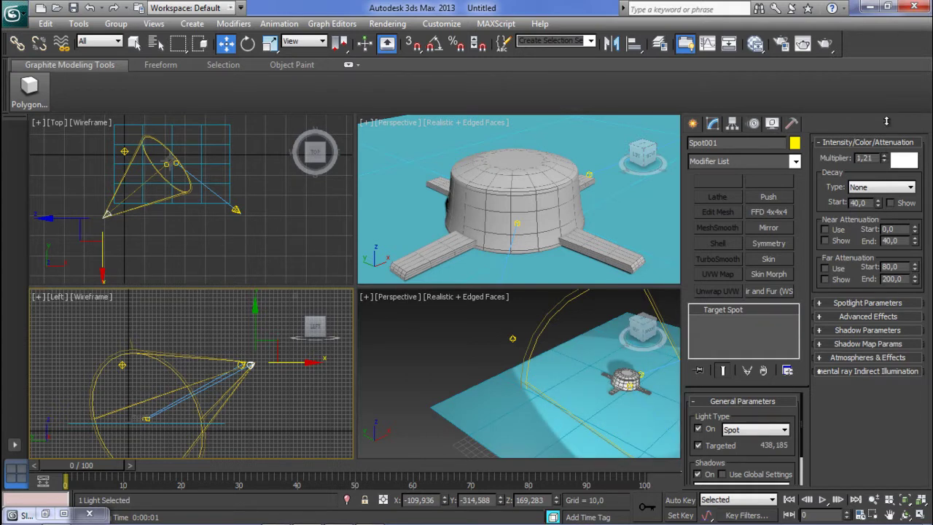
pyautogui.rightClick(544, 216)
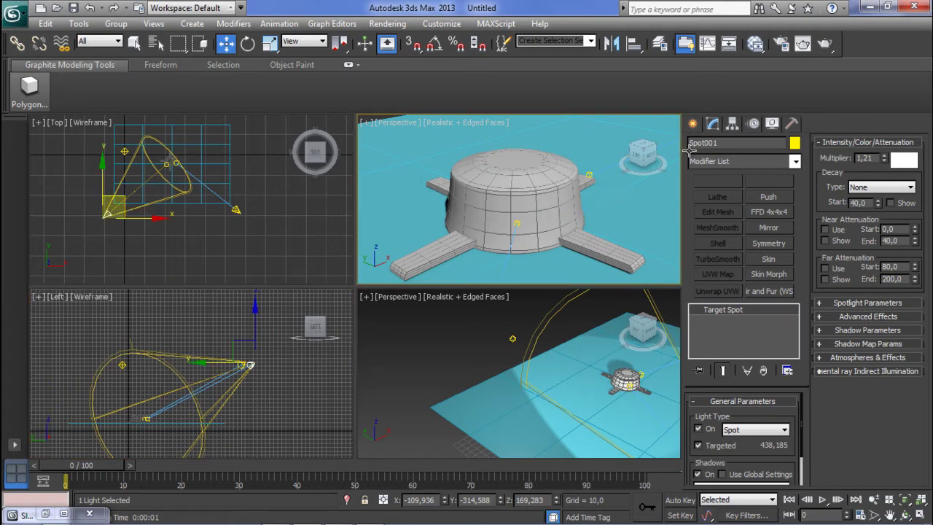
pyautogui.click(825, 43)
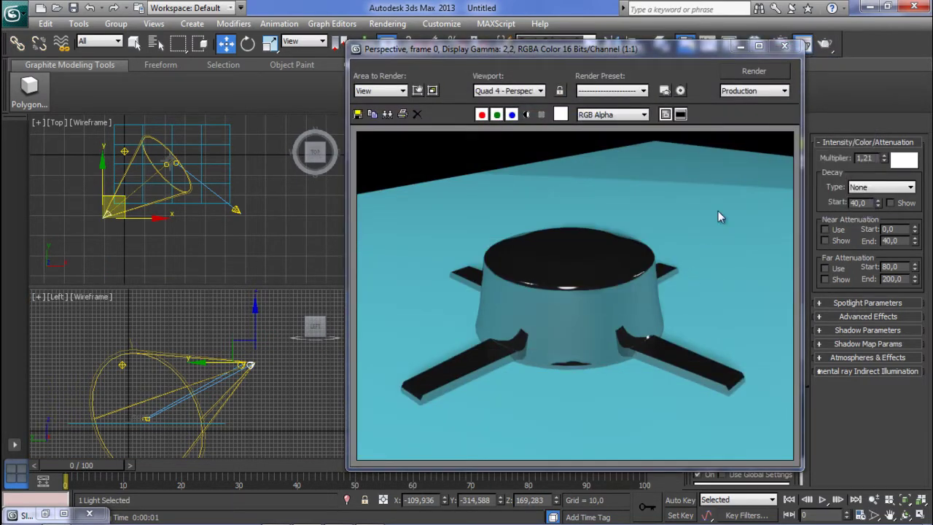
pyautogui.click(784, 46)
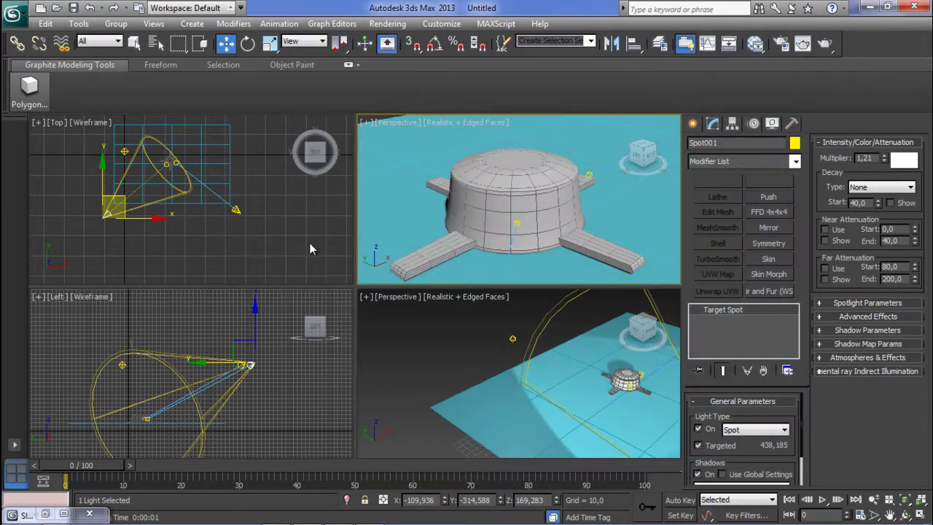
pyautogui.moveTo(195, 216); pyautogui.dragTo(195, 243, button='middle')
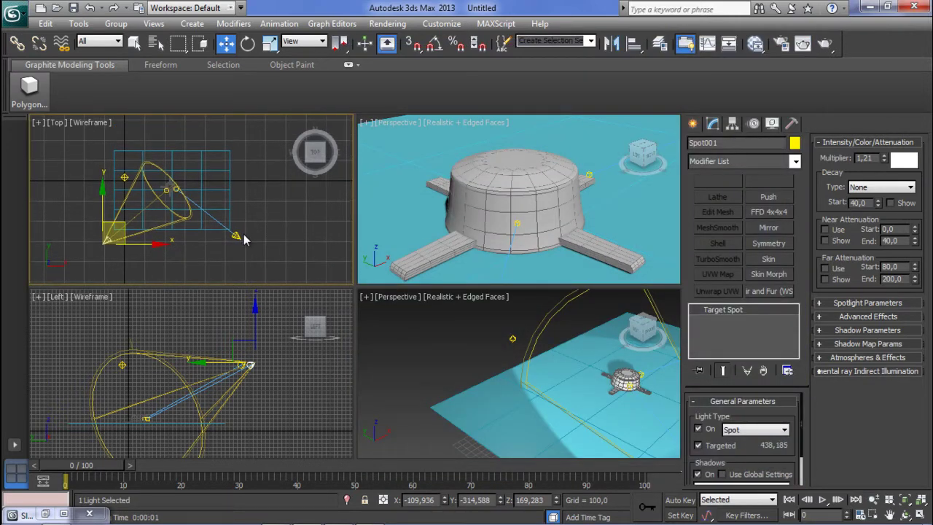
# Step: Try the second spotlight on the far side of the foot in the top view, and render the perspective view to check it
pyautogui.click(234, 236)
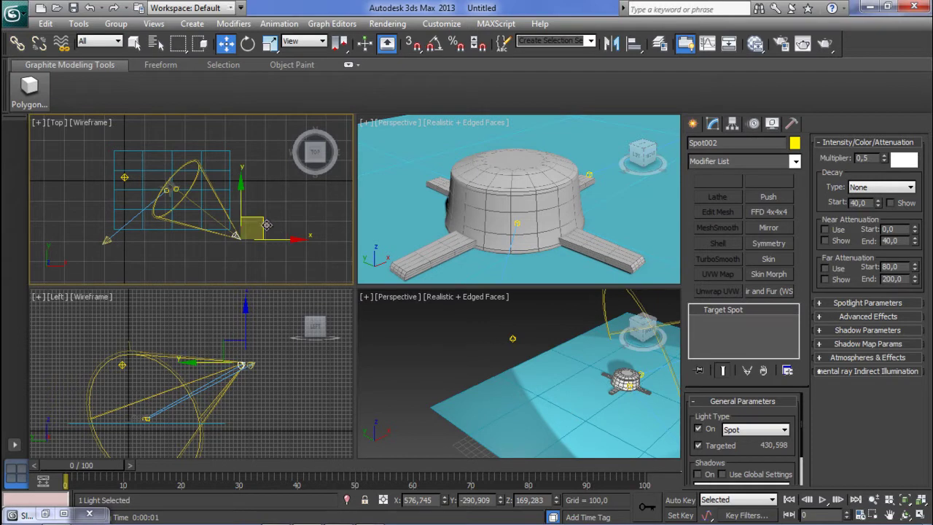
pyautogui.moveTo(268, 209); pyautogui.dragTo(241, 114)
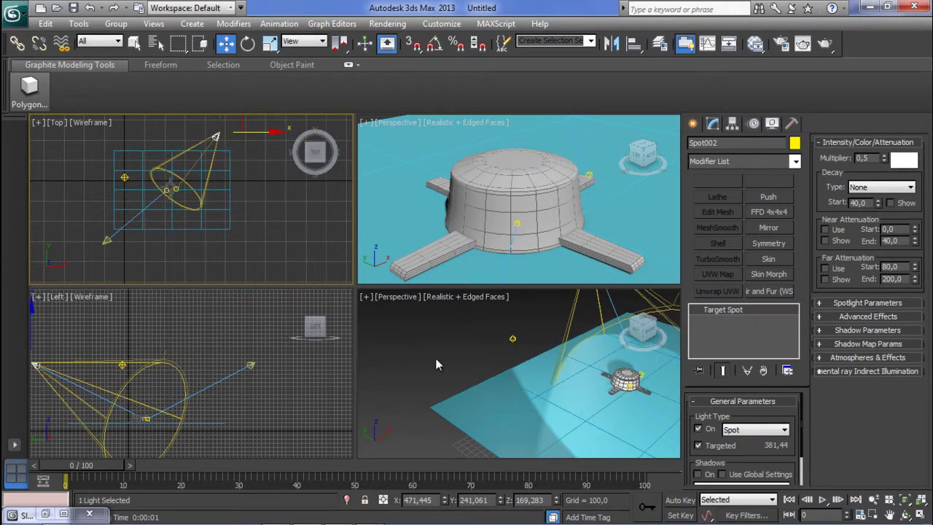
pyautogui.click(594, 375)
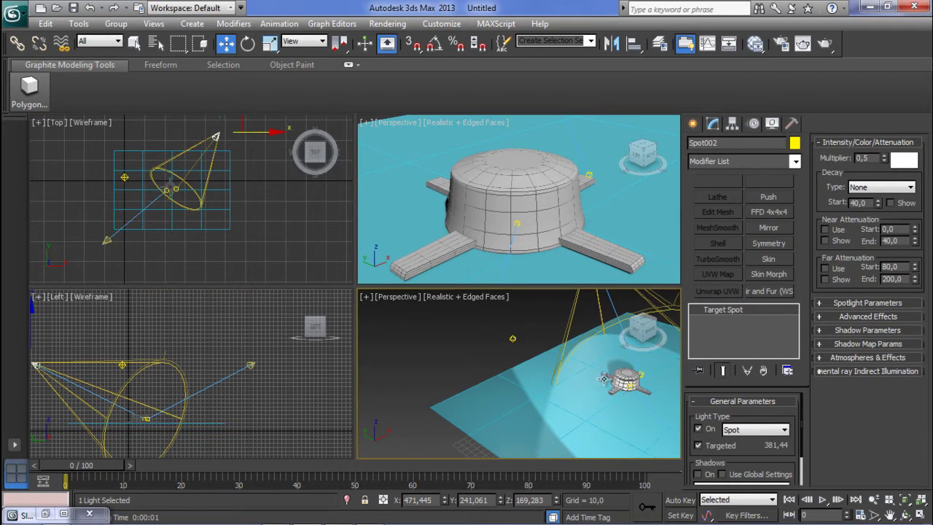
pyautogui.rightClick(624, 246)
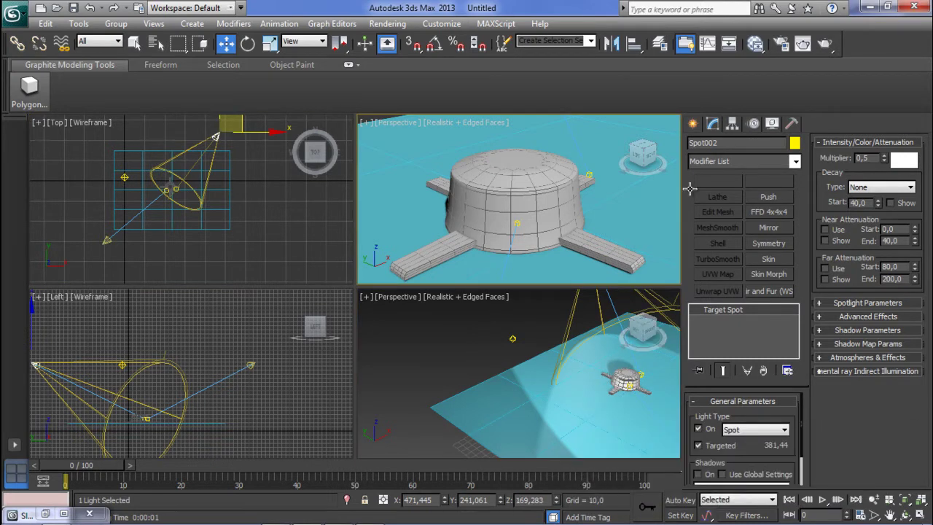
pyautogui.click(802, 43)
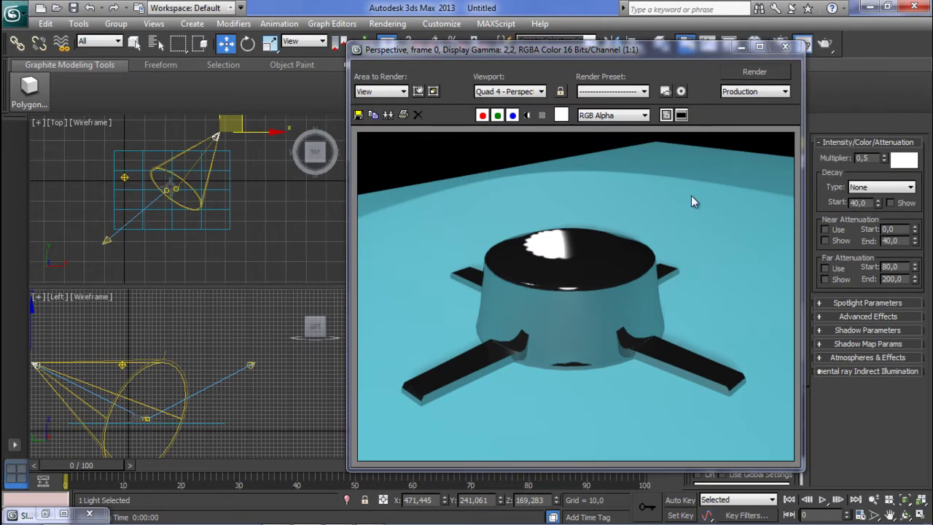
pyautogui.click(785, 46)
# Step: In the top view, move the second spotlight to about X 607, Y -247 and the omni light to about X 173, Y 107
pyautogui.moveTo(237, 184); pyautogui.dragTo(230, 207, button='middle')
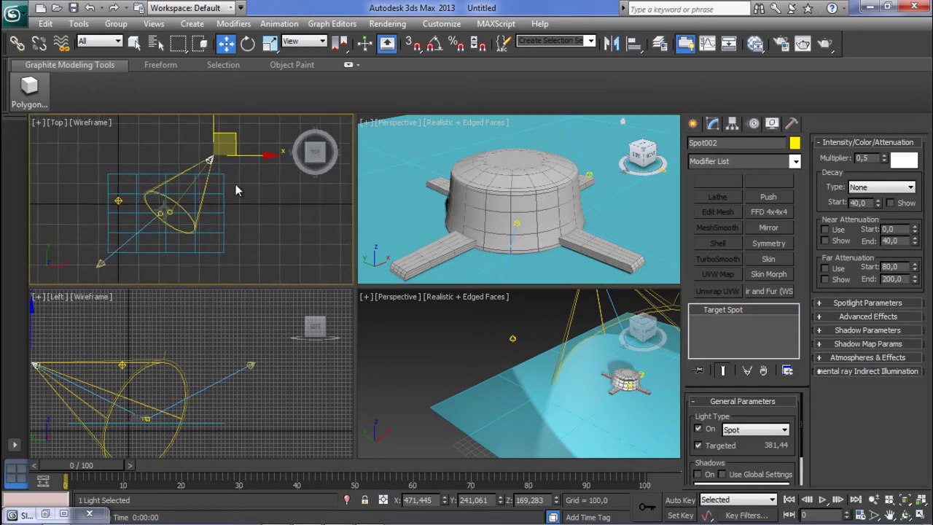
pyautogui.moveTo(236, 133); pyautogui.dragTo(263, 233)
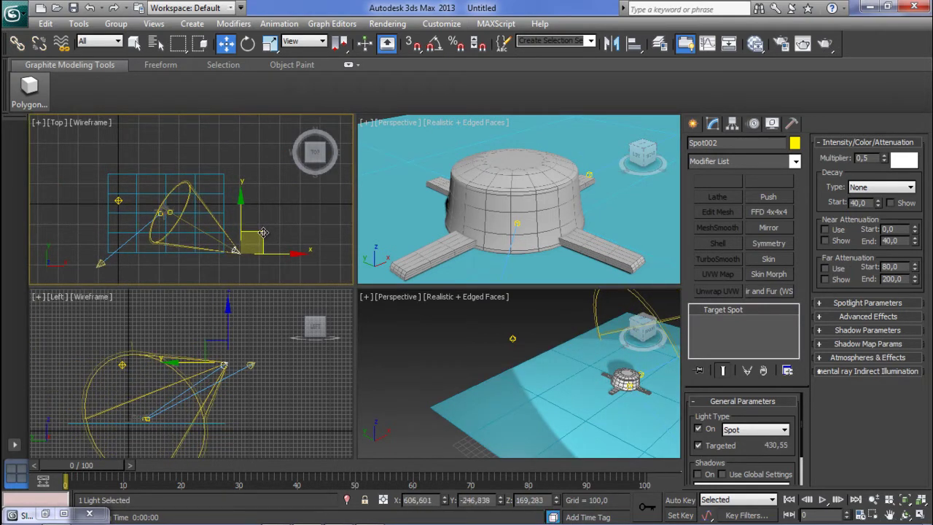
pyautogui.click(118, 201)
pyautogui.moveTo(135, 181); pyautogui.dragTo(170, 162)
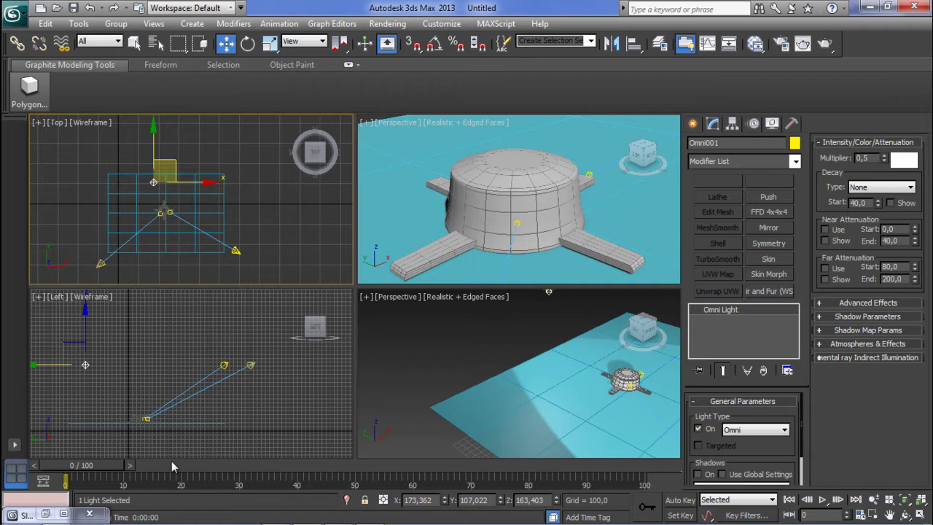
# Step: Try the Paint Semi-gloss template on the foot's Architectural material, render the perspective view, and close the rendered image
pyautogui.press('m')
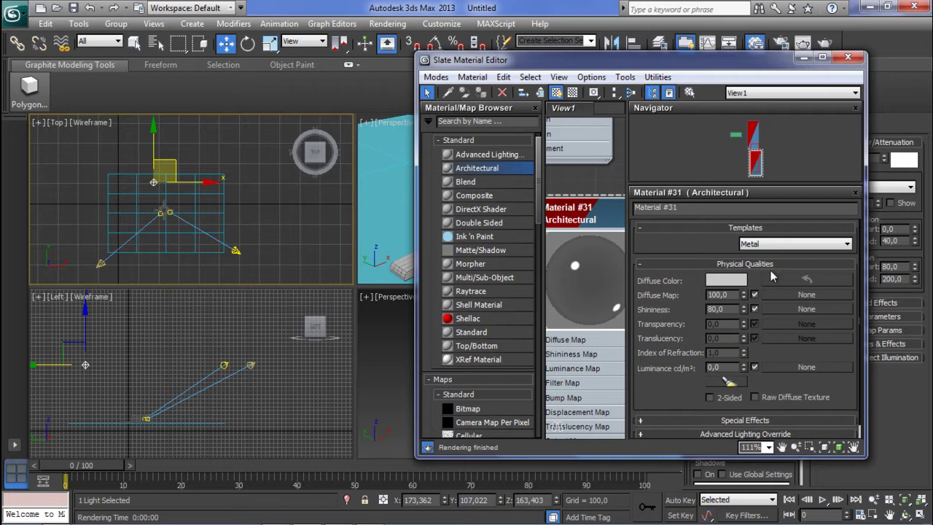
pyautogui.click(777, 247)
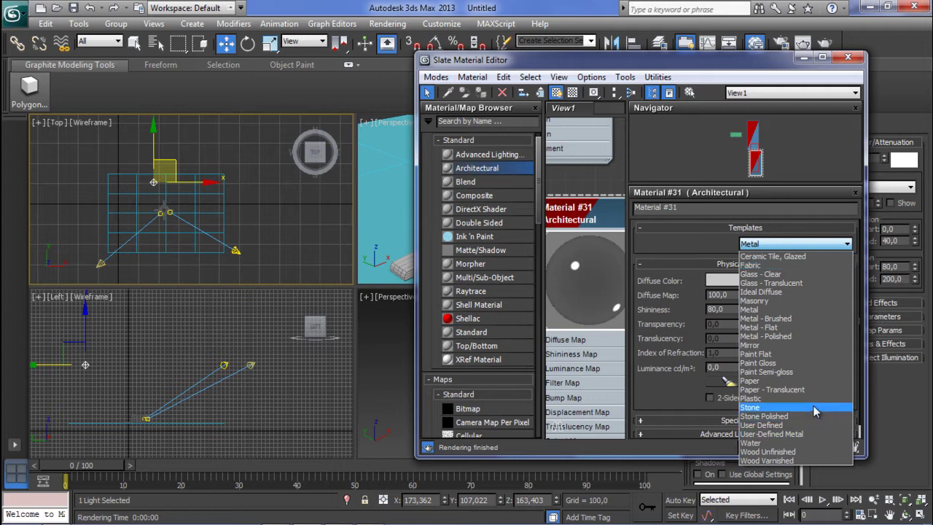
pyautogui.click(780, 372)
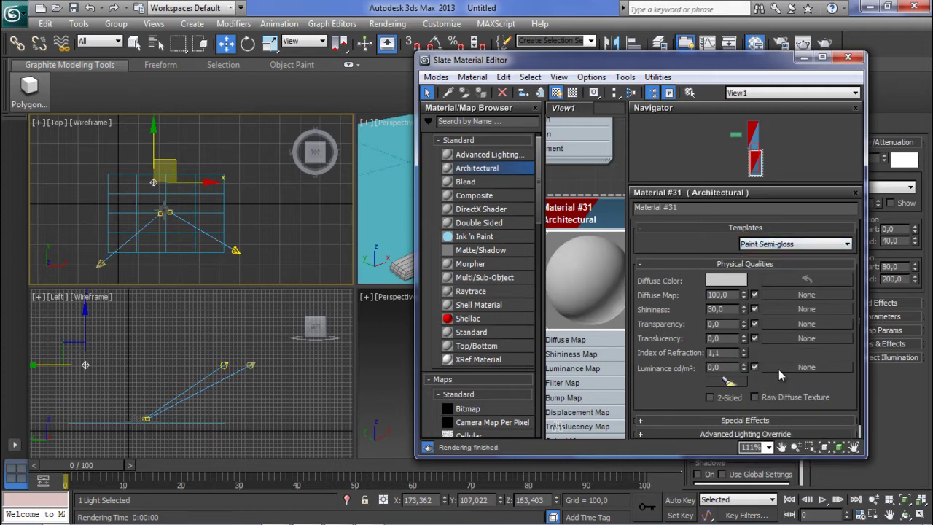
pyautogui.rightClick(395, 237)
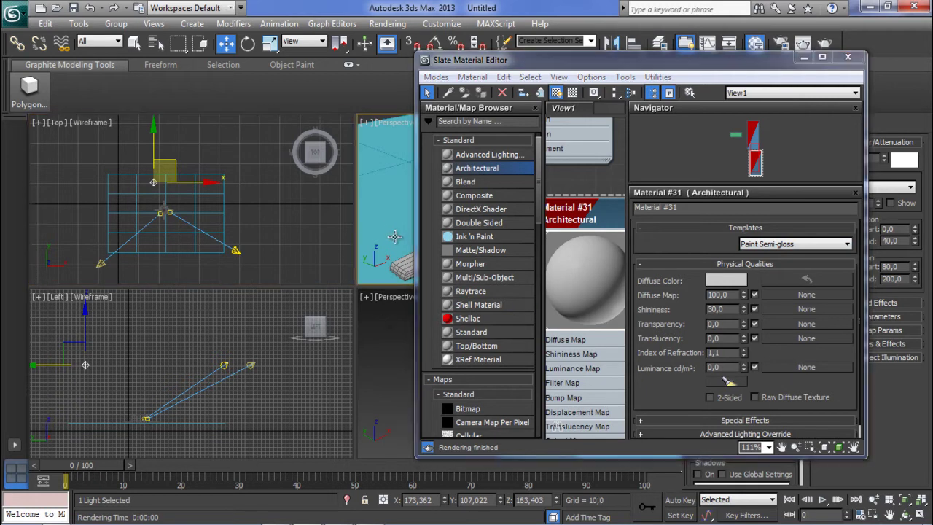
pyautogui.click(825, 44)
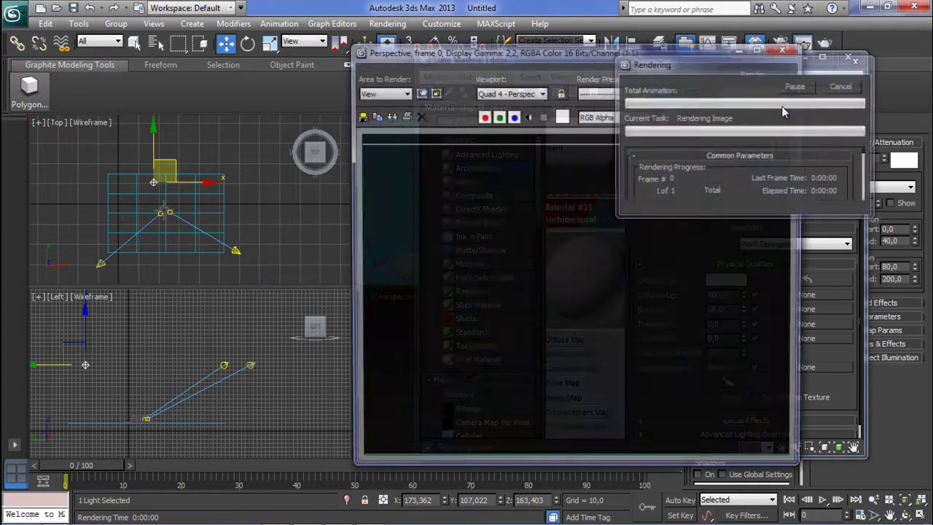
pyautogui.click(786, 47)
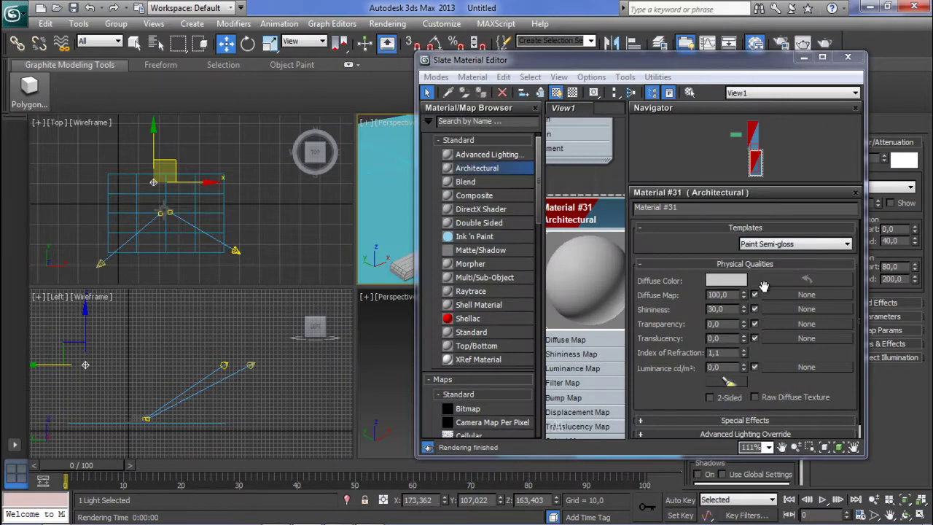
# Step: Try the Metal - Polished, Metal - Flat and Metal templates on the foot's Architectural material
pyautogui.click(774, 245)
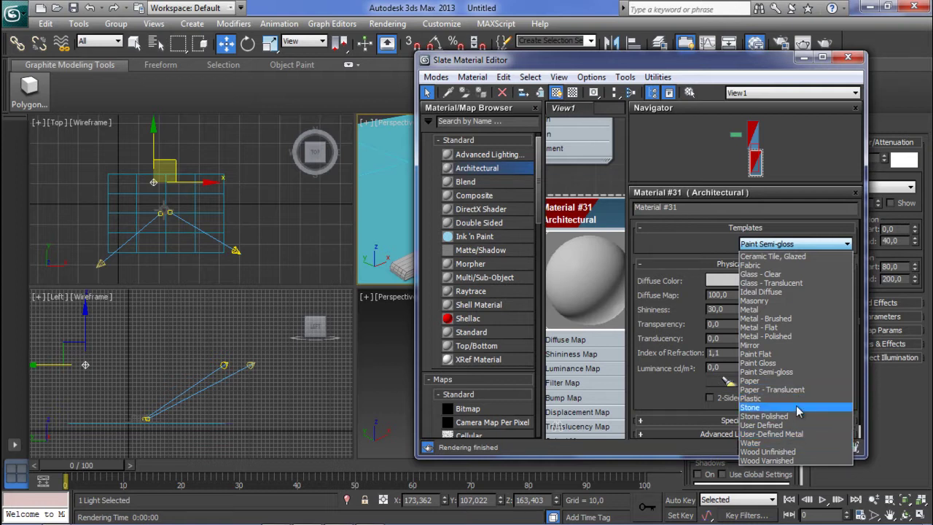
pyautogui.click(791, 337)
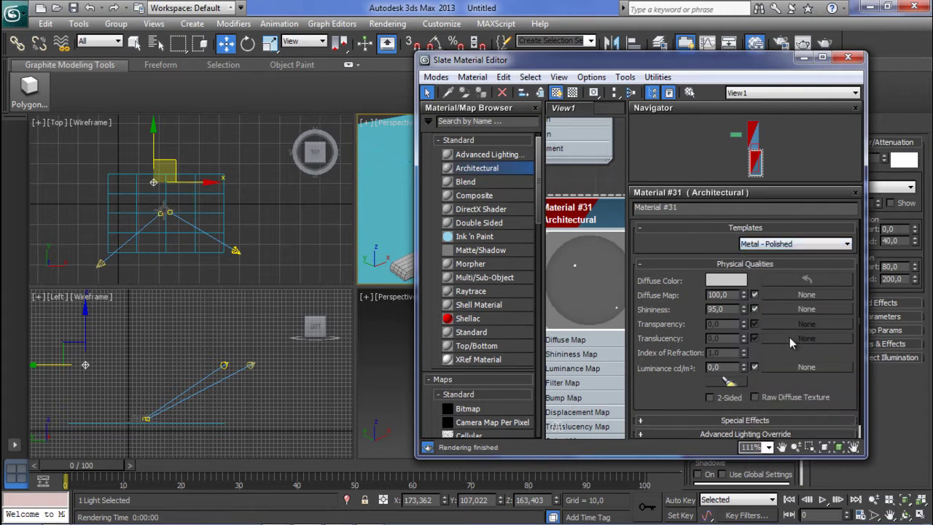
pyautogui.click(780, 243)
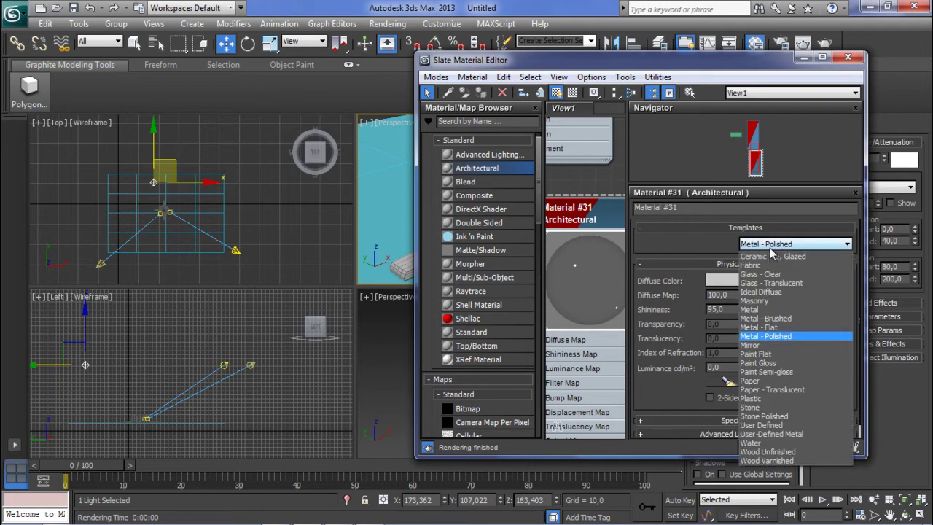
pyautogui.click(786, 328)
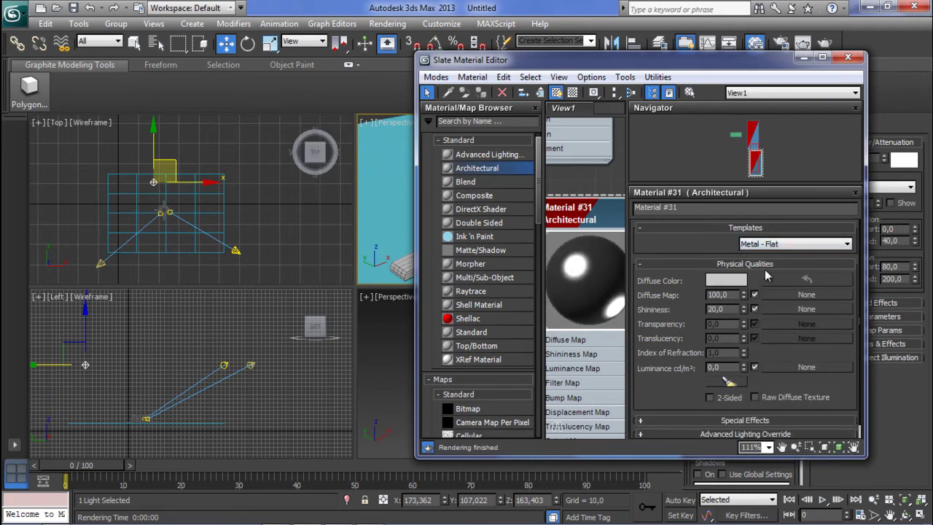
pyautogui.click(787, 244)
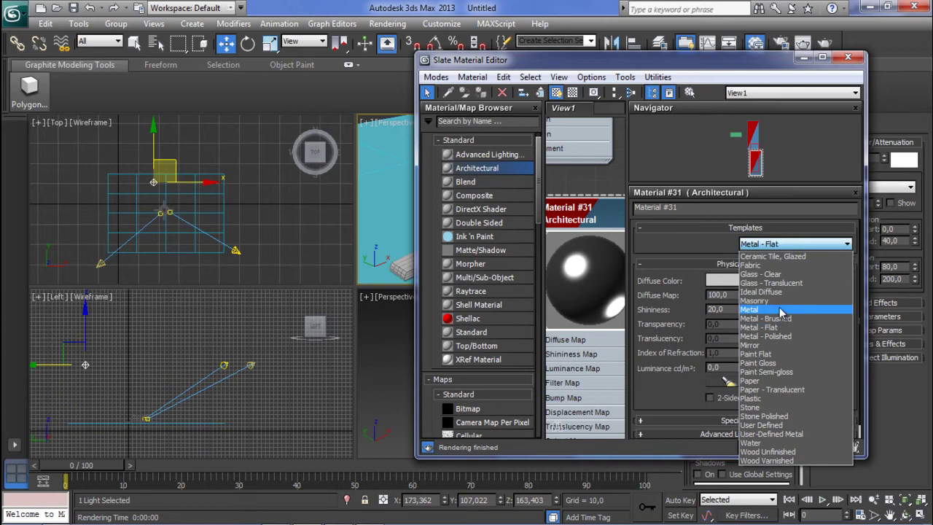
pyautogui.click(782, 310)
# Step: Set the foot material's template to Masonry, render the perspective view, and close the rendered image
pyautogui.click(784, 244)
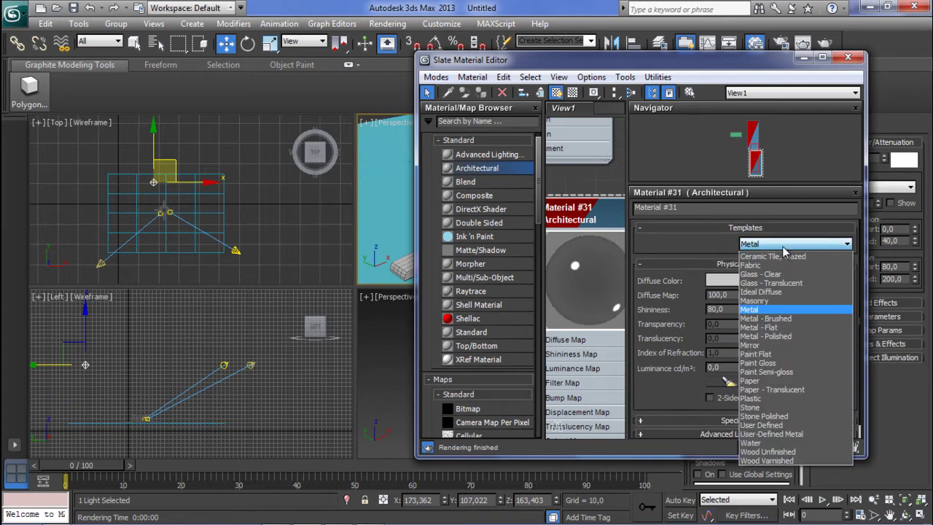
pyautogui.click(781, 300)
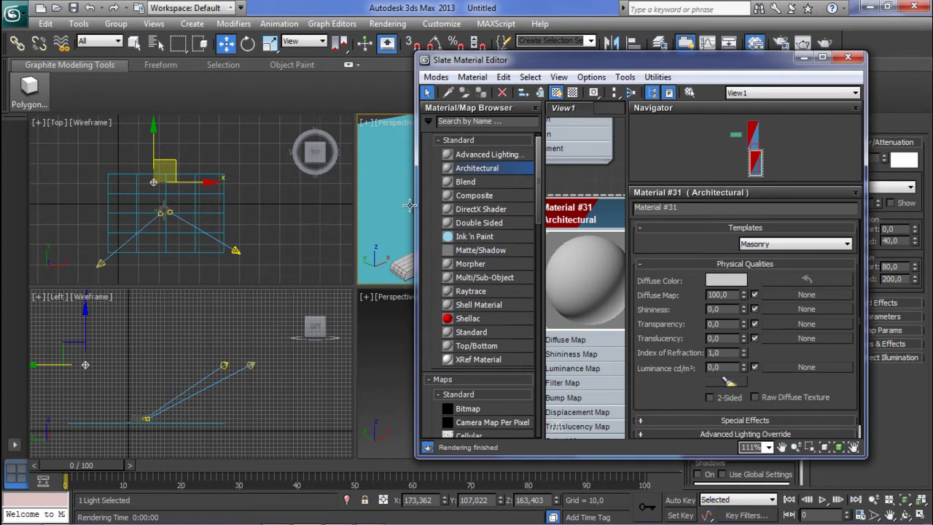
pyautogui.click(826, 44)
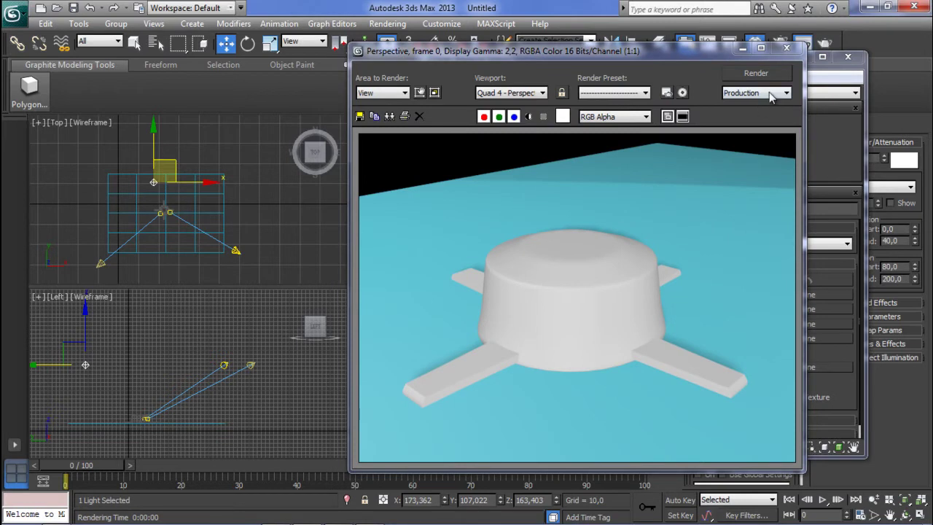
pyautogui.click(787, 49)
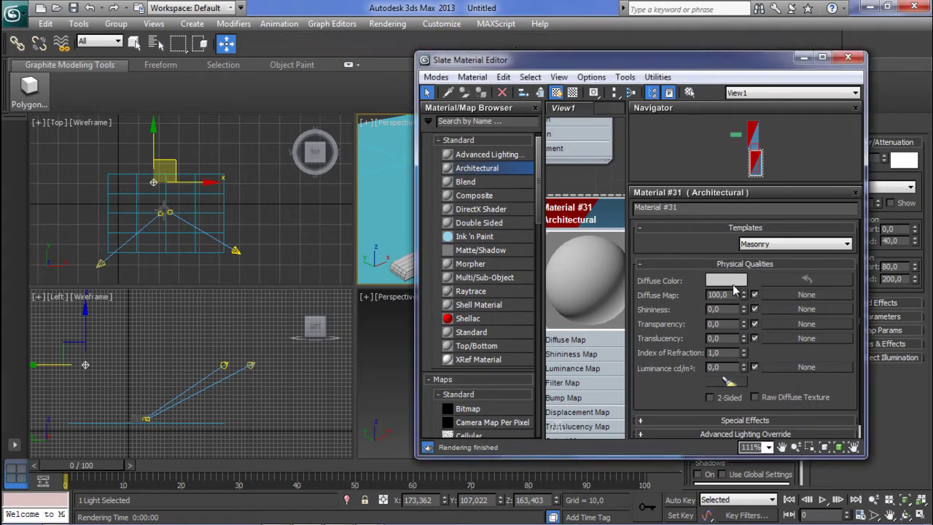
# Step: Darken the foot material's diffuse color to a gray with value 55, check it in a render, and uncover the perspective viewports
pyautogui.click(733, 284)
pyautogui.moveTo(401, 147); pyautogui.dragTo(401, 109)
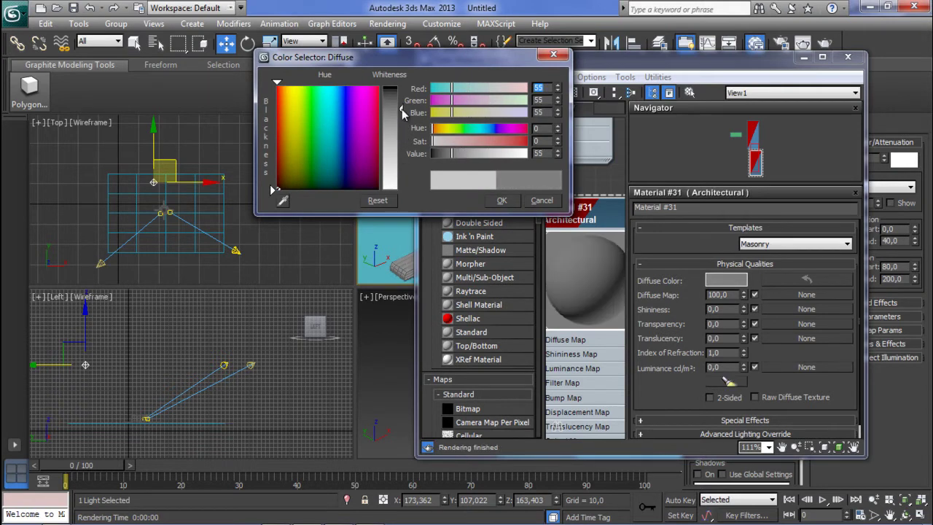
pyautogui.click(502, 200)
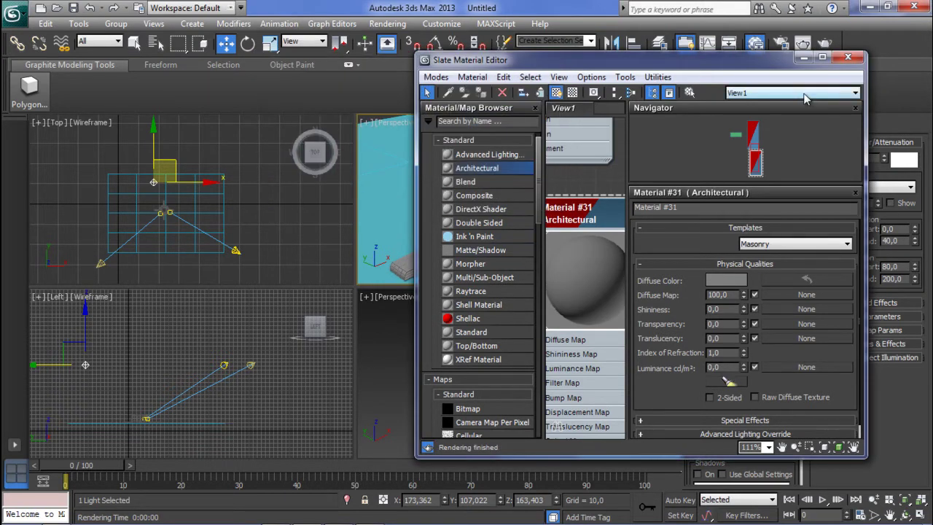
pyautogui.click(803, 43)
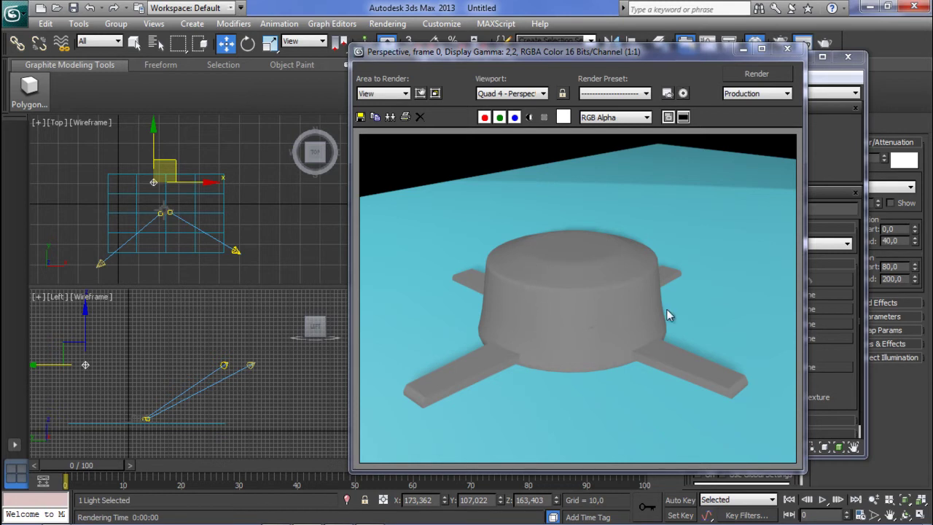
pyautogui.click(787, 48)
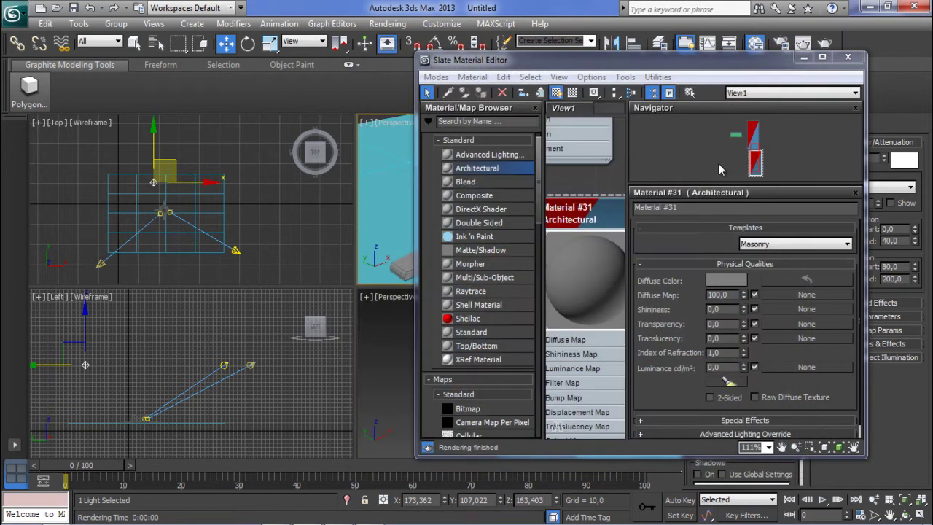
pyautogui.moveTo(754, 64); pyautogui.dragTo(470, 56)
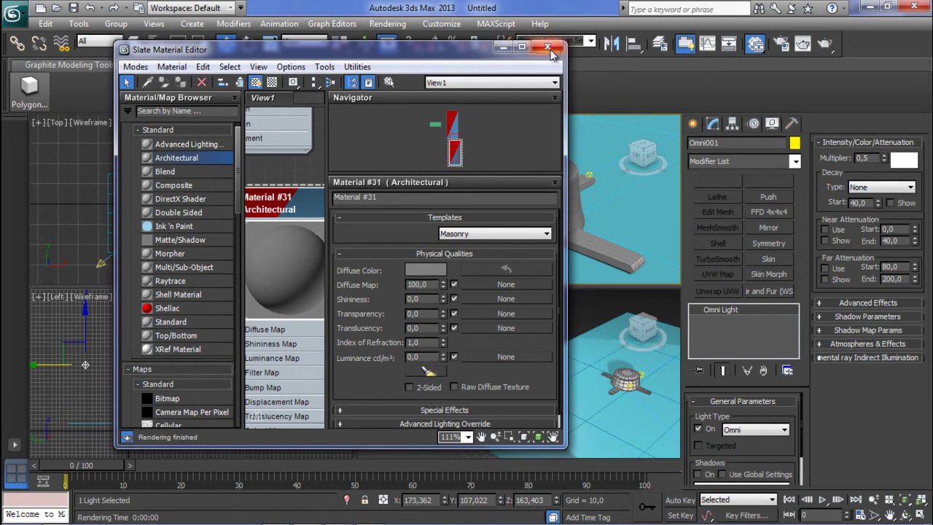
pyautogui.moveTo(468, 56); pyautogui.dragTo(409, 61)
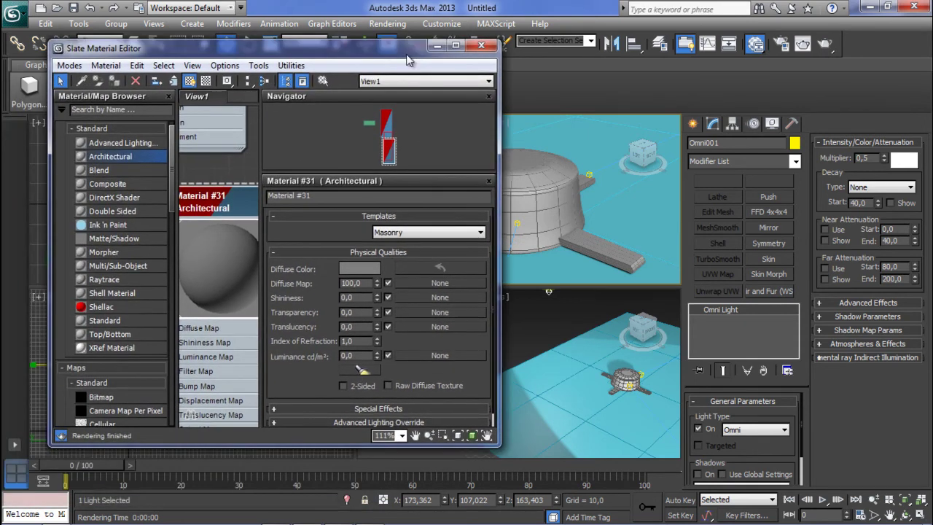